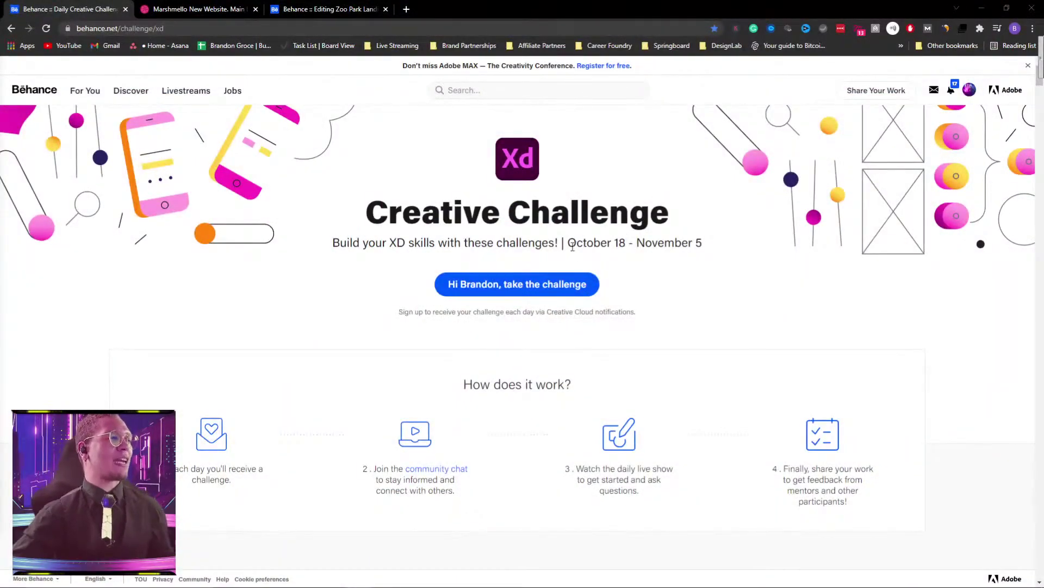
Review the date range and overview of the Creative Challenge on its Behance page.
{"action": "left_click_drag", "start_coordinate": [568, 244], "coordinate": [728, 261]}
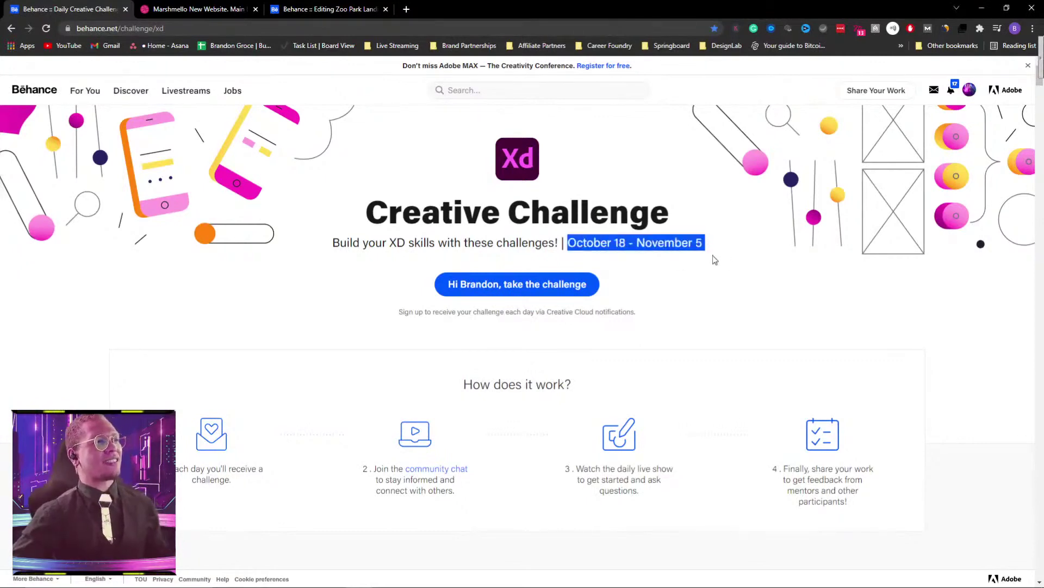
{"action": "left_click", "coordinate": [716, 256]}
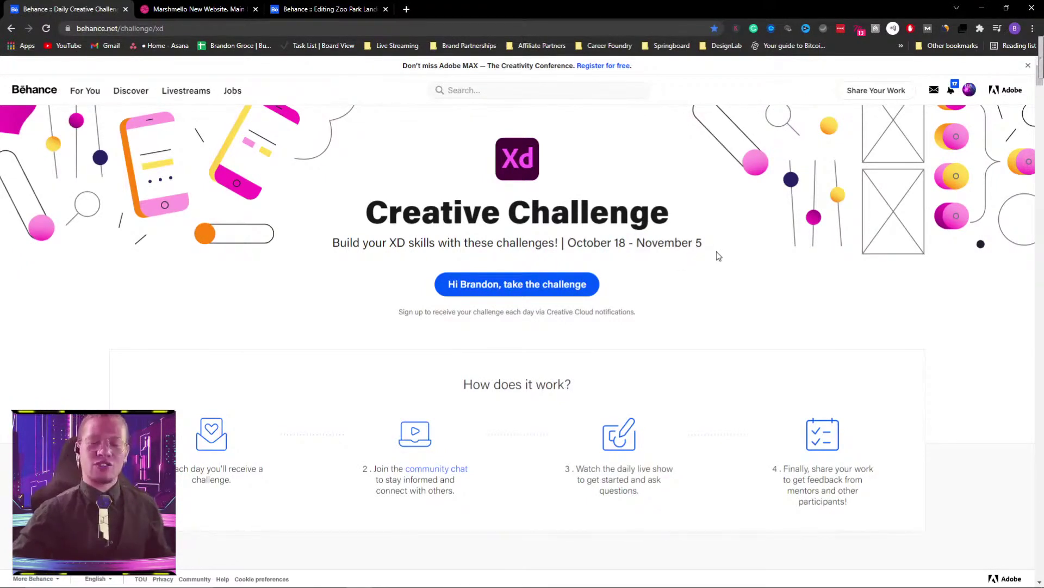
{"action": "scroll", "coordinate": [714, 256], "scroll_direction": "down", "scroll_amount": 1}
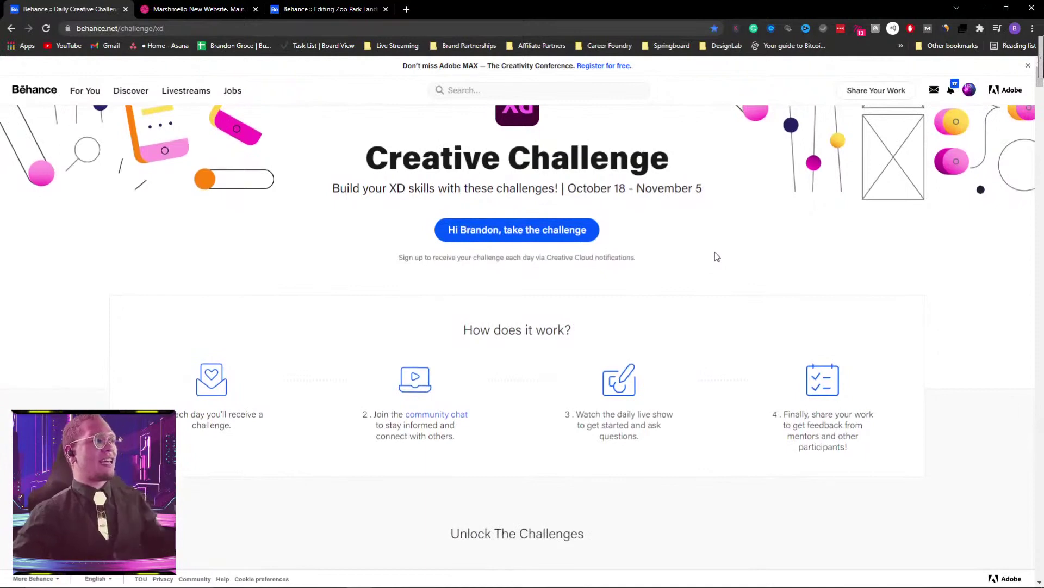
{"action": "scroll", "coordinate": [716, 256], "scroll_direction": "up", "scroll_amount": 1}
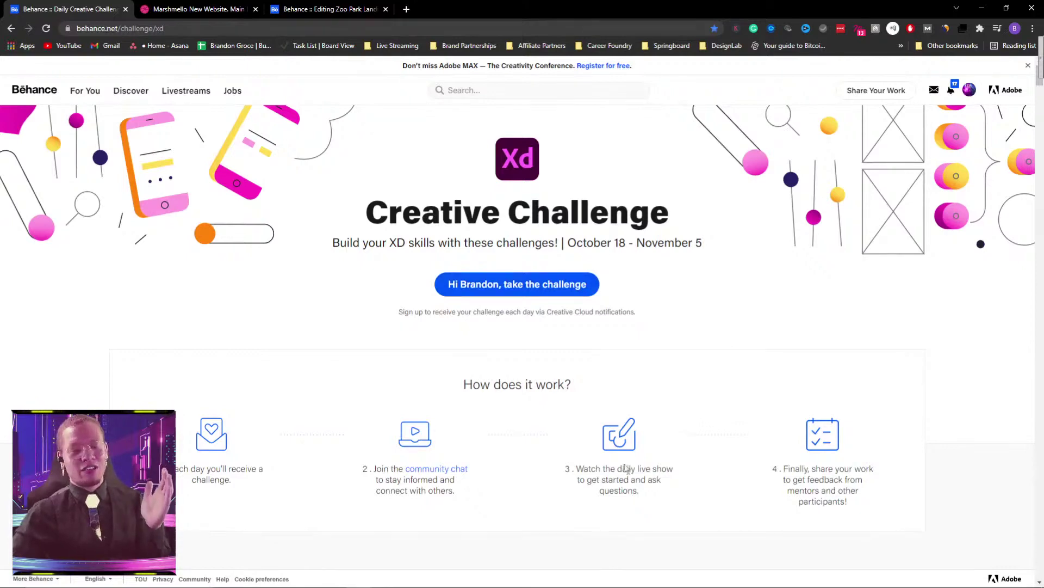
Switch to Discord and browse the submissions in the Adobe XD server's challenge channel, minimizing the window when done.
{"action": "mouse_move", "coordinate": [523, 585]}
{"action": "left_click", "coordinate": [445, 582]}
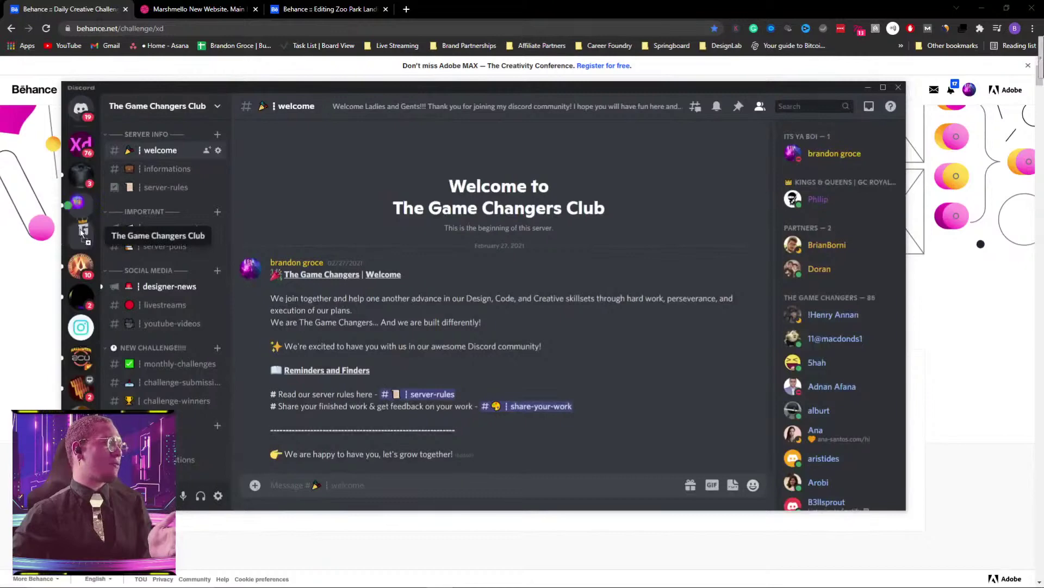
{"action": "left_click", "coordinate": [81, 145]}
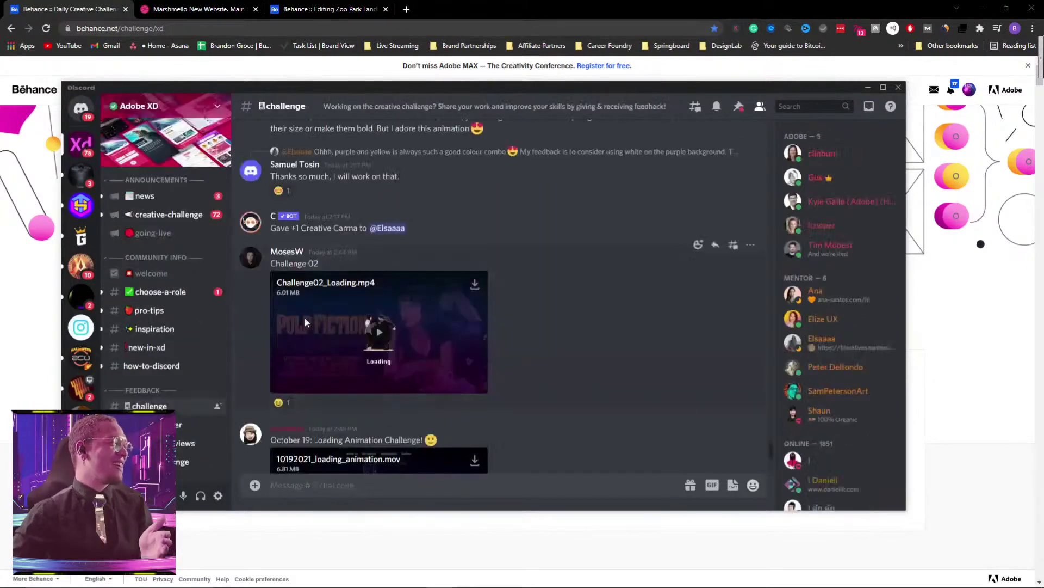
{"action": "key", "text": "super+Up"}
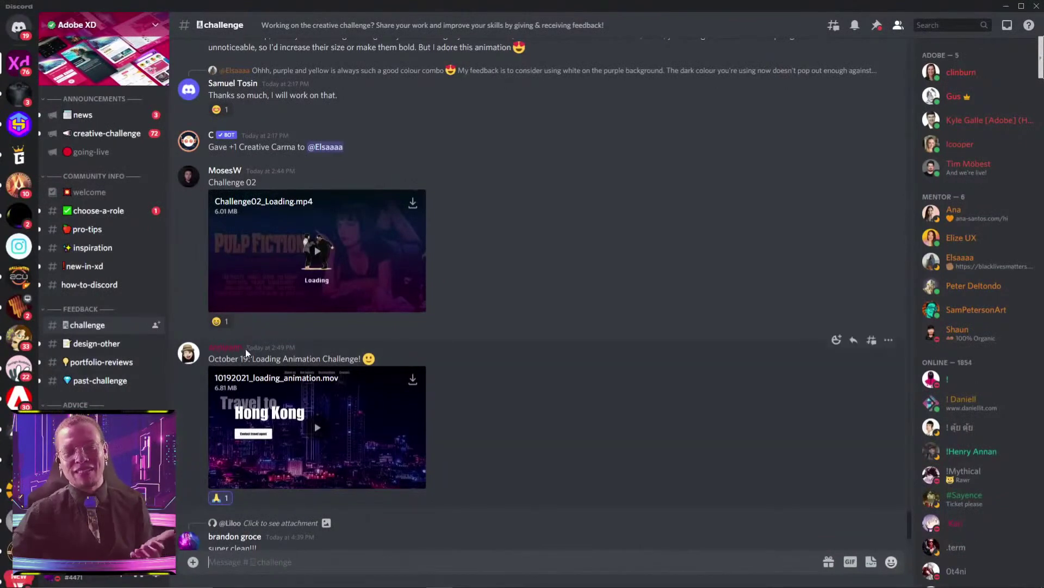
{"action": "scroll", "coordinate": [371, 308], "scroll_direction": "up", "scroll_amount": 10}
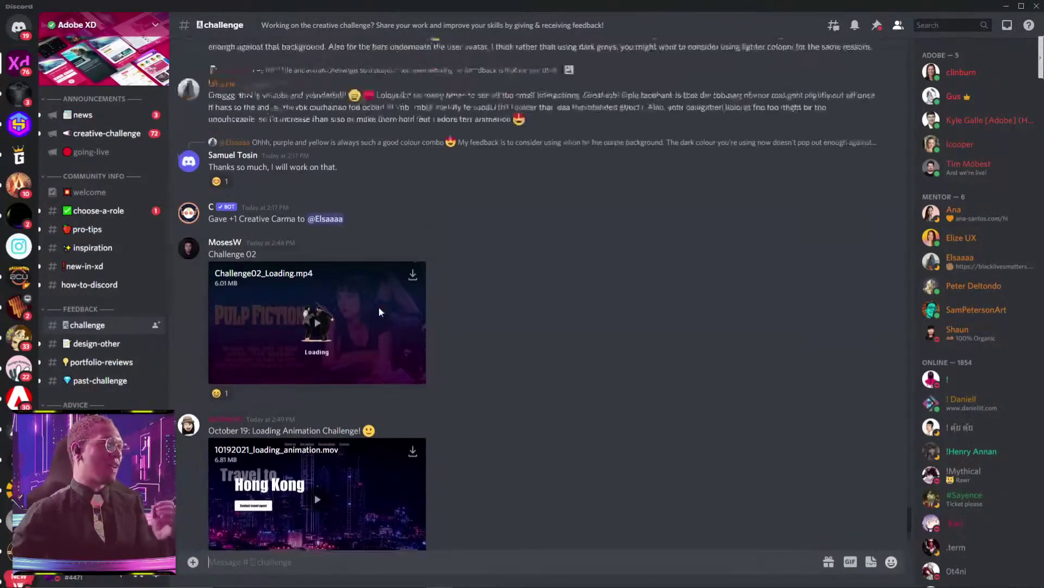
{"action": "scroll", "coordinate": [405, 304], "scroll_direction": "up", "scroll_amount": 10}
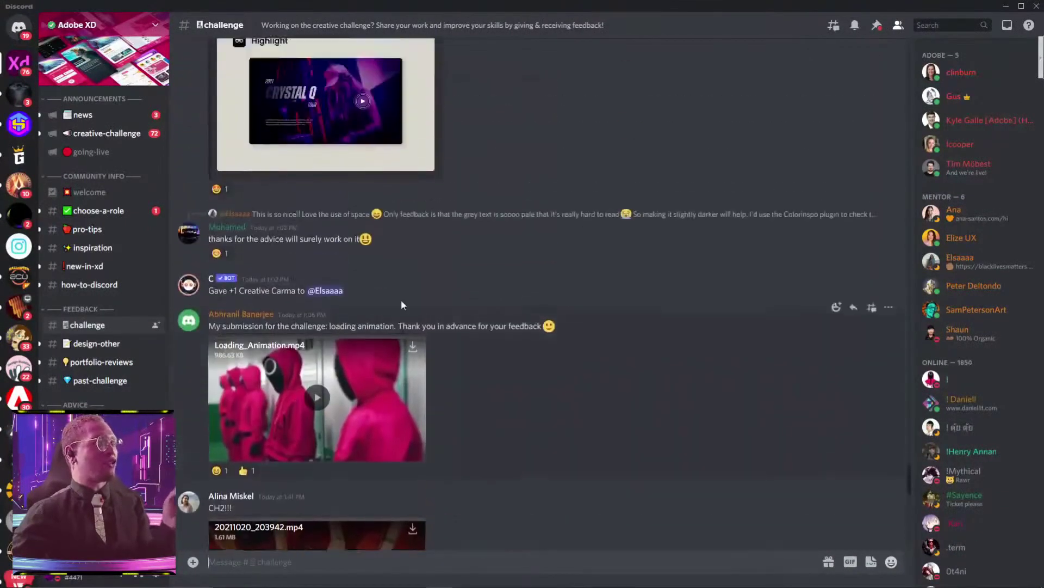
{"action": "scroll", "coordinate": [318, 240], "scroll_direction": "up", "scroll_amount": 2}
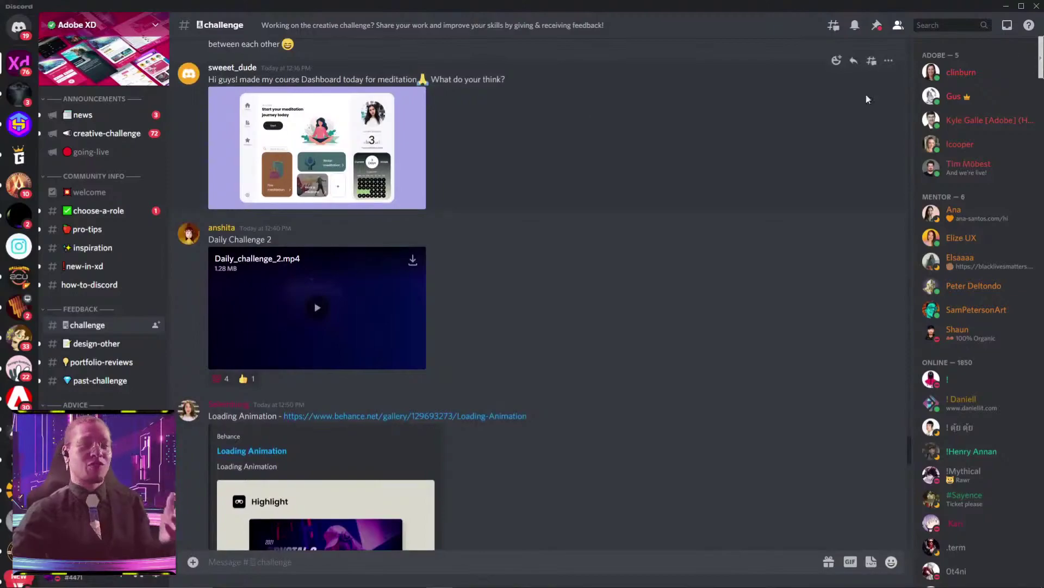
{"action": "left_click", "coordinate": [1006, 6]}
Read the Dynamic Transitions challenge card on Behance and show the Marshmello New Website shot on Dribbble.
{"action": "scroll", "coordinate": [620, 261], "scroll_direction": "down", "scroll_amount": 10}
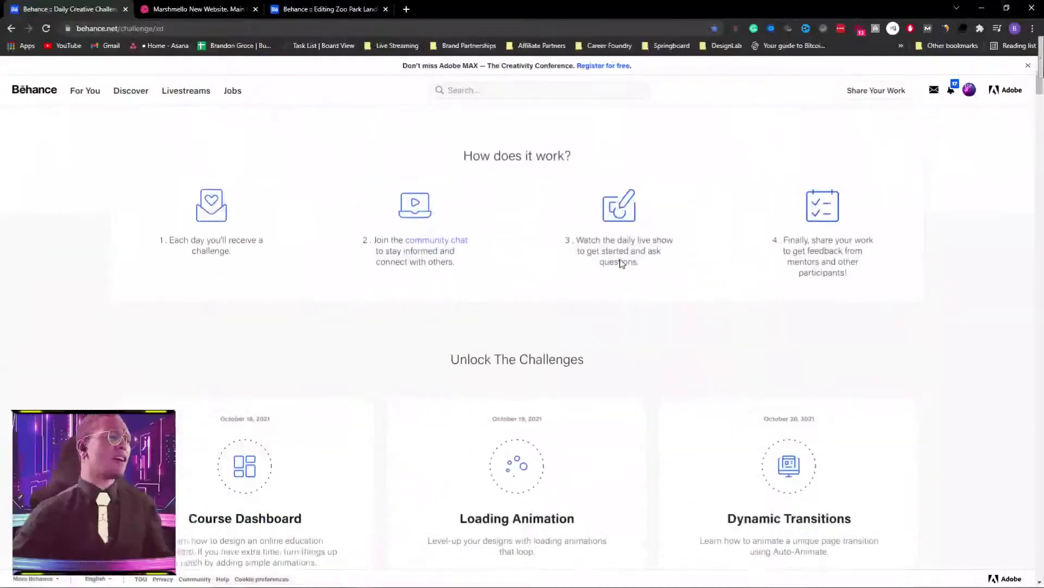
{"action": "left_click_drag", "start_coordinate": [728, 205], "coordinate": [854, 203]}
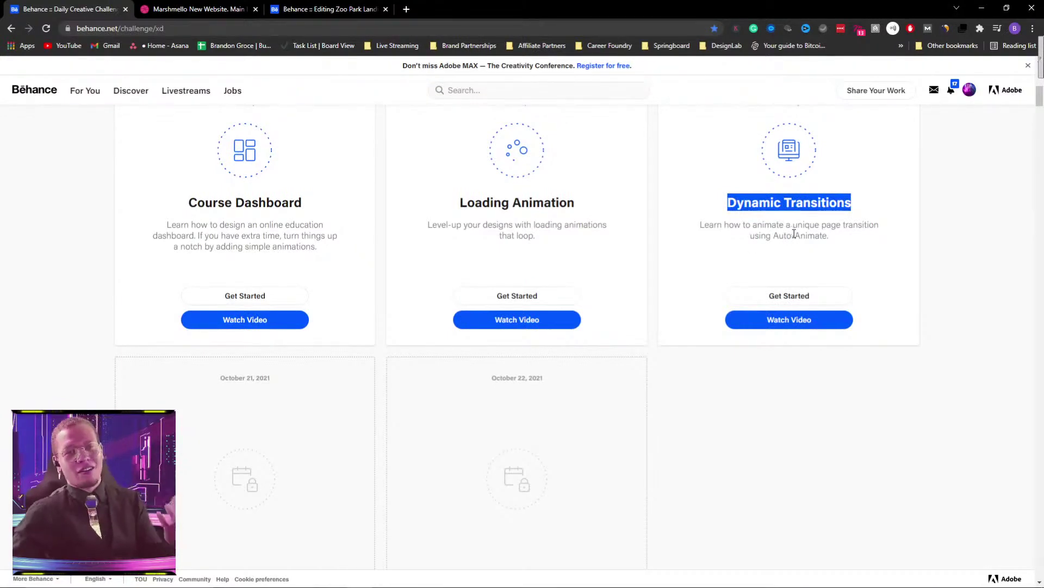
{"action": "left_click", "coordinate": [173, 9]}
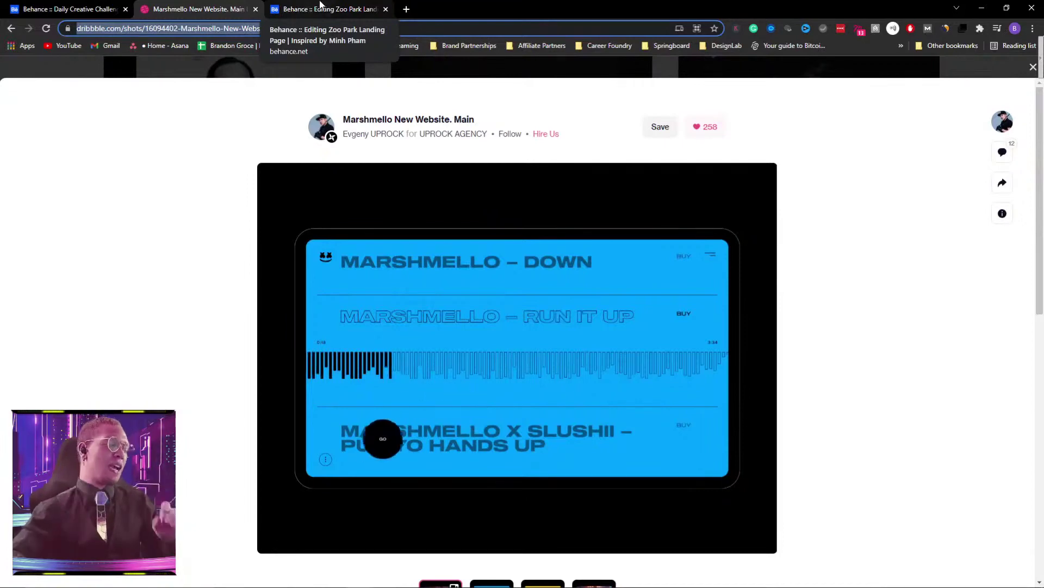
Switch to Adobe XD and examine the Dynamic Transitions file's challenge brief, reference photos, colour swatches and artboards.
{"action": "key", "text": "alt+Tab"}
{"action": "key", "text": "alt+Tab"}
{"action": "key", "text": "alt+Tab"}
{"action": "key", "text": "alt+Tab"}
{"action": "key", "text": "alt+Tab"}
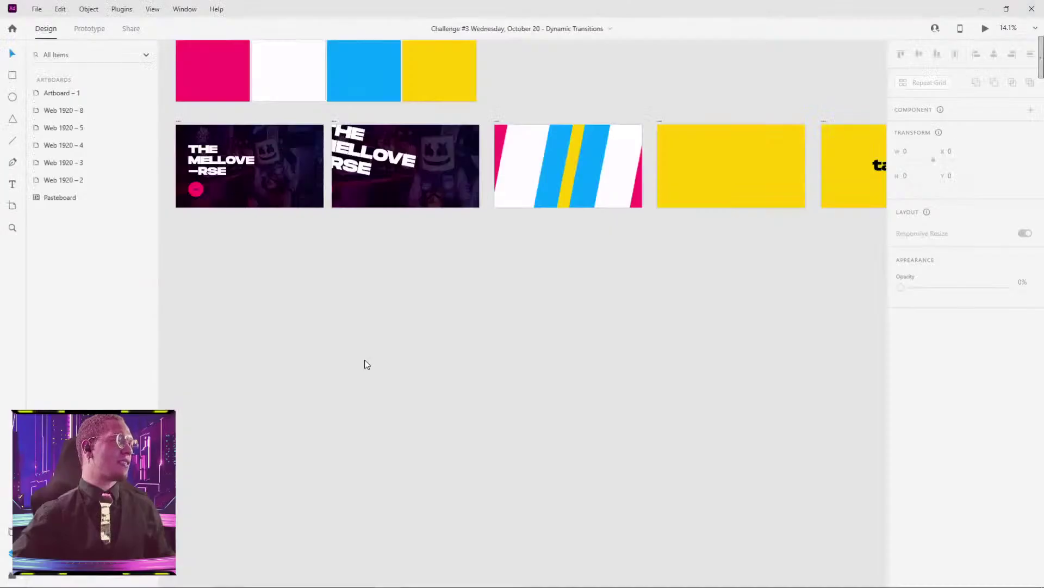
{"action": "scroll", "coordinate": [405, 359], "scroll_direction": "down", "scroll_amount": 3}
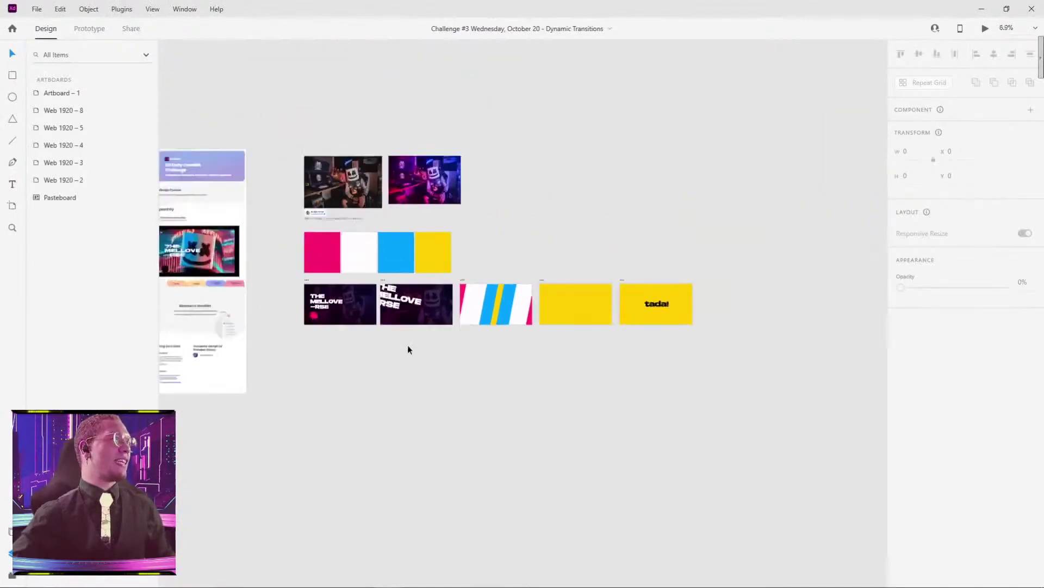
{"action": "scroll", "coordinate": [410, 350], "scroll_direction": "down", "scroll_amount": 2}
{"action": "left_click_drag", "start_coordinate": [313, 223], "coordinate": [368, 114]}
{"action": "scroll", "coordinate": [431, 173], "scroll_direction": "up", "scroll_amount": 4}
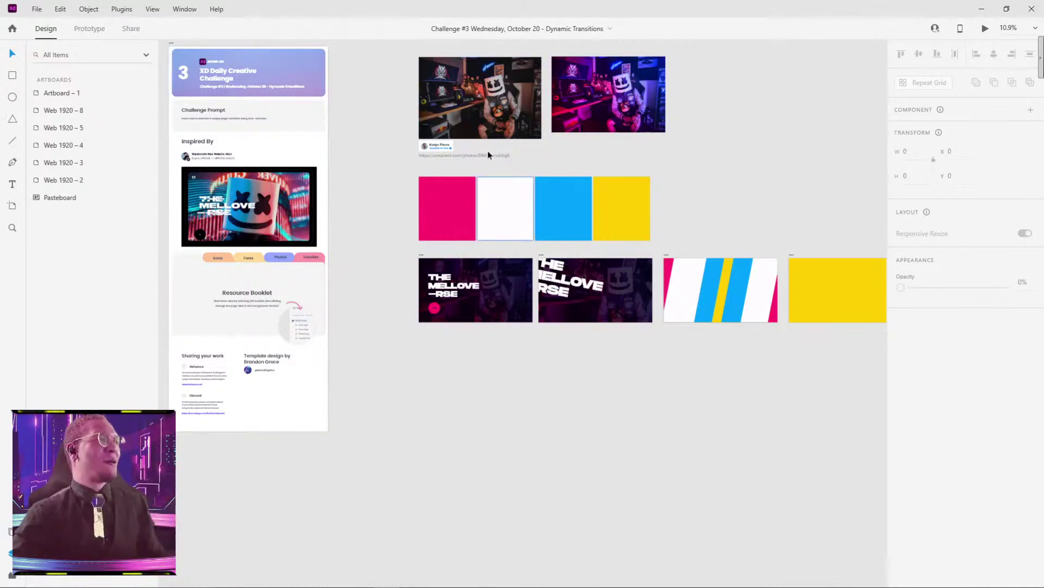
Preview the transition prototype in a maximized window from the first "THE MELLOVE—RSE" artboard, and close the preview.
{"action": "left_click", "coordinate": [421, 255]}
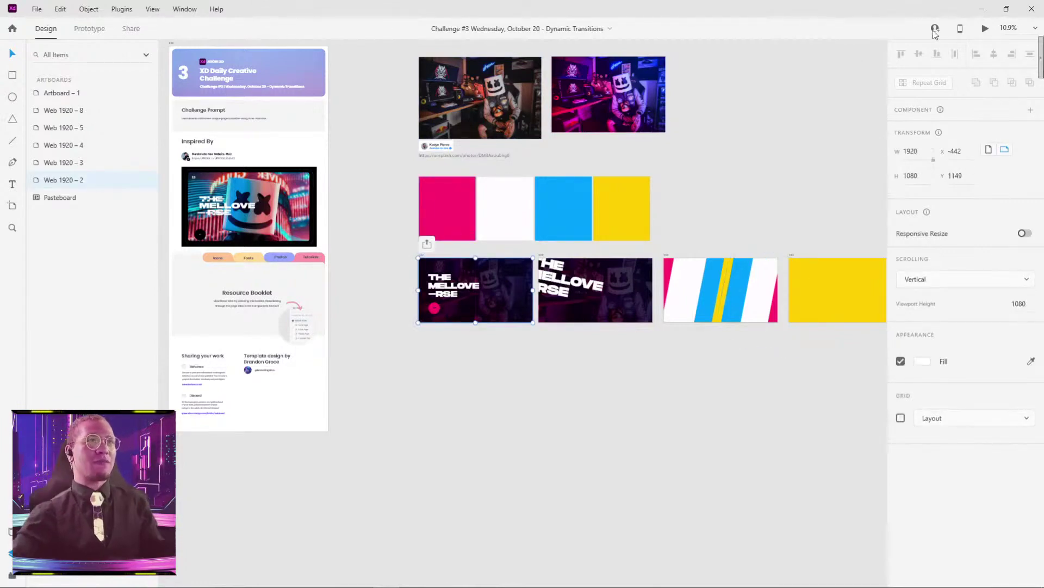
{"action": "left_click", "coordinate": [988, 28]}
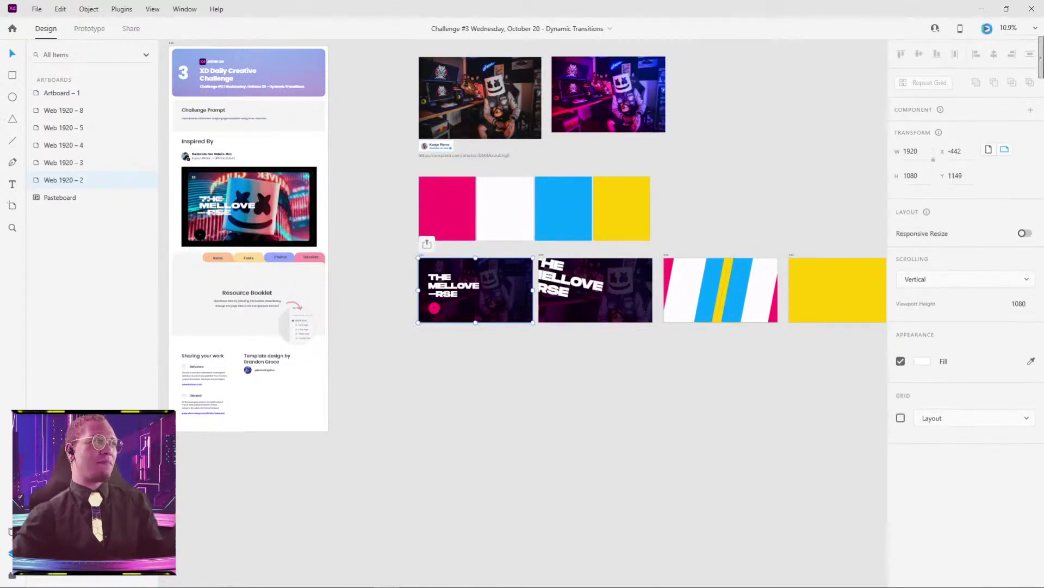
{"action": "double_click", "coordinate": [690, 22]}
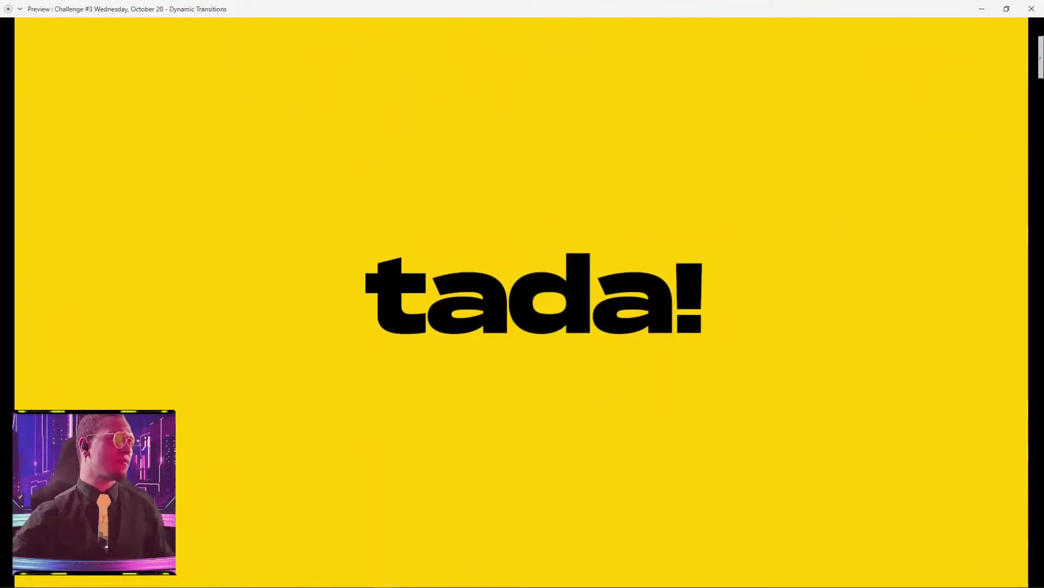
{"action": "left_click", "coordinate": [1031, 10]}
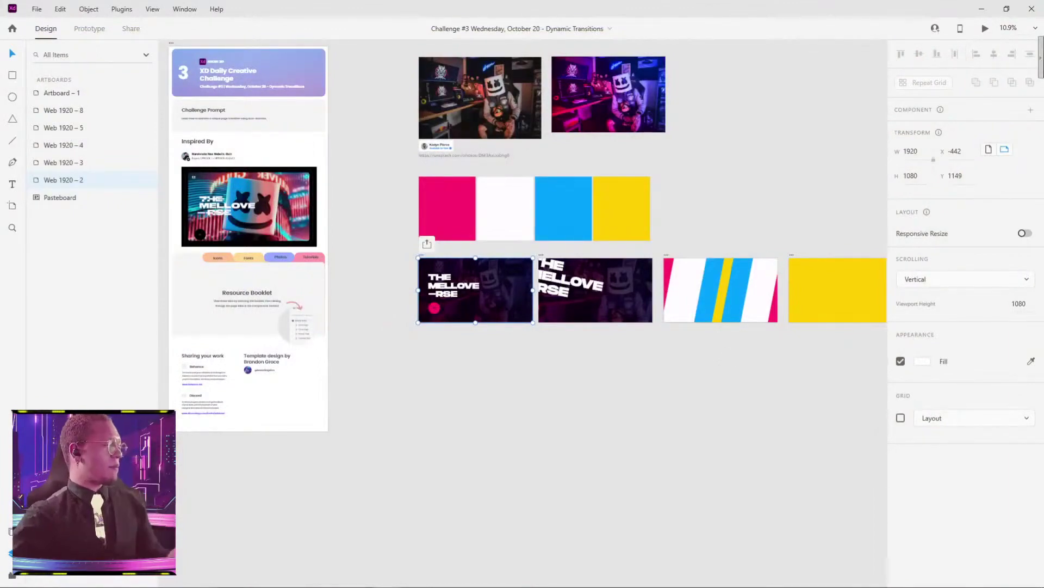
Duplicate the first "THE MELLOVE—RSE" artboard directly below the artboard row, at Y about 2867.
{"action": "scroll", "coordinate": [543, 390], "scroll_direction": "down", "scroll_amount": 2}
{"action": "scroll", "coordinate": [543, 389], "scroll_direction": "right", "scroll_amount": 1}
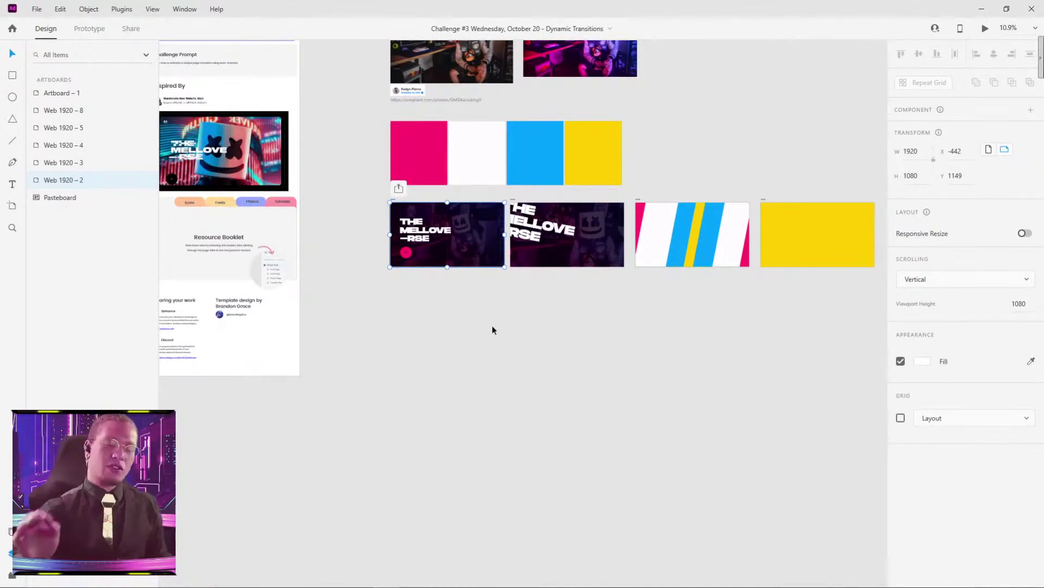
{"action": "left_click_drag", "start_coordinate": [602, 319], "coordinate": [519, 247]}
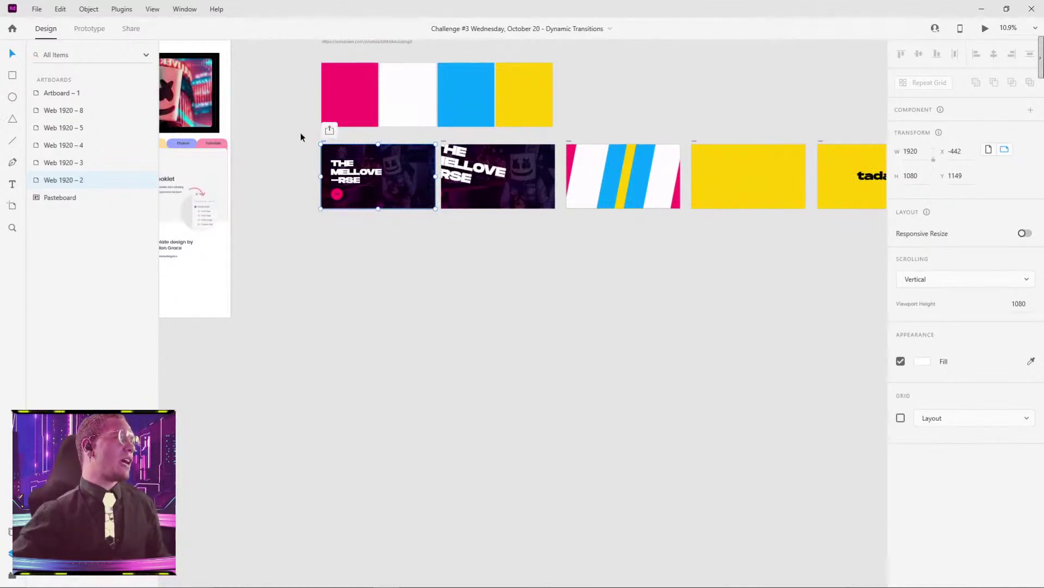
{"action": "left_click_drag", "start_coordinate": [324, 144], "coordinate": [325, 246]}
{"action": "scroll", "coordinate": [301, 283], "scroll_direction": "up", "scroll_amount": 3}
{"action": "scroll", "coordinate": [300, 284], "scroll_direction": "up", "scroll_amount": 2}
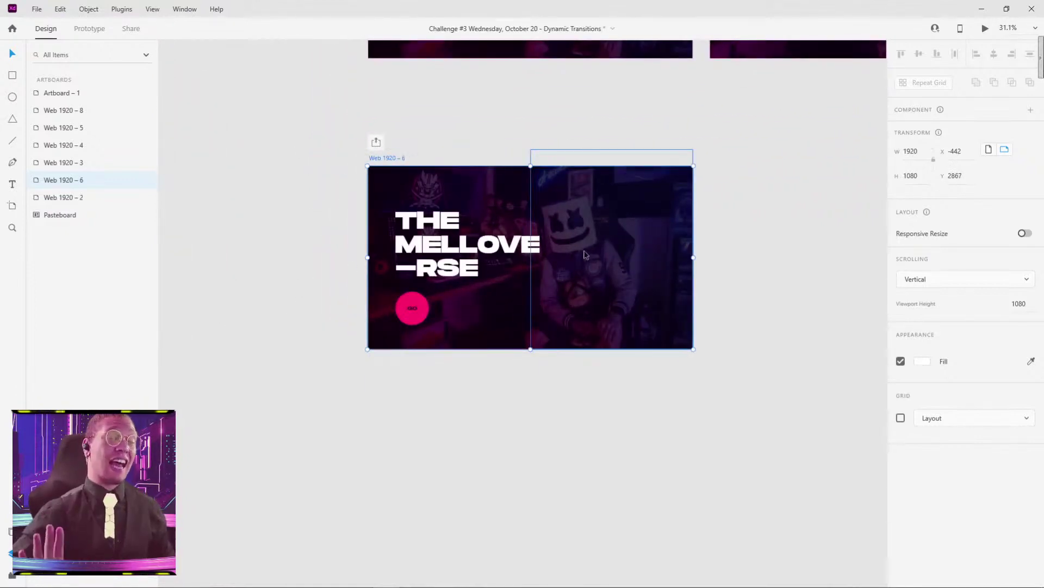
Pull the right and left photo halves of the duplicated artboard apart, and undo both moves.
{"action": "left_click_drag", "start_coordinate": [585, 254], "coordinate": [702, 257]}
{"action": "left_click_drag", "start_coordinate": [523, 256], "coordinate": [422, 256]}
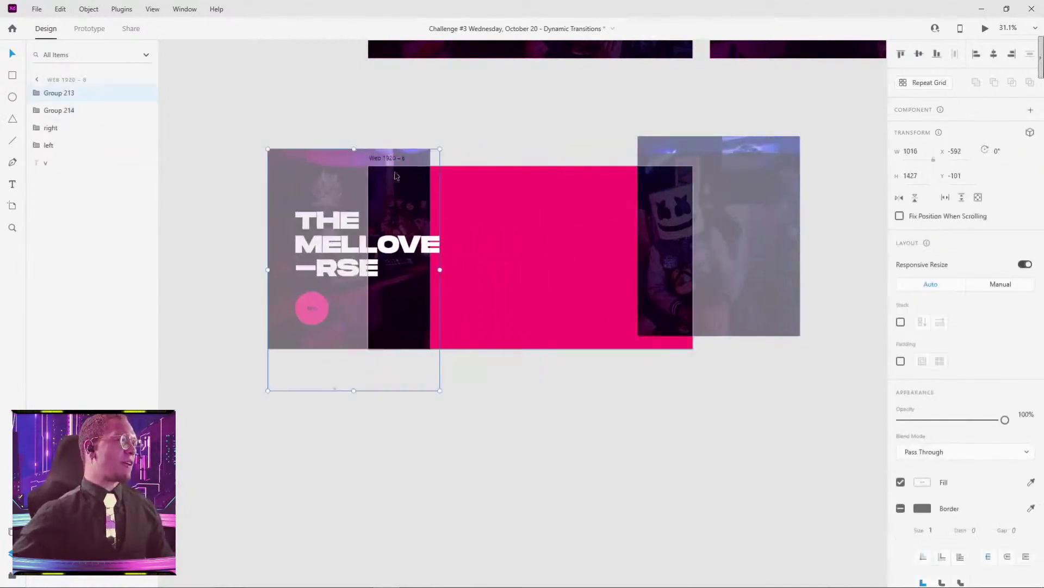
{"action": "key", "text": "ctrl+z"}
{"action": "left_click", "coordinate": [530, 107]}
{"action": "key", "text": "ctrl+z"}
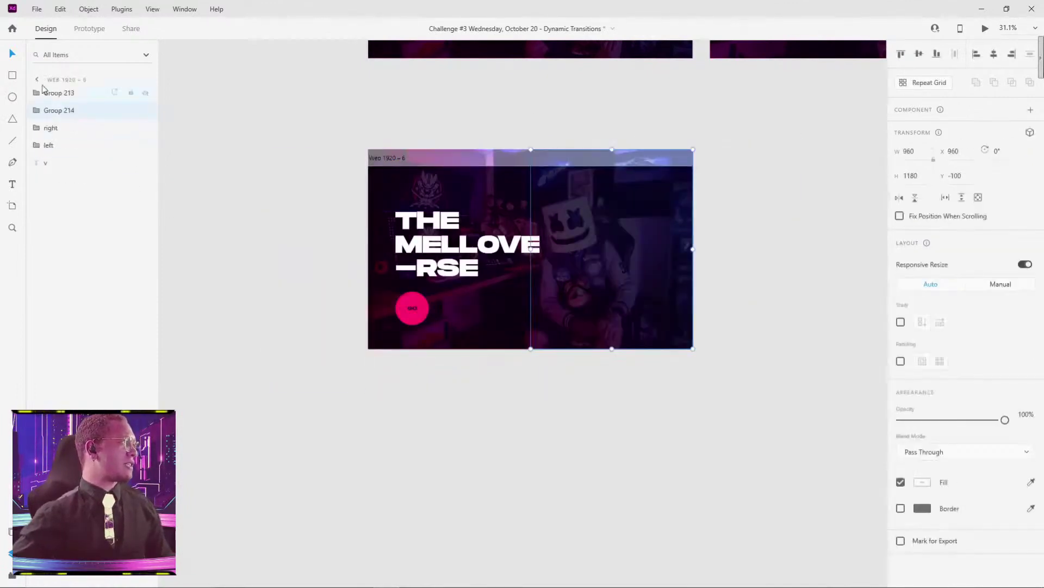
Rename the duplicated artboard's right image group as "right photo" and its left image group as "left photo".
{"action": "double_click", "coordinate": [59, 111]}
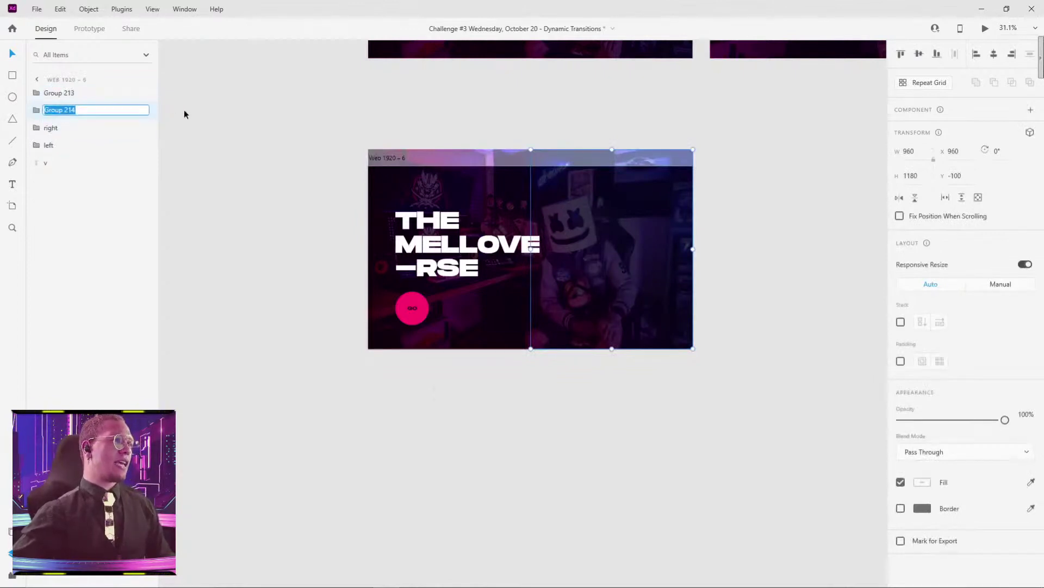
{"action": "type", "text": "right"}
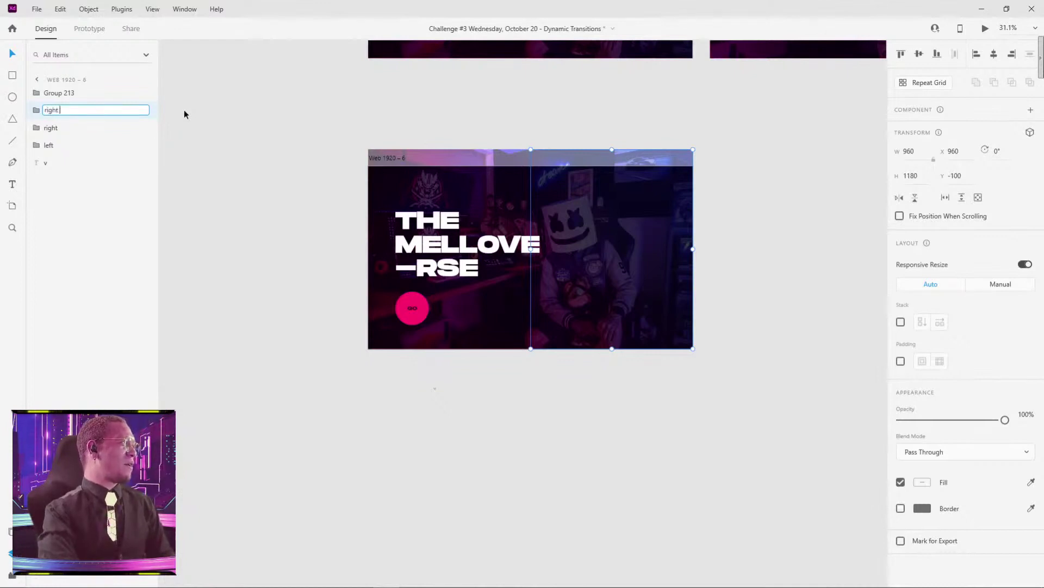
{"action": "type", "text": " photo"}
{"action": "key", "text": "Return"}
{"action": "left_click", "coordinate": [59, 93]}
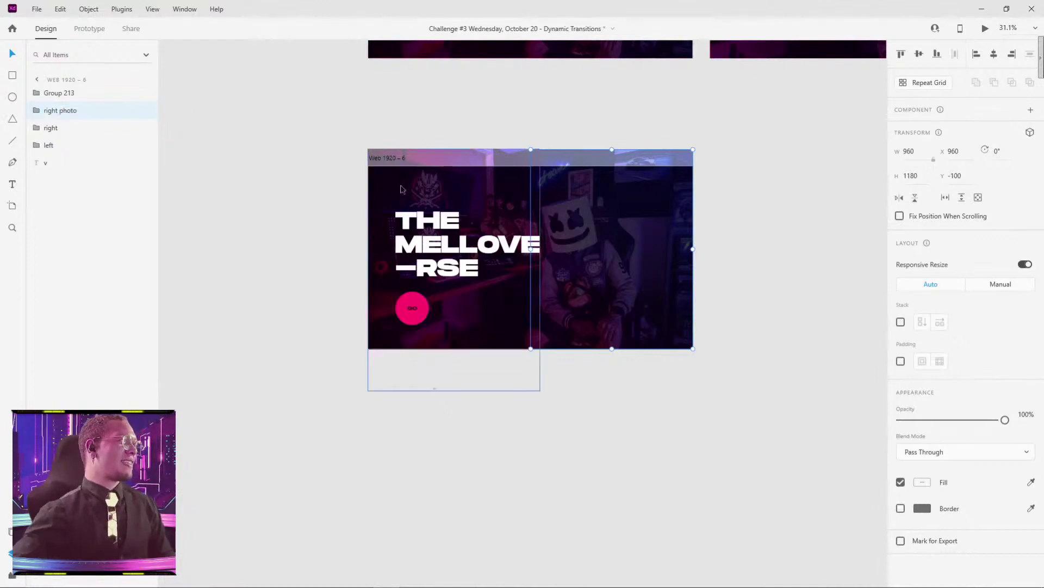
{"action": "double_click", "coordinate": [60, 95]}
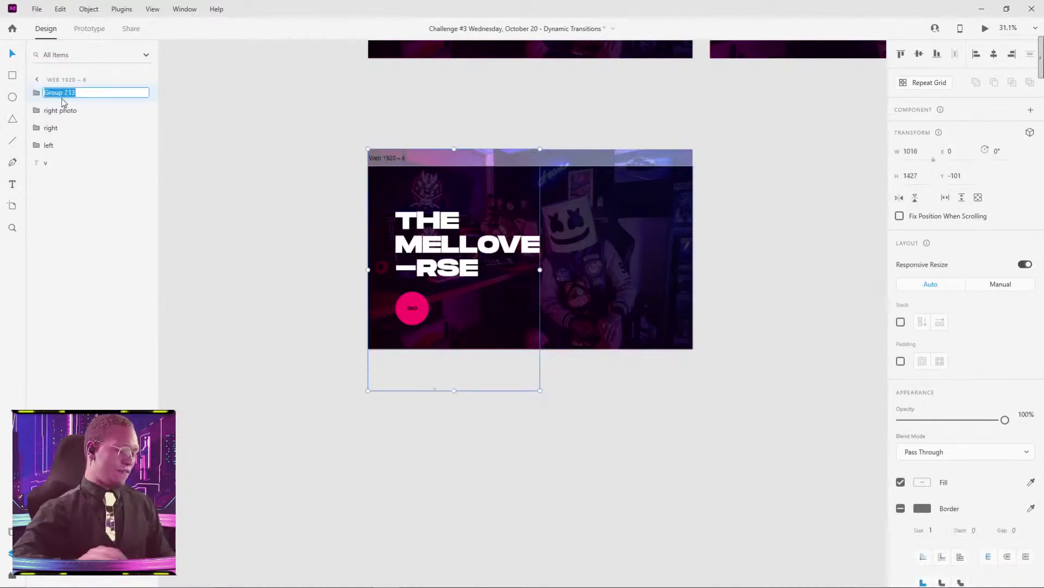
{"action": "type", "text": "left photo"}
{"action": "key", "text": "Return"}
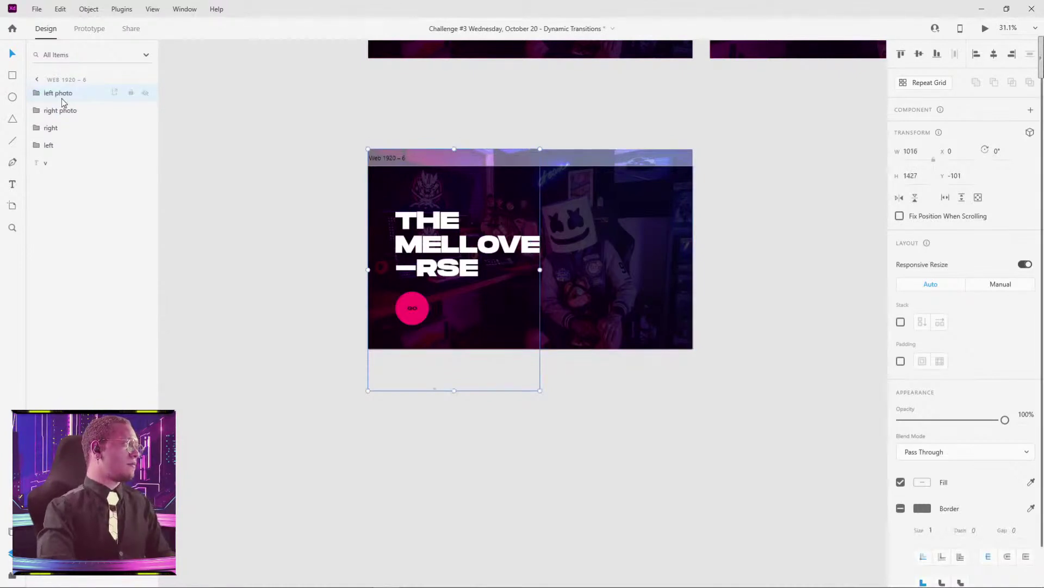
{"action": "left_click", "coordinate": [303, 113]}
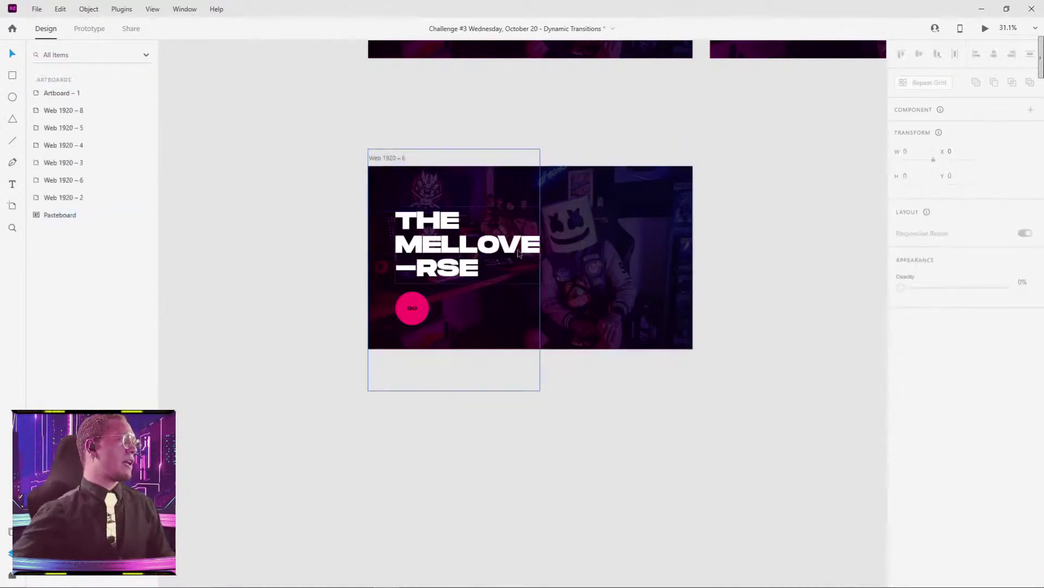
Delete the stray "v" text layer from the duplicated artboard.
{"action": "left_click", "coordinate": [515, 250]}
{"action": "left_click", "coordinate": [49, 165]}
{"action": "key", "text": "Delete"}
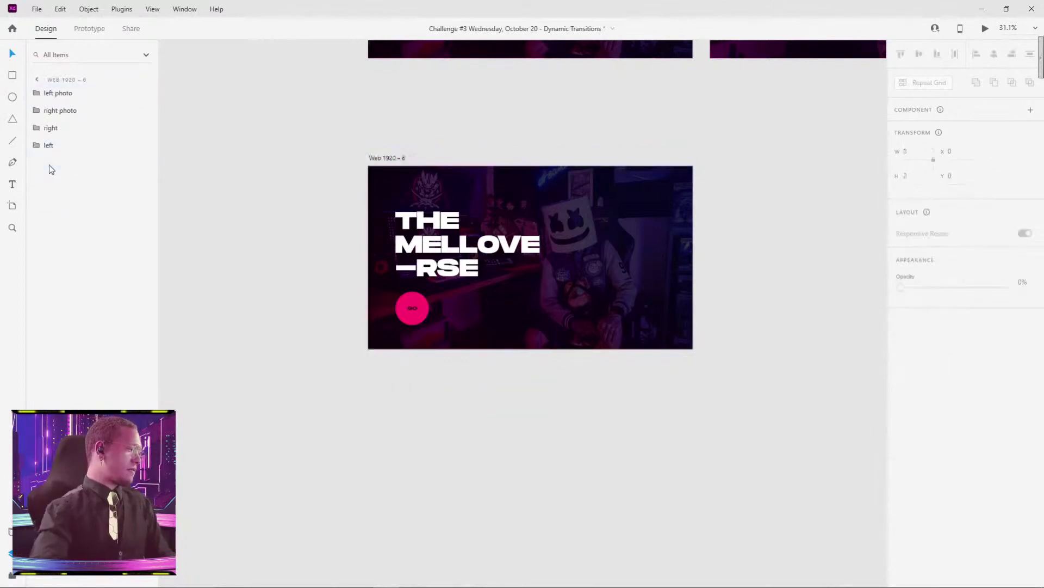
{"action": "left_click", "coordinate": [361, 107]}
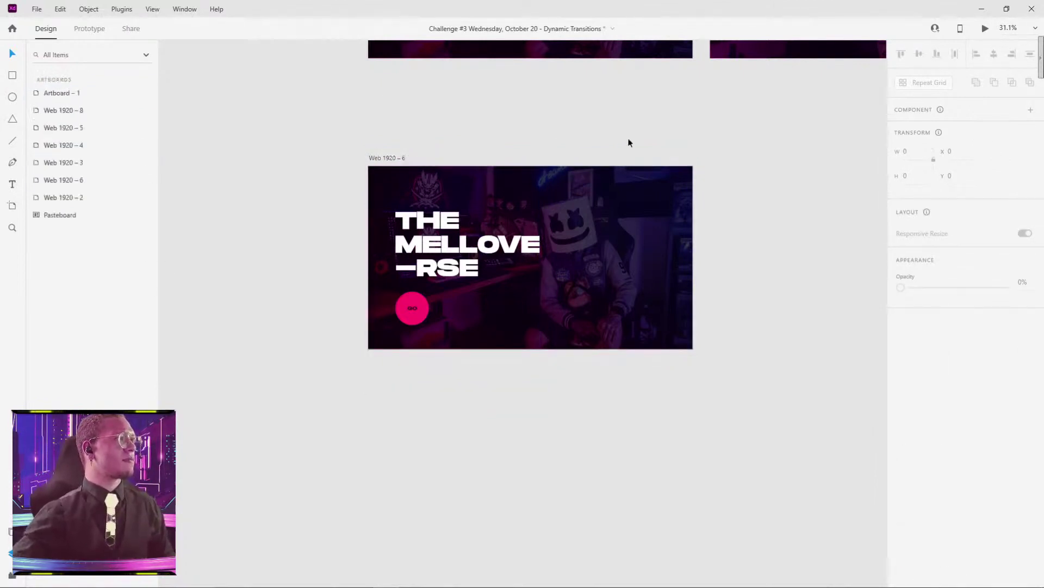
Pull the "right photo" group off the "Web 1920 – 6" artboard and move the pink "right" group below the artboard.
{"action": "left_click_drag", "start_coordinate": [629, 142], "coordinate": [533, 104]}
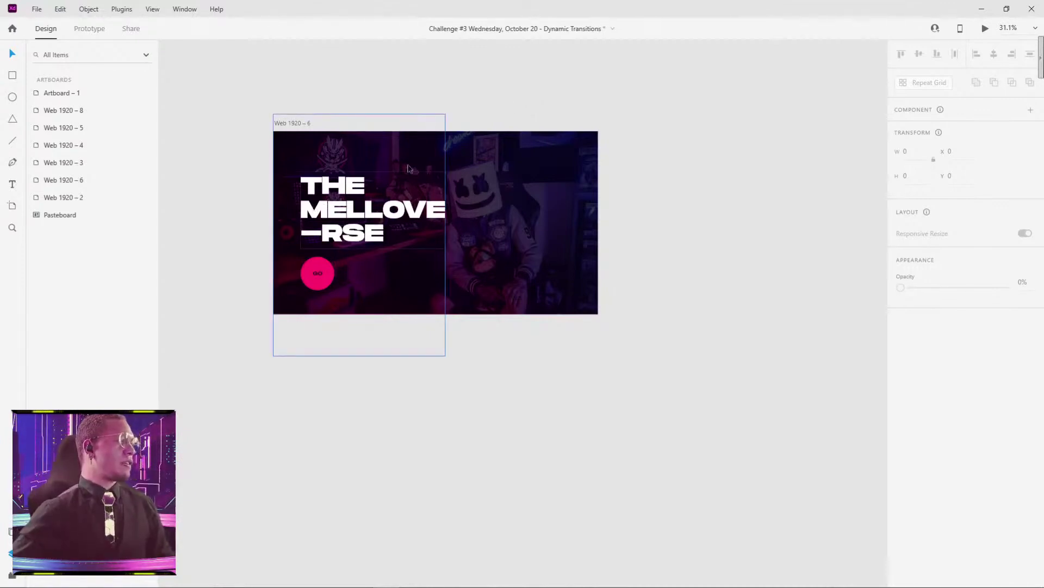
{"action": "left_click", "coordinate": [379, 150]}
{"action": "left_click", "coordinate": [487, 176]}
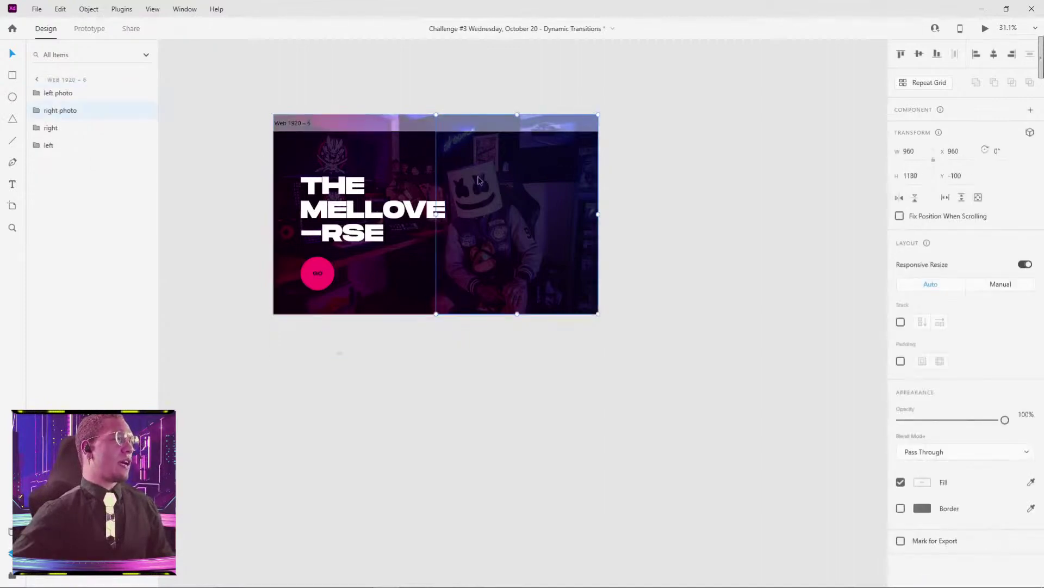
{"action": "left_click_drag", "start_coordinate": [480, 181], "coordinate": [692, 175]}
{"action": "left_click_drag", "start_coordinate": [546, 194], "coordinate": [538, 424]}
{"action": "left_click", "coordinate": [693, 392]}
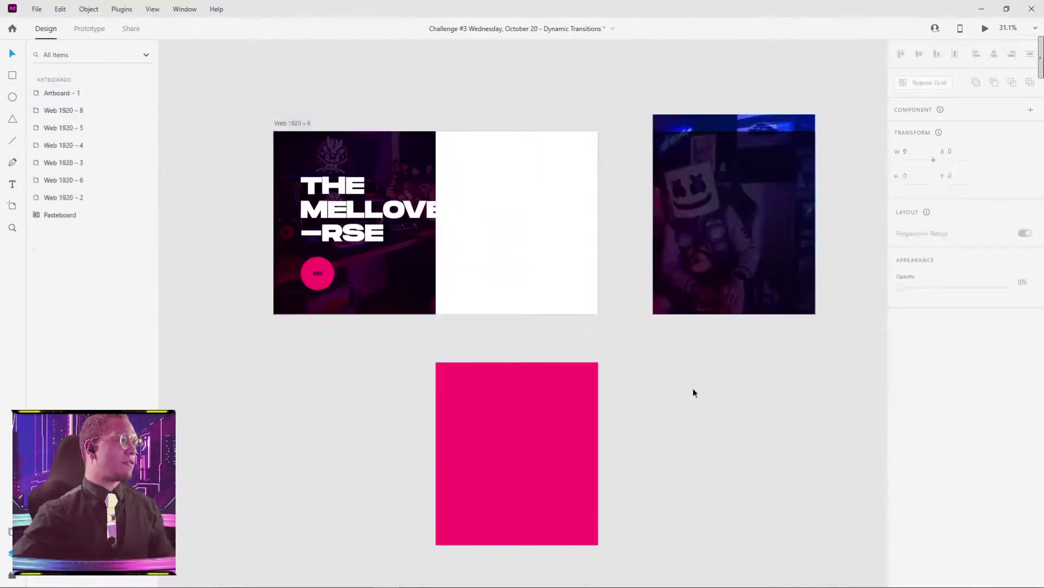
Fan out the stacked rectangles of the "right" group so pink, white, blue and yellow lie side by side.
{"action": "scroll", "coordinate": [653, 353], "scroll_direction": "down", "scroll_amount": 3}
{"action": "left_click", "coordinate": [488, 350]}
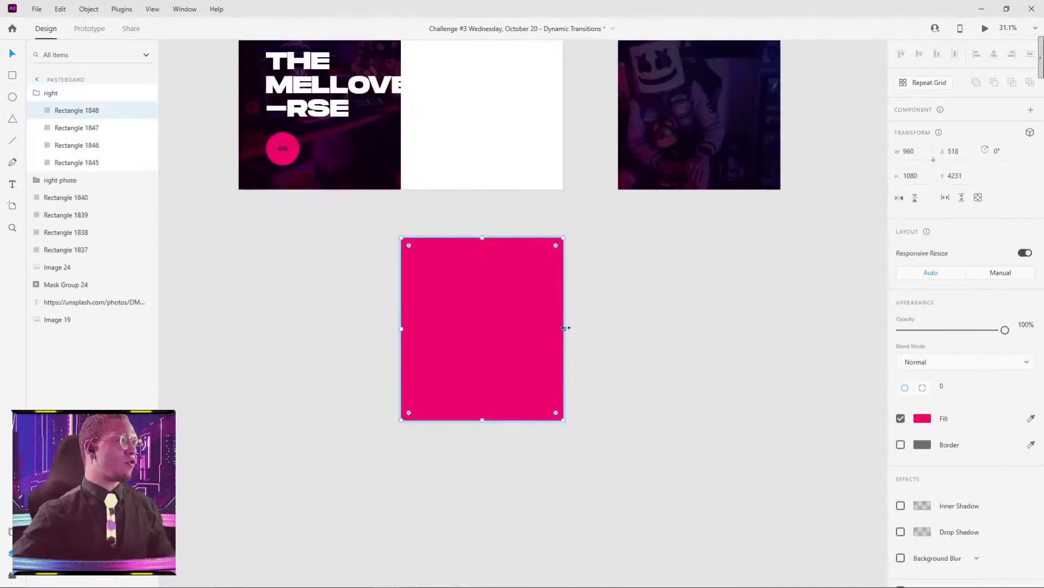
{"action": "left_click_drag", "start_coordinate": [564, 329], "coordinate": [780, 313]}
{"action": "left_click", "coordinate": [536, 313]}
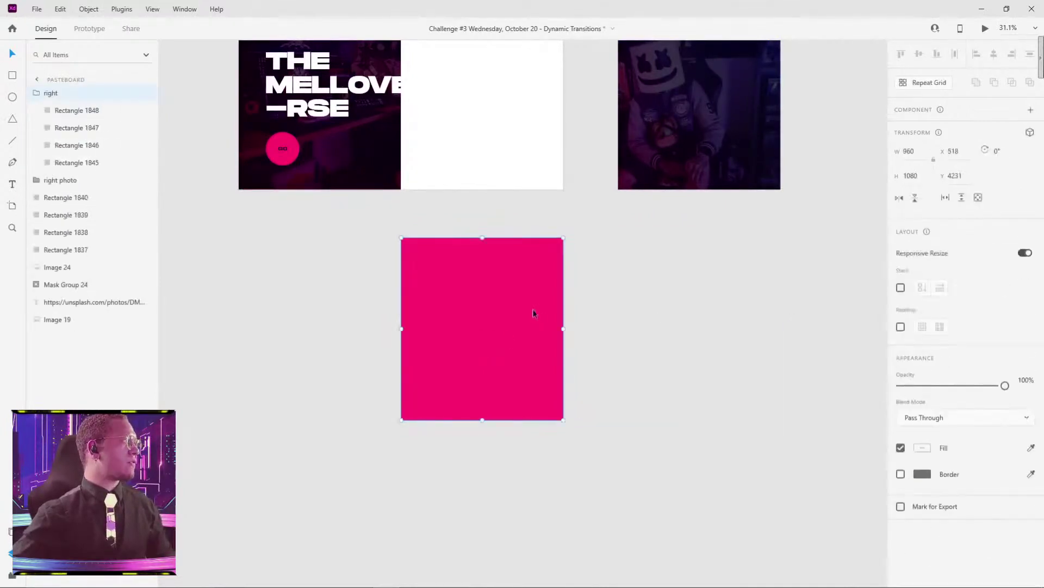
{"action": "double_click", "coordinate": [534, 313]}
{"action": "left_click_drag", "start_coordinate": [546, 315], "coordinate": [698, 326]}
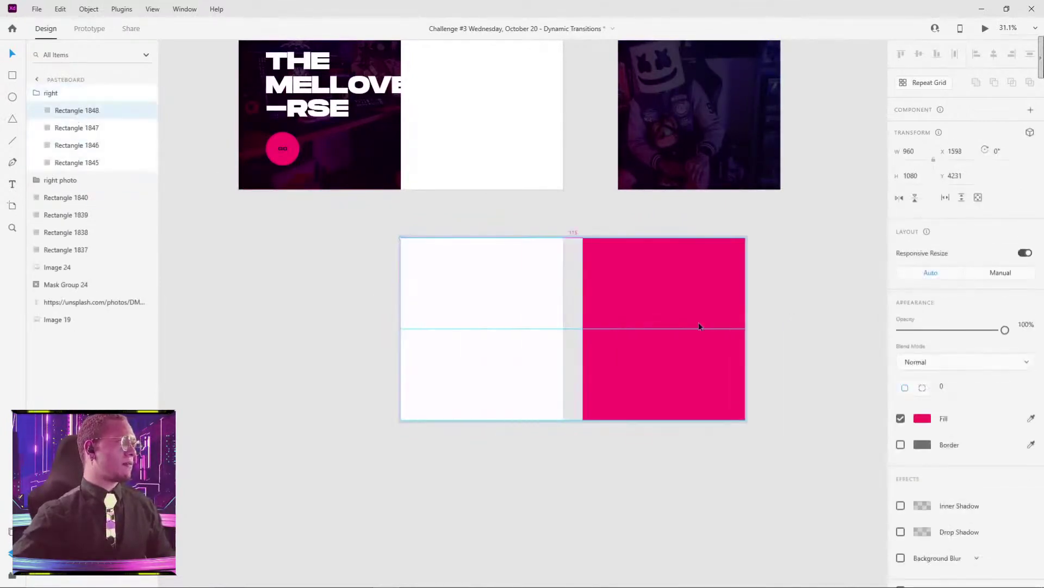
{"action": "left_click", "coordinate": [493, 322]}
{"action": "left_click_drag", "start_coordinate": [493, 323], "coordinate": [575, 319]}
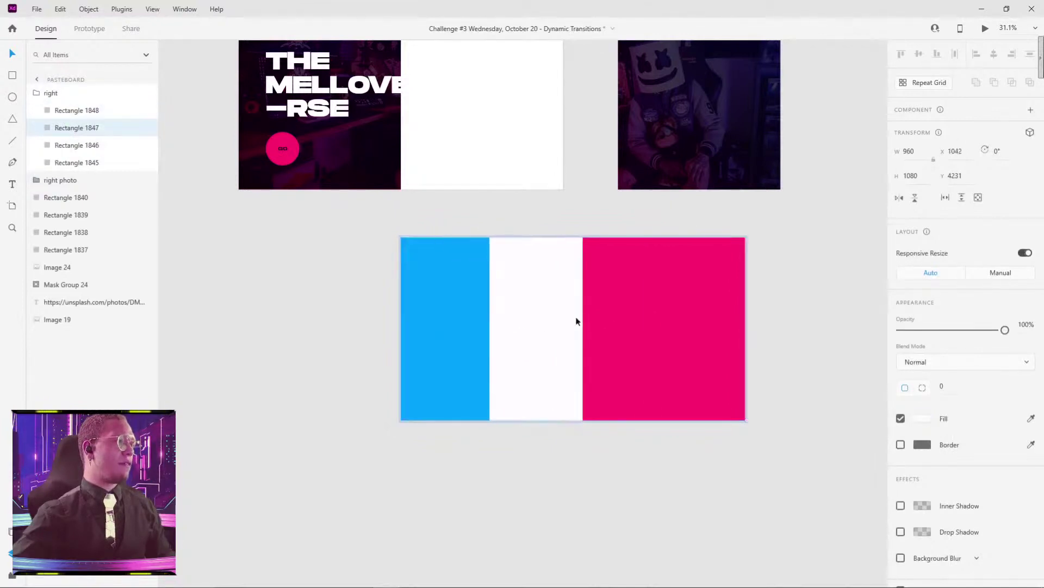
{"action": "left_click_drag", "start_coordinate": [450, 312], "coordinate": [488, 322]}
{"action": "left_click", "coordinate": [698, 441]}
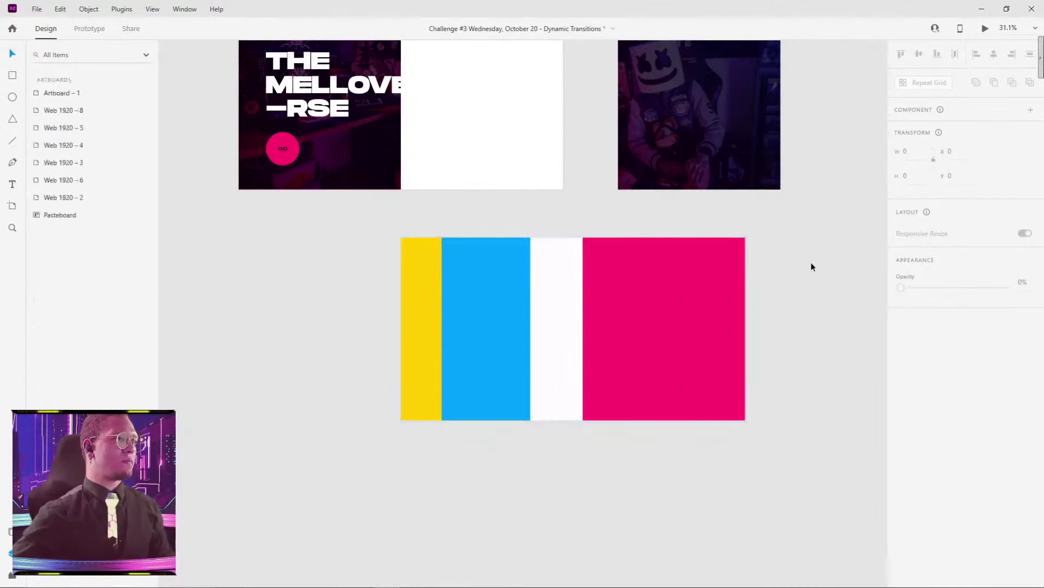
Undo the fanned-out rectangles and the moves of the "right" and "right photo" groups.
{"action": "left_click_drag", "start_coordinate": [811, 257], "coordinate": [418, 456]}
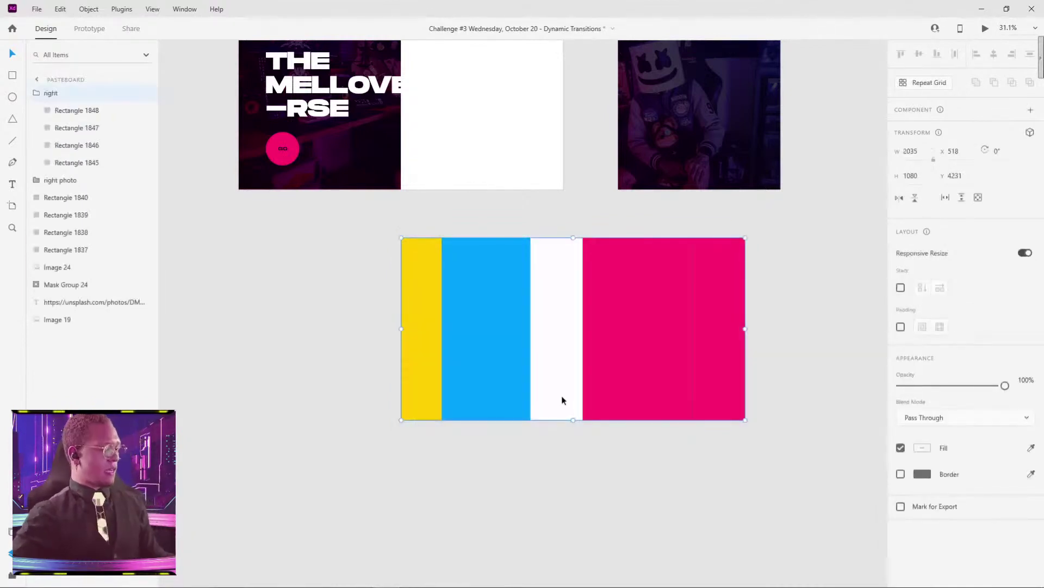
{"action": "key", "text": "ctrl+z"}
{"action": "key", "text": "ctrl+z"}
{"action": "key", "text": "ctrl+z"}
{"action": "key", "text": "ctrl+z"}
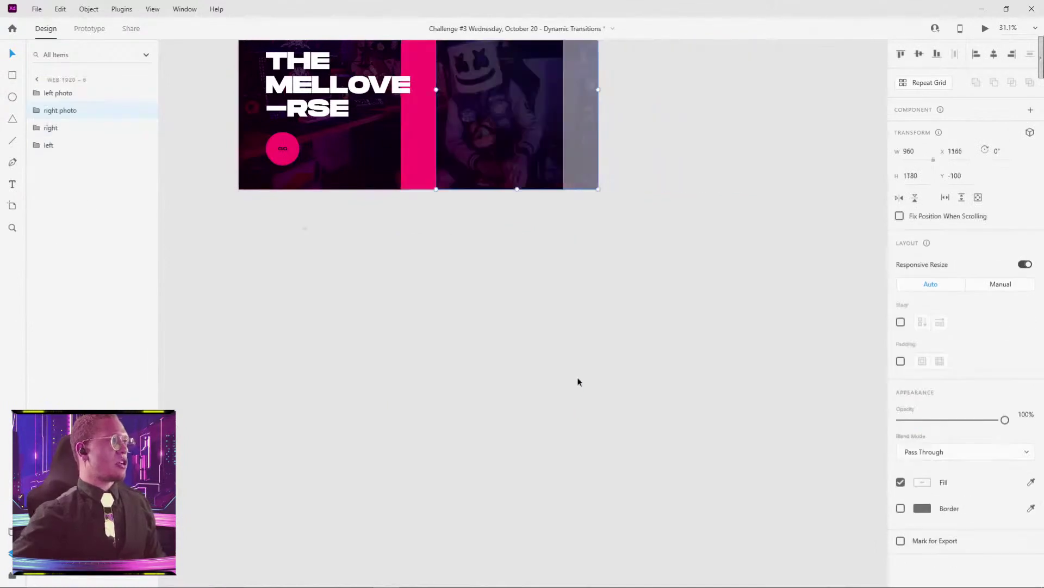
{"action": "key", "text": "ctrl+z"}
{"action": "scroll", "coordinate": [571, 361], "scroll_direction": "up", "scroll_amount": 5}
{"action": "scroll", "coordinate": [571, 362], "scroll_direction": "down", "scroll_amount": 2}
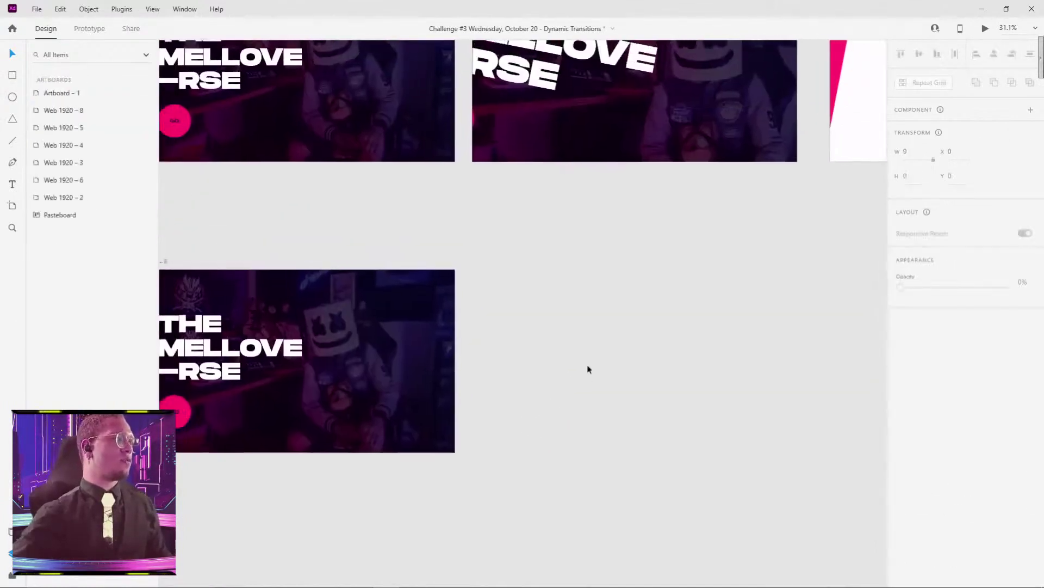
{"action": "scroll", "coordinate": [614, 326], "scroll_direction": "up", "scroll_amount": 1}
{"action": "scroll", "coordinate": [611, 332], "scroll_direction": "down", "scroll_amount": 1}
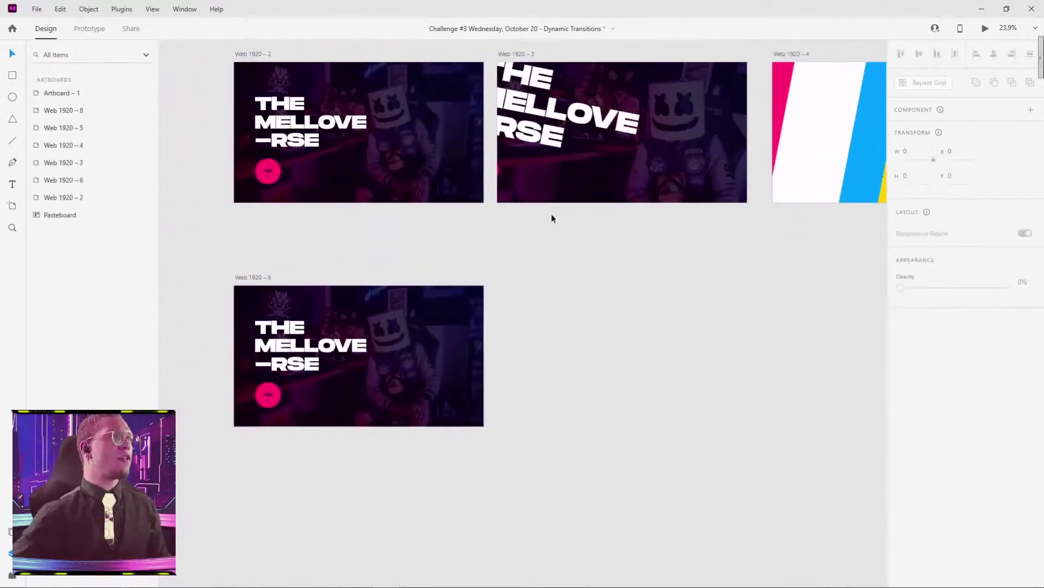
Move the "right photo" group onto the pasteboard beside "Web 1920 – 6" and the pink "right" group diagonally below the artboard.
{"action": "left_click_drag", "start_coordinate": [463, 354], "coordinate": [723, 372]}
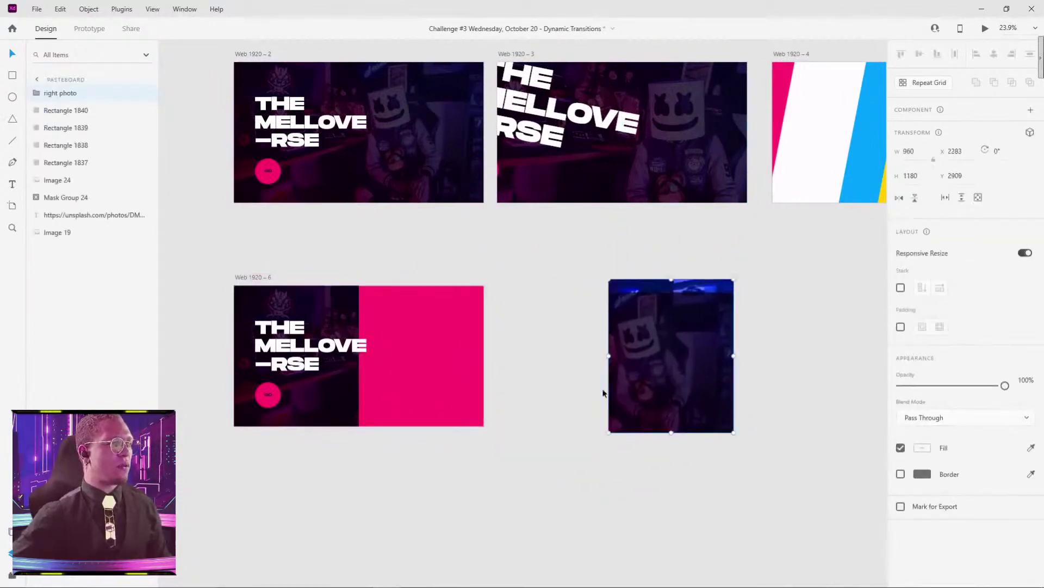
{"action": "left_click_drag", "start_coordinate": [417, 353], "coordinate": [531, 507]}
{"action": "scroll", "coordinate": [531, 507], "scroll_direction": "down", "scroll_amount": 5}
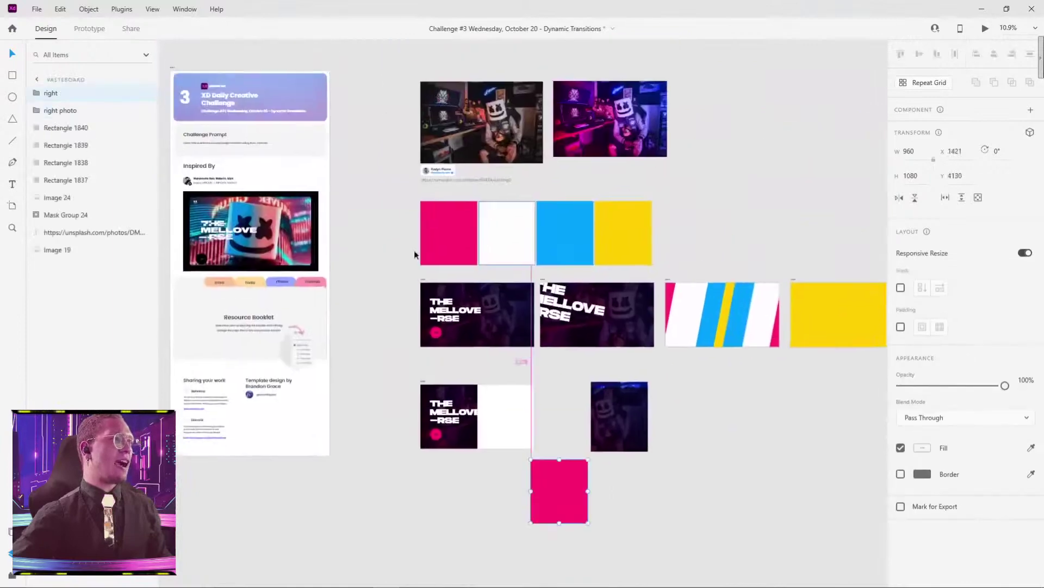
Stack the four colour rectangles above the artboards into one pile with the pink one in front, and shift the pile sideways.
{"action": "scroll", "coordinate": [547, 215], "scroll_direction": "up", "scroll_amount": 6}
{"action": "mouse_move", "coordinate": [609, 215]}
{"action": "left_mouse_down"}
{"action": "mouse_move", "coordinate": [392, 175]}
{"action": "mouse_move", "coordinate": [447, 155]}
{"action": "mouse_move", "coordinate": [323, 162]}
{"action": "mouse_move", "coordinate": [360, 176]}
{"action": "mouse_move", "coordinate": [497, 179]}
{"action": "mouse_move", "coordinate": [602, 206]}
{"action": "left_mouse_up"}
{"action": "scroll", "coordinate": [433, 188], "scroll_direction": "right", "scroll_amount": 1}
{"action": "scroll", "coordinate": [531, 182], "scroll_direction": "down", "scroll_amount": 3}
{"action": "key", "text": "ctrl+shift+bracketright"}
{"action": "left_click", "coordinate": [355, 85]}
{"action": "left_click", "coordinate": [440, 157]}
{"action": "left_click_drag", "start_coordinate": [483, 106], "coordinate": [614, 265]}
{"action": "left_click_drag", "start_coordinate": [623, 209], "coordinate": [748, 210]}
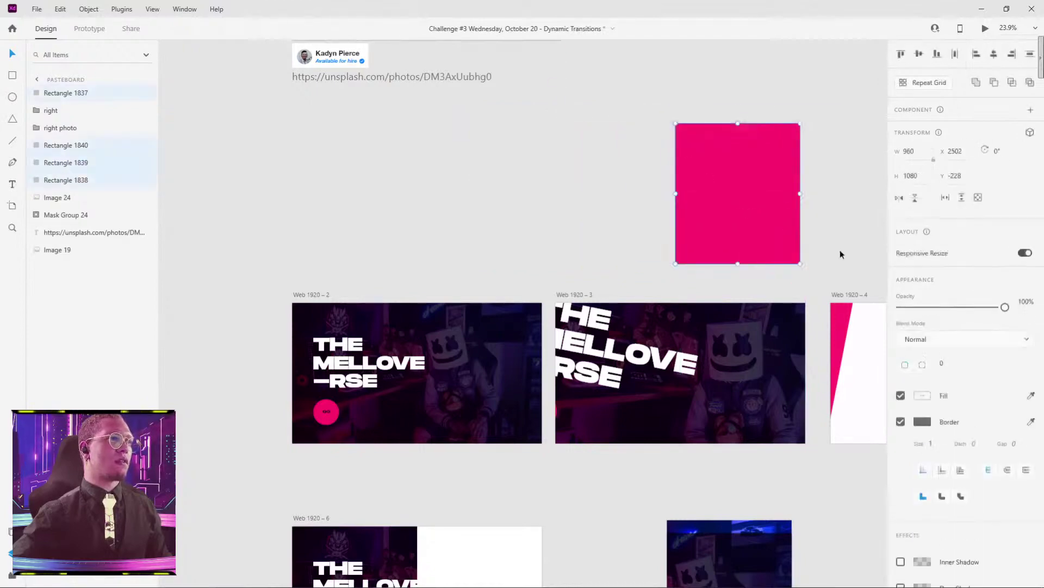
Undo the stacking of the colour rectangles and the moves of the "right" and "right photo" groups.
{"action": "left_click", "coordinate": [702, 88]}
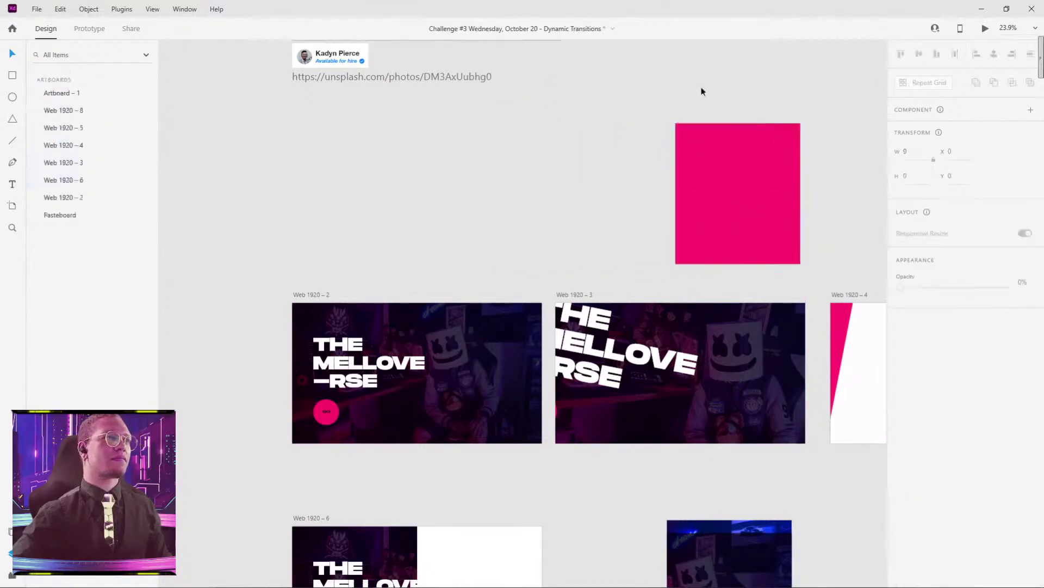
{"action": "left_click", "coordinate": [722, 175]}
{"action": "left_click_drag", "start_coordinate": [601, 106], "coordinate": [748, 185]}
{"action": "left_click_drag", "start_coordinate": [76, 156], "coordinate": [49, 102]}
{"action": "left_click", "coordinate": [595, 238]}
{"action": "scroll", "coordinate": [595, 238], "scroll_direction": "down", "scroll_amount": 7}
{"action": "scroll", "coordinate": [596, 238], "scroll_direction": "right", "scroll_amount": 1}
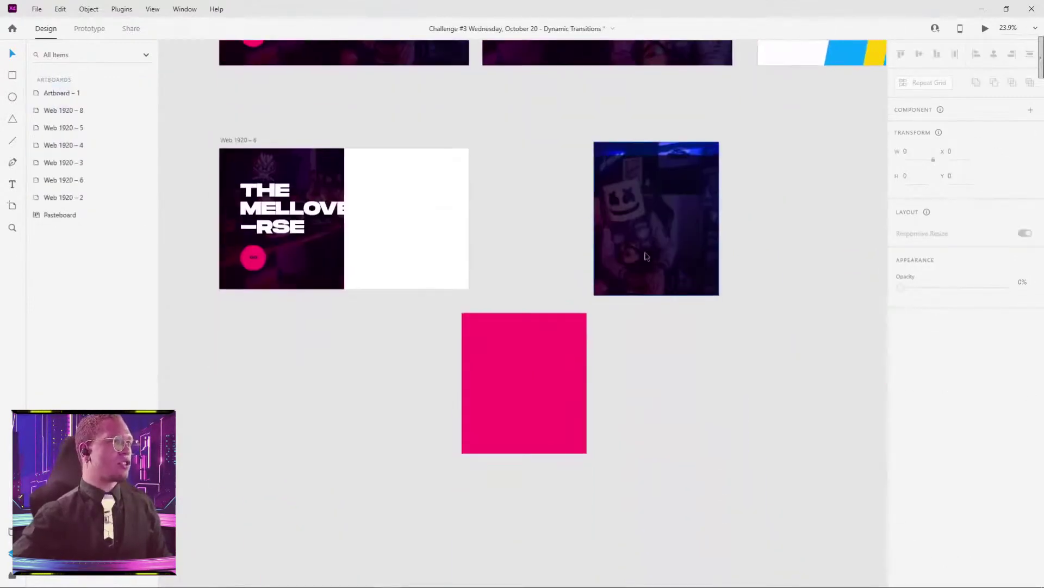
{"action": "left_click", "coordinate": [526, 359]}
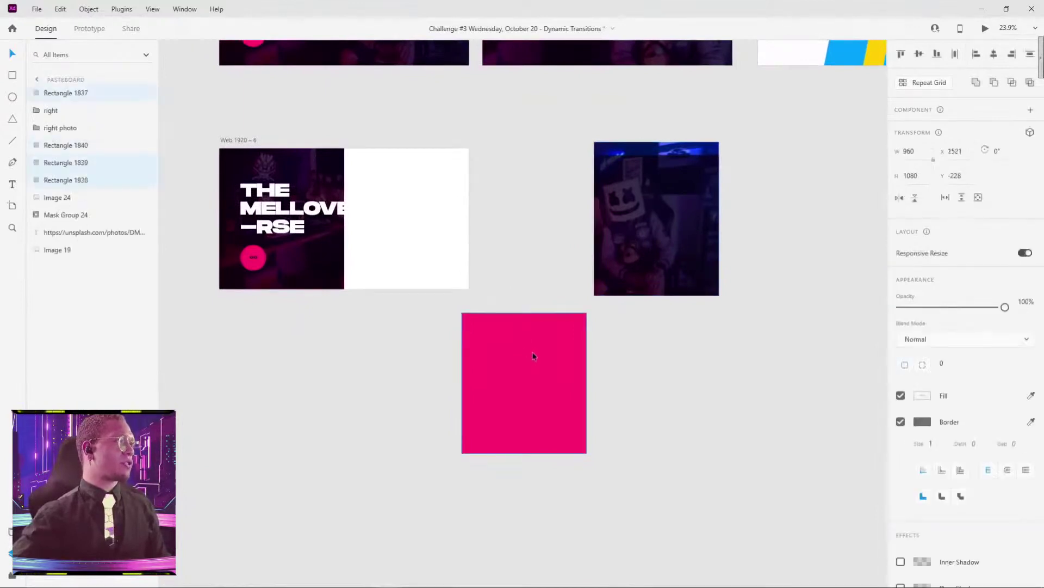
{"action": "key", "text": "ctrl+z"}
{"action": "key", "text": "ctrl+z"}
{"action": "key", "text": "ctrl+z"}
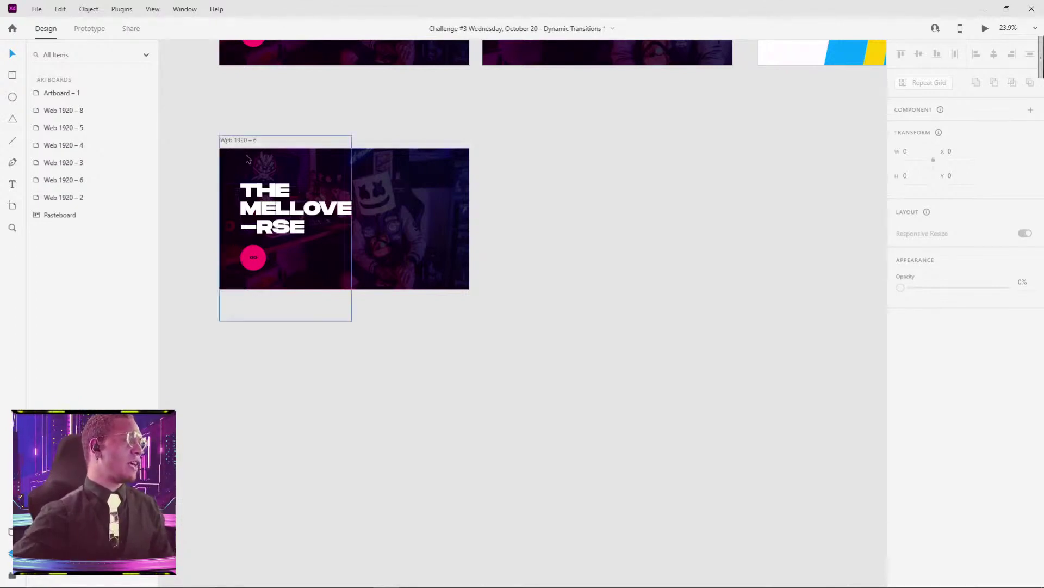
Duplicate the "Web 1920 – 6" artboard beside itself and enlarge all groups on the copy from their centre beyond the artboard edges.
{"action": "left_click_drag", "start_coordinate": [233, 140], "coordinate": [495, 136]}
{"action": "left_click", "coordinate": [505, 116]}
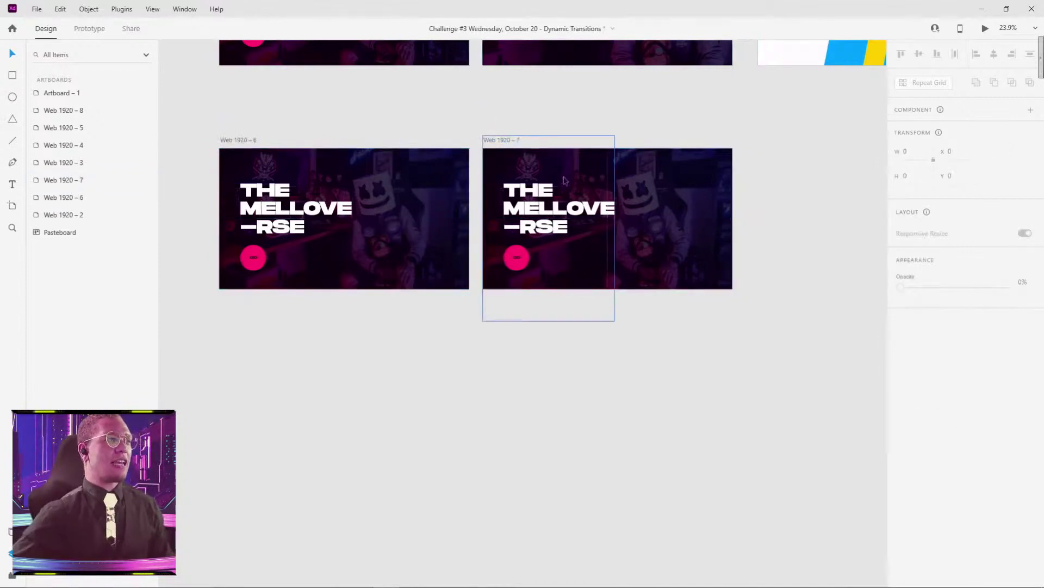
{"action": "left_click_drag", "start_coordinate": [518, 346], "coordinate": [674, 141]}
{"action": "left_click", "coordinate": [479, 325]}
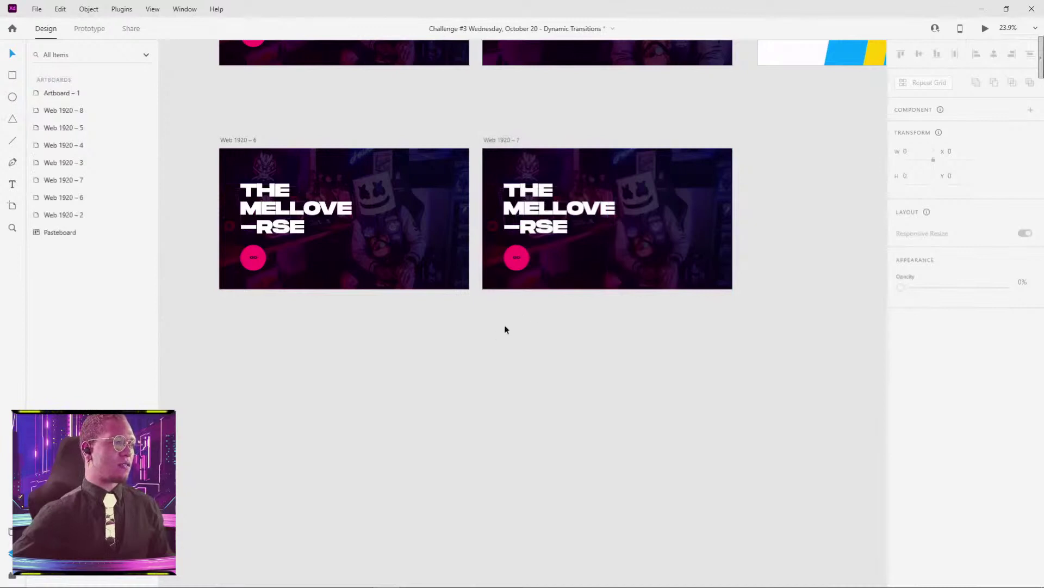
{"action": "left_click_drag", "start_coordinate": [486, 337], "coordinate": [705, 117]}
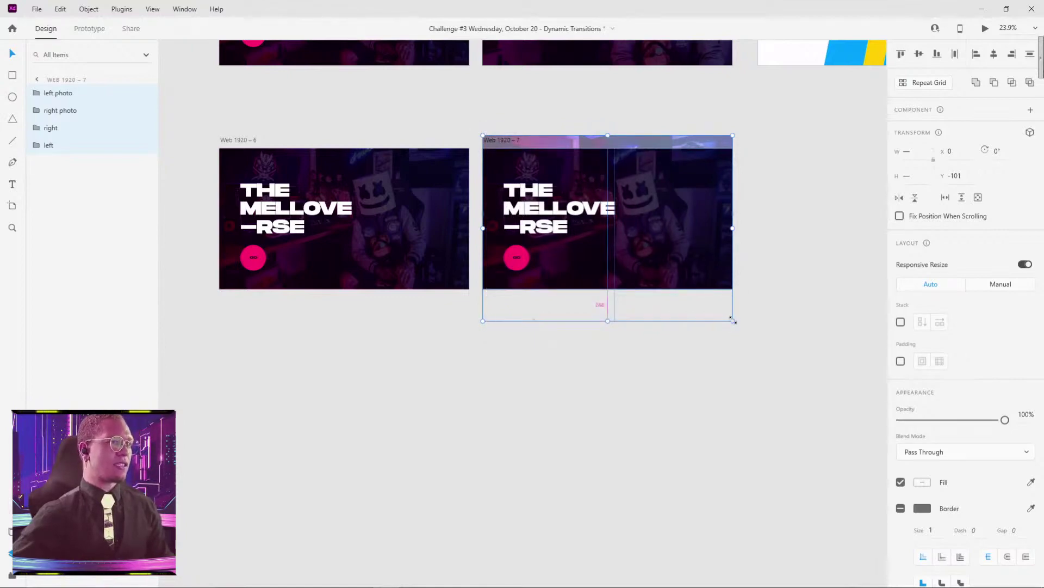
{"action": "left_click_drag", "start_coordinate": [733, 321], "coordinate": [787, 346]}
{"action": "left_click", "coordinate": [819, 201]}
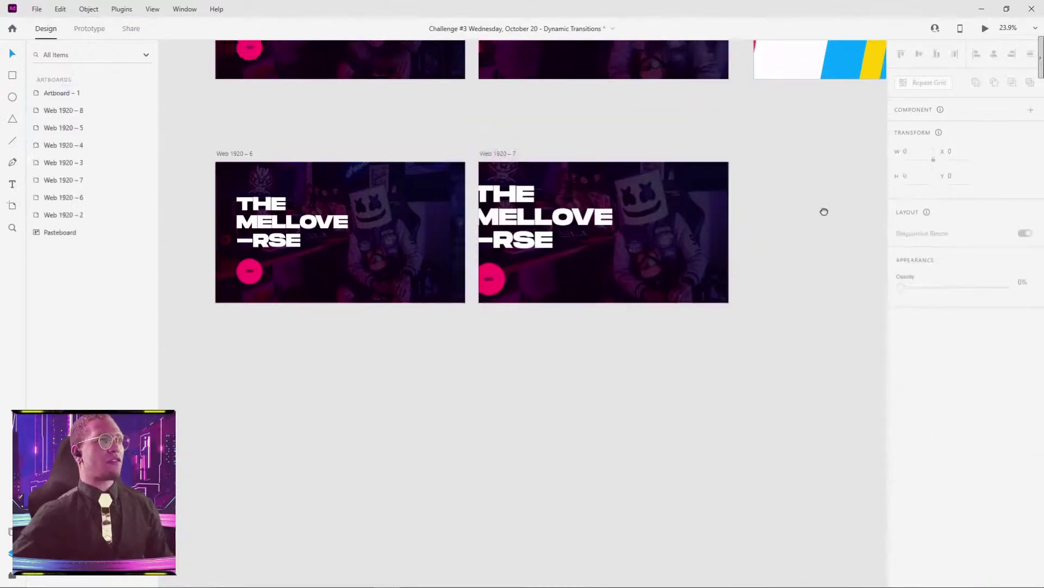
Examine the finished upper artboard sequence from the first title frame through the tilted, striped and plain yellow frames to "tada!".
{"action": "scroll", "coordinate": [544, 272], "scroll_direction": "up", "scroll_amount": 5}
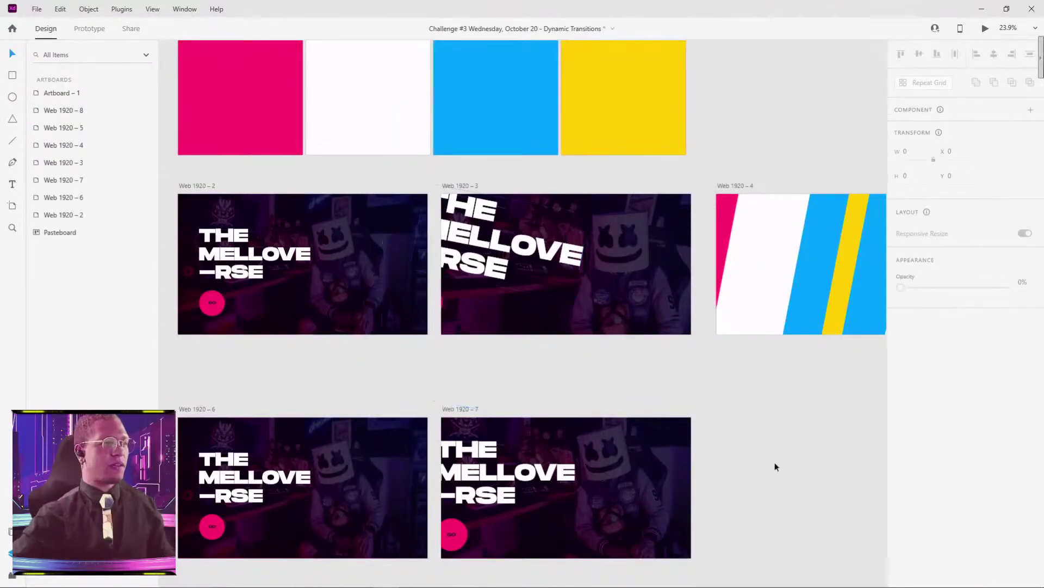
{"action": "scroll", "coordinate": [775, 449], "scroll_direction": "down", "scroll_amount": 4}
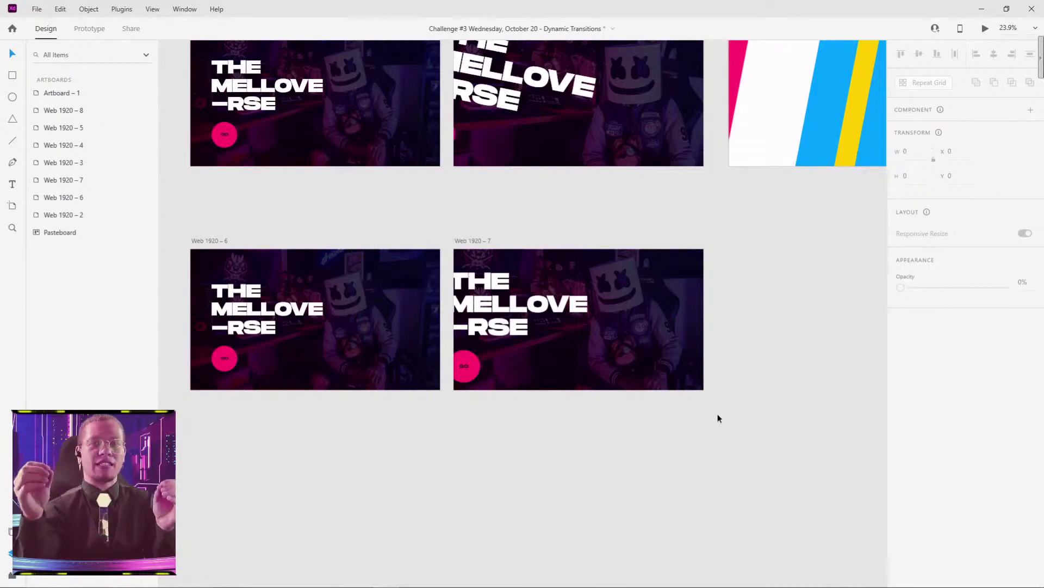
{"action": "scroll", "coordinate": [760, 263], "scroll_direction": "down", "scroll_amount": 4, "text": "ctrl"}
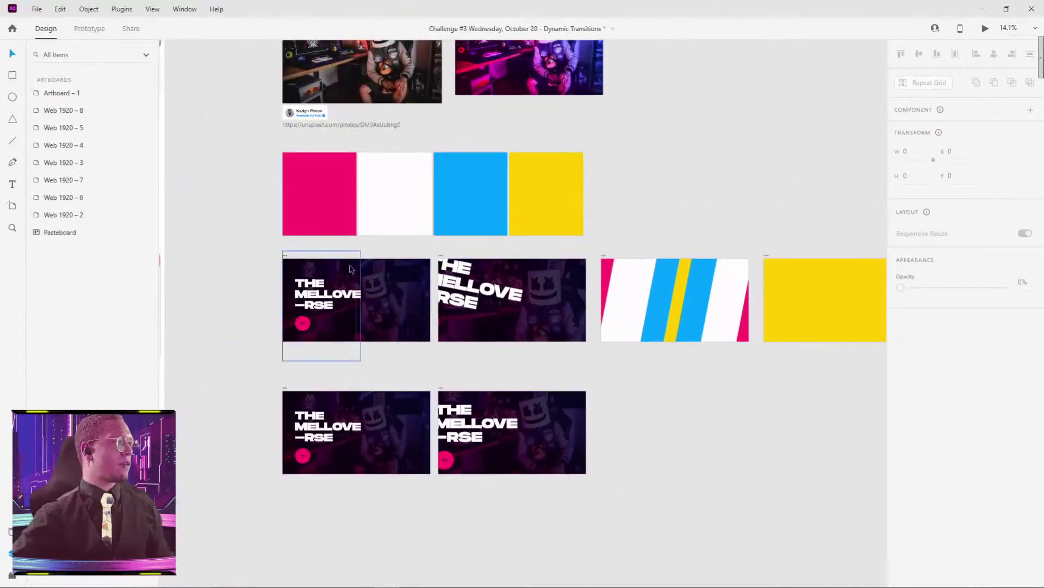
{"action": "left_click", "coordinate": [333, 251]}
{"action": "scroll", "coordinate": [334, 251], "scroll_direction": "up", "scroll_amount": 3}
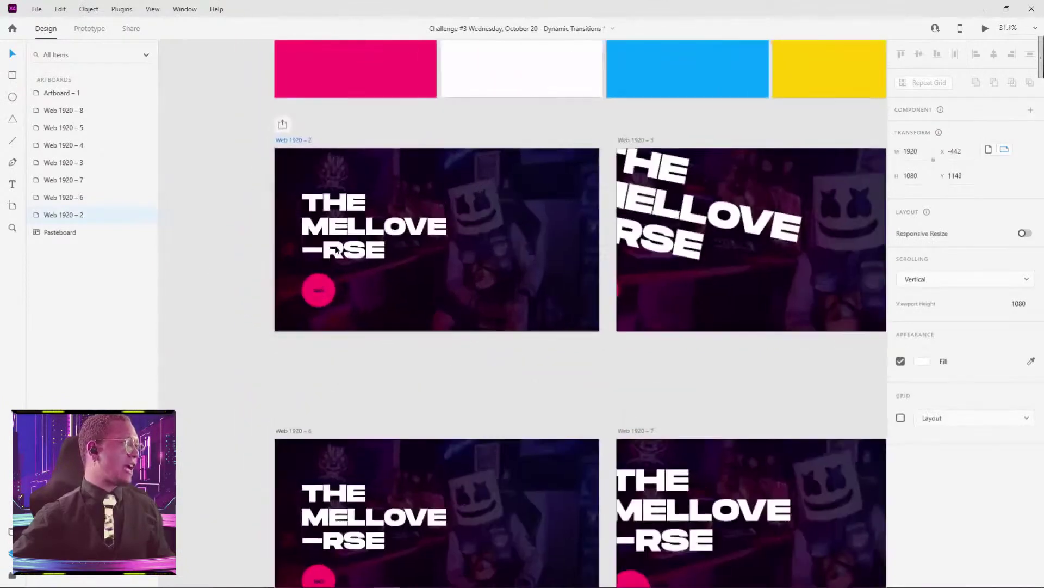
{"action": "left_click", "coordinate": [336, 251]}
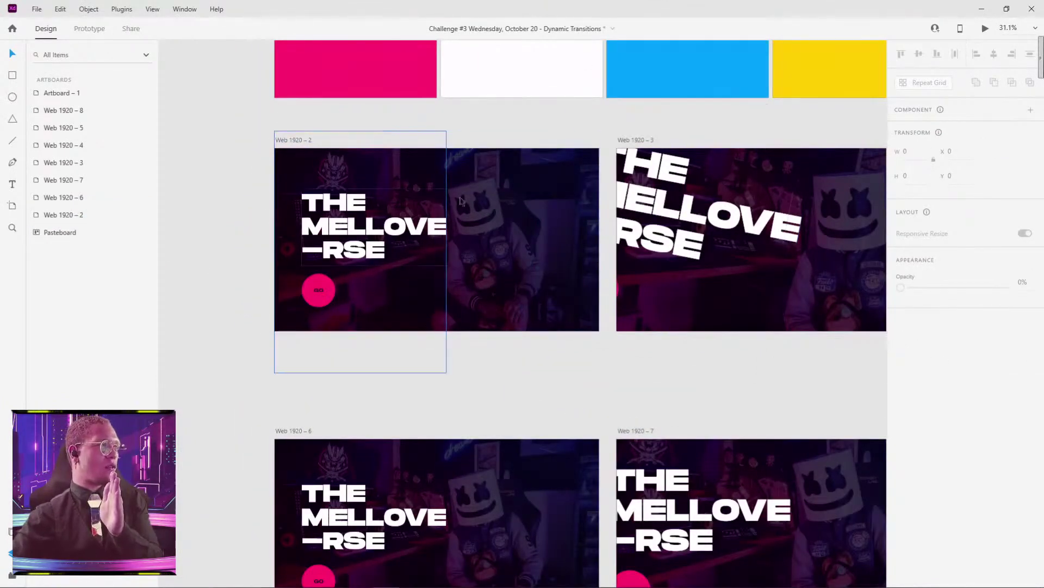
{"action": "scroll", "coordinate": [459, 220], "scroll_direction": "right", "scroll_amount": 3}
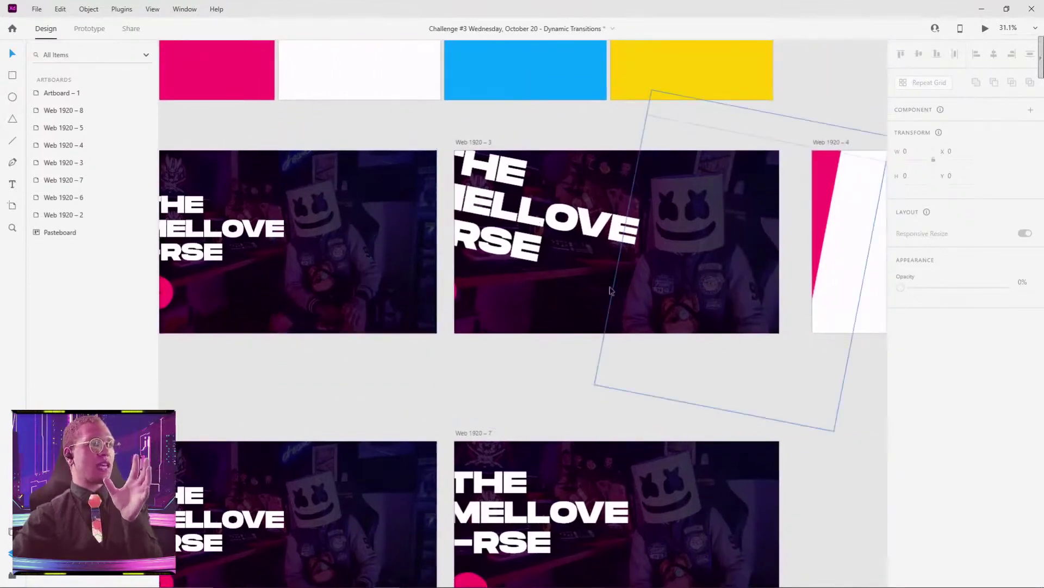
{"action": "left_click_drag", "start_coordinate": [707, 223], "coordinate": [433, 240]}
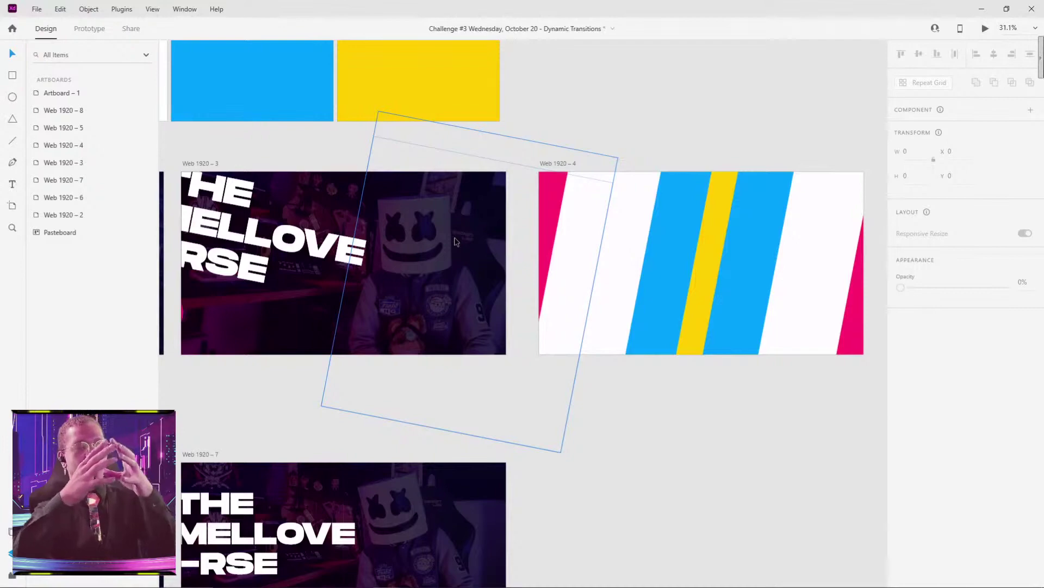
{"action": "left_click_drag", "start_coordinate": [750, 228], "coordinate": [279, 228]}
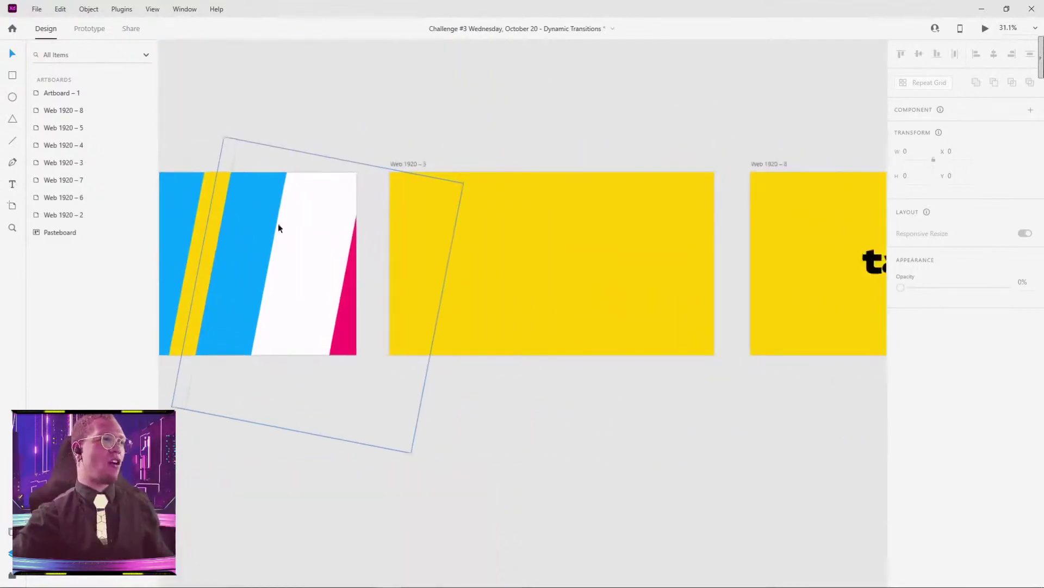
{"action": "left_click", "coordinate": [418, 164]}
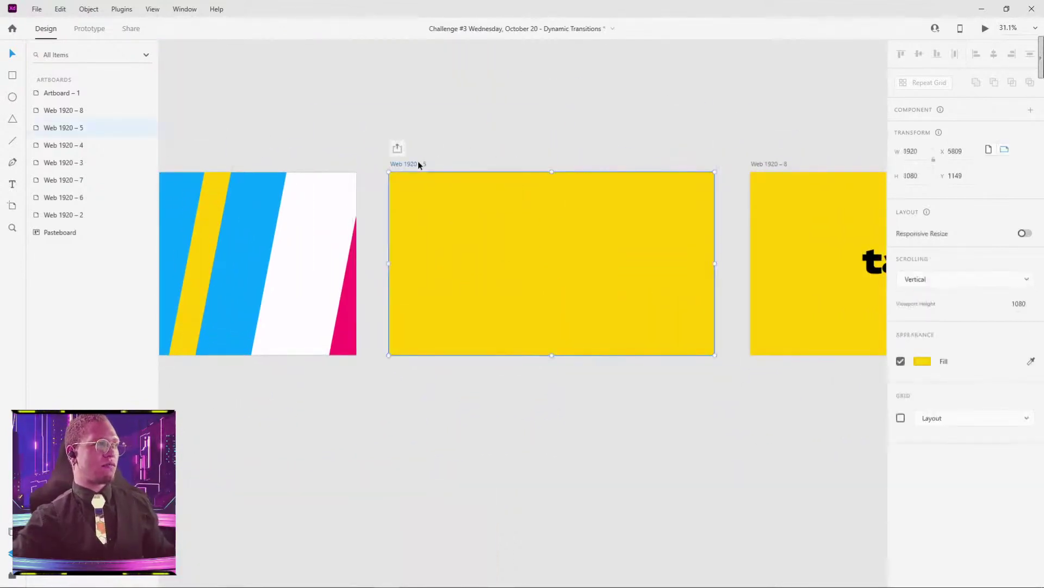
{"action": "scroll", "coordinate": [655, 117], "scroll_direction": "right", "scroll_amount": 8}
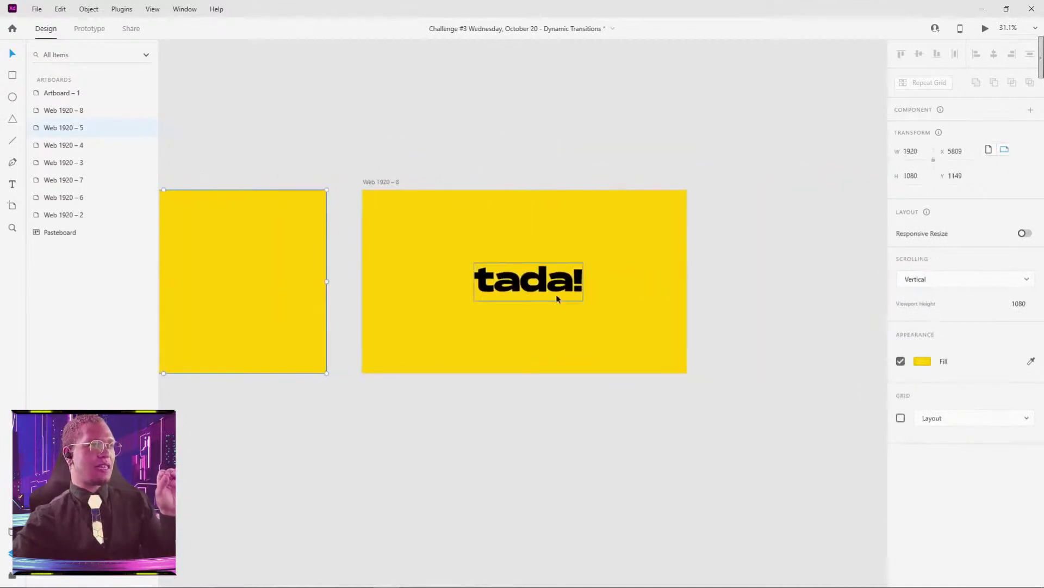
{"action": "left_click", "coordinate": [556, 294]}
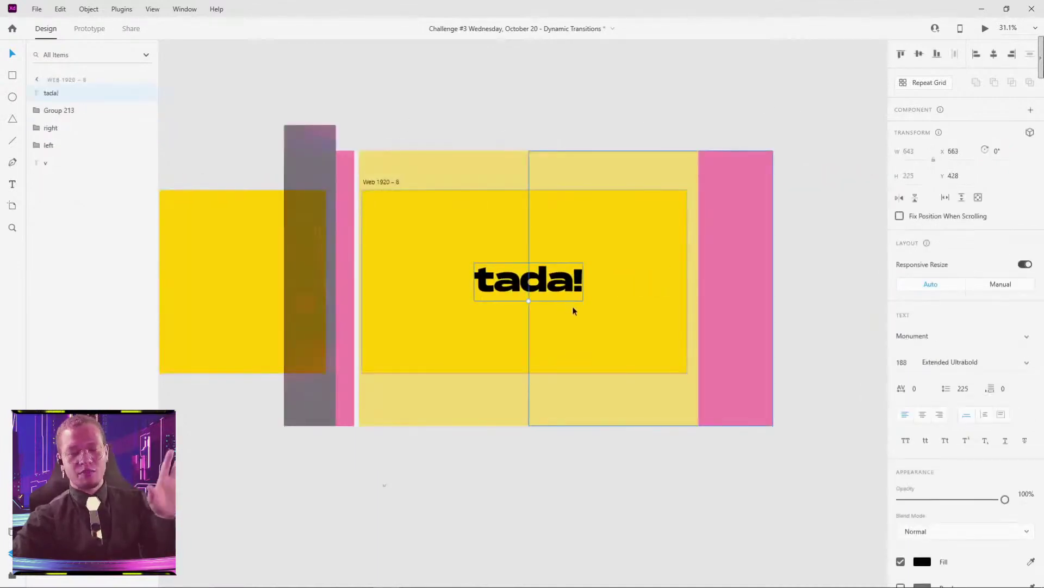
{"action": "left_click", "coordinate": [562, 487]}
{"action": "left_click_drag", "start_coordinate": [425, 417], "coordinate": [670, 338]}
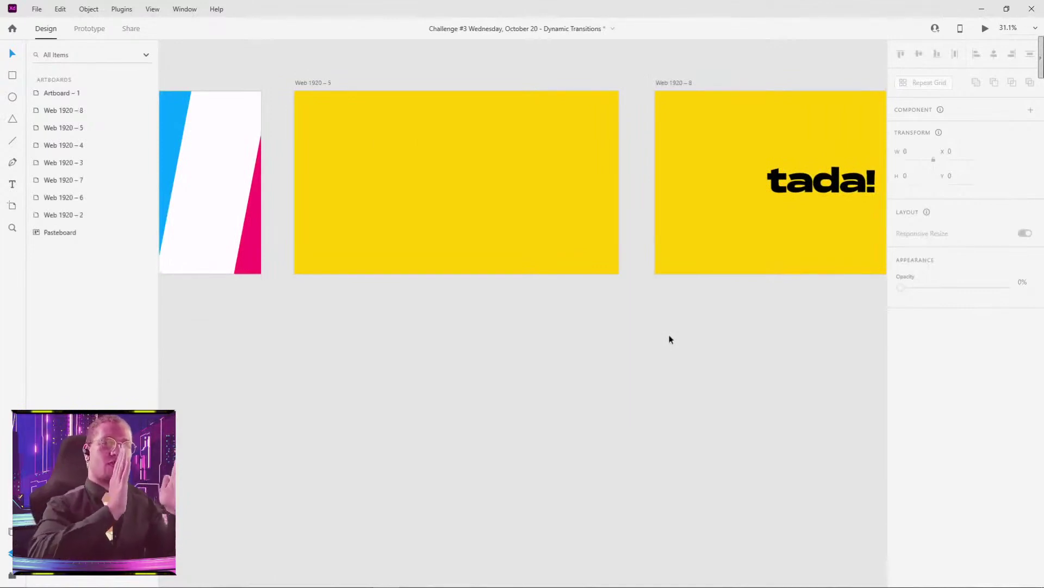
Rotate all four groups on the "Web 1920 – 7" artboard by 15°.
{"action": "scroll", "coordinate": [601, 377], "scroll_direction": "down", "scroll_amount": 5}
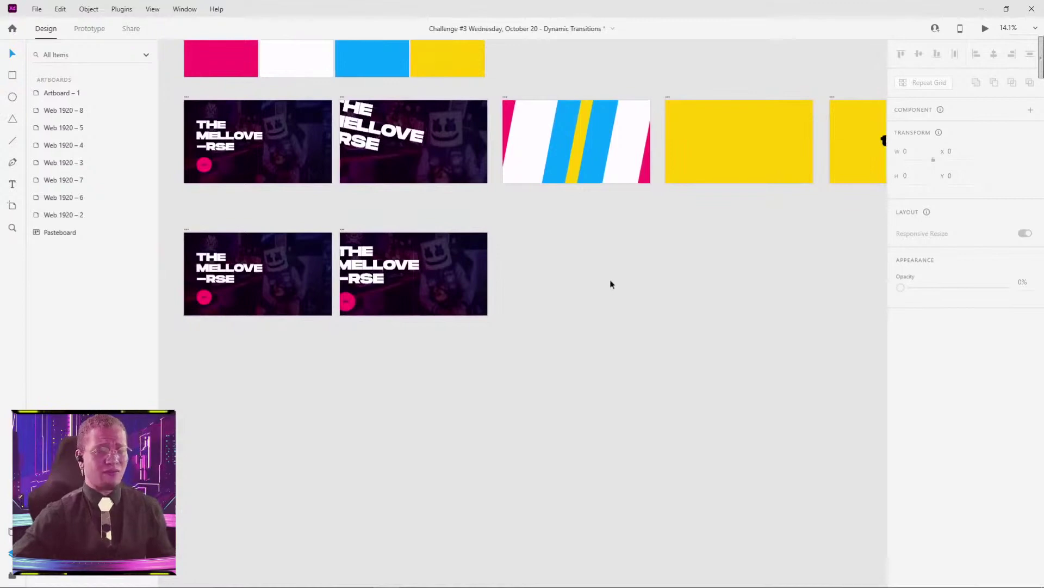
{"action": "left_click_drag", "start_coordinate": [384, 367], "coordinate": [439, 314]}
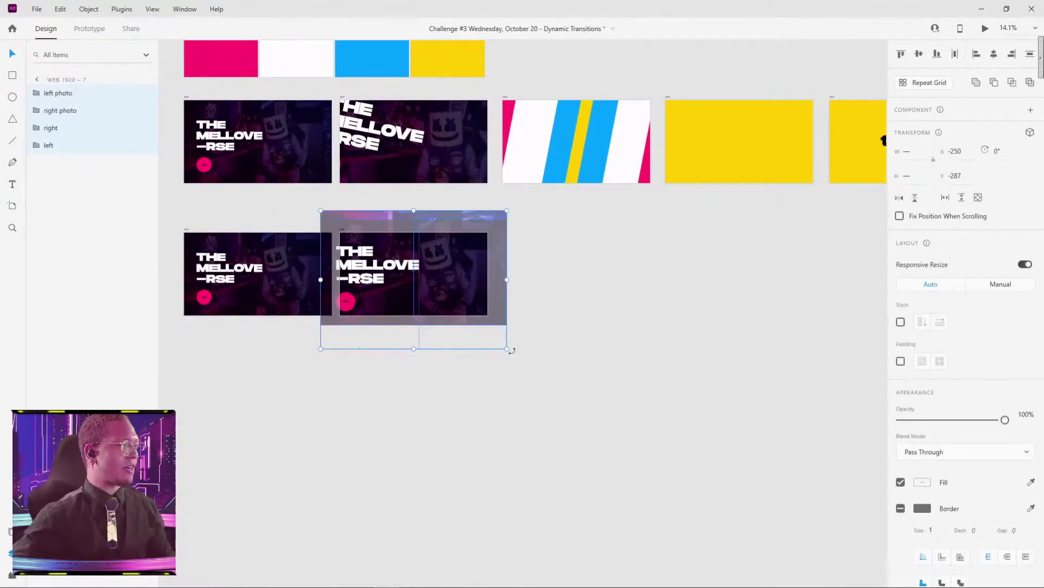
{"action": "left_click_drag", "start_coordinate": [506, 366], "coordinate": [509, 365]}
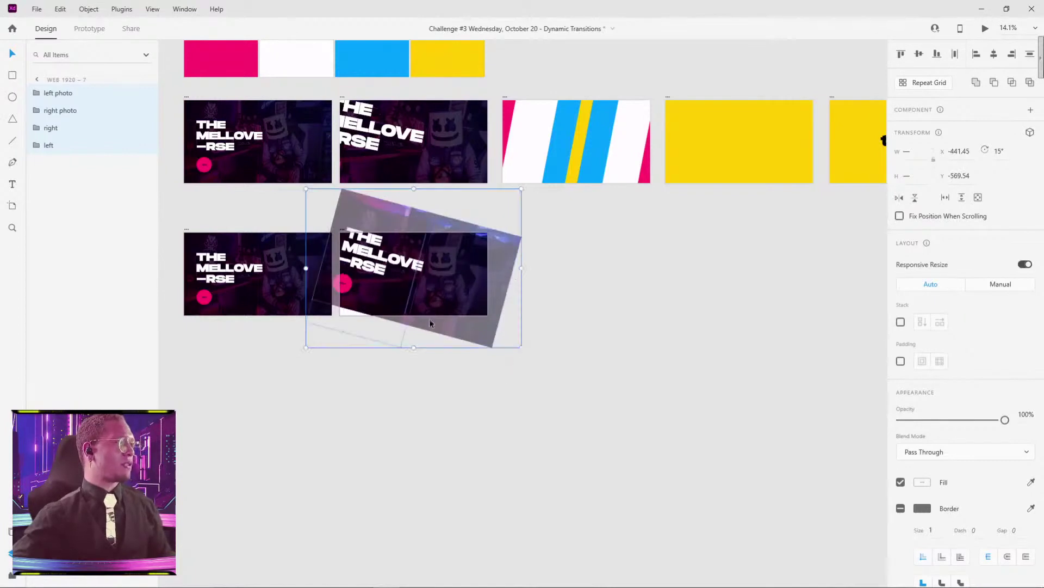
{"action": "left_click", "coordinate": [574, 296]}
{"action": "left_click", "coordinate": [468, 272]}
{"action": "left_click", "coordinate": [397, 333]}
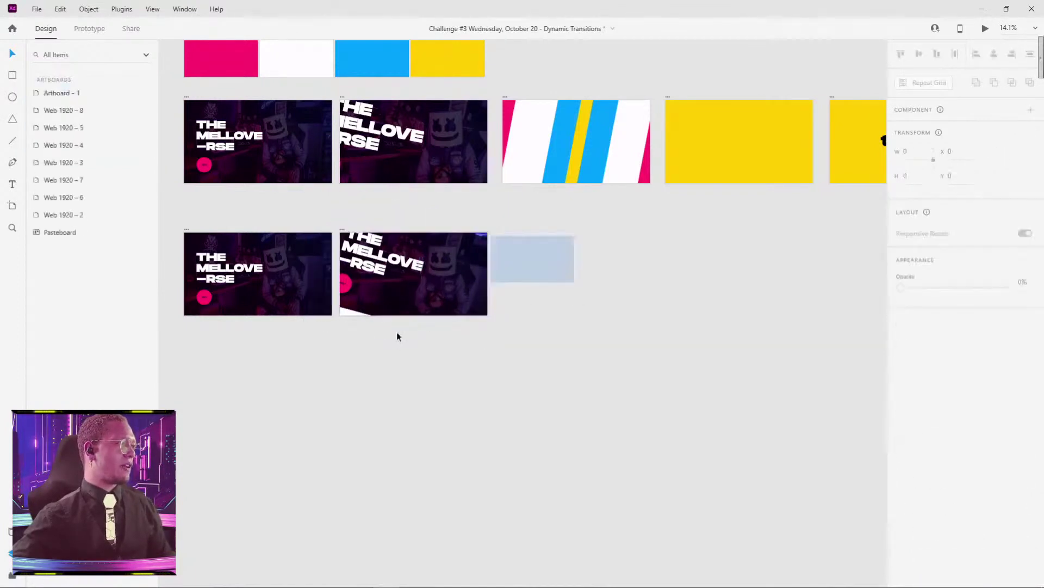
Enlarge the rotated groups on "Web 1920 – 7" from their centre and shift them slightly down so they cover the whole artboard.
{"action": "left_click", "coordinate": [466, 272]}
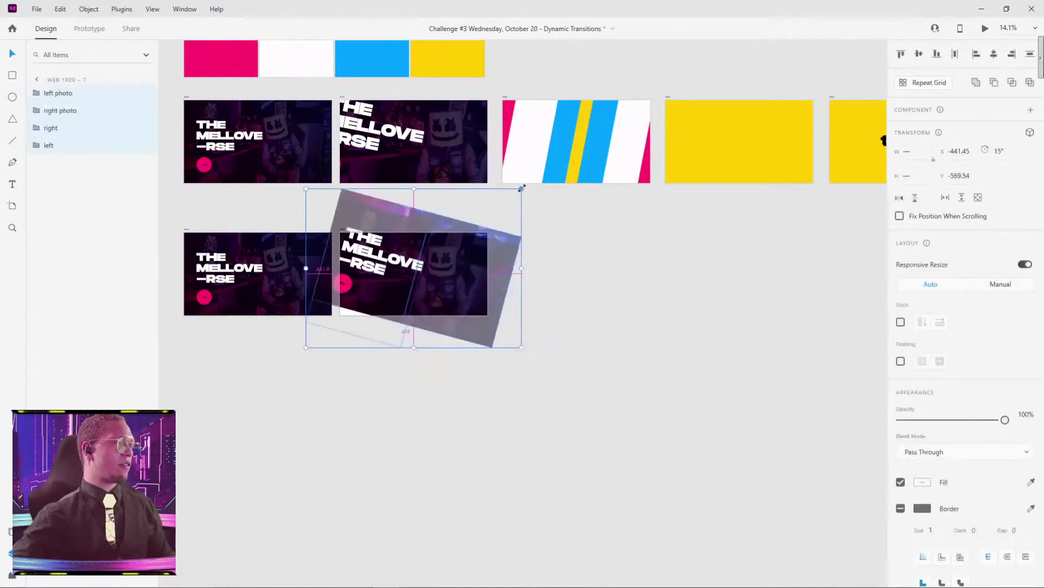
{"action": "left_click_drag", "start_coordinate": [521, 188], "coordinate": [544, 174]}
{"action": "left_click", "coordinate": [589, 305]}
{"action": "scroll", "coordinate": [576, 270], "scroll_direction": "up", "scroll_amount": 3}
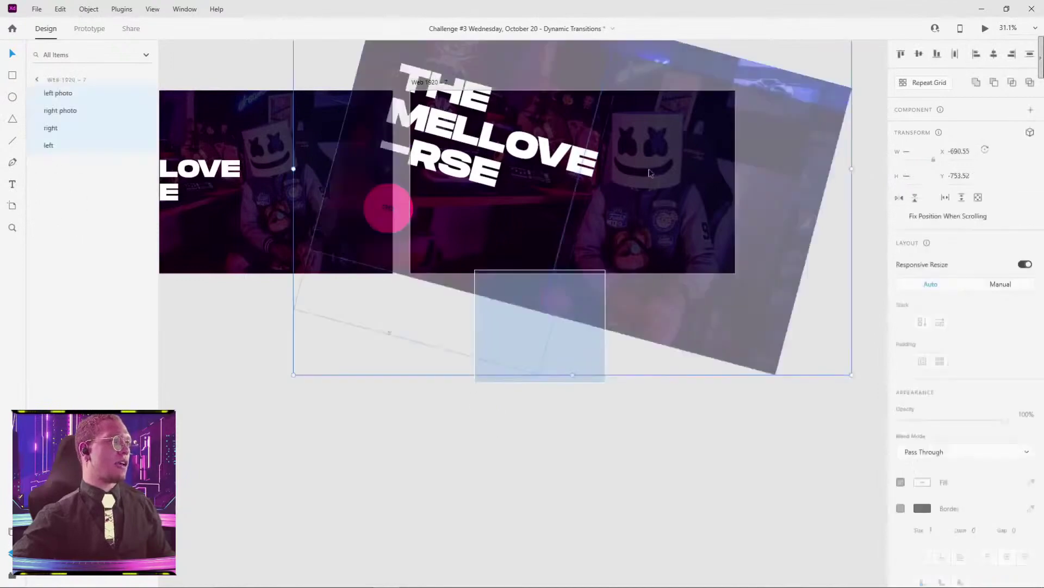
{"action": "left_click_drag", "start_coordinate": [649, 173], "coordinate": [637, 166]}
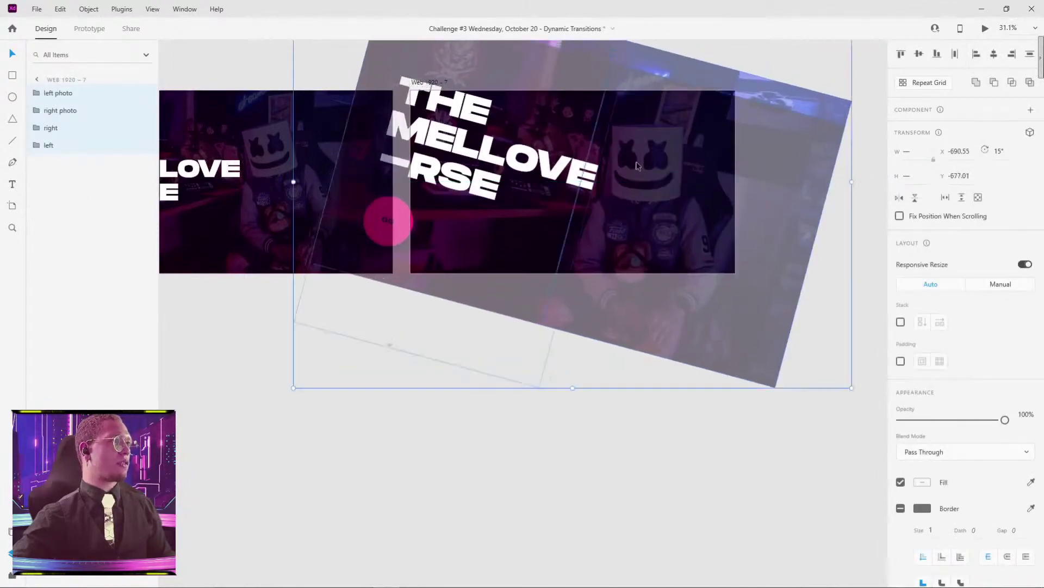
{"action": "left_click", "coordinate": [557, 435]}
Duplicate the "Web 1920 – 7" artboard beside itself.
{"action": "scroll", "coordinate": [573, 392], "scroll_direction": "right", "scroll_amount": 3}
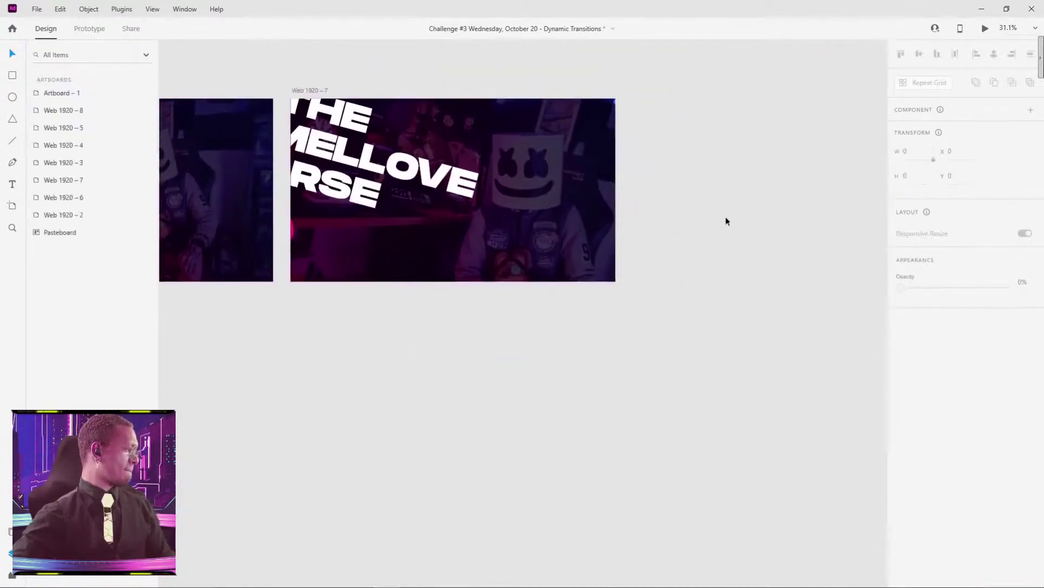
{"action": "left_click_drag", "start_coordinate": [726, 222], "coordinate": [636, 273]}
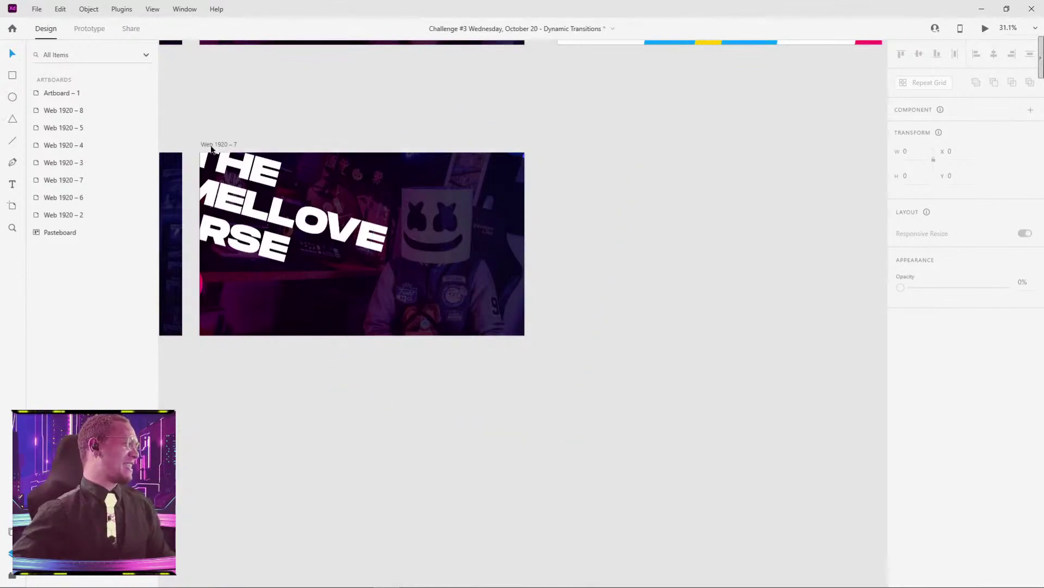
{"action": "left_click_drag", "start_coordinate": [212, 148], "coordinate": [548, 141]}
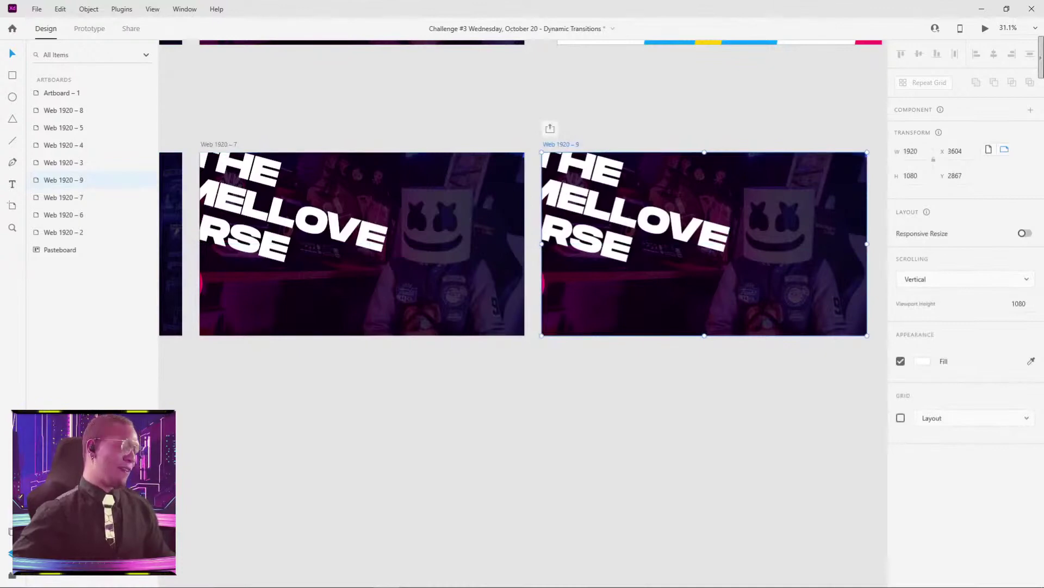
{"action": "scroll", "coordinate": [497, 403], "scroll_direction": "right", "scroll_amount": 5}
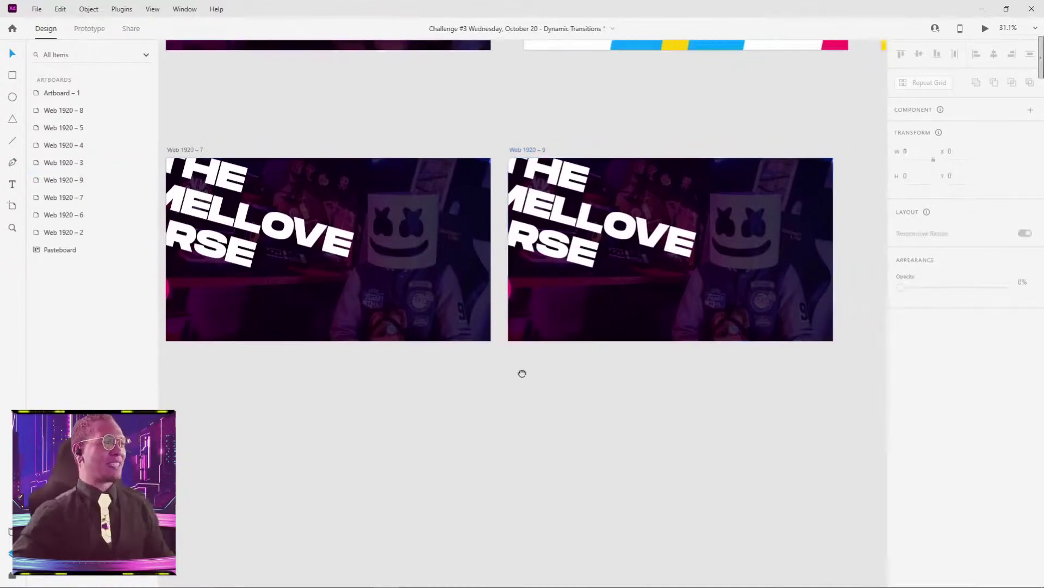
Compare the lower-row artboards "Web 1920 – 6", "Web 1920 – 7" and "Web 1920 – 9", and inspect the "right photo" group on the last one.
{"action": "left_click", "coordinate": [436, 377]}
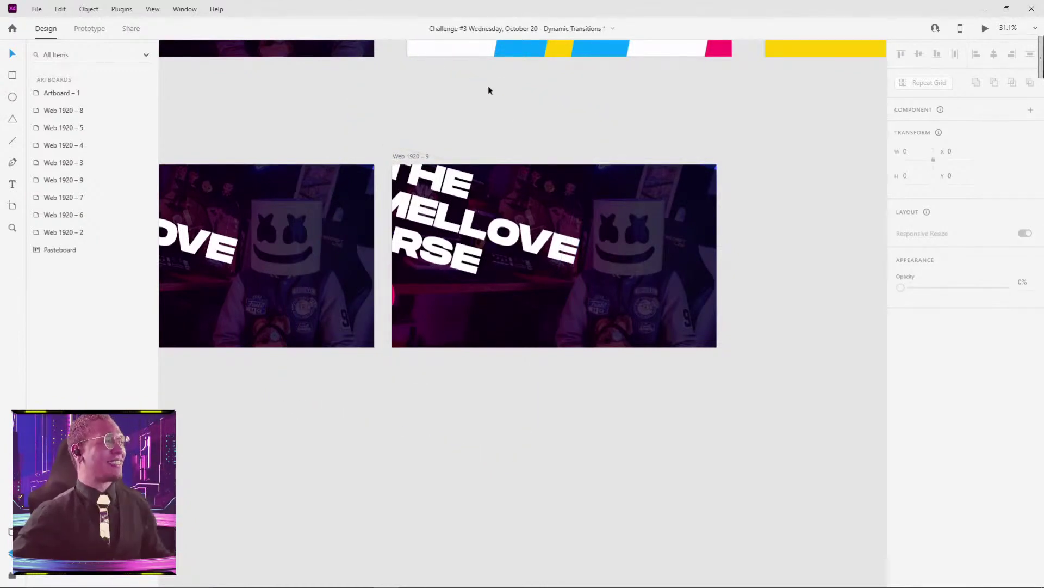
{"action": "left_click_drag", "start_coordinate": [378, 112], "coordinate": [386, 109]}
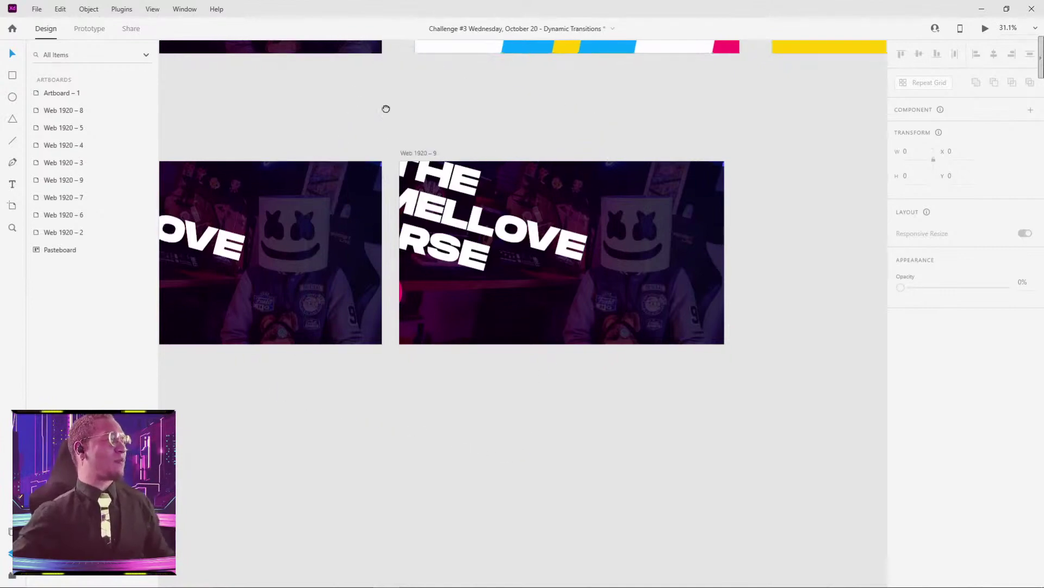
{"action": "scroll", "coordinate": [385, 109], "scroll_direction": "left", "scroll_amount": 10}
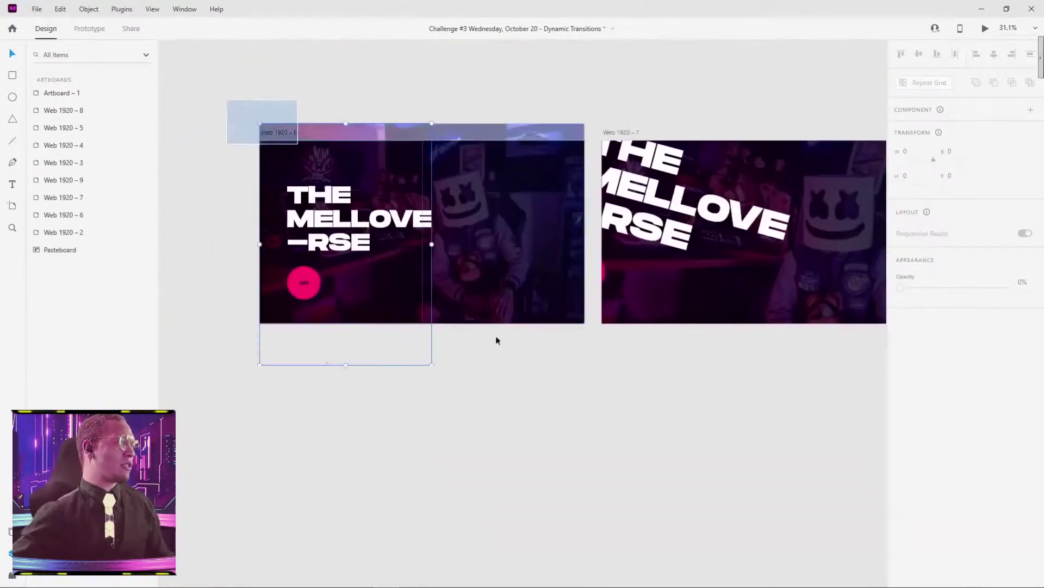
{"action": "left_click", "coordinate": [631, 133]}
{"action": "scroll", "coordinate": [614, 106], "scroll_direction": "right", "scroll_amount": 3}
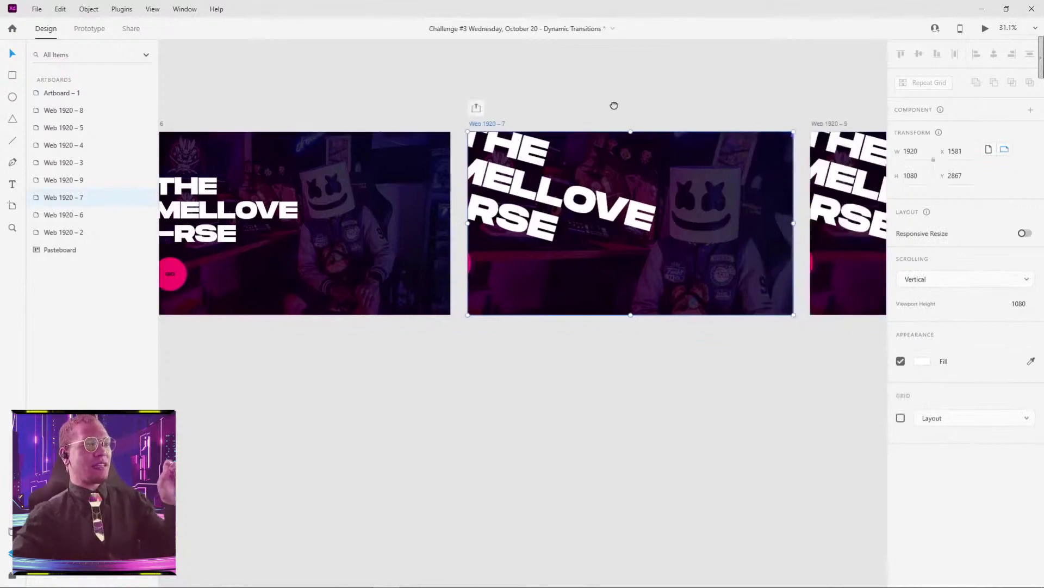
{"action": "left_click_drag", "start_coordinate": [614, 106], "coordinate": [294, 103]}
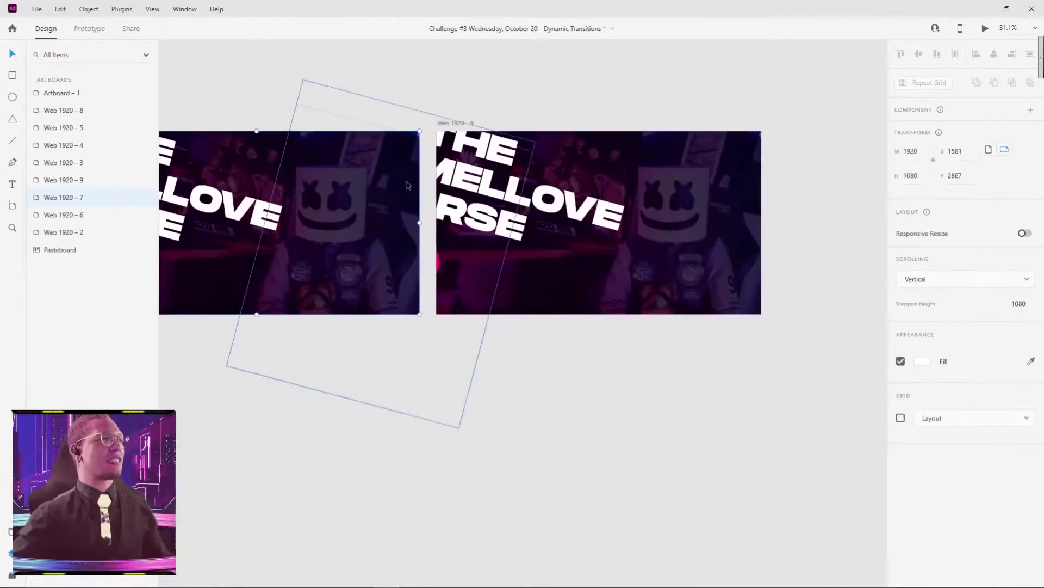
{"action": "left_click", "coordinate": [715, 174]}
{"action": "left_click", "coordinate": [712, 190]}
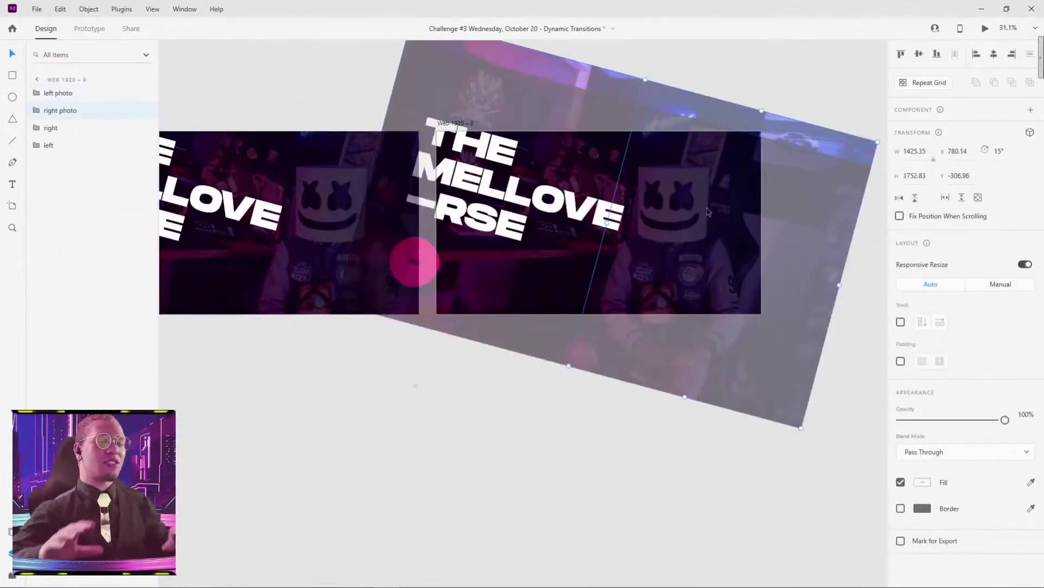
{"action": "left_click", "coordinate": [637, 492]}
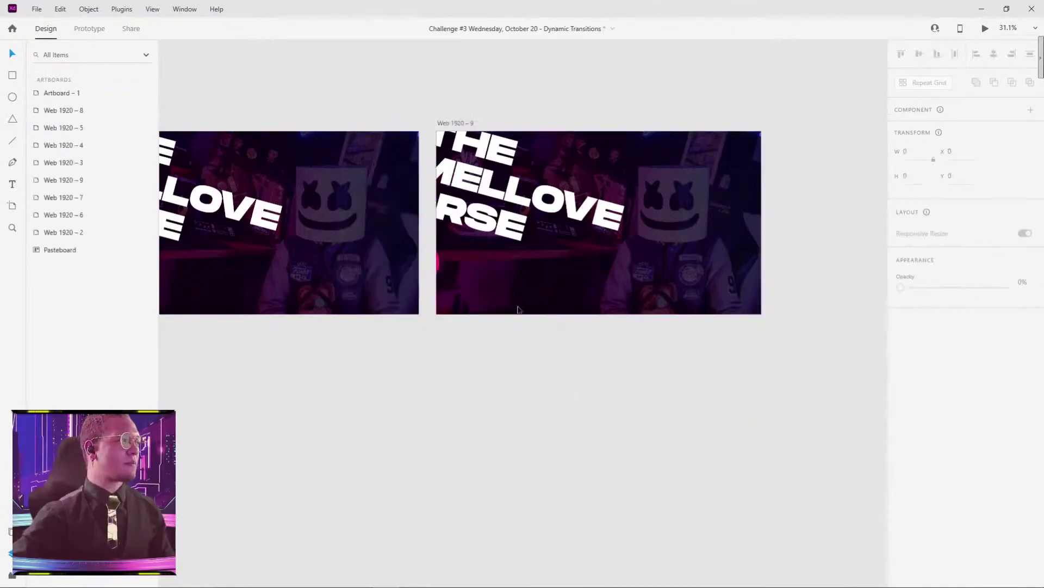
Try pulling the left and right photos of "Web 1920 – 9" apart to expose the pink layers beneath, and undo the moves.
{"action": "scroll", "coordinate": [481, 145], "scroll_direction": "down", "scroll_amount": 5}
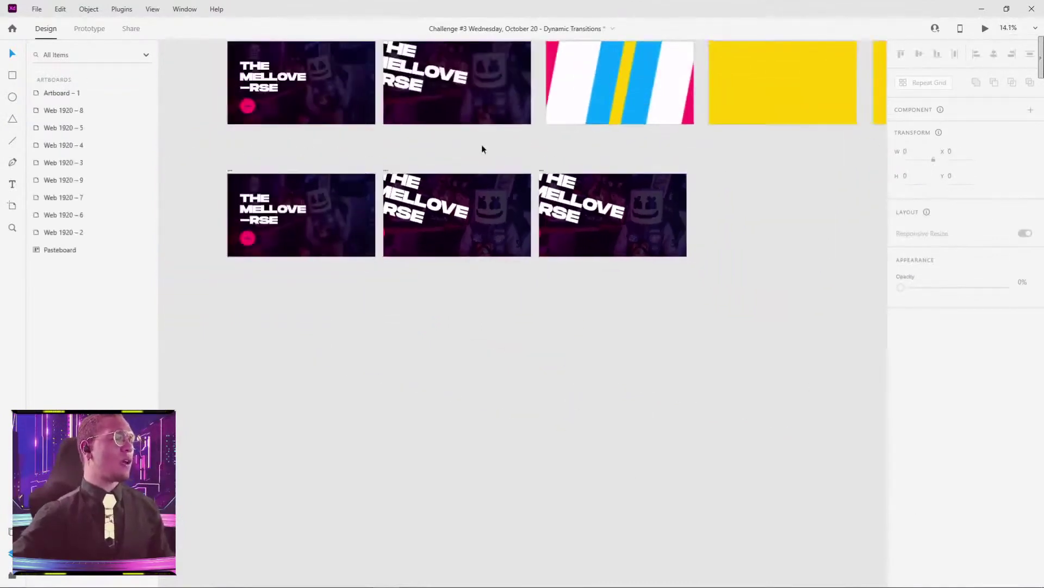
{"action": "left_click", "coordinate": [598, 218]}
{"action": "left_click", "coordinate": [699, 138]}
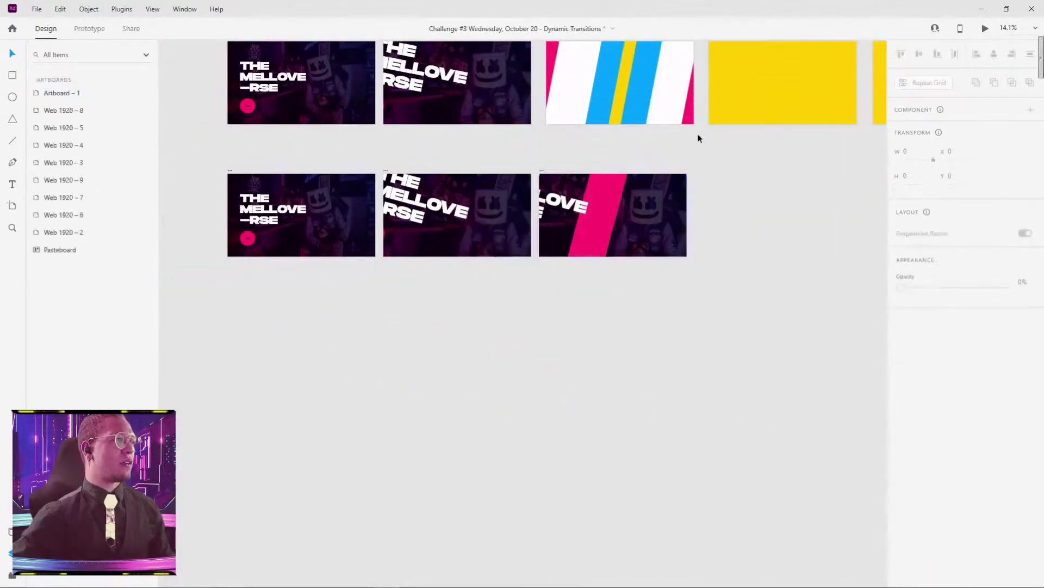
{"action": "left_click_drag", "start_coordinate": [654, 299], "coordinate": [773, 333]}
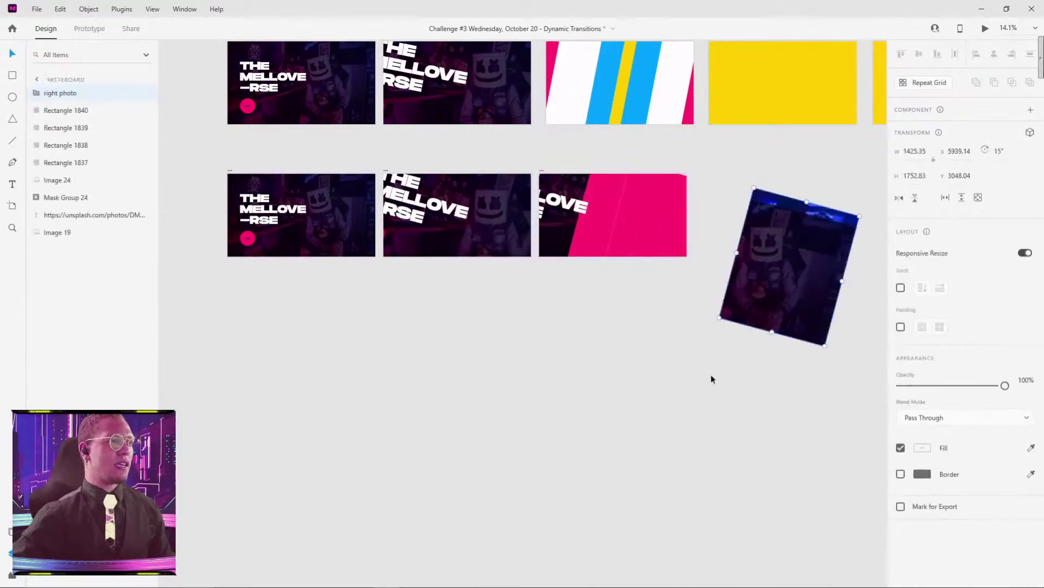
{"action": "key", "text": "ctrl+z"}
{"action": "key", "text": "ctrl+z"}
Try moving only the "right photo" group off "Web 1920 – 9" onto the pasteboard, and undo the move.
{"action": "scroll", "coordinate": [747, 217], "scroll_direction": "right", "scroll_amount": 3}
{"action": "scroll", "coordinate": [747, 217], "scroll_direction": "down", "scroll_amount": 1}
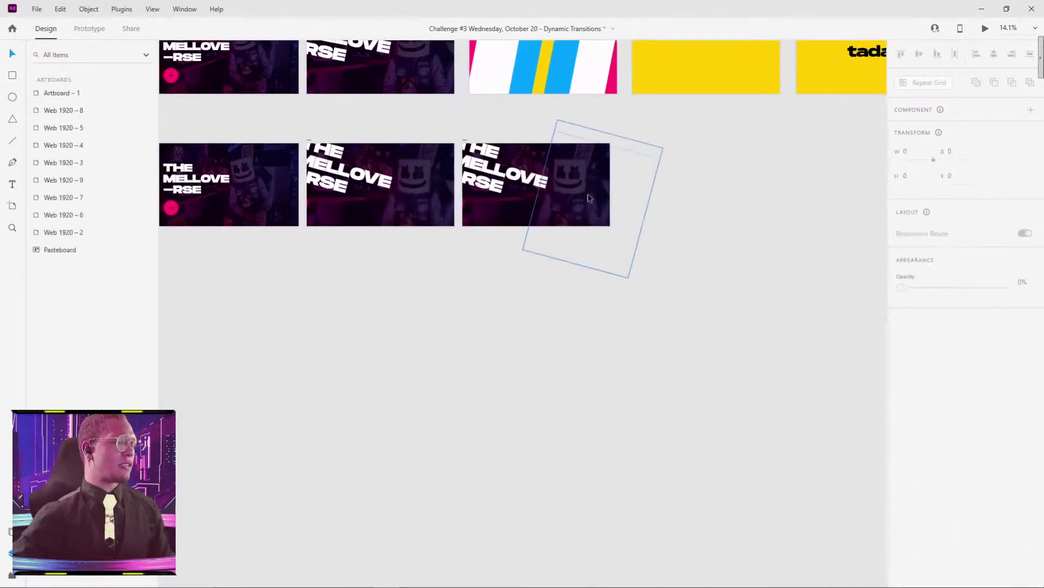
{"action": "scroll", "coordinate": [589, 198], "scroll_direction": "up", "scroll_amount": 3}
{"action": "left_click_drag", "start_coordinate": [563, 184], "coordinate": [718, 235]}
{"action": "left_click", "coordinate": [646, 390]}
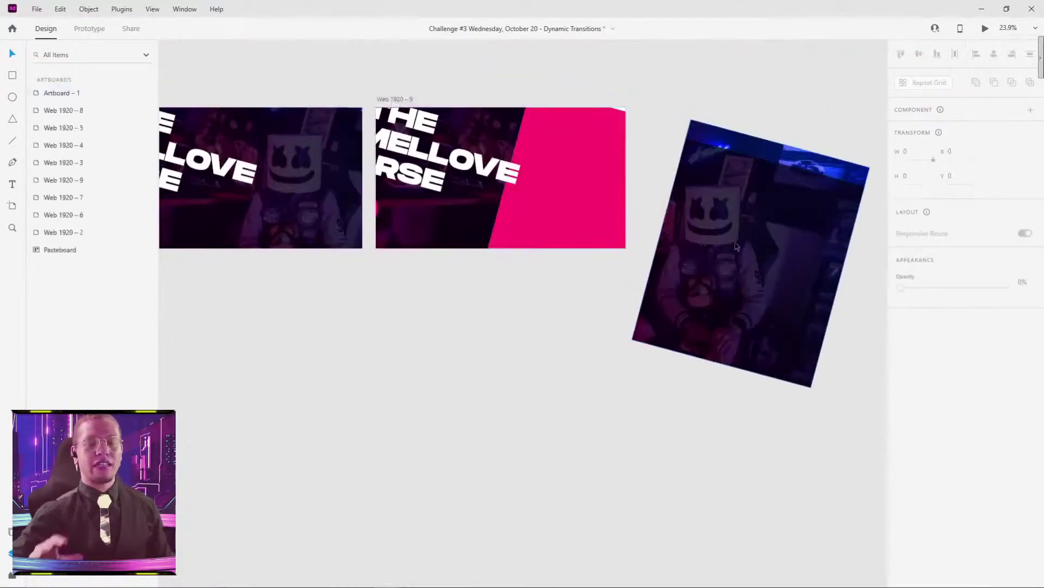
{"action": "key", "text": "ctrl+z"}
{"action": "key", "text": "ctrl+z"}
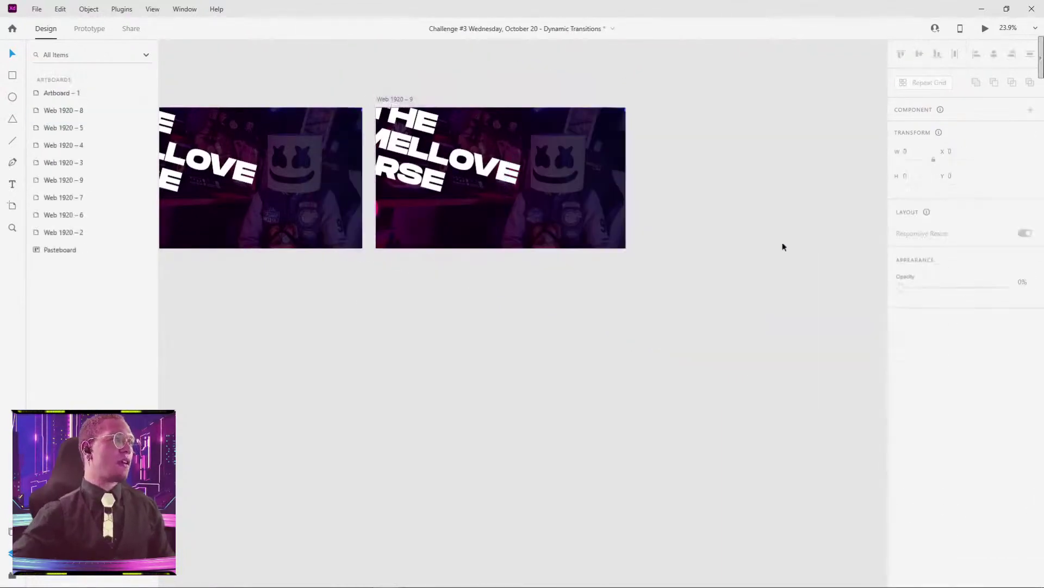
Wire "Web 1920 – 6" to "Web 1920 – 7" and "Web 1920 – 7" to "Web 1920 – 9" as prototype transitions.
{"action": "scroll", "coordinate": [753, 251], "scroll_direction": "down", "scroll_amount": 3}
{"action": "left_click", "coordinate": [221, 162]}
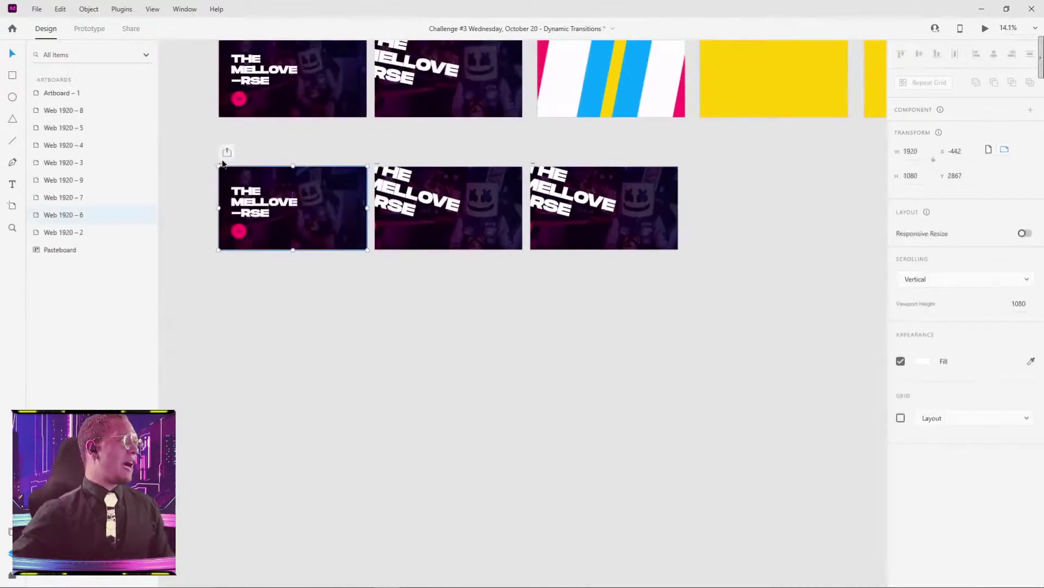
{"action": "left_click", "coordinate": [80, 31]}
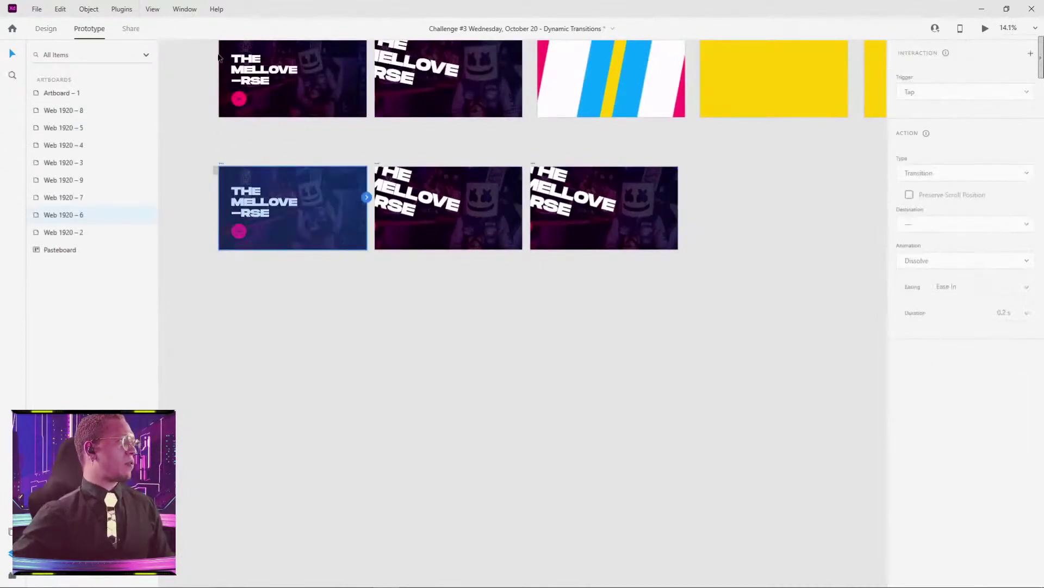
{"action": "scroll", "coordinate": [364, 200], "scroll_direction": "up", "scroll_amount": 3}
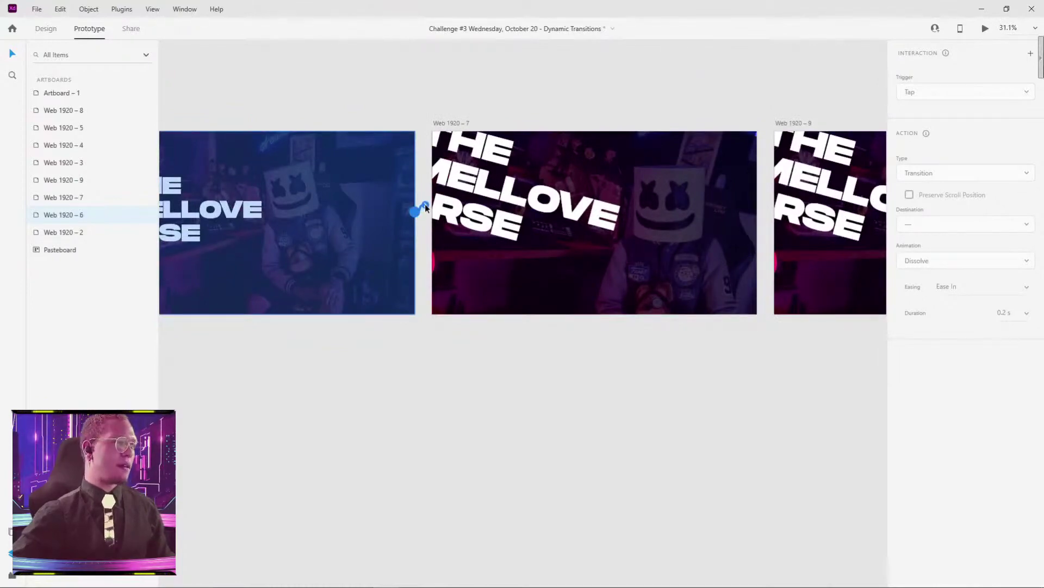
{"action": "left_click_drag", "start_coordinate": [426, 204], "coordinate": [445, 117]}
{"action": "left_click", "coordinate": [447, 120]}
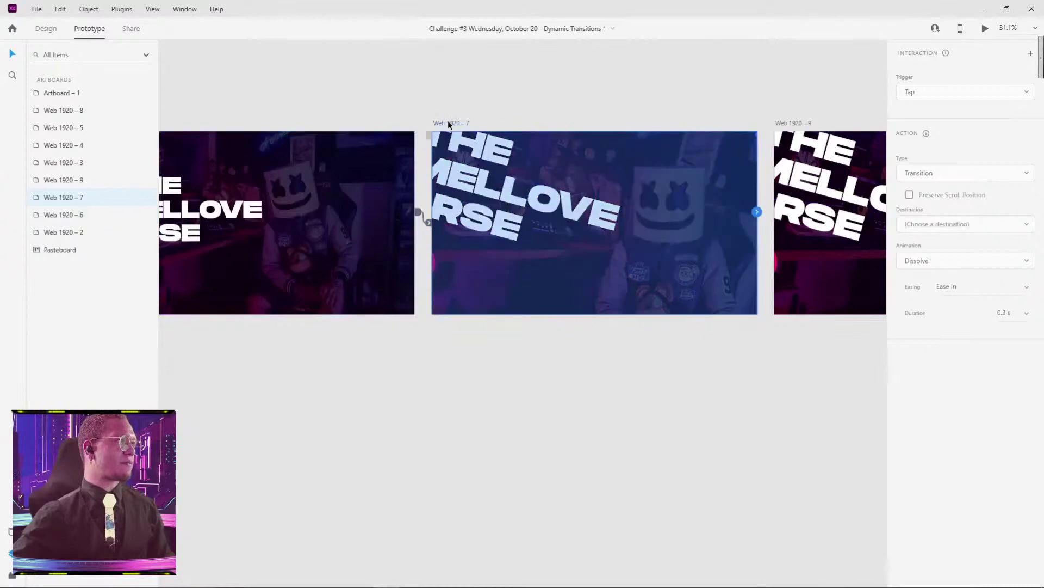
{"action": "left_click_drag", "start_coordinate": [788, 197], "coordinate": [789, 199]}
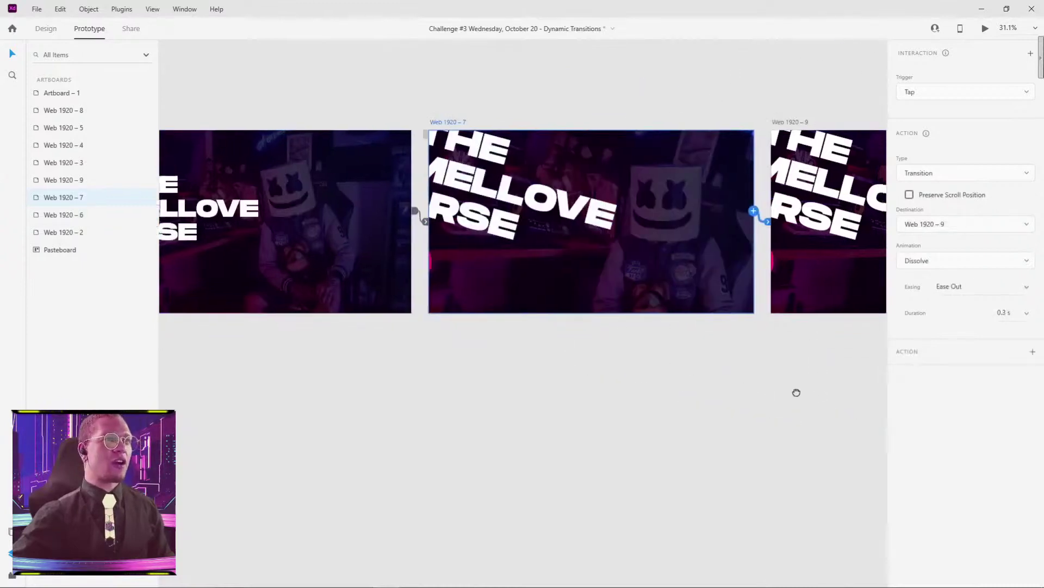
Return to design mode, try placing the "right photo" group of "Web 1920 – 9" outside its artboard again, and undo it.
{"action": "scroll", "coordinate": [832, 245], "scroll_direction": "right", "scroll_amount": 3}
{"action": "scroll", "coordinate": [691, 228], "scroll_direction": "right", "scroll_amount": 3}
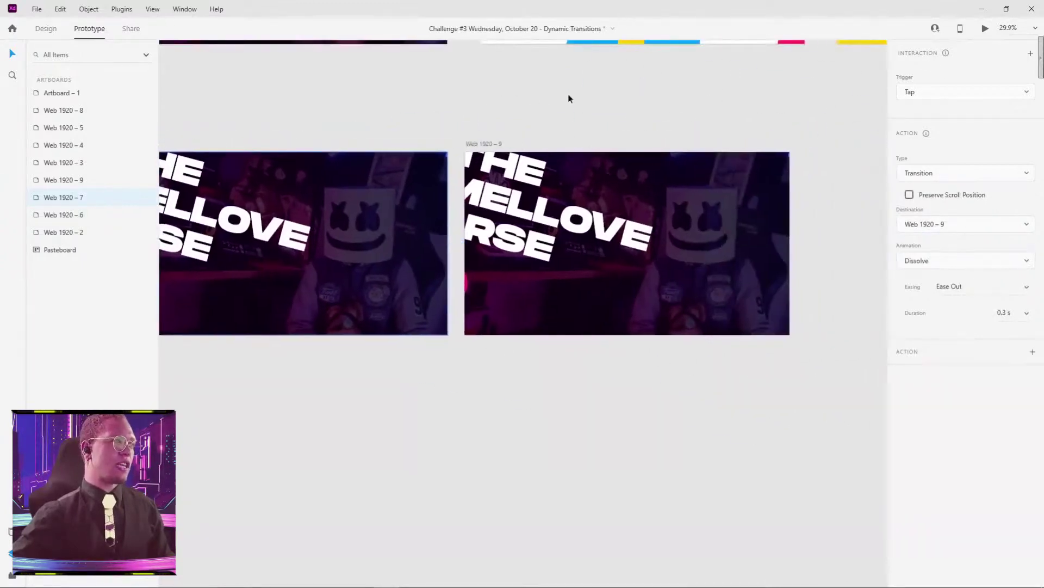
{"action": "scroll", "coordinate": [569, 97], "scroll_direction": "down", "scroll_amount": 3}
{"action": "left_click", "coordinate": [46, 28]}
{"action": "left_click", "coordinate": [656, 178]}
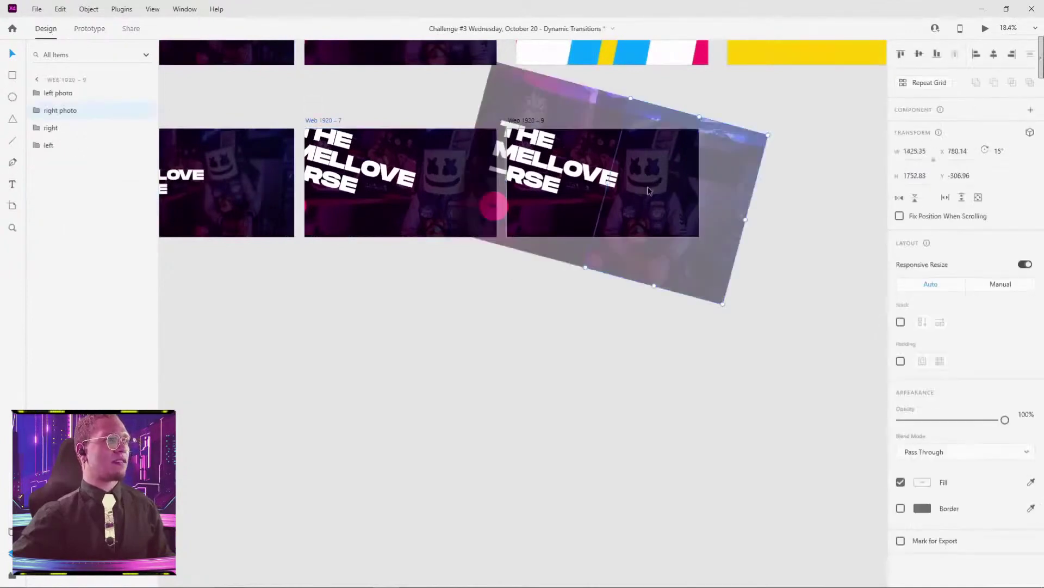
{"action": "left_click_drag", "start_coordinate": [648, 192], "coordinate": [838, 284]}
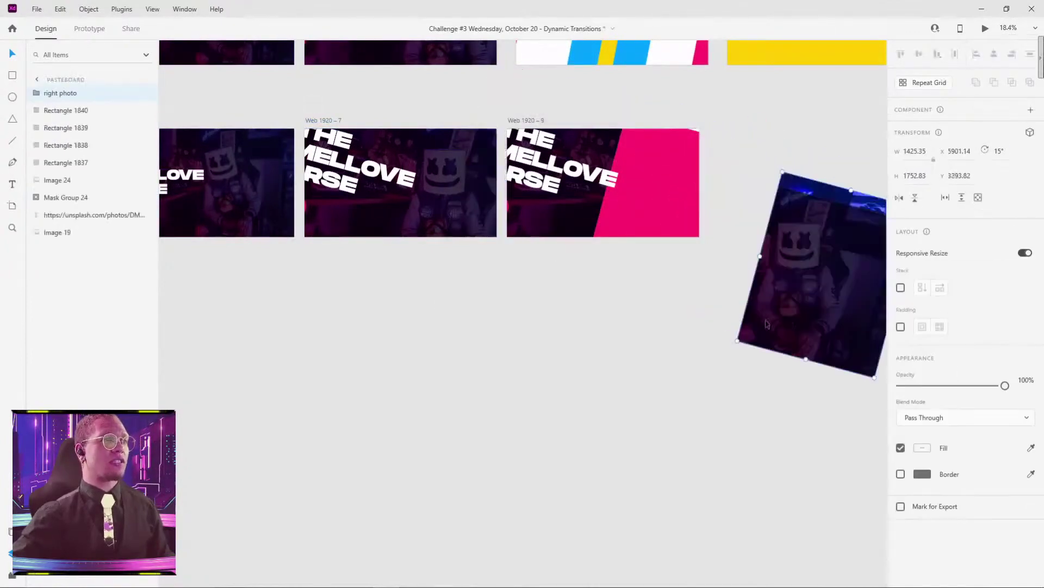
{"action": "left_click", "coordinate": [662, 333]}
{"action": "key", "text": "ctrl+z"}
{"action": "key", "text": "ctrl+z"}
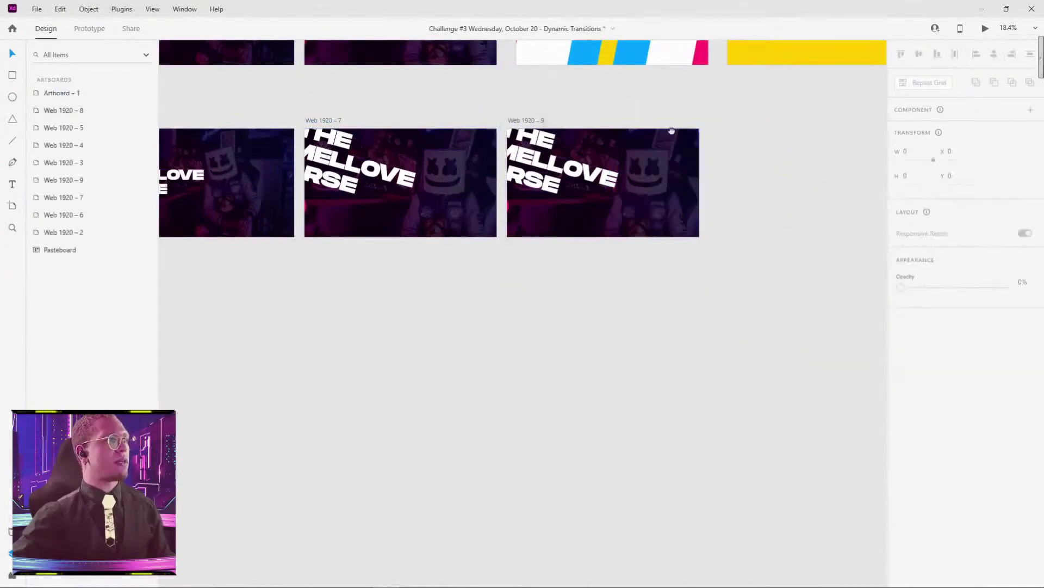
Duplicate the "Web 1920 – 9" artboard beside itself.
{"action": "scroll", "coordinate": [448, 250], "scroll_direction": "up", "scroll_amount": 3}
{"action": "scroll", "coordinate": [449, 250], "scroll_direction": "right", "scroll_amount": 2}
{"action": "left_click_drag", "start_coordinate": [460, 253], "coordinate": [676, 253]}
Try moving the "right photo" group off "Web 1920 – 9" in prototype mode, and undo the move along with the artboard duplication.
{"action": "left_click", "coordinate": [452, 251]}
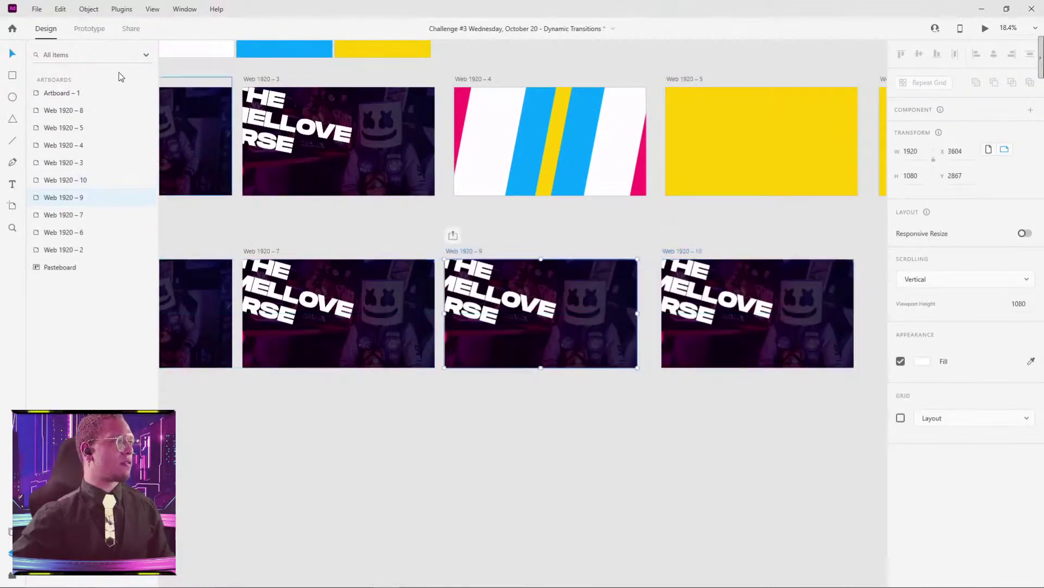
{"action": "left_click", "coordinate": [91, 29]}
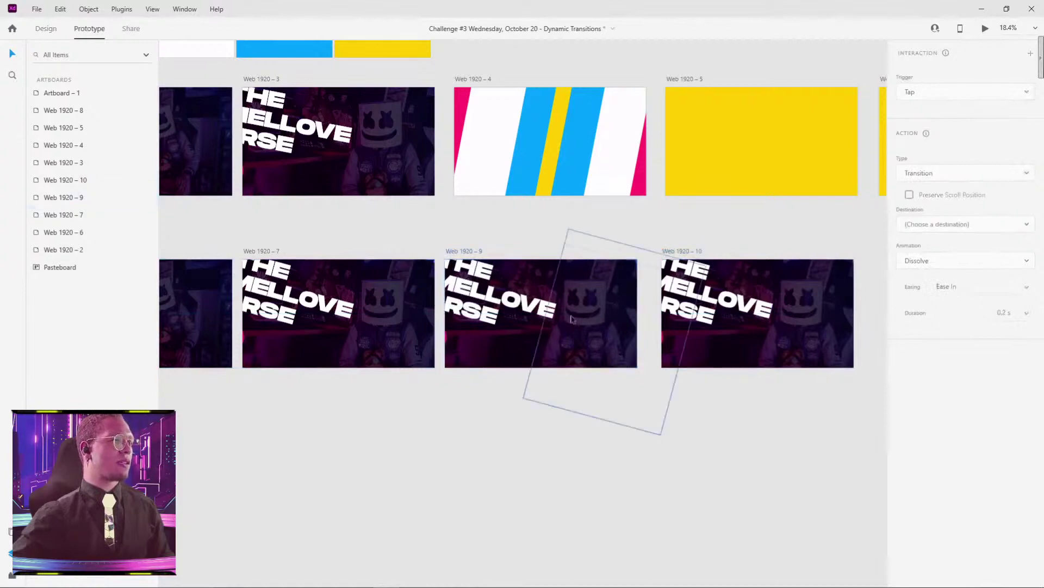
{"action": "left_click_drag", "start_coordinate": [572, 319], "coordinate": [550, 493]}
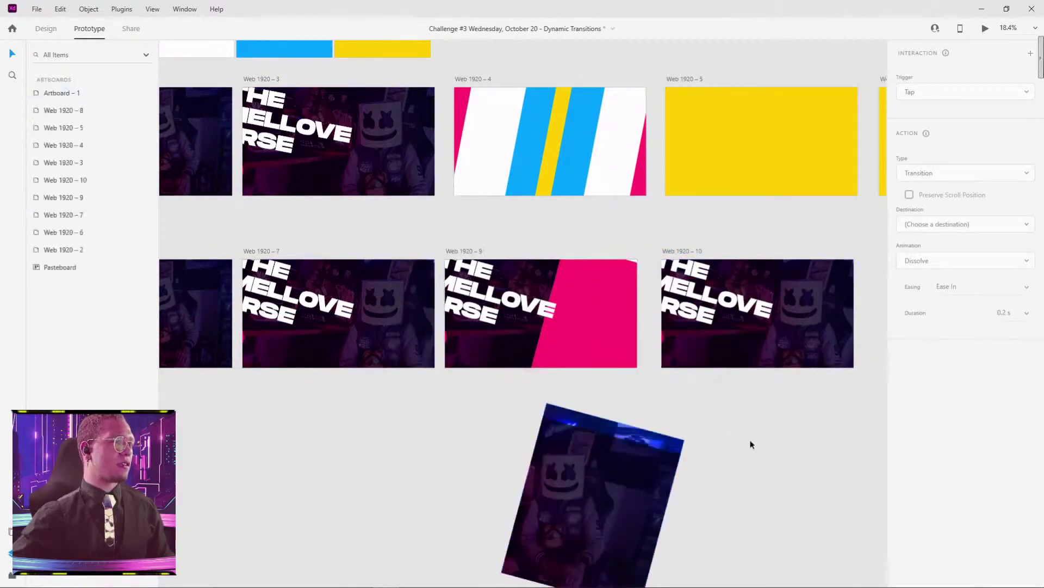
{"action": "key", "text": "ctrl+z"}
{"action": "key", "text": "ctrl+z"}
{"action": "key", "text": "ctrl+z"}
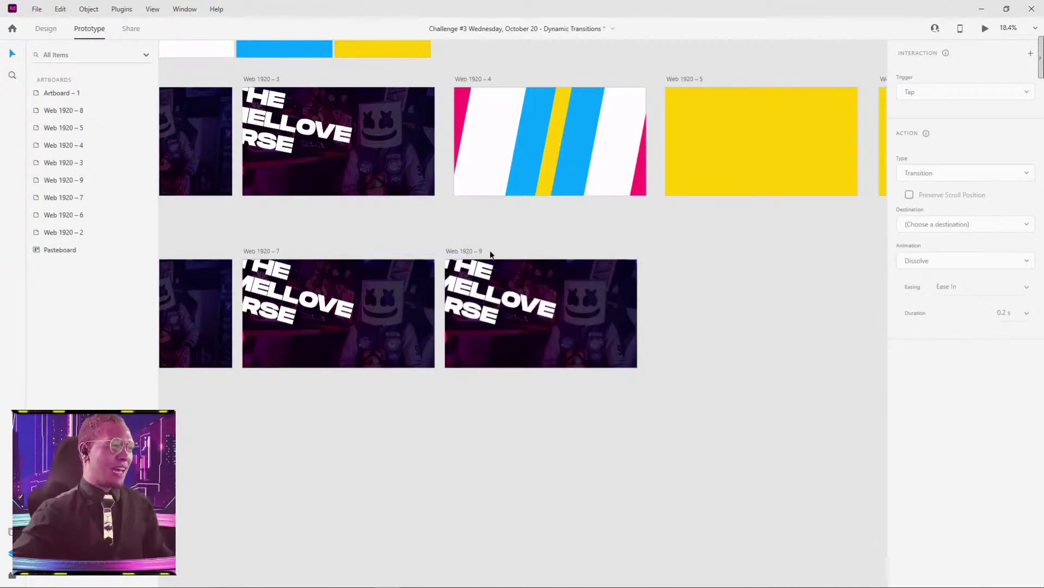
In design mode, narrow the dark overlay "Rectangle 1836" of the "right photo" group on "Web 1920 – 9" toward its right edge, about 281 wide.
{"action": "left_click", "coordinate": [47, 29]}
{"action": "left_click", "coordinate": [583, 303]}
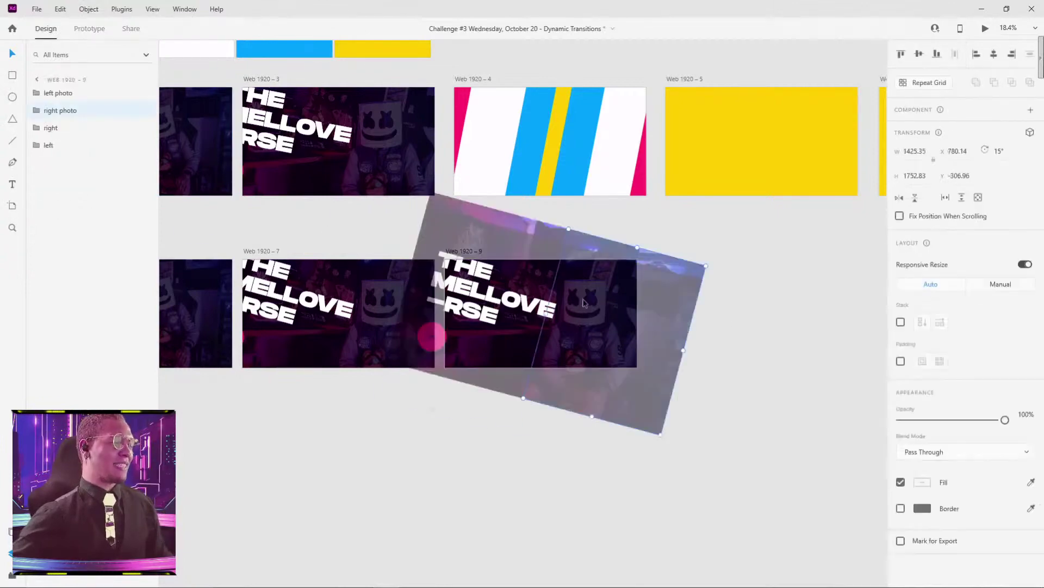
{"action": "left_click", "coordinate": [760, 274]}
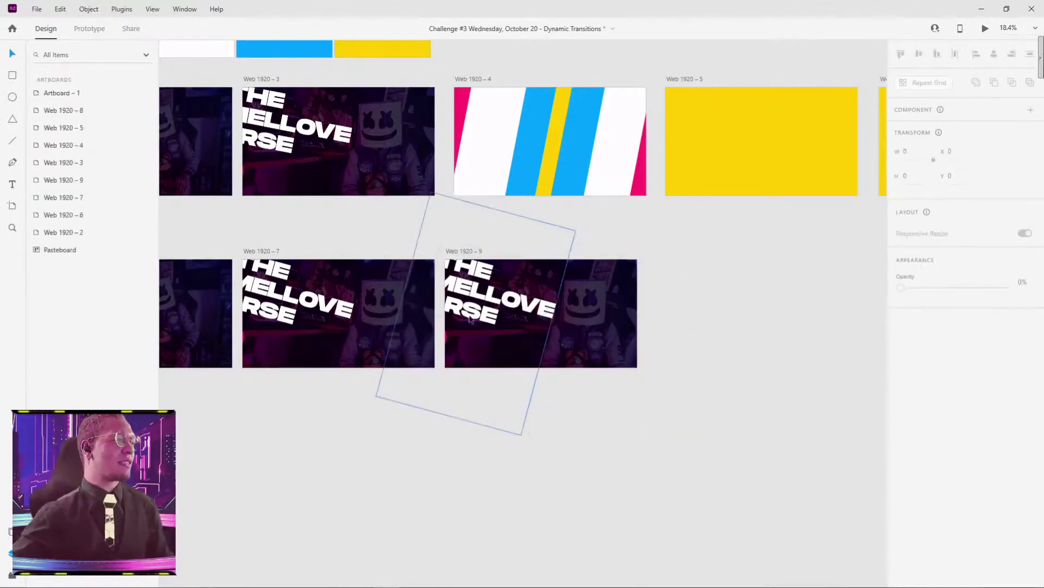
{"action": "scroll", "coordinate": [592, 305], "scroll_direction": "up", "scroll_amount": 4}
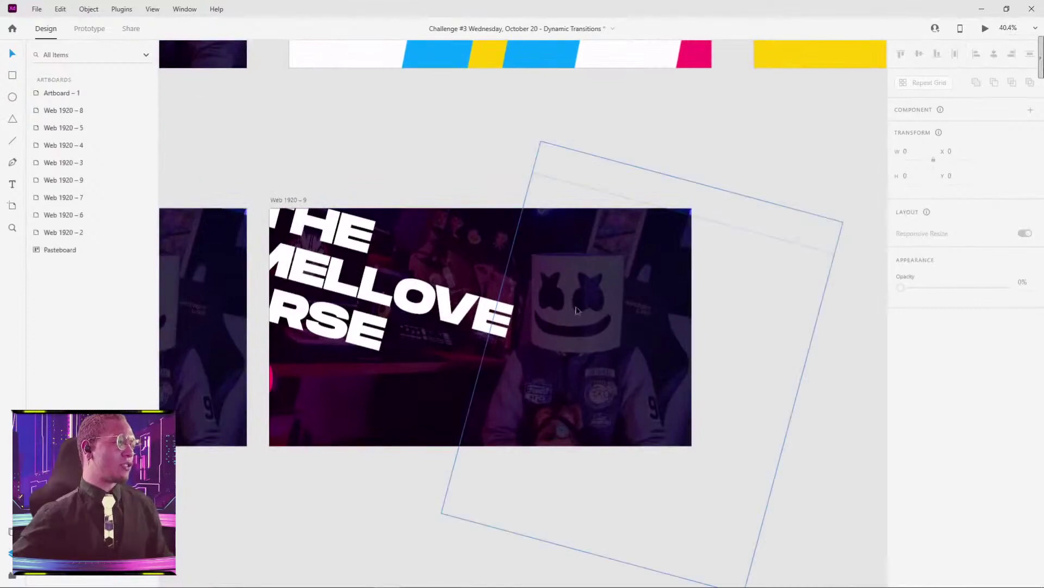
{"action": "left_click", "coordinate": [593, 315]}
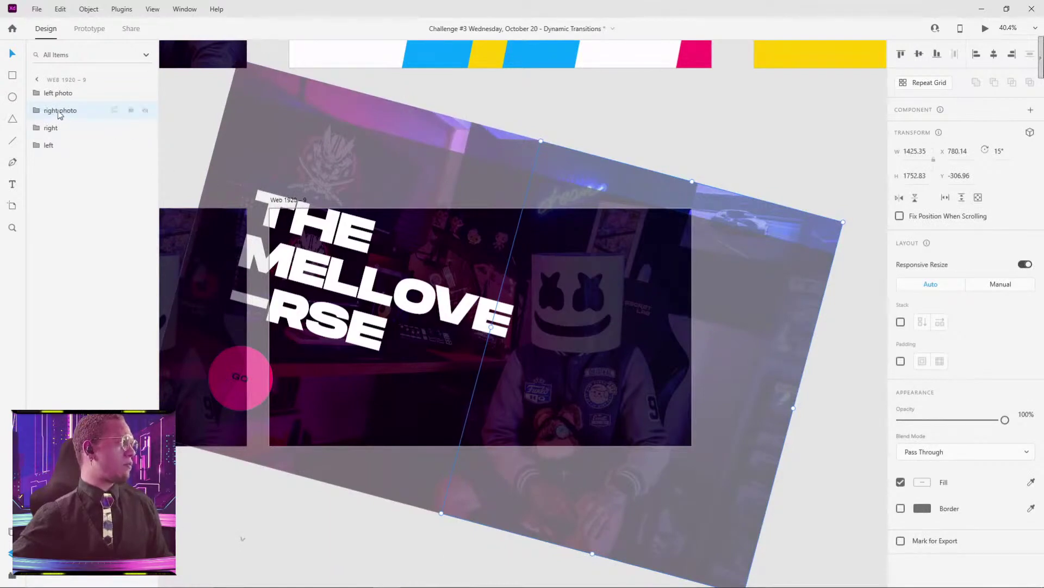
{"action": "double_click", "coordinate": [575, 316]}
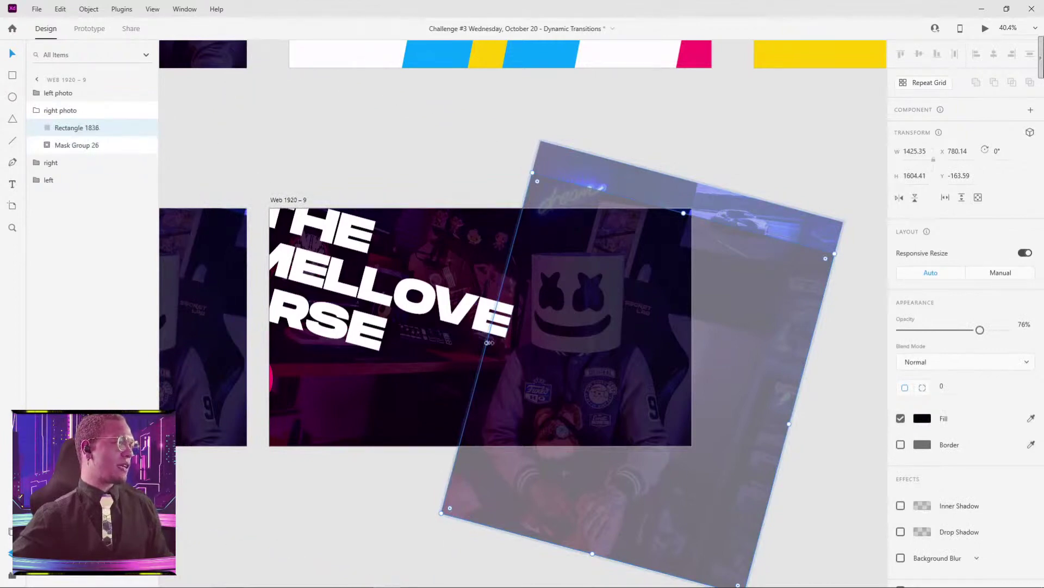
{"action": "left_click_drag", "start_coordinate": [487, 343], "coordinate": [518, 351]}
{"action": "key", "text": "ctrl+z"}
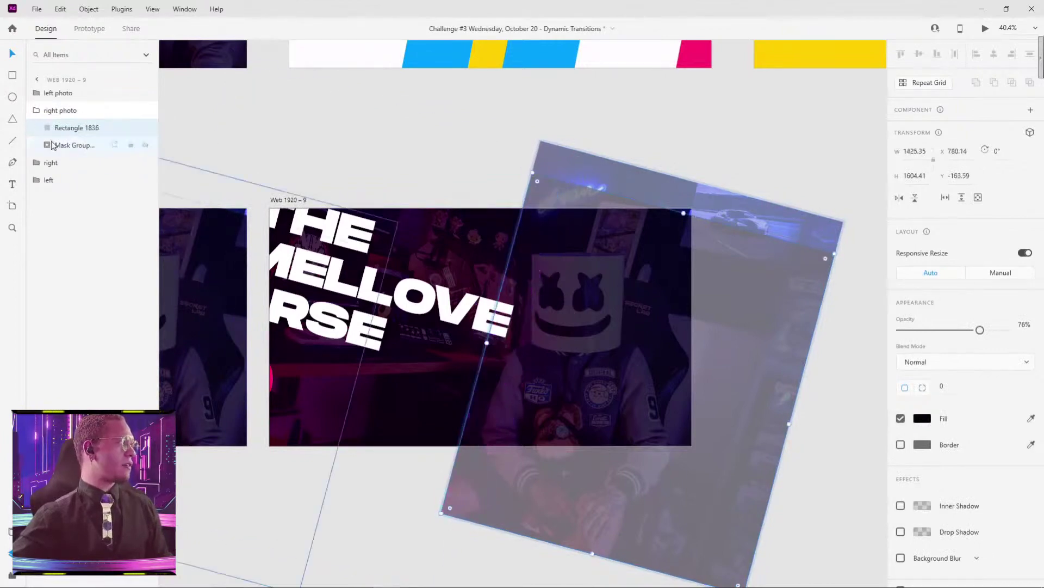
{"action": "left_click_drag", "start_coordinate": [491, 347], "coordinate": [730, 376]}
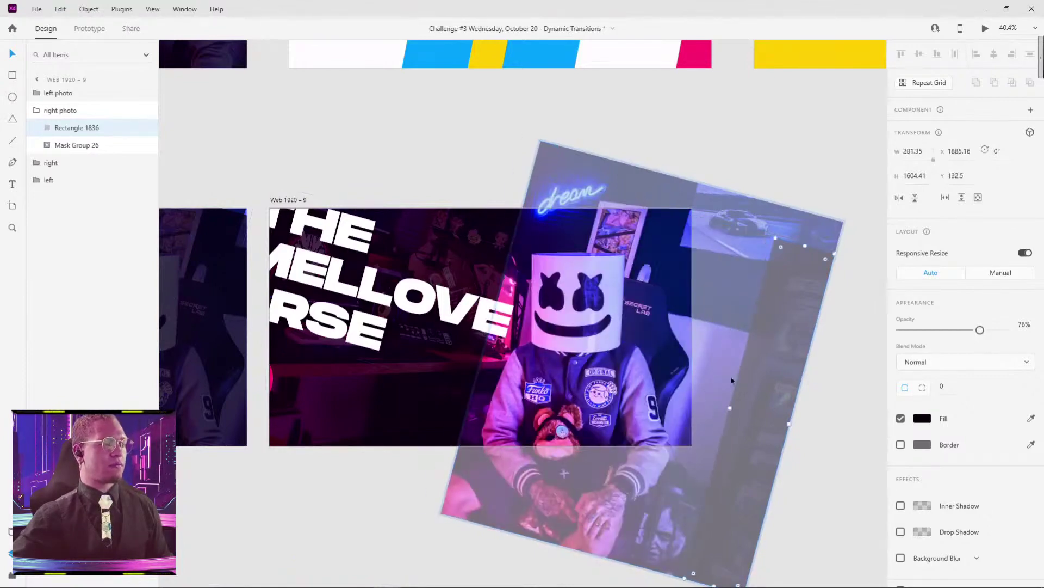
Try narrowing the mask shape "Rectangle 1834" in "Mask Group 26" to about 287 wide, and undo the change.
{"action": "left_click", "coordinate": [69, 147]}
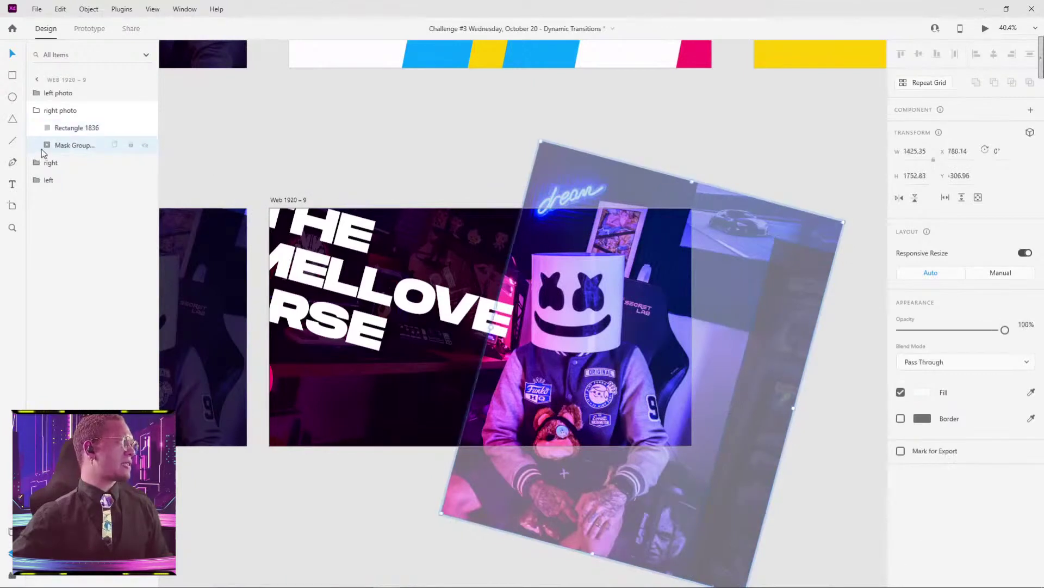
{"action": "double_click", "coordinate": [562, 284]}
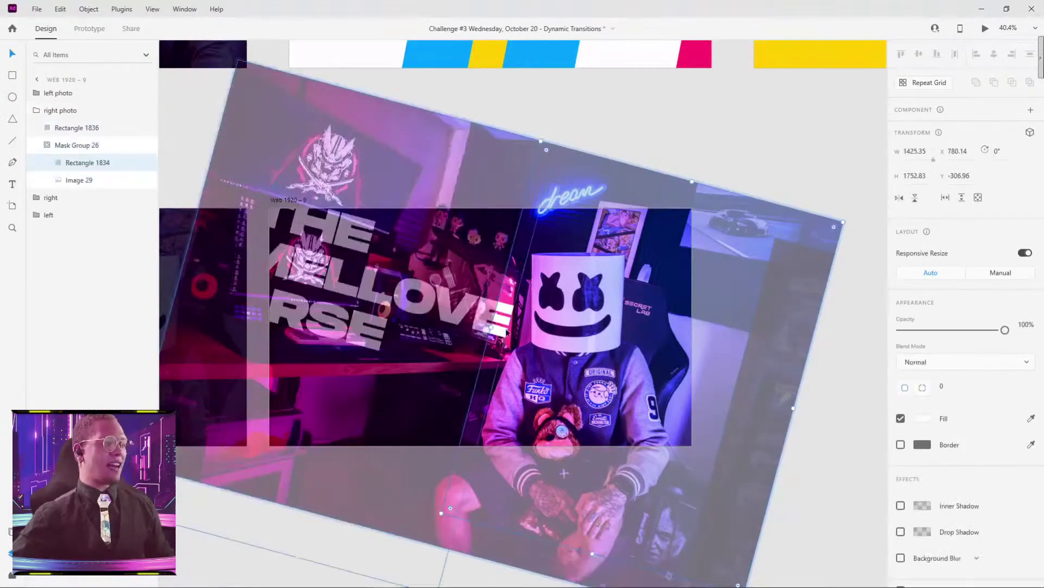
{"action": "left_click_drag", "start_coordinate": [497, 336], "coordinate": [742, 356]}
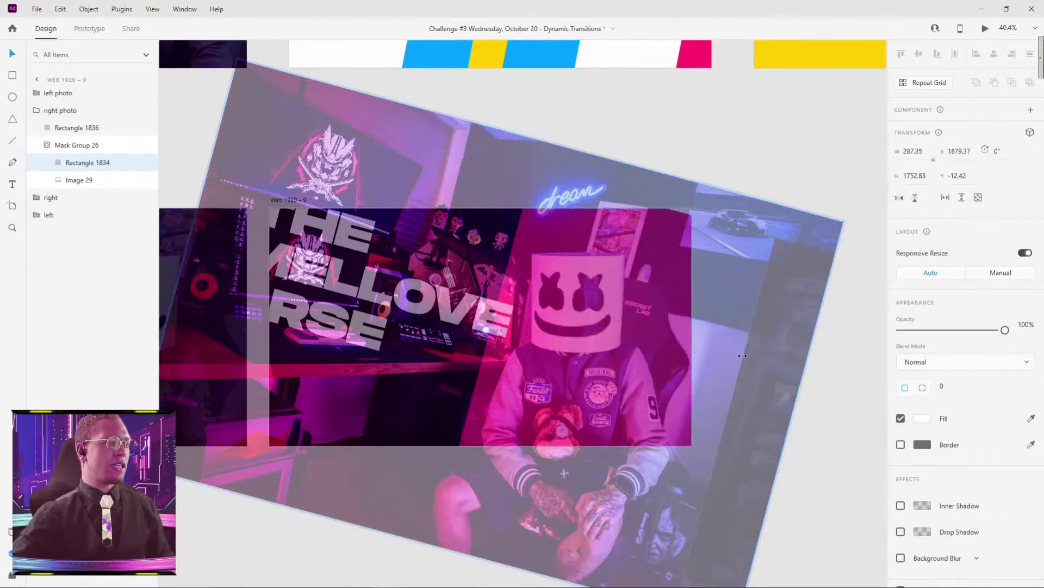
{"action": "key", "text": "Escape"}
{"action": "left_click", "coordinate": [655, 144]}
{"action": "left_click_drag", "start_coordinate": [706, 121], "coordinate": [738, 225]}
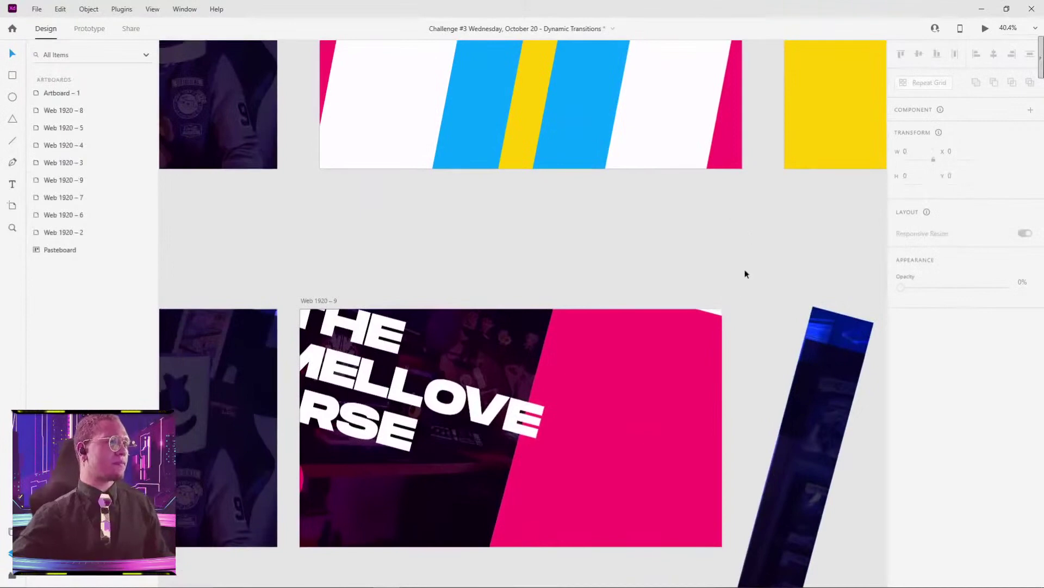
{"action": "scroll", "coordinate": [742, 210], "scroll_direction": "down", "scroll_amount": 3}
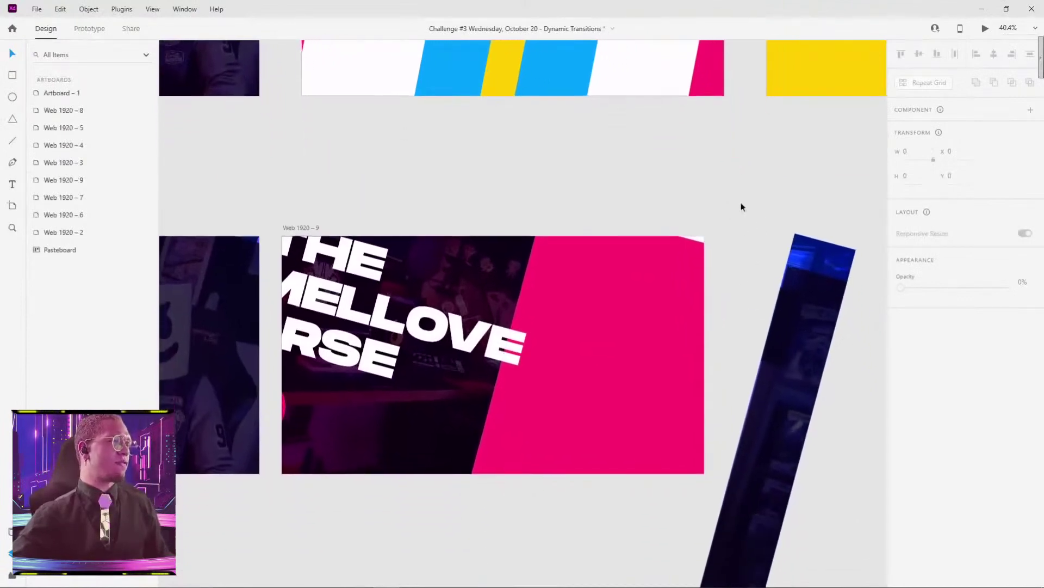
{"action": "scroll", "coordinate": [741, 206], "scroll_direction": "down", "scroll_amount": 3}
{"action": "double_click", "coordinate": [828, 220]}
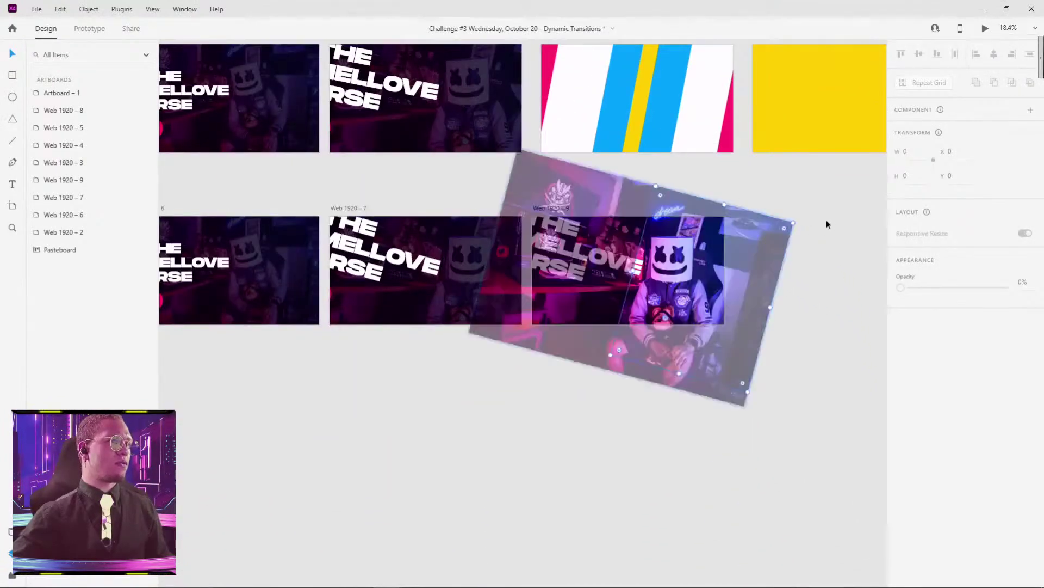
{"action": "left_click", "coordinate": [800, 251]}
Set the opacity of "Image 29" inside the mask of the "right photo" group to 0%.
{"action": "left_click", "coordinate": [715, 270]}
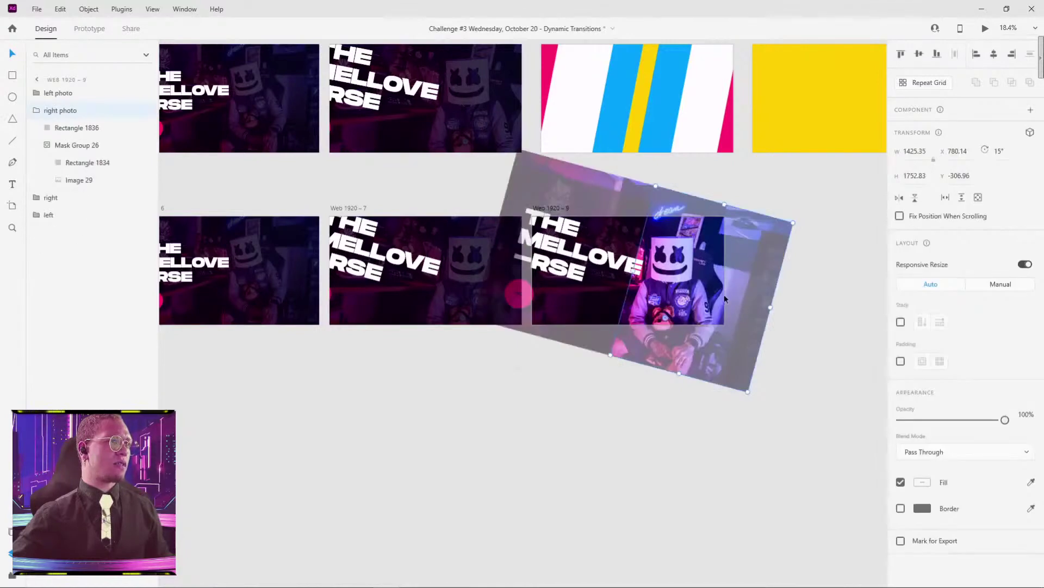
{"action": "scroll", "coordinate": [730, 298], "scroll_direction": "up", "scroll_amount": 3}
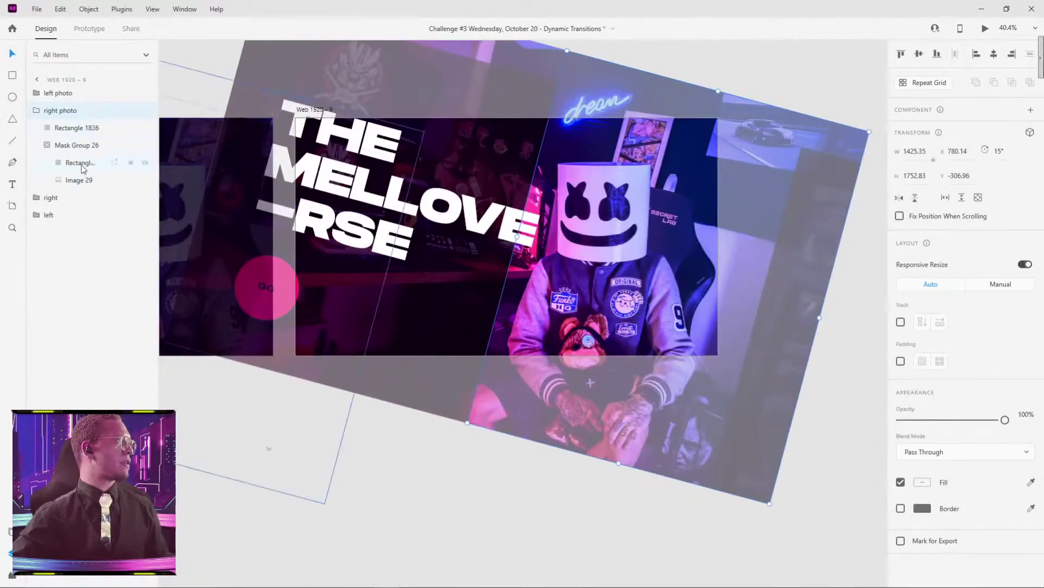
{"action": "left_click", "coordinate": [85, 185]}
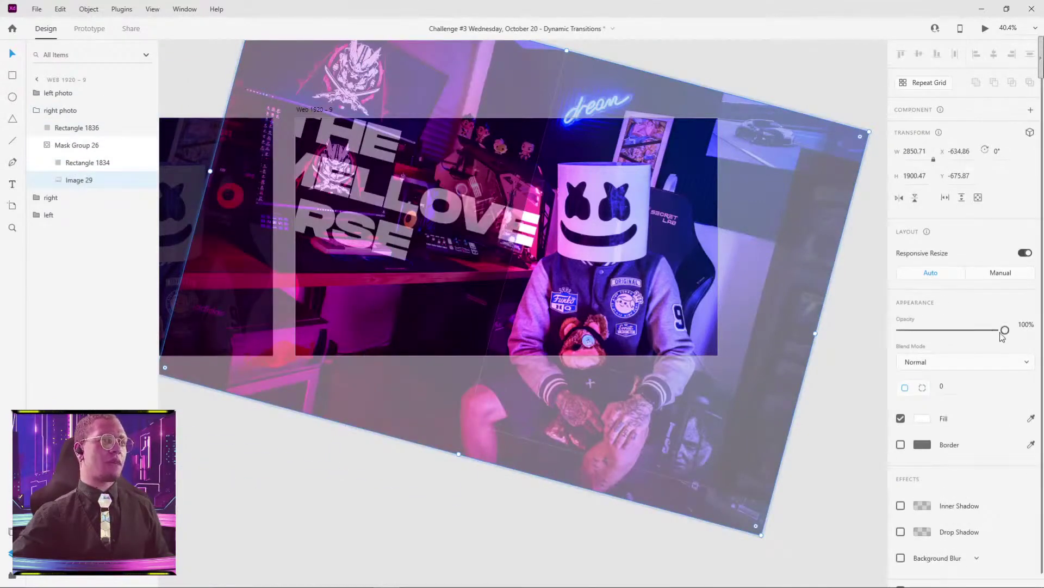
{"action": "left_click_drag", "start_coordinate": [1002, 334], "coordinate": [863, 326]}
{"action": "left_click", "coordinate": [854, 329]}
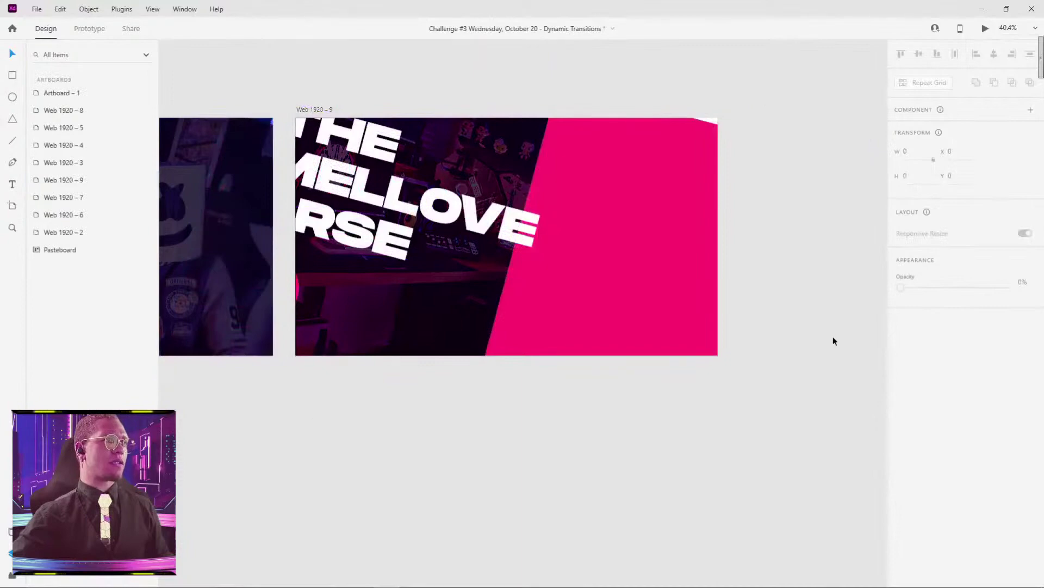
{"action": "scroll", "coordinate": [732, 212], "scroll_direction": "down", "scroll_amount": 3}
{"action": "left_click_drag", "start_coordinate": [788, 174], "coordinate": [559, 328]}
{"action": "left_click_drag", "start_coordinate": [792, 101], "coordinate": [803, 93]}
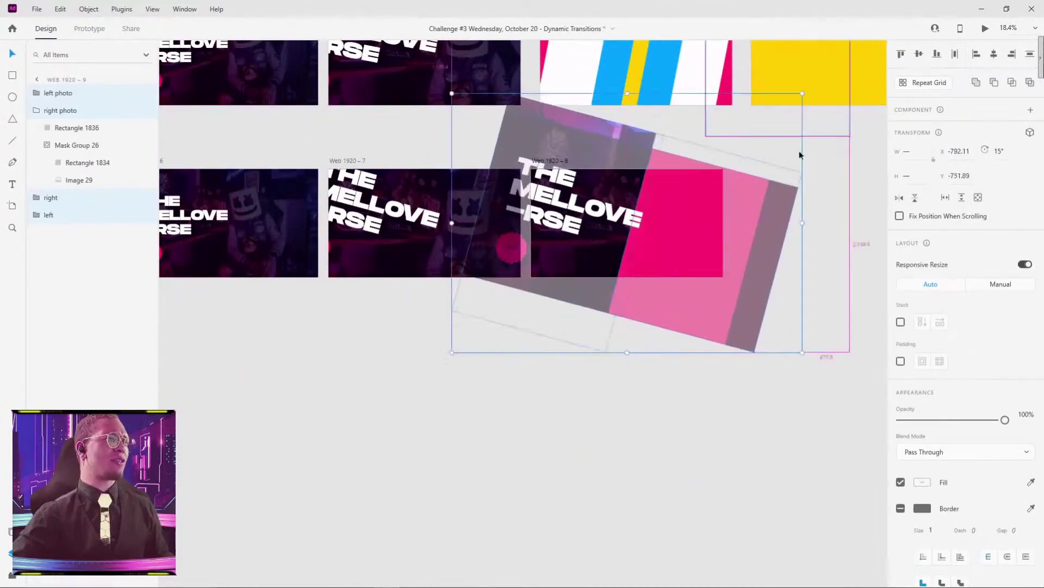
{"action": "key", "text": "Escape"}
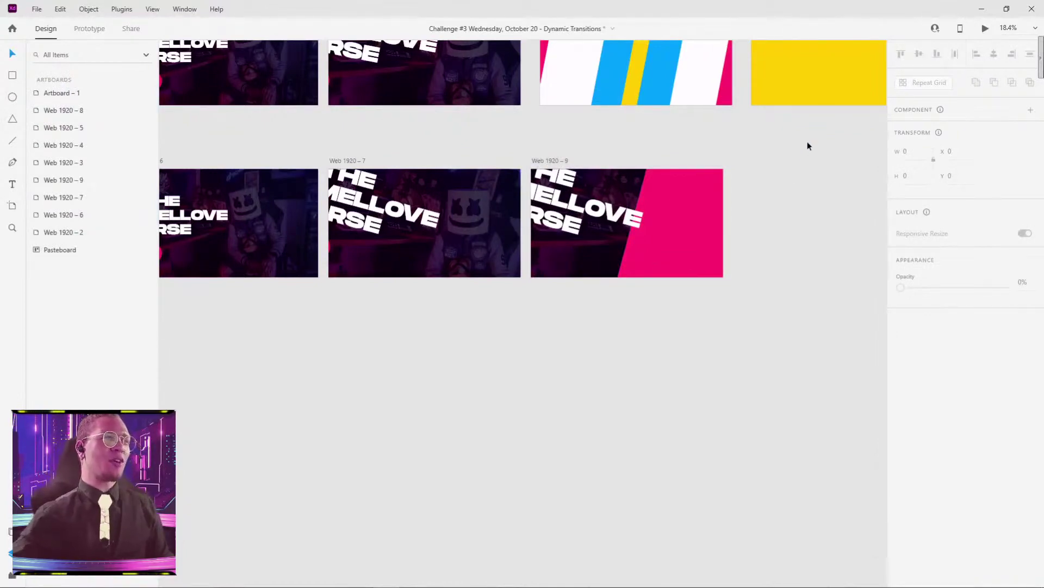
Narrow the dark overlay "Rectangle 1835" of the "left photo" group toward its left edge, to about 372 wide.
{"action": "scroll", "coordinate": [800, 171], "scroll_direction": "up", "scroll_amount": 4}
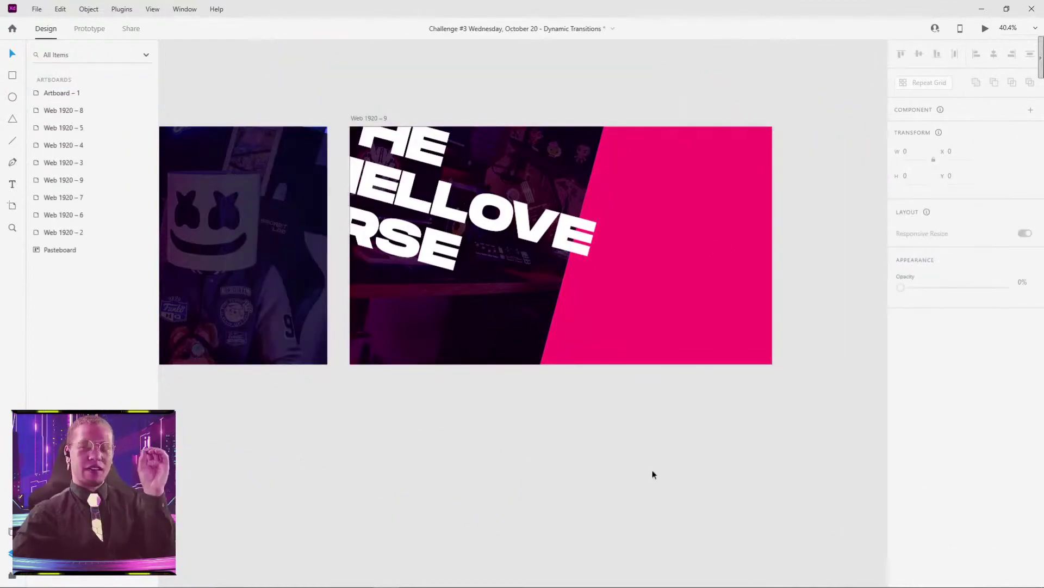
{"action": "left_click", "coordinate": [484, 338]}
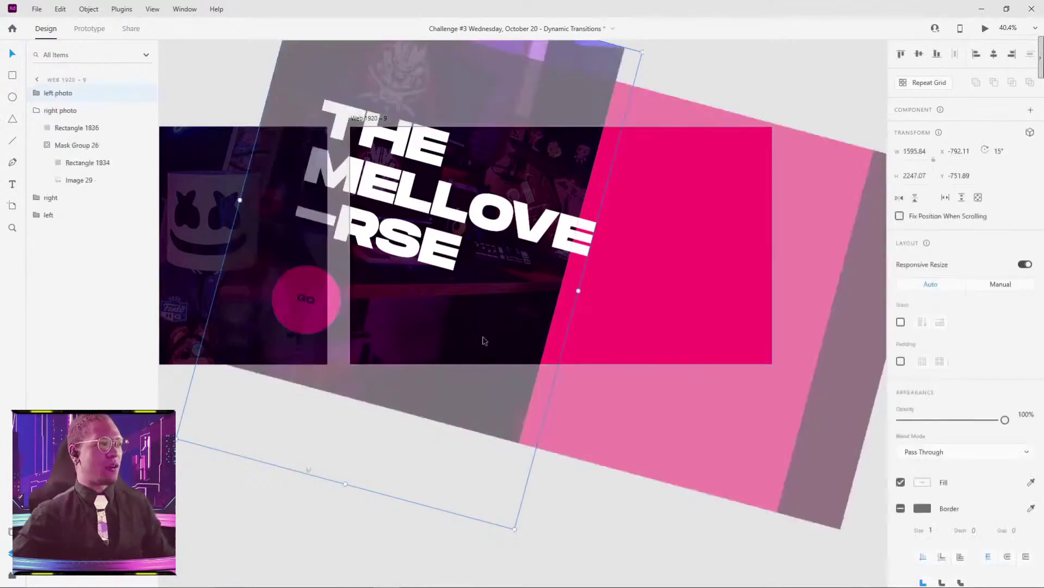
{"action": "double_click", "coordinate": [460, 401]}
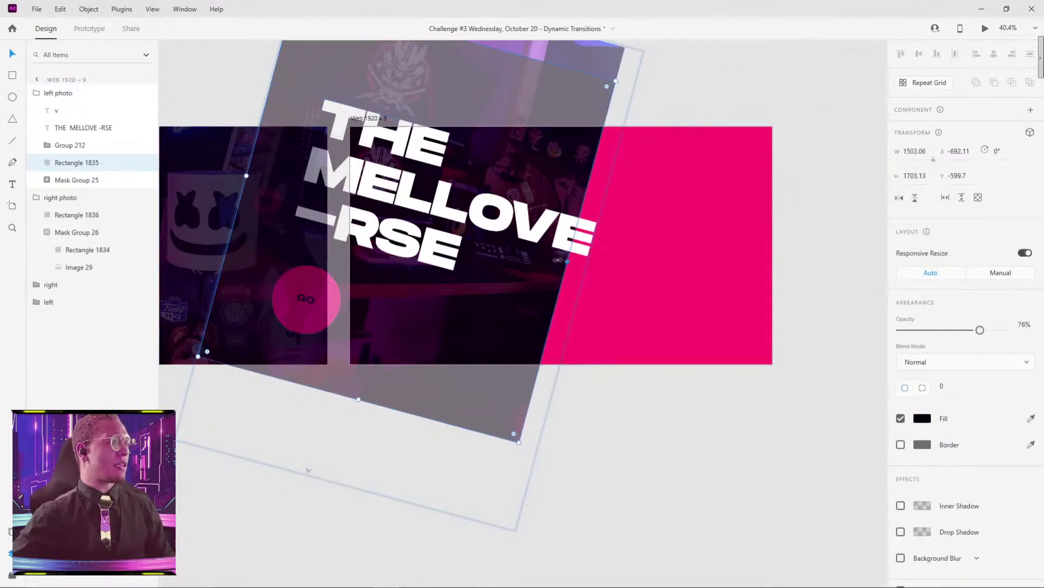
{"action": "left_click_drag", "start_coordinate": [561, 260], "coordinate": [320, 197]}
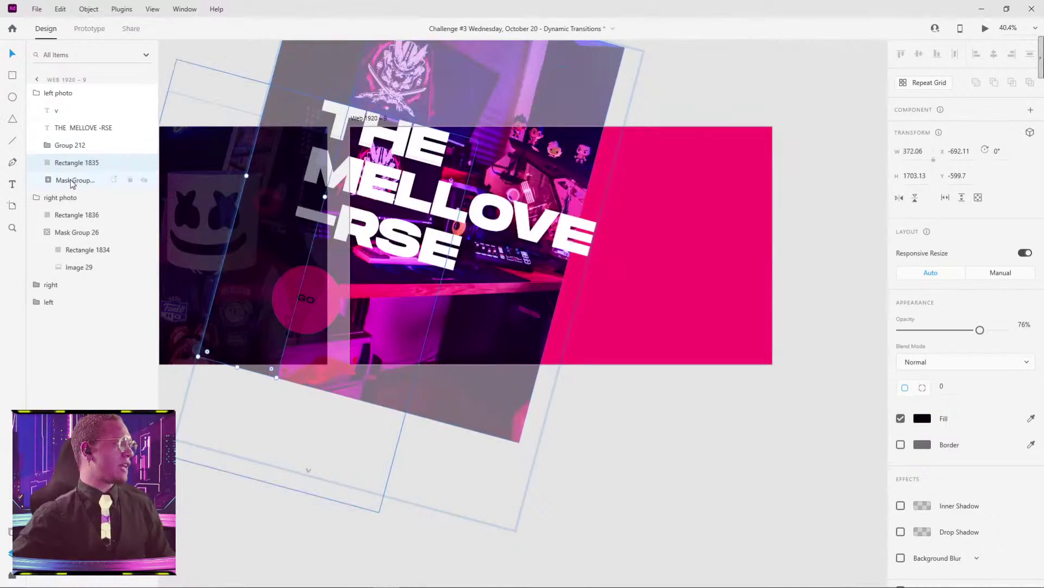
Expand "Mask Group 25" in the "left photo" group and set the opacity of "Image 25" to 0%.
{"action": "left_click", "coordinate": [41, 181]}
{"action": "left_click", "coordinate": [46, 181]}
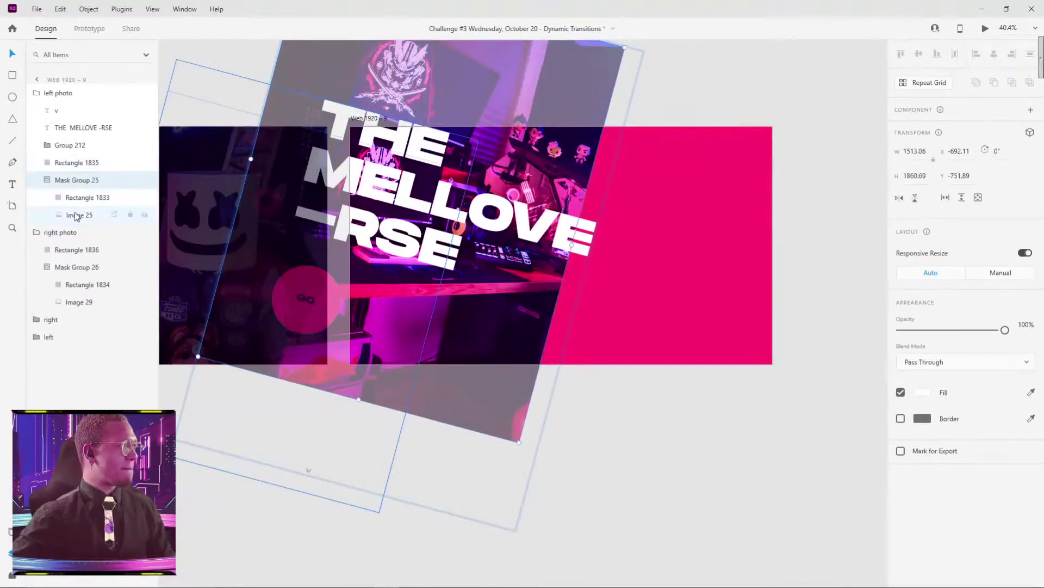
{"action": "left_click", "coordinate": [74, 214]}
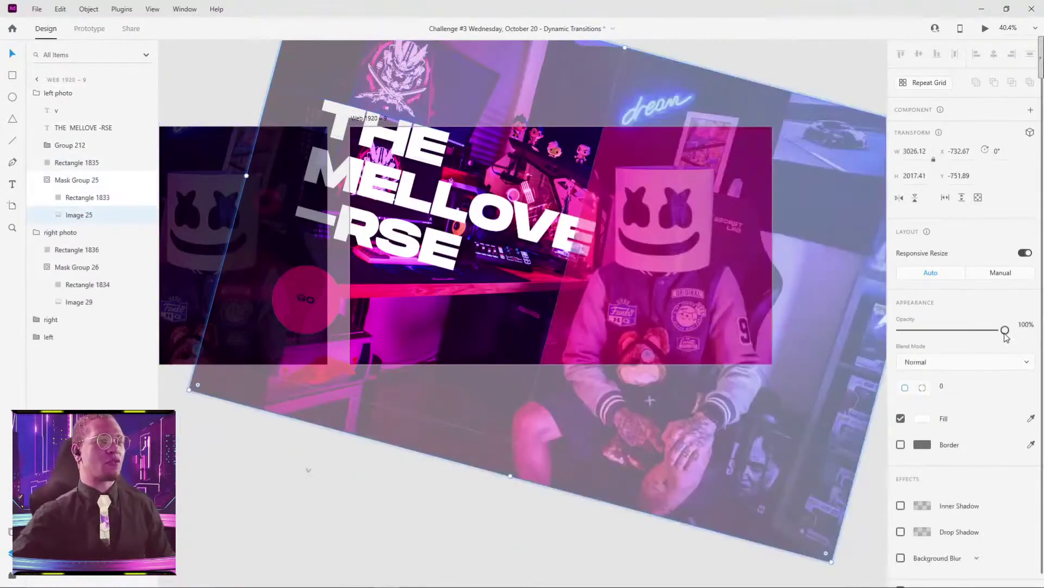
{"action": "left_click_drag", "start_coordinate": [1006, 337], "coordinate": [843, 334]}
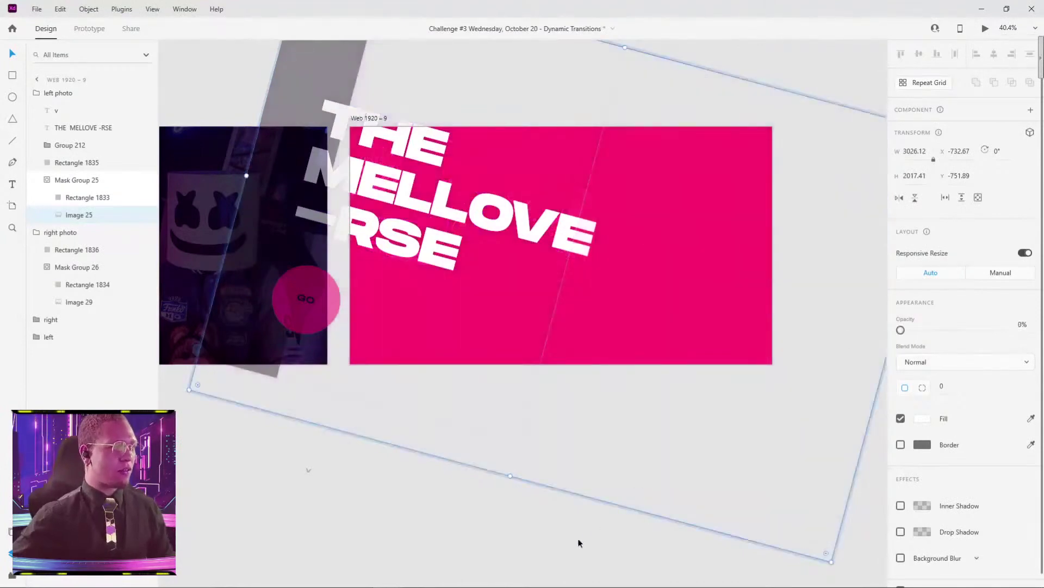
{"action": "left_click", "coordinate": [543, 528]}
Examine the thin slanted seam across the pink area of "Web 1920 – 9", checking the "left photo" group's border and its mask shape.
{"action": "left_click", "coordinate": [566, 303]}
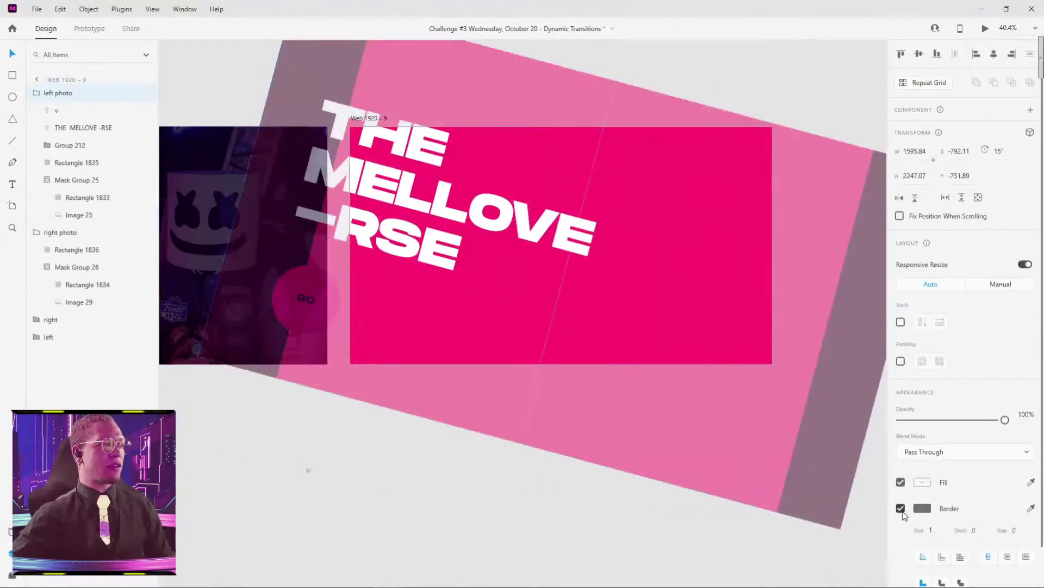
{"action": "left_click", "coordinate": [590, 543]}
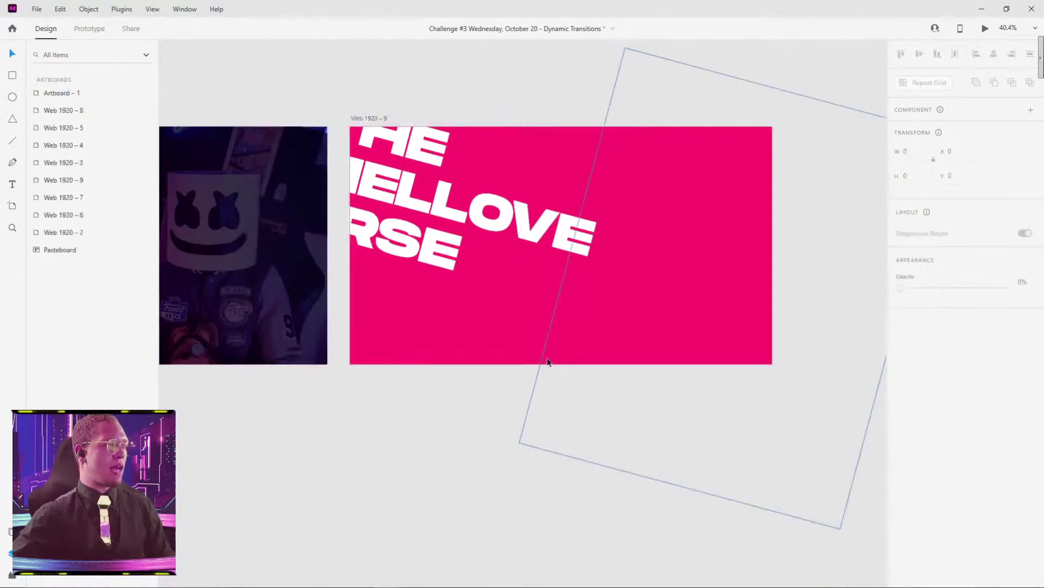
{"action": "left_click", "coordinate": [770, 406]}
{"action": "left_click", "coordinate": [733, 72]}
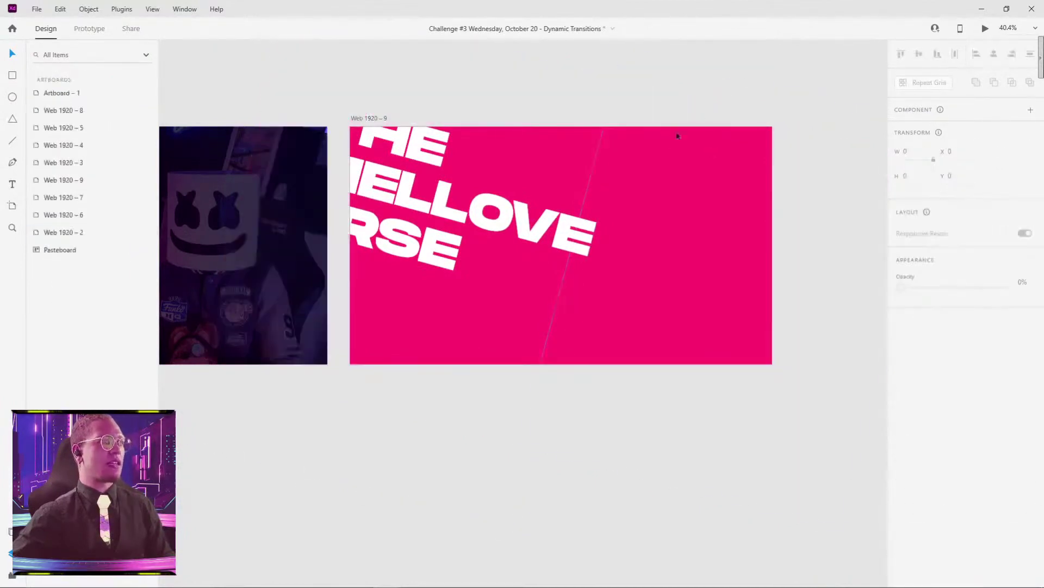
{"action": "scroll", "coordinate": [675, 133], "scroll_direction": "up", "scroll_amount": 4}
{"action": "left_click", "coordinate": [523, 128]}
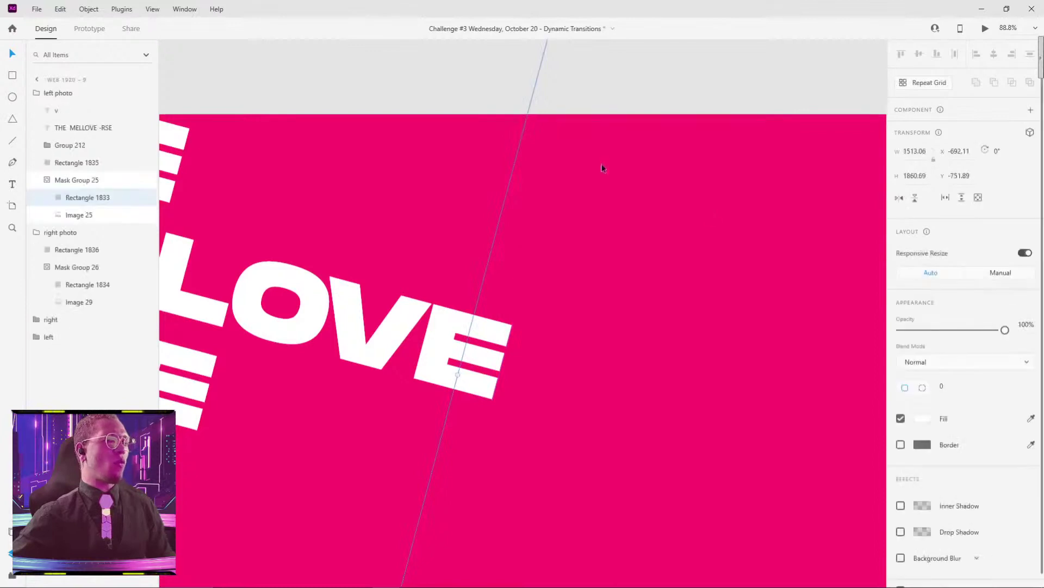
{"action": "scroll", "coordinate": [753, 288], "scroll_direction": "down", "scroll_amount": 4}
{"action": "left_click", "coordinate": [797, 136]}
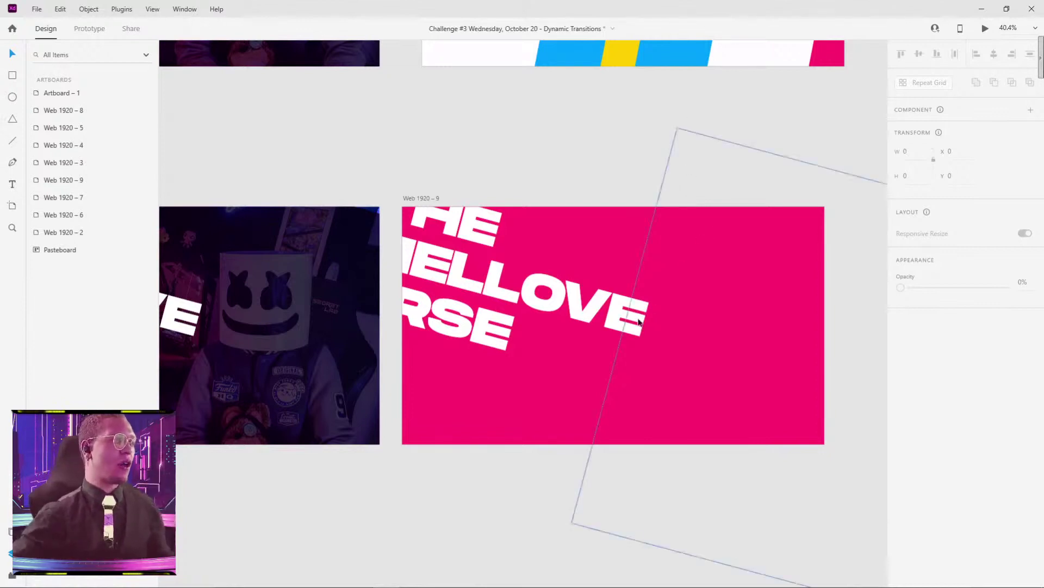
Set the opacity of the "THE MELLOVE -RSE" heading in the "left photo" group of "Web 1920 – 9" to 0%.
{"action": "scroll", "coordinate": [639, 326], "scroll_direction": "up", "scroll_amount": 5}
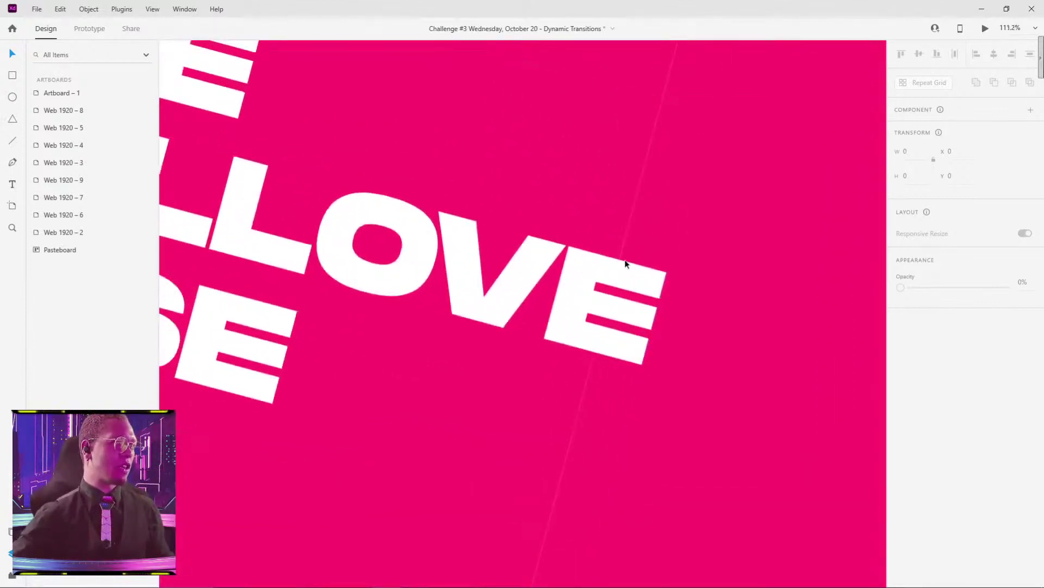
{"action": "scroll", "coordinate": [625, 263], "scroll_direction": "down", "scroll_amount": 5}
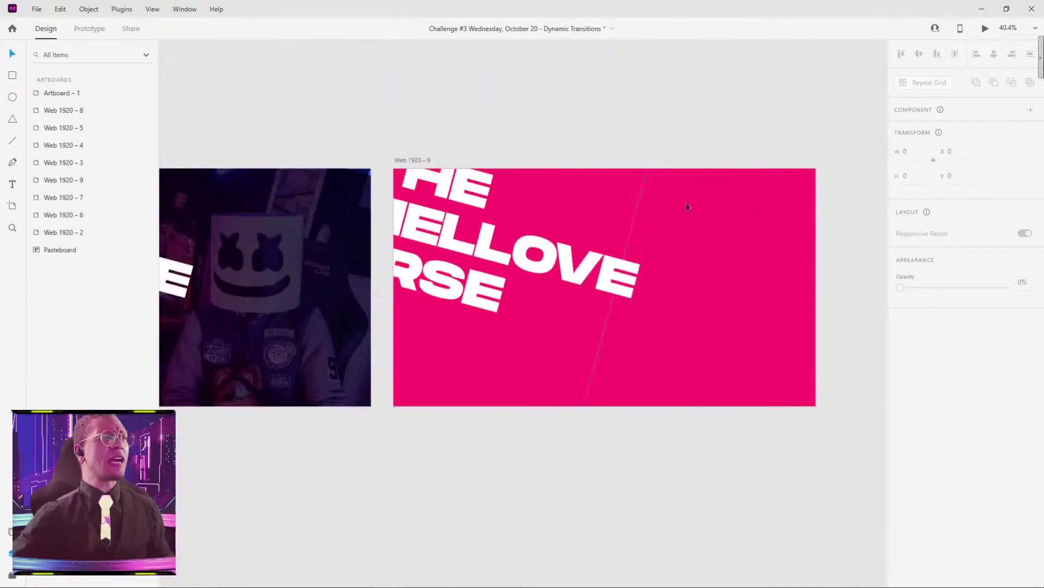
{"action": "left_click", "coordinate": [478, 250]}
{"action": "double_click", "coordinate": [478, 251]}
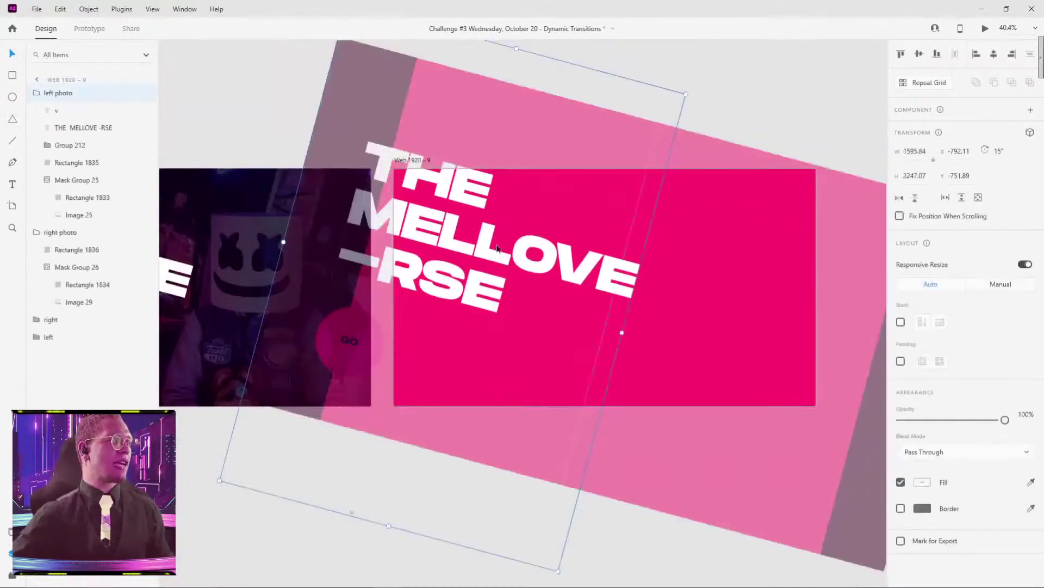
{"action": "left_click_drag", "start_coordinate": [473, 243], "coordinate": [439, 302]}
{"action": "left_click_drag", "start_coordinate": [1005, 487], "coordinate": [770, 488]}
{"action": "left_click", "coordinate": [734, 484]}
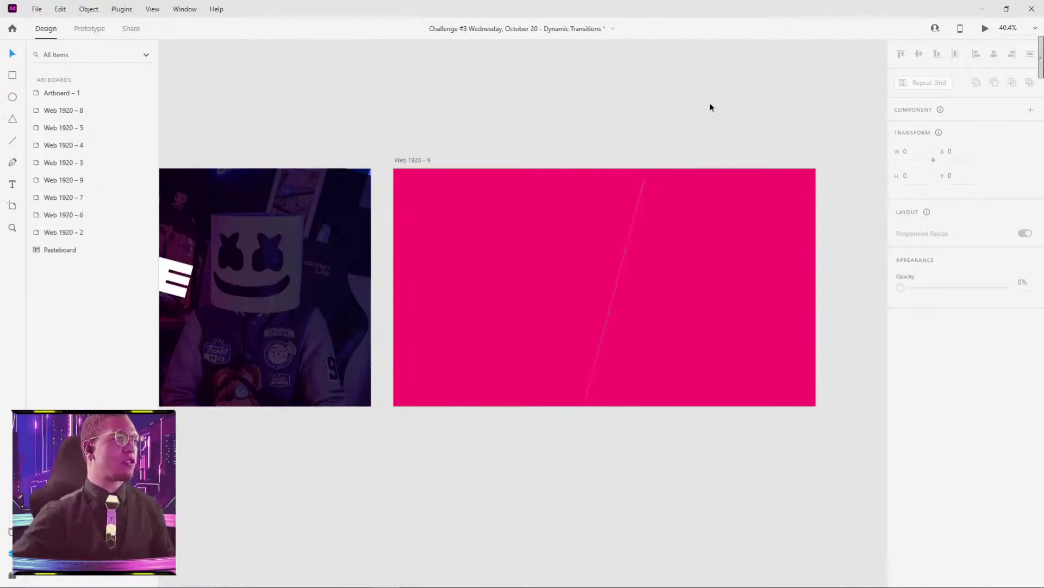
Expand the "right" group of "Web 1920 – 9" and narrow its pink "Rectangle 1848" toward its right edge, to about 698 wide.
{"action": "scroll", "coordinate": [648, 223], "scroll_direction": "down", "scroll_amount": 3}
{"action": "scroll", "coordinate": [598, 201], "scroll_direction": "up", "scroll_amount": 2}
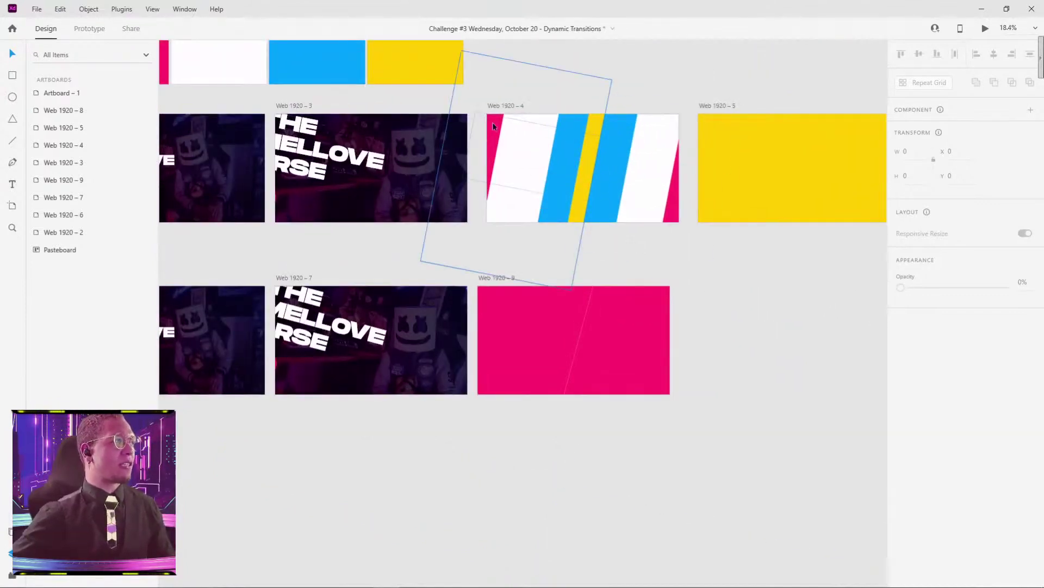
{"action": "left_click_drag", "start_coordinate": [543, 125], "coordinate": [609, 322]}
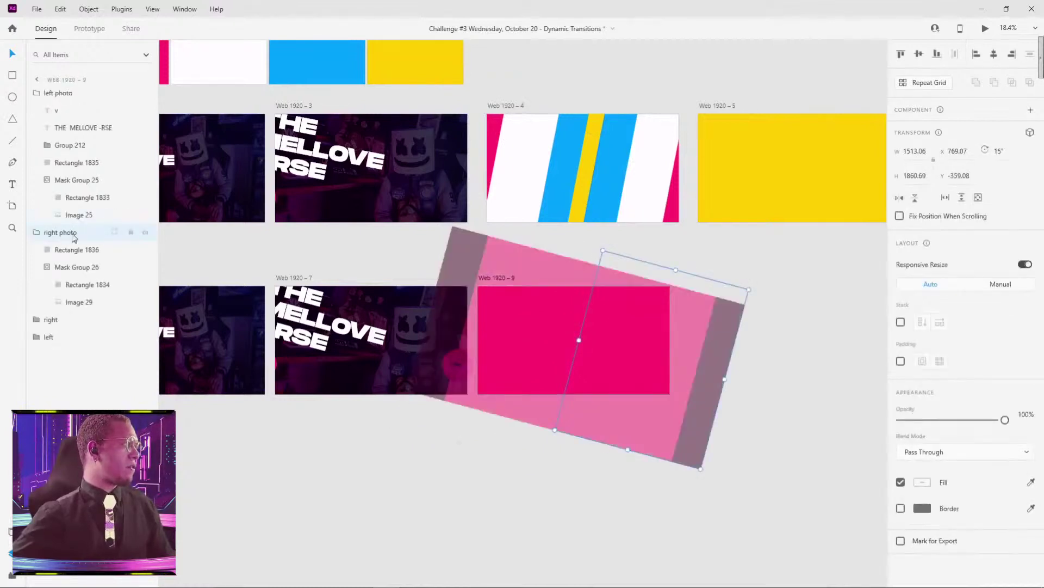
{"action": "left_click", "coordinate": [69, 253]}
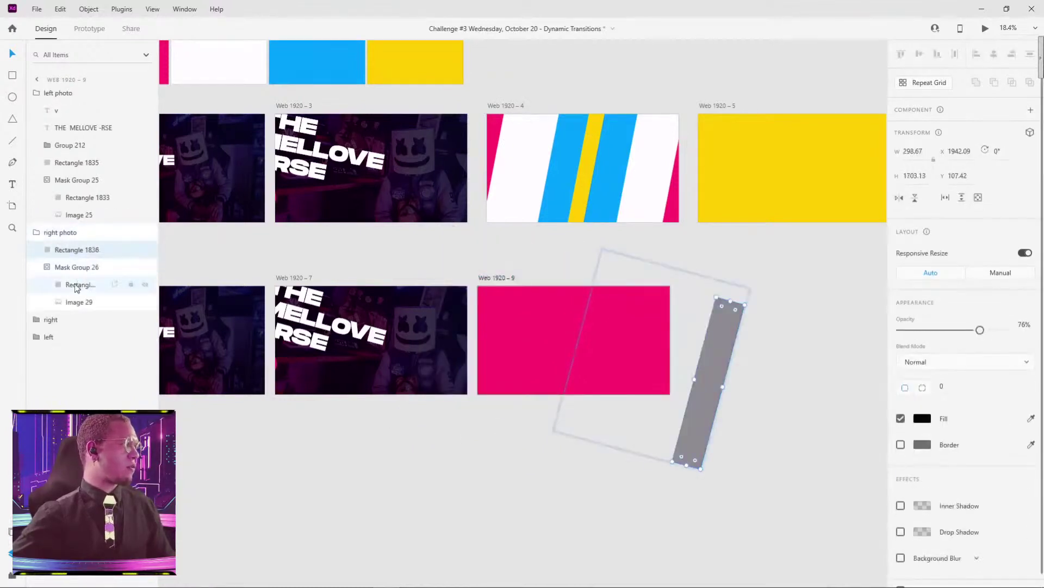
{"action": "left_click", "coordinate": [50, 269]}
{"action": "left_click", "coordinate": [47, 268]}
{"action": "left_click", "coordinate": [48, 267]}
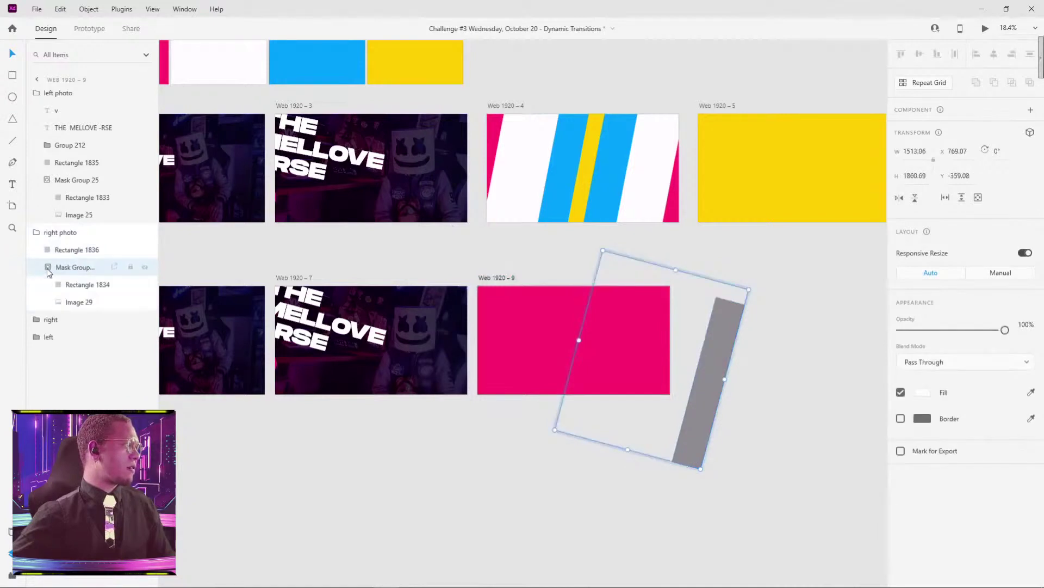
{"action": "left_click", "coordinate": [57, 321]}
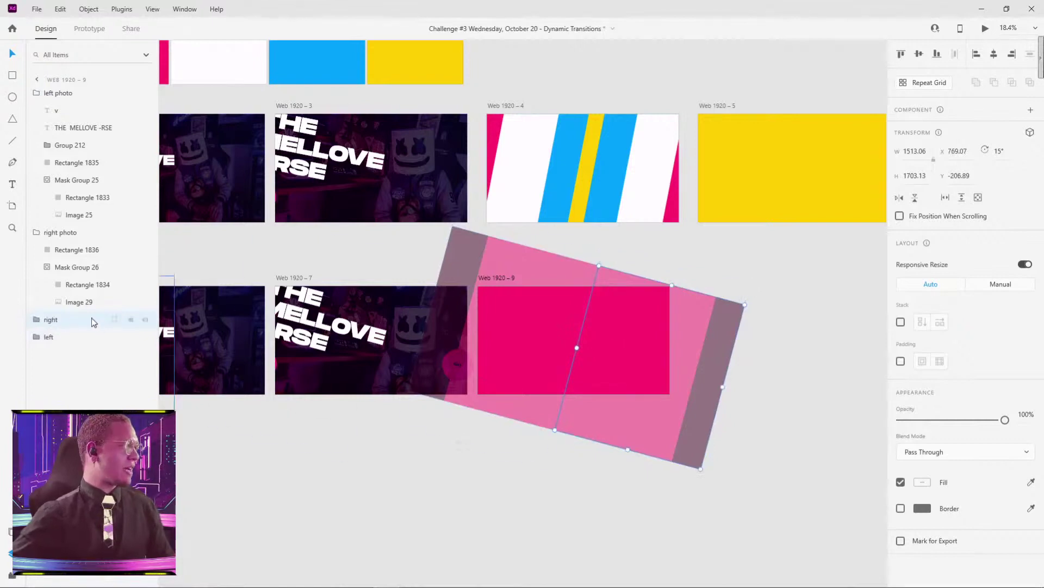
{"action": "left_click", "coordinate": [35, 321]}
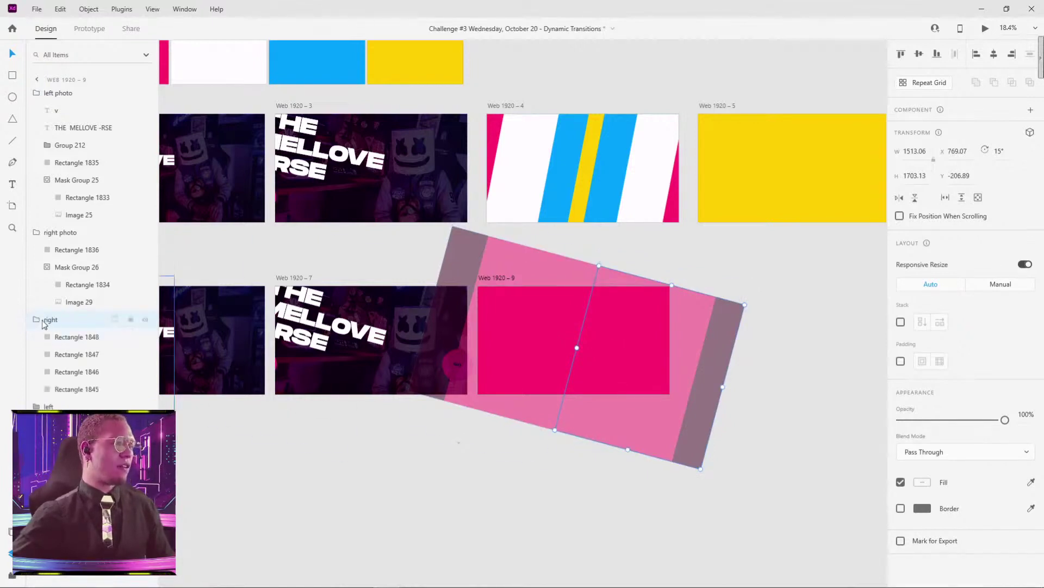
{"action": "left_click", "coordinate": [59, 338]}
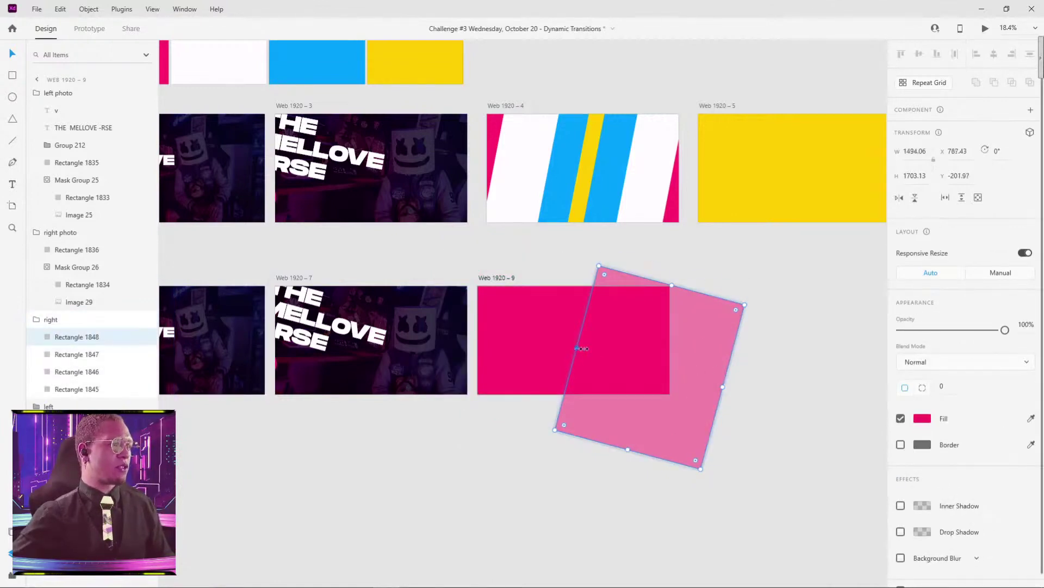
{"action": "left_click_drag", "start_coordinate": [580, 348], "coordinate": [658, 364]}
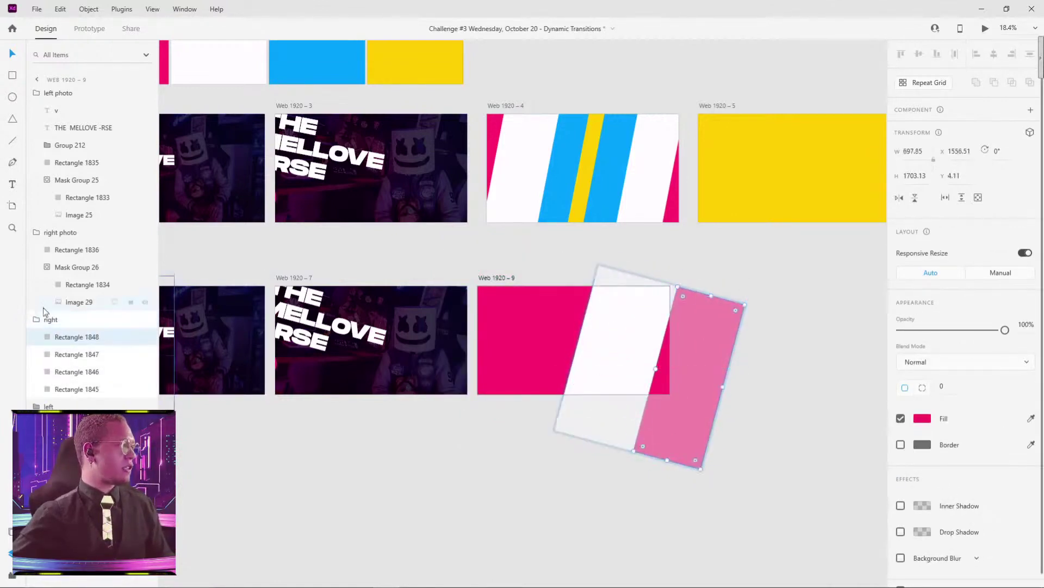
Narrow the "right" group's white "Rectangle 1847" to about 1171 wide and blue "Rectangle 1846" to about 1398 wide, keeping their right edges fixed.
{"action": "left_click", "coordinate": [61, 355]}
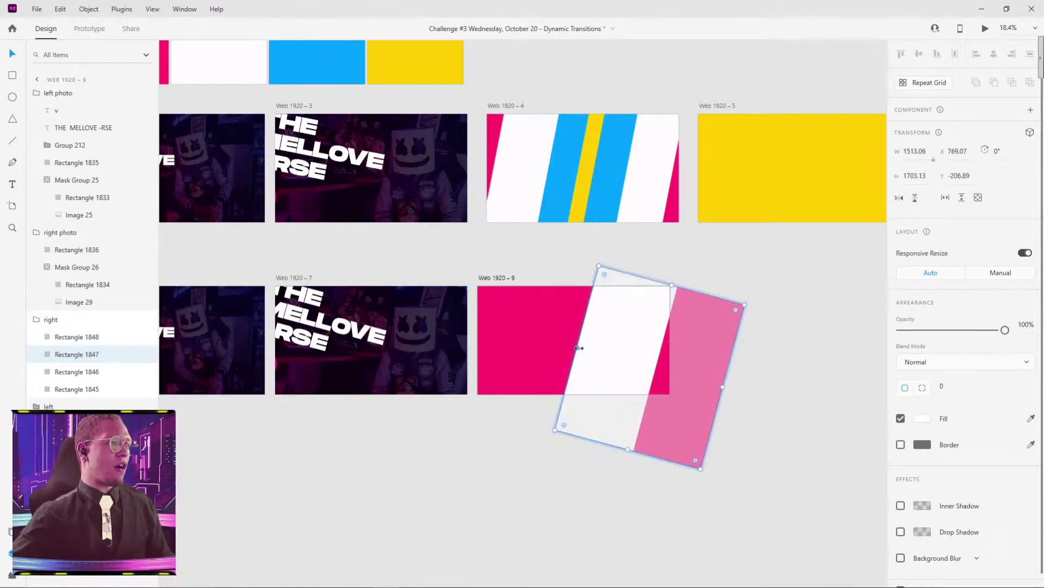
{"action": "left_click_drag", "start_coordinate": [579, 348], "coordinate": [622, 354]}
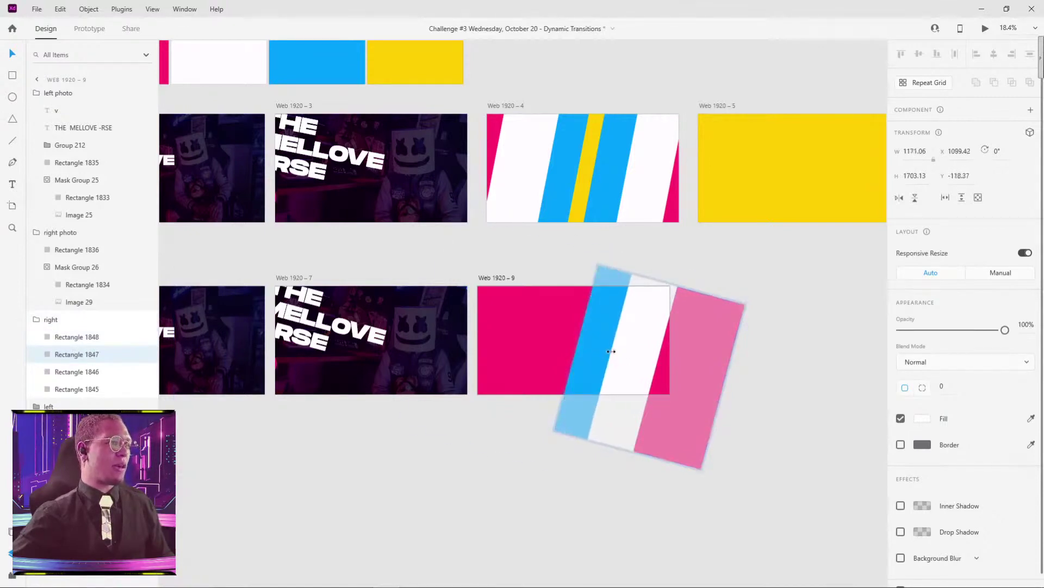
{"action": "left_click", "coordinate": [570, 376]}
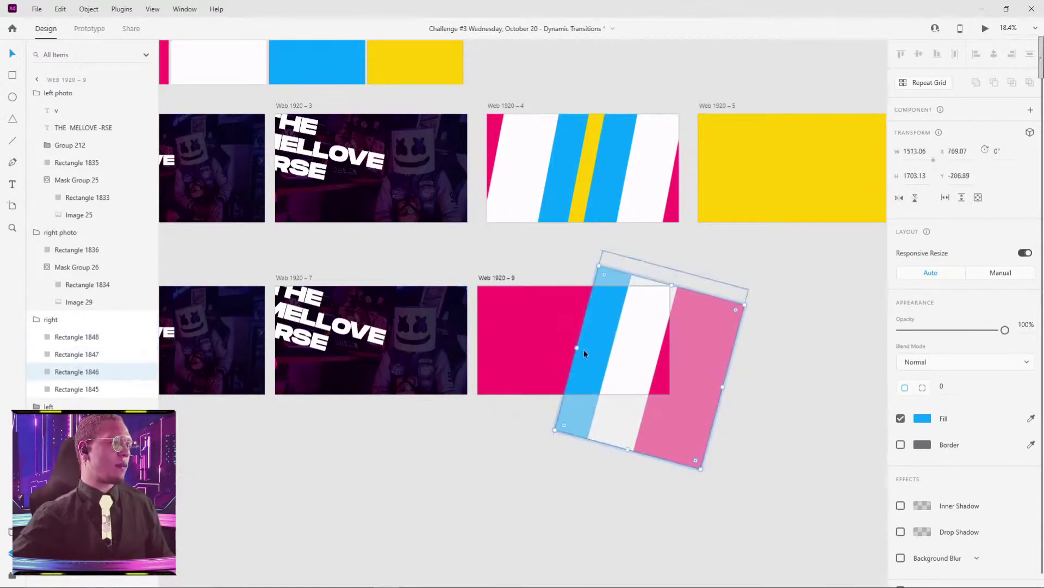
{"action": "left_click_drag", "start_coordinate": [576, 348], "coordinate": [589, 348]}
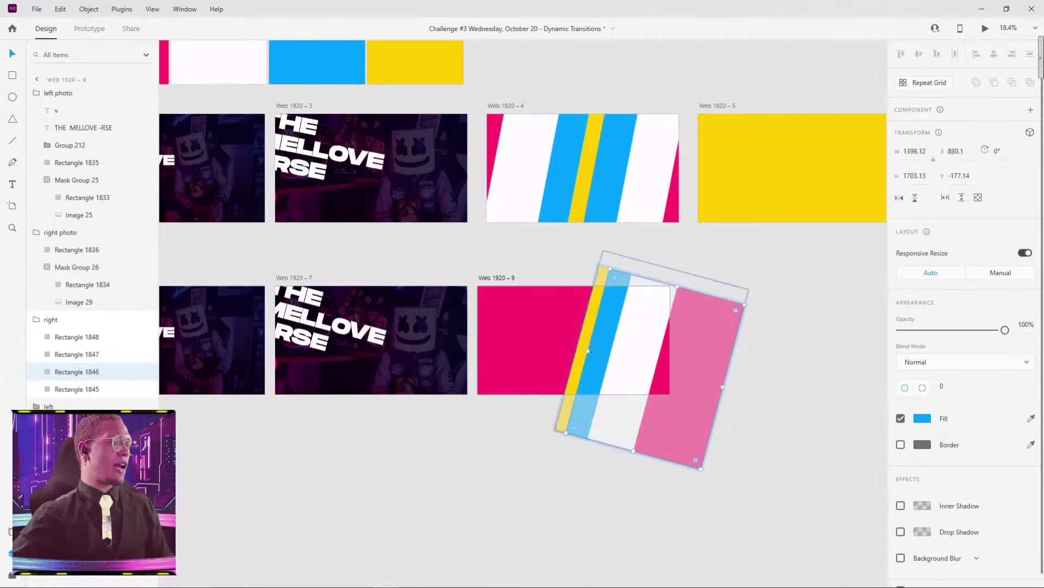
Narrow the "left" group's pink rectangle to about 525 wide and its white rectangle to about 979 wide, keeping their left edges fixed.
{"action": "left_click", "coordinate": [57, 407]}
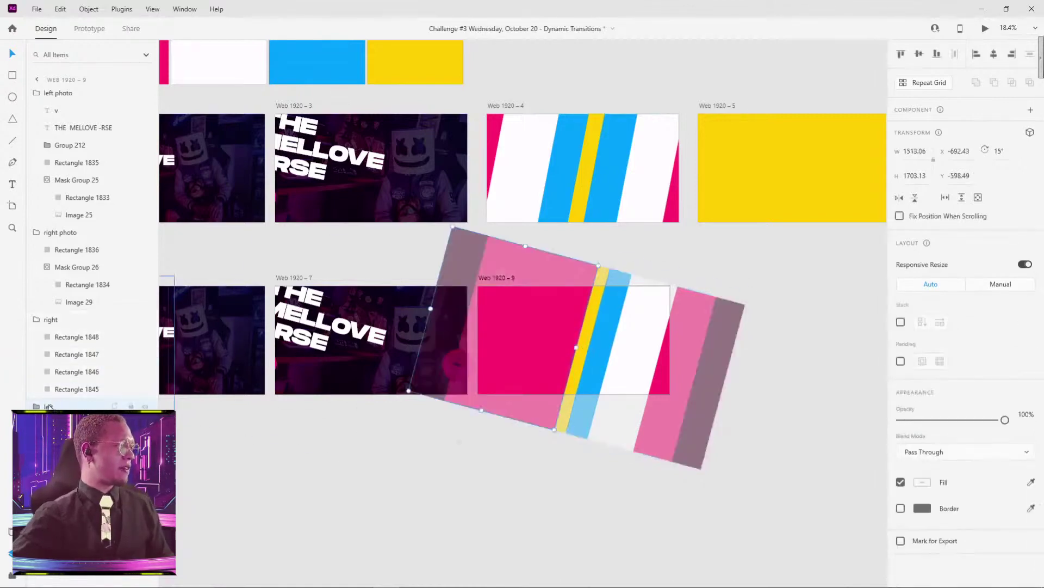
{"action": "double_click", "coordinate": [522, 327]}
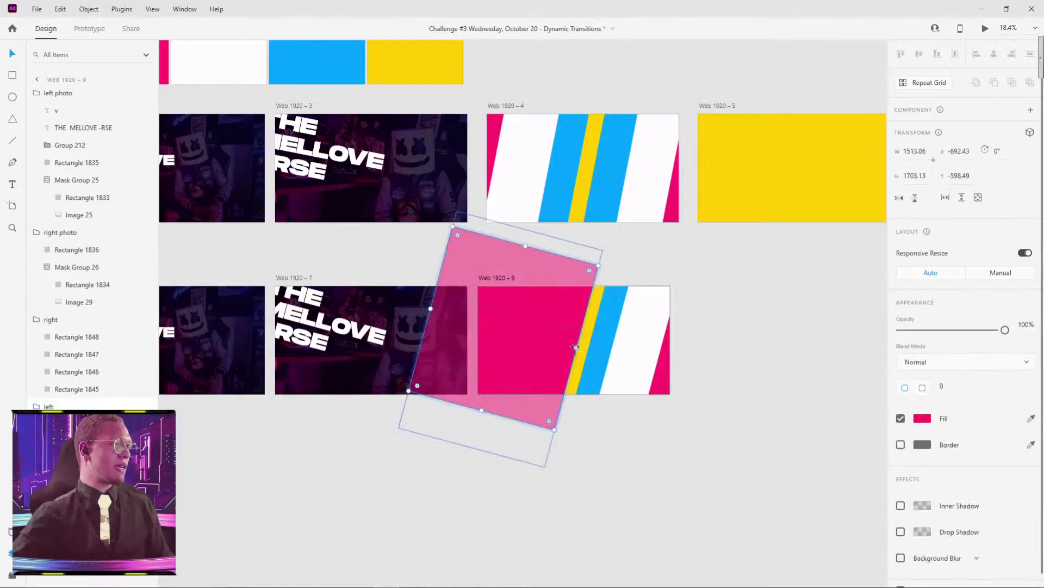
{"action": "left_click_drag", "start_coordinate": [576, 348], "coordinate": [482, 323]}
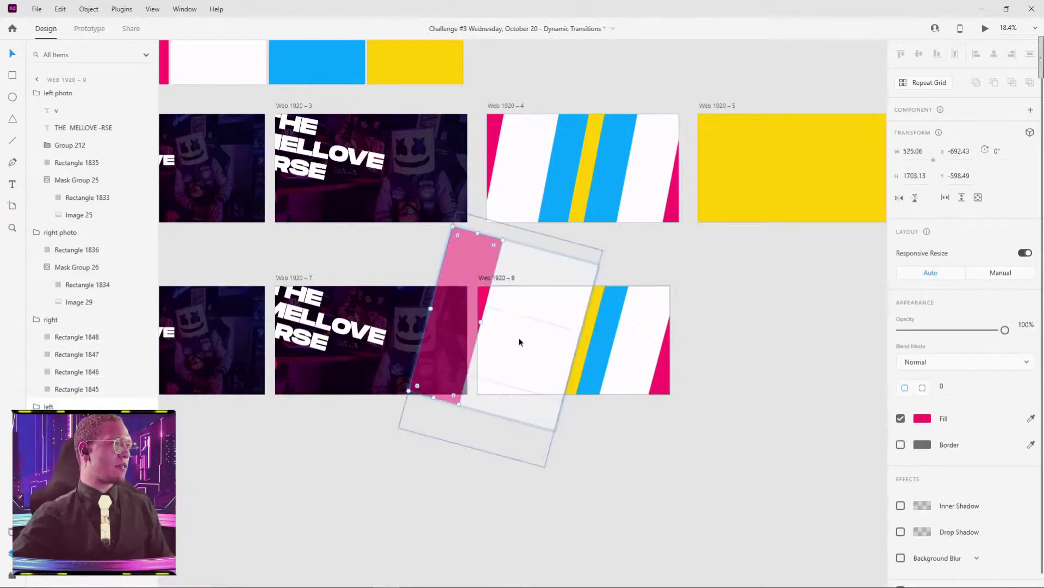
{"action": "left_click", "coordinate": [486, 326]}
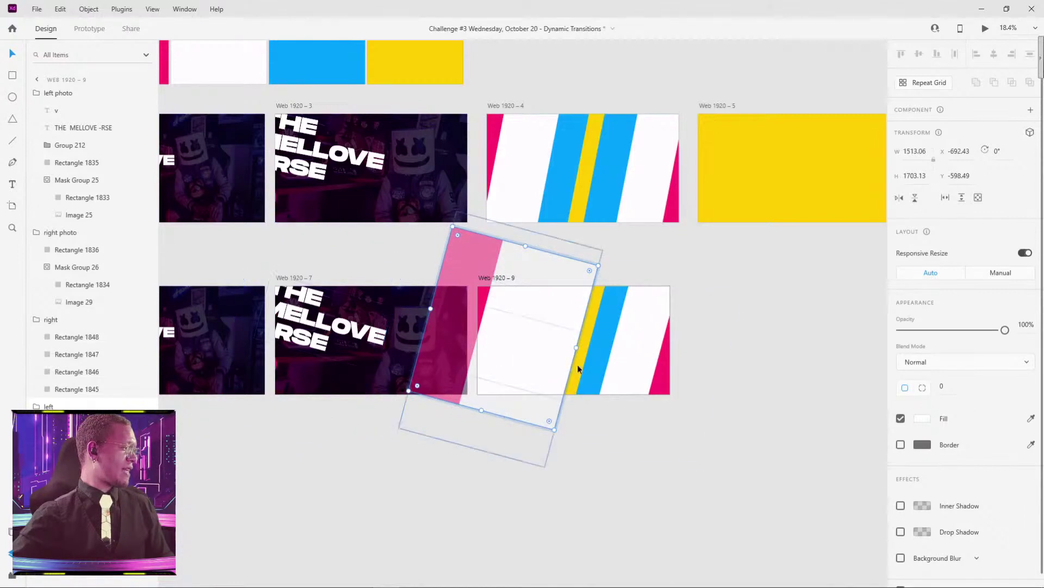
{"action": "left_click_drag", "start_coordinate": [576, 347], "coordinate": [518, 338]}
Narrow the "left" group's blue rectangle slightly toward its left edge to expose a strip of the yellow layer underneath.
{"action": "left_click", "coordinate": [539, 338]}
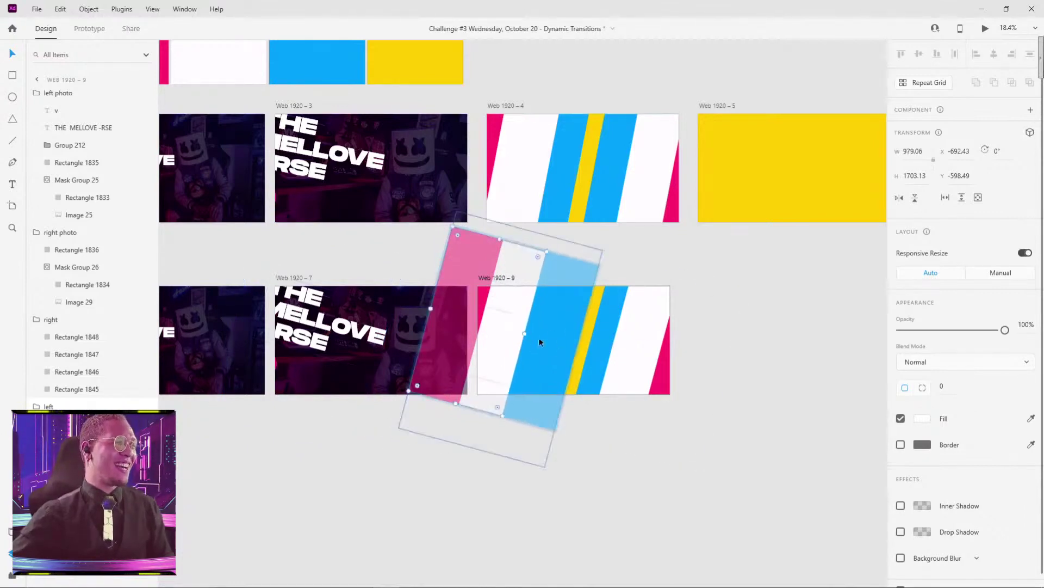
{"action": "double_click", "coordinate": [552, 354]}
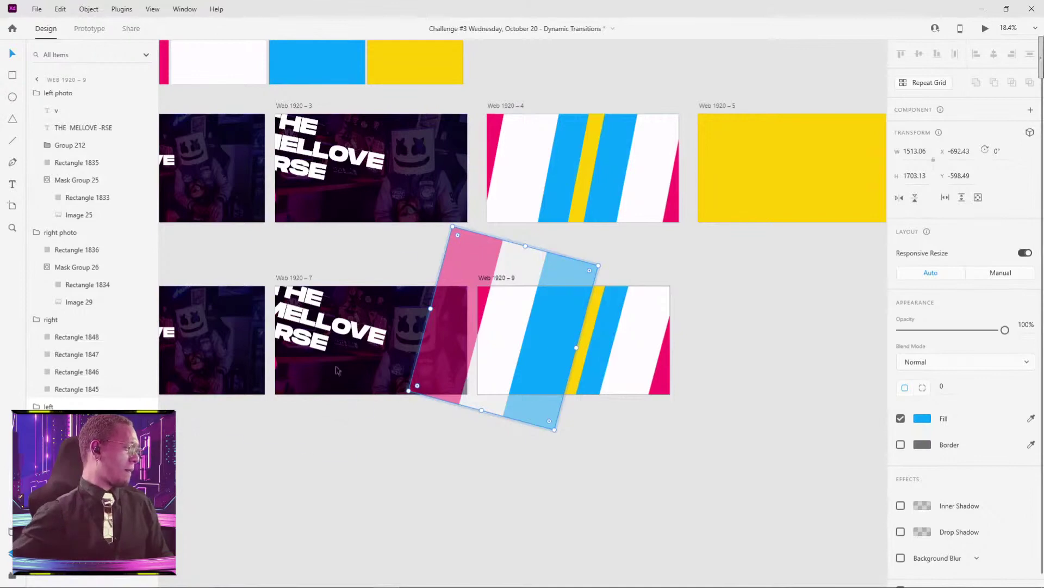
{"action": "left_click_drag", "start_coordinate": [577, 347], "coordinate": [567, 343]}
{"action": "left_click", "coordinate": [642, 246]}
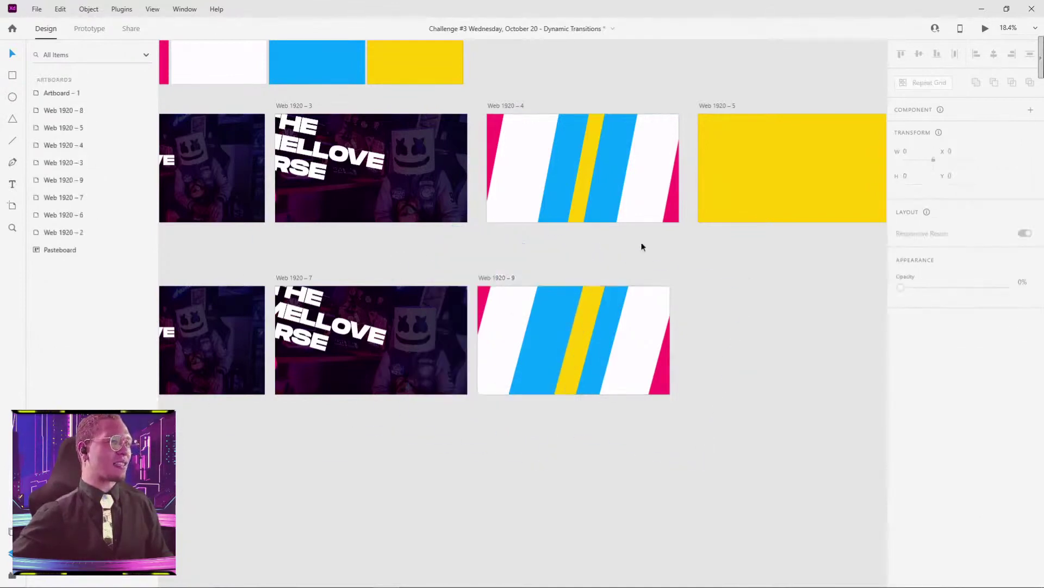
Widen the pink stripe of the "left" group slightly toward the white stripe on "Web 1920 – 9".
{"action": "left_click", "coordinate": [483, 296], "text": "ctrl"}
{"action": "left_click", "coordinate": [483, 296], "text": "ctrl"}
{"action": "left_click", "coordinate": [458, 491]}
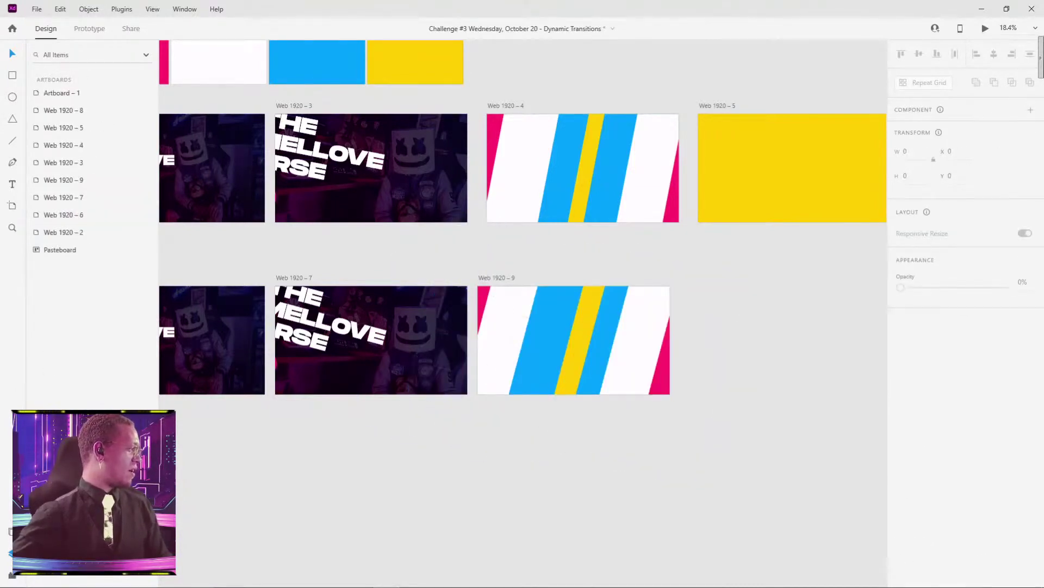
{"action": "left_click", "coordinate": [484, 294]}
{"action": "left_click", "coordinate": [455, 327], "text": "ctrl"}
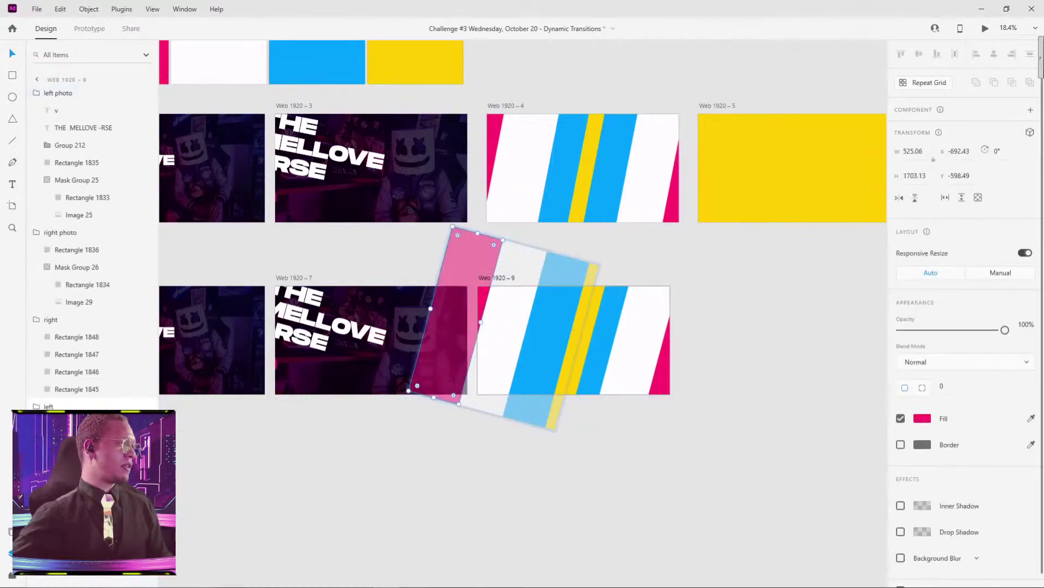
{"action": "left_click_drag", "start_coordinate": [481, 322], "coordinate": [488, 322]}
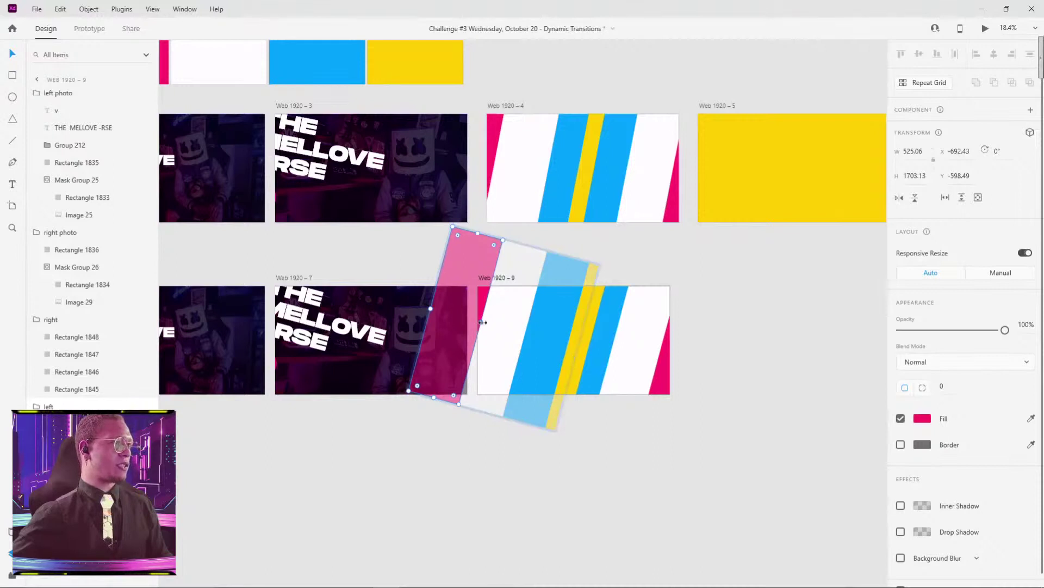
{"action": "left_click", "coordinate": [730, 527]}
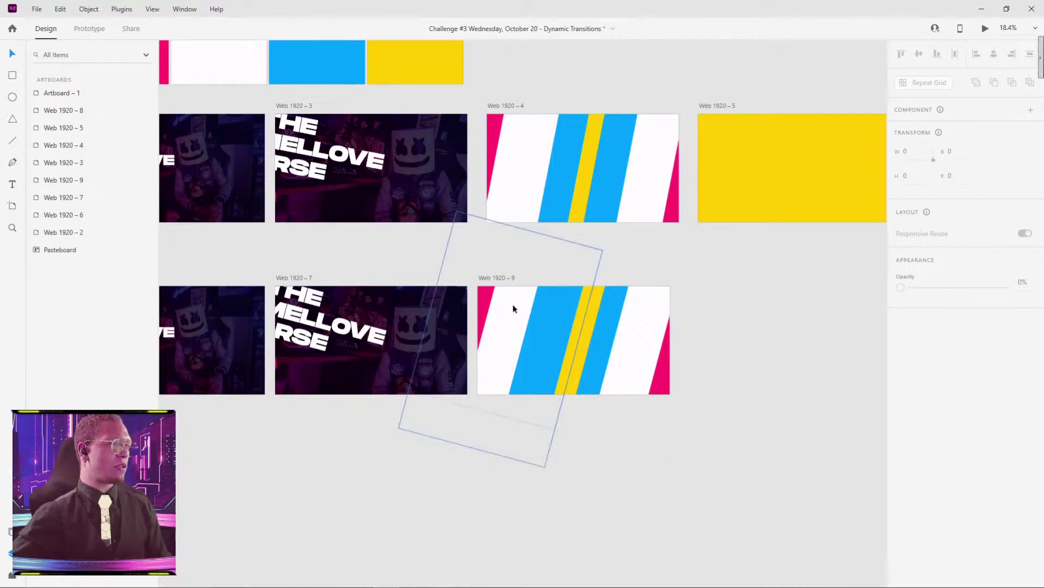
Widen the white stripe of the "left" group slightly so that it covers more of the blue stripe.
{"action": "left_click", "coordinate": [554, 322]}
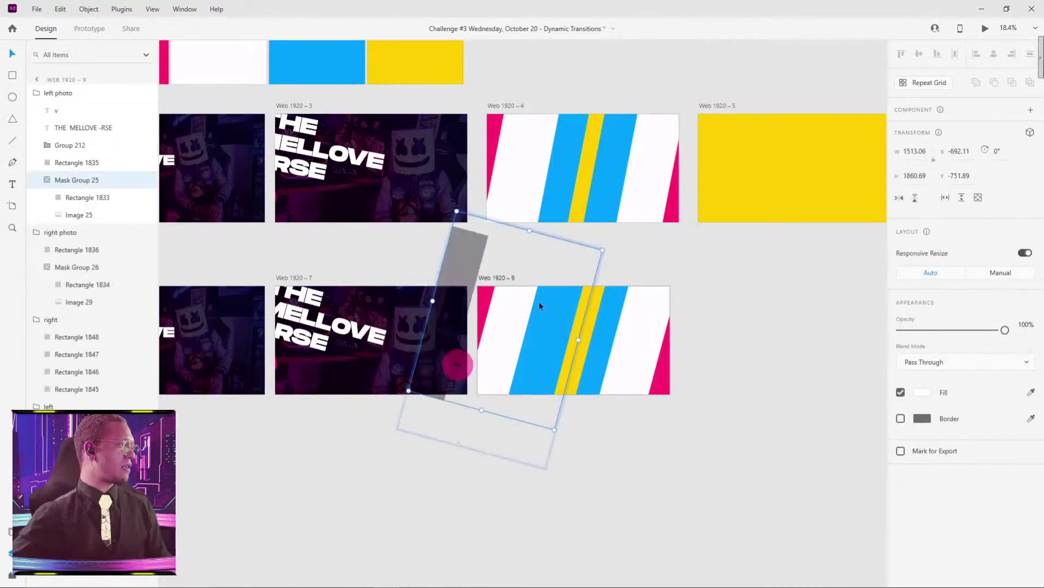
{"action": "double_click", "coordinate": [457, 363]}
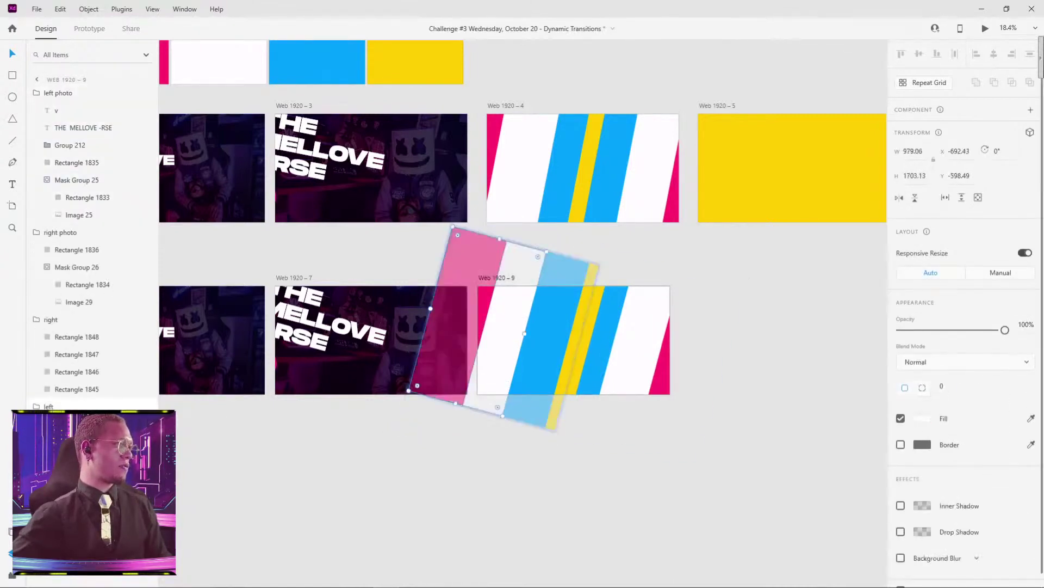
{"action": "left_click_drag", "start_coordinate": [525, 334], "coordinate": [532, 334]}
{"action": "key", "text": "Escape"}
{"action": "key", "text": "Escape"}
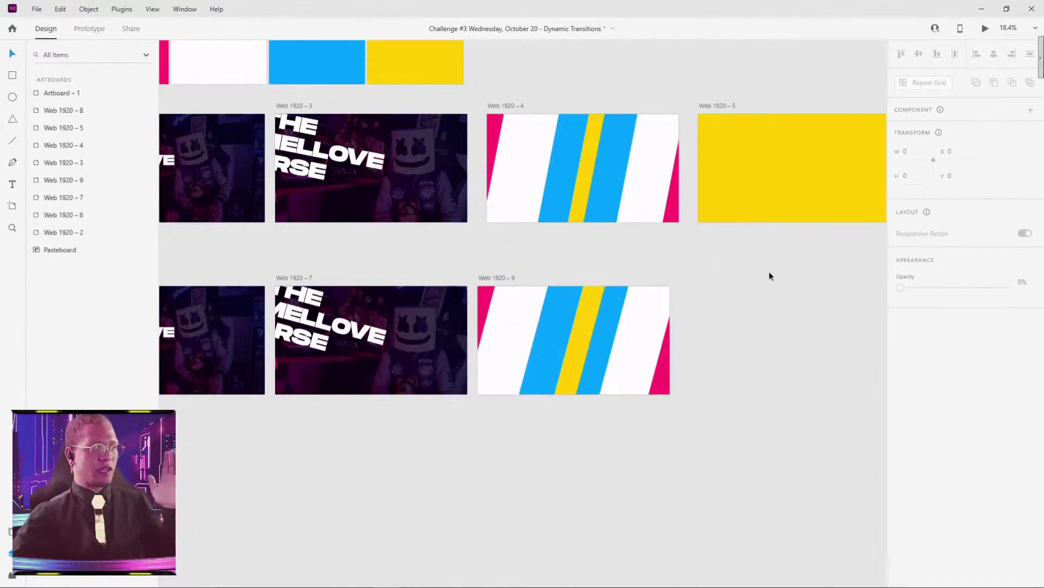
Duplicate the striped artboard "Web 1920 – 9" and place the copy beside it on the right, below the yellow "Web 1920 – 5".
{"action": "scroll", "coordinate": [560, 296], "scroll_direction": "down", "scroll_amount": 2}
{"action": "scroll", "coordinate": [561, 296], "scroll_direction": "right", "scroll_amount": 3}
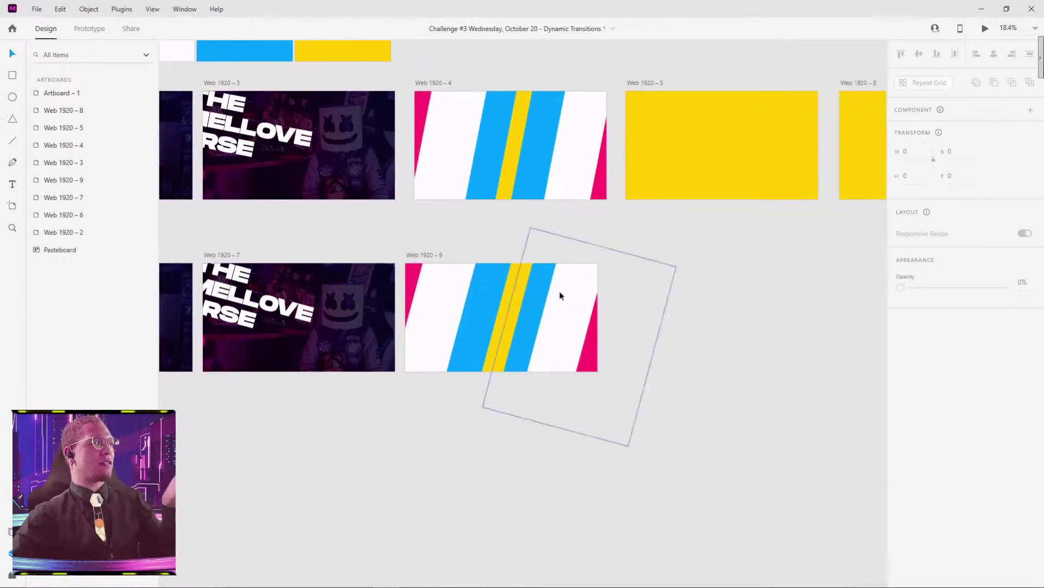
{"action": "scroll", "coordinate": [434, 222], "scroll_direction": "left", "scroll_amount": 8}
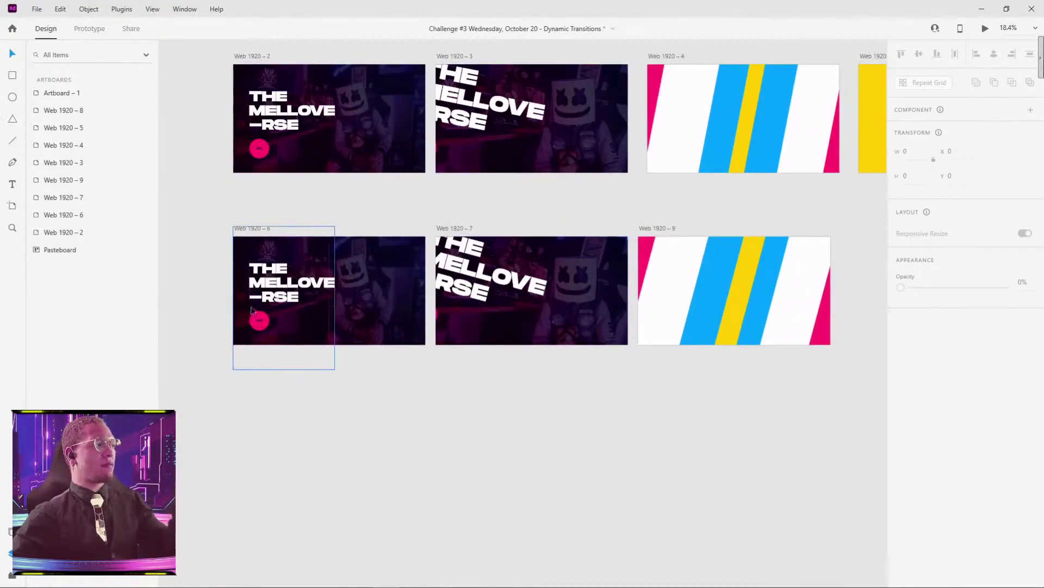
{"action": "left_click", "coordinate": [451, 227]}
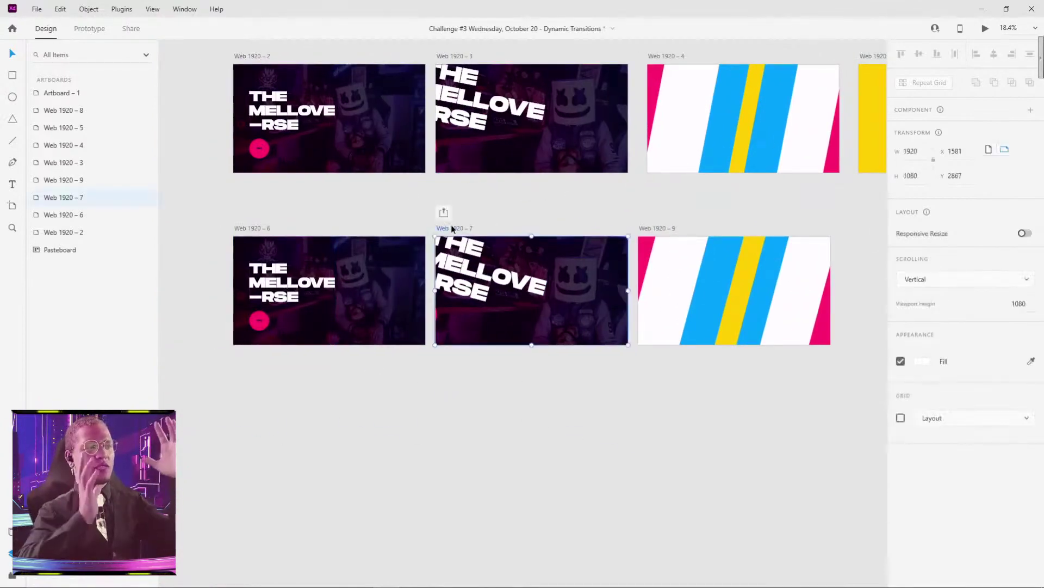
{"action": "scroll", "coordinate": [611, 214], "scroll_direction": "right", "scroll_amount": 2}
{"action": "left_click", "coordinate": [578, 219]}
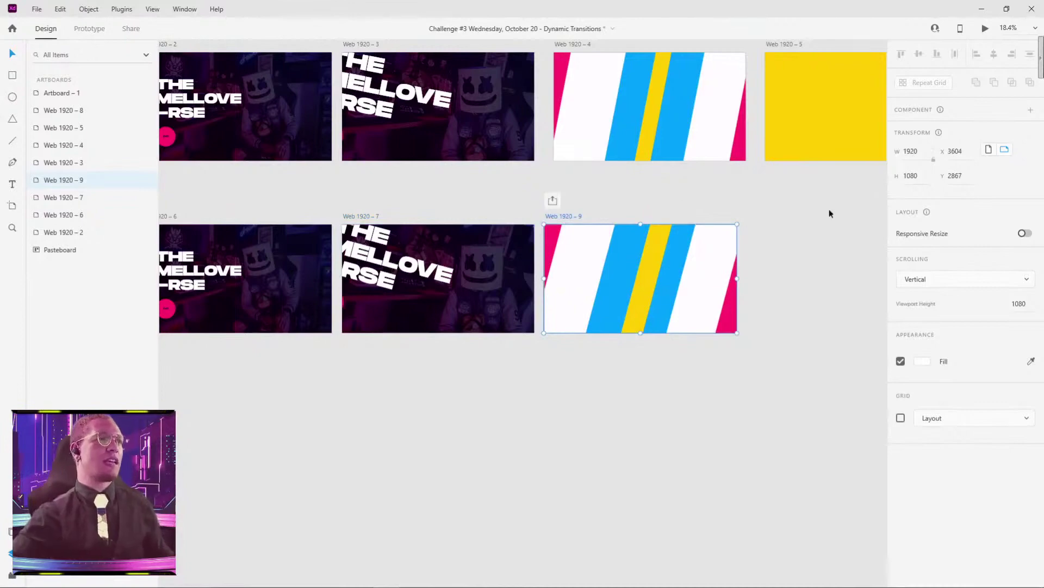
{"action": "scroll", "coordinate": [542, 224], "scroll_direction": "right", "scroll_amount": 3}
{"action": "left_click_drag", "start_coordinate": [391, 203], "coordinate": [609, 199]}
{"action": "scroll", "coordinate": [753, 236], "scroll_direction": "up", "scroll_amount": 3}
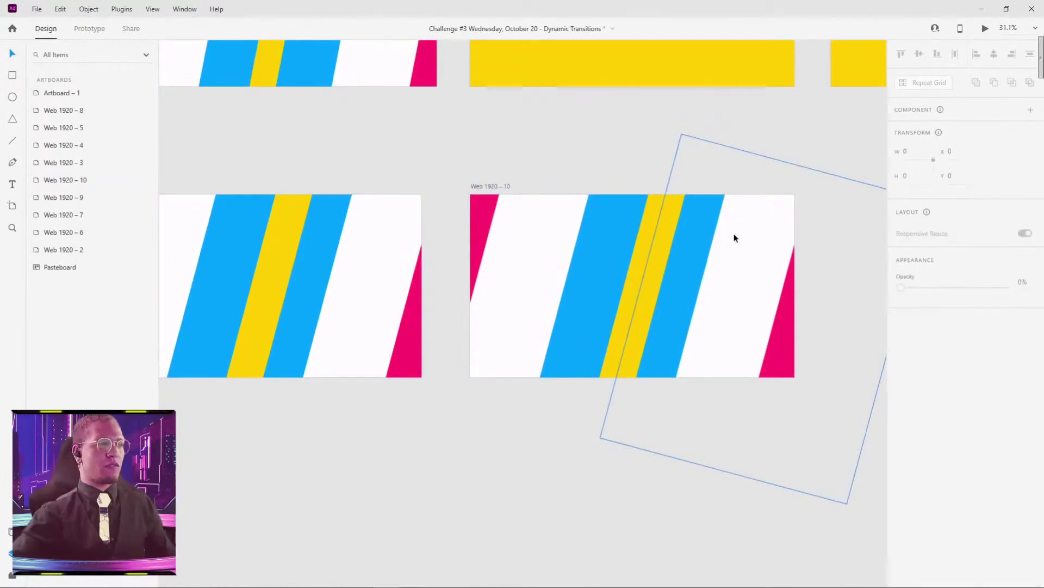
Narrow the pink rectangle of the "left" group on "Web 1920 – 10" to about 390 px wide, pulling it off the artboard.
{"action": "double_click", "coordinate": [483, 210]}
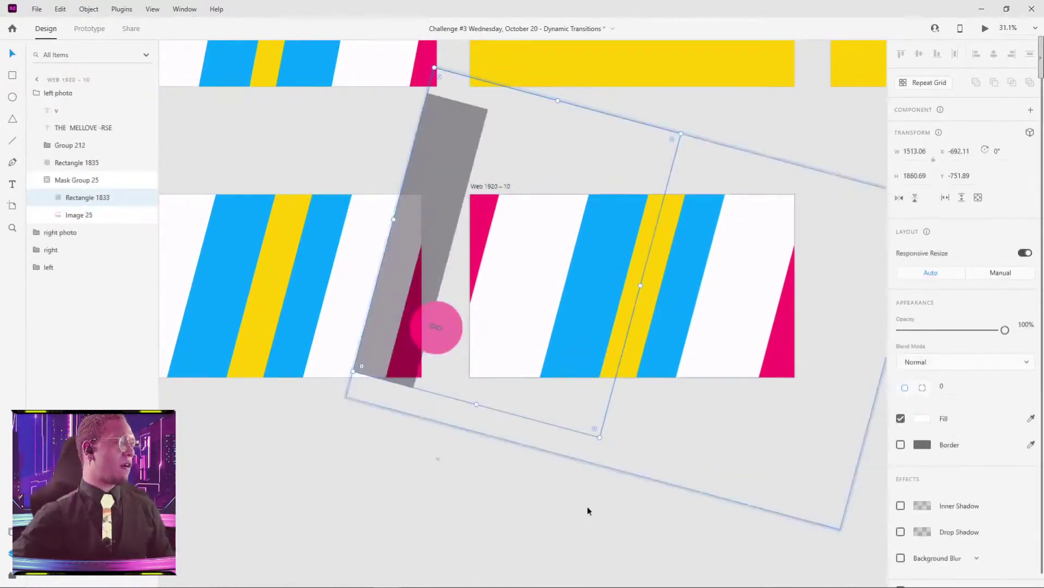
{"action": "left_click", "coordinate": [587, 510]}
{"action": "left_click", "coordinate": [481, 223]}
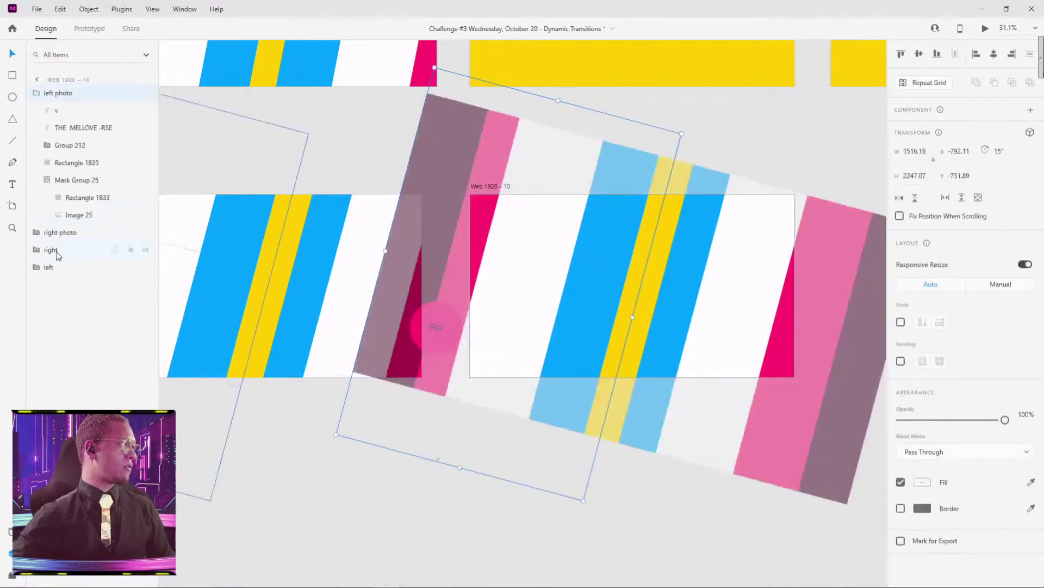
{"action": "left_click", "coordinate": [53, 267]}
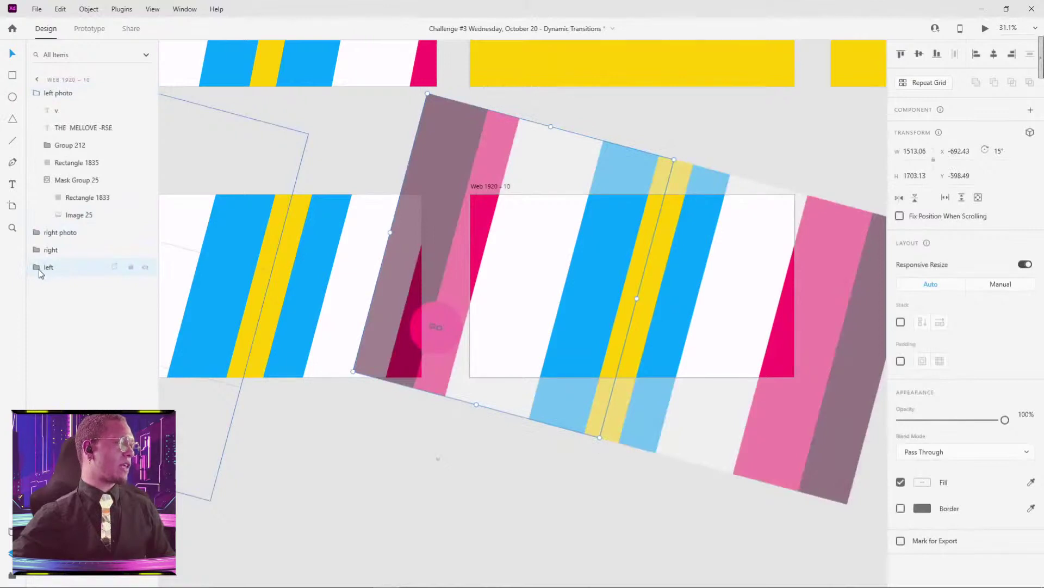
{"action": "left_click", "coordinate": [37, 267]}
{"action": "left_click", "coordinate": [60, 284]}
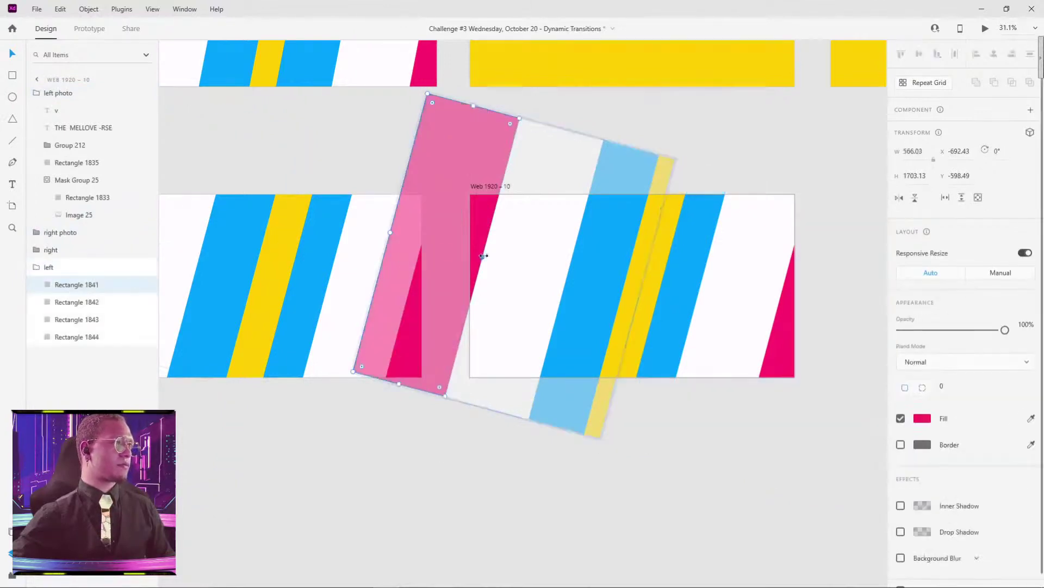
{"action": "left_click_drag", "start_coordinate": [483, 257], "coordinate": [455, 243]}
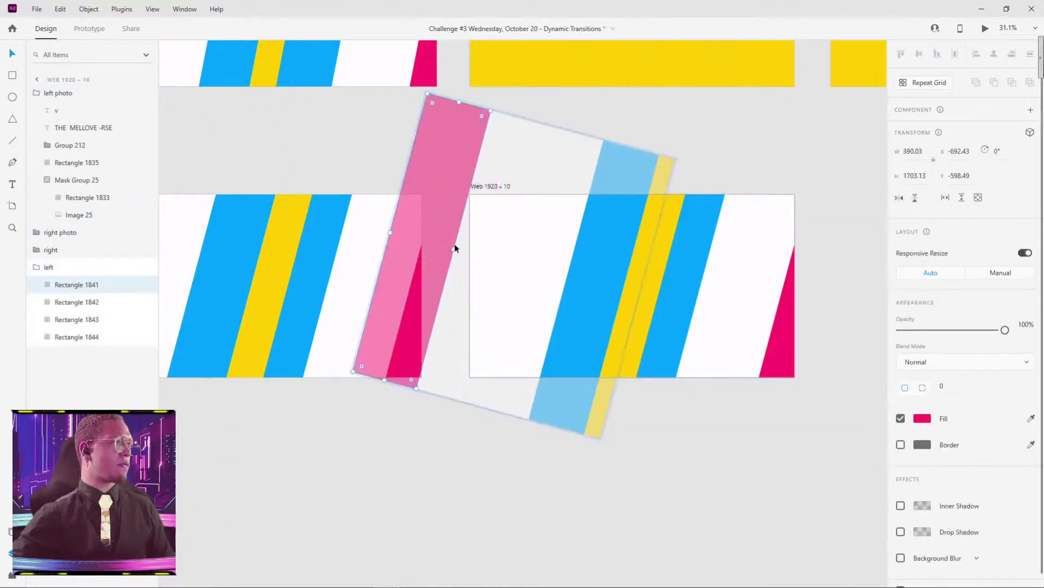
Narrow the "left" group's white rectangle to about 391 px and its blue rectangle to about 322 px, uncovering the yellow layer.
{"action": "left_click", "coordinate": [76, 302]}
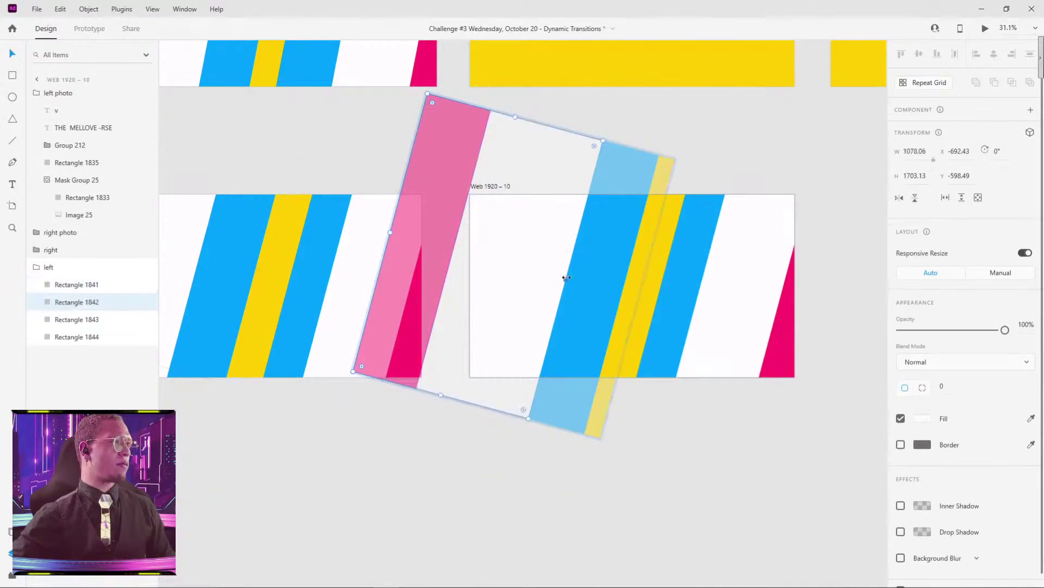
{"action": "left_click_drag", "start_coordinate": [566, 282], "coordinate": [457, 238]}
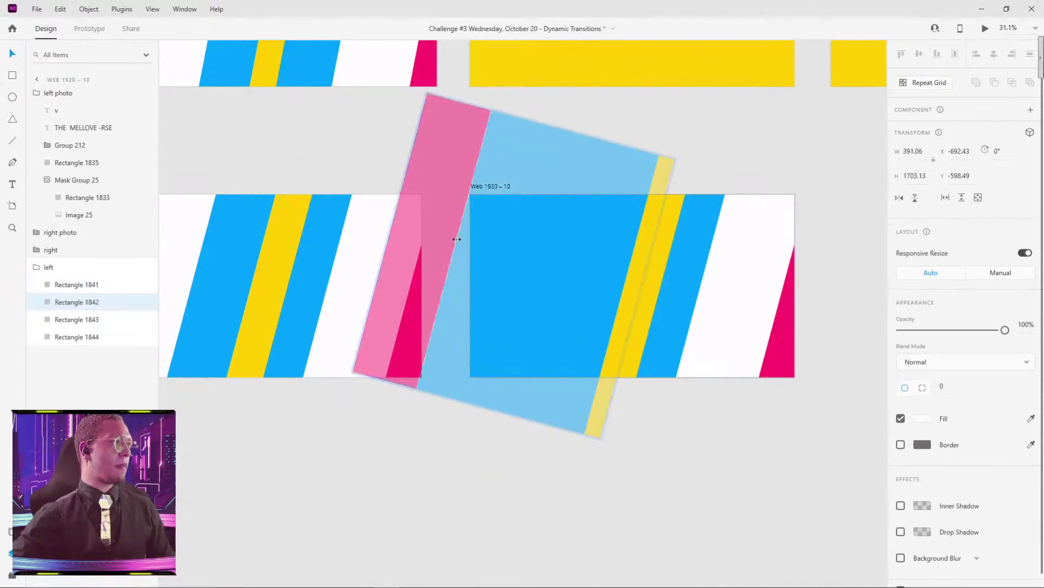
{"action": "left_click", "coordinate": [76, 319]}
{"action": "left_click_drag", "start_coordinate": [623, 292], "coordinate": [442, 247]}
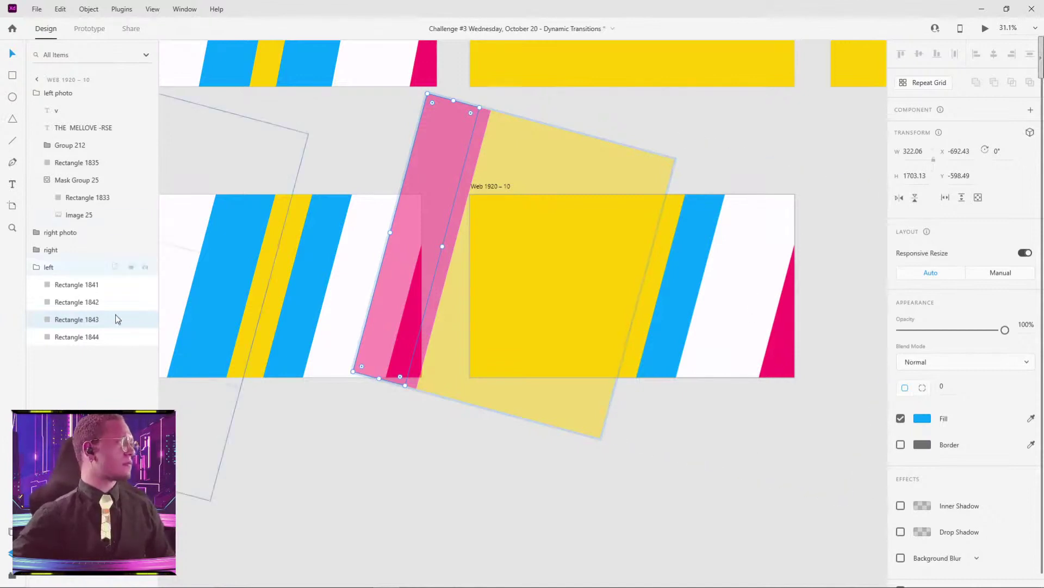
{"action": "left_click", "coordinate": [38, 267]}
Narrow the pink rectangle of the "right" group on "Web 1920 – 10" to about 388 px wide, toward its outer edge.
{"action": "left_click", "coordinate": [40, 252]}
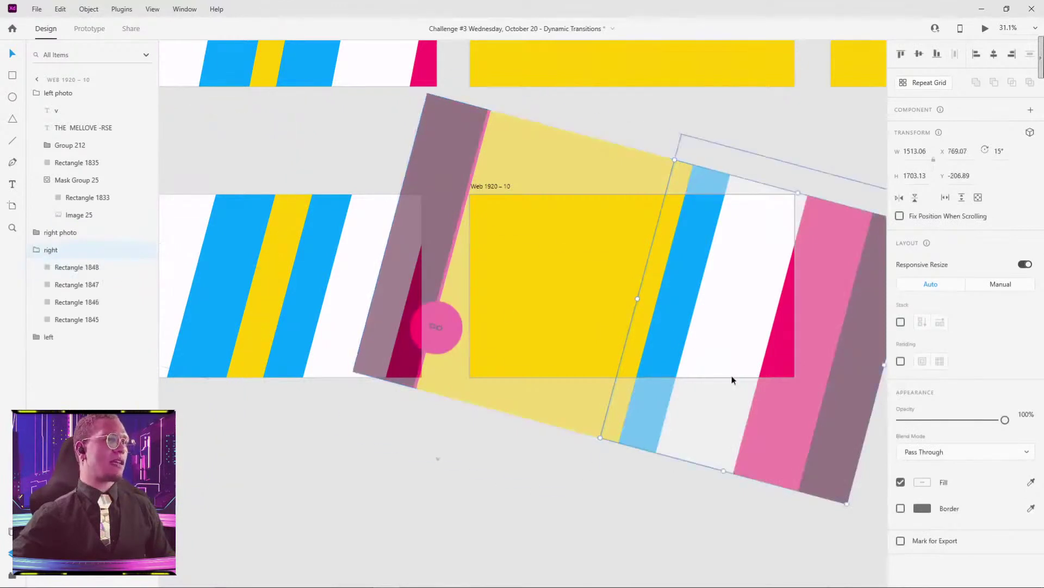
{"action": "left_click_drag", "start_coordinate": [733, 376], "coordinate": [527, 271]}
{"action": "left_click", "coordinate": [69, 269]}
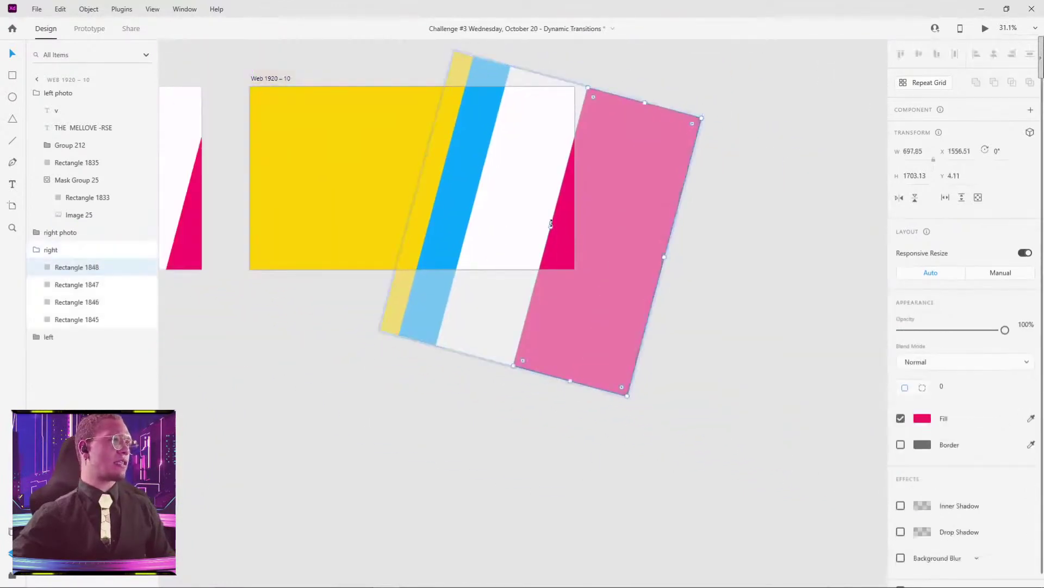
{"action": "left_click_drag", "start_coordinate": [602, 237], "coordinate": [600, 238]}
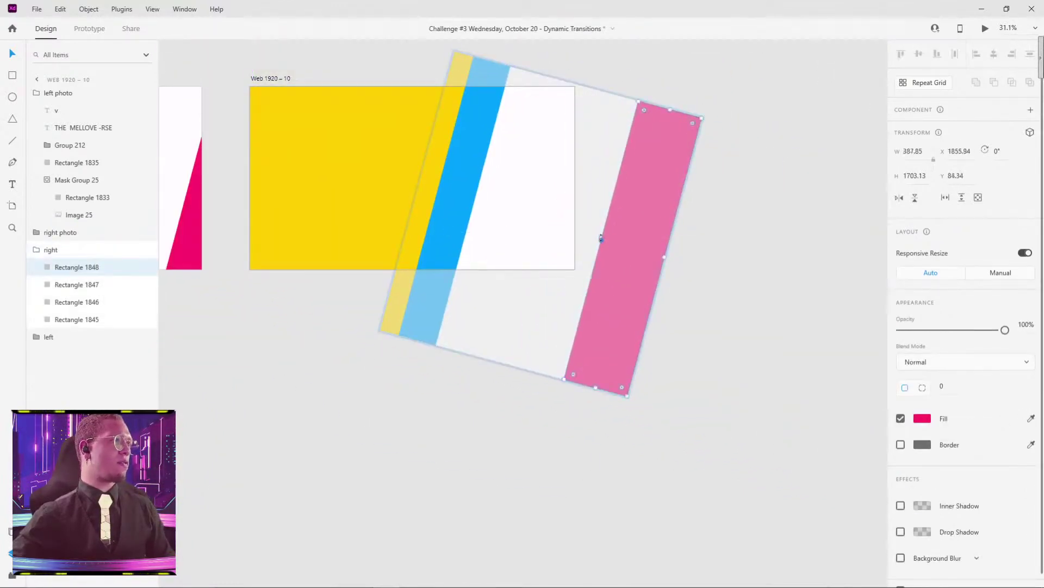
Narrow the "right" group's white rectangle to about 464 px and its blue rectangle to about 465 px, toward their outer edges.
{"action": "left_click", "coordinate": [513, 196], "text": "ctrl"}
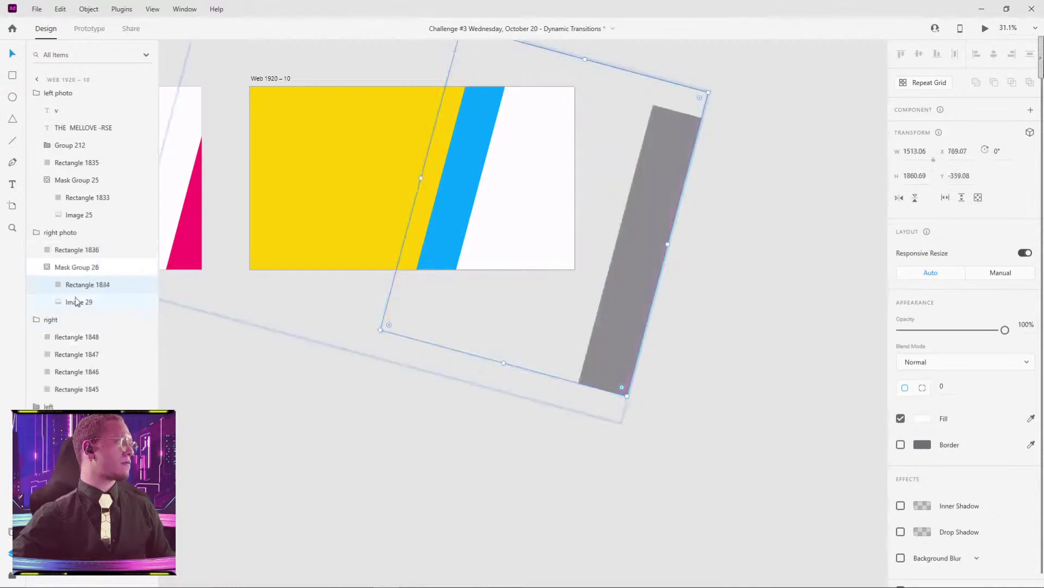
{"action": "left_click", "coordinate": [48, 319]}
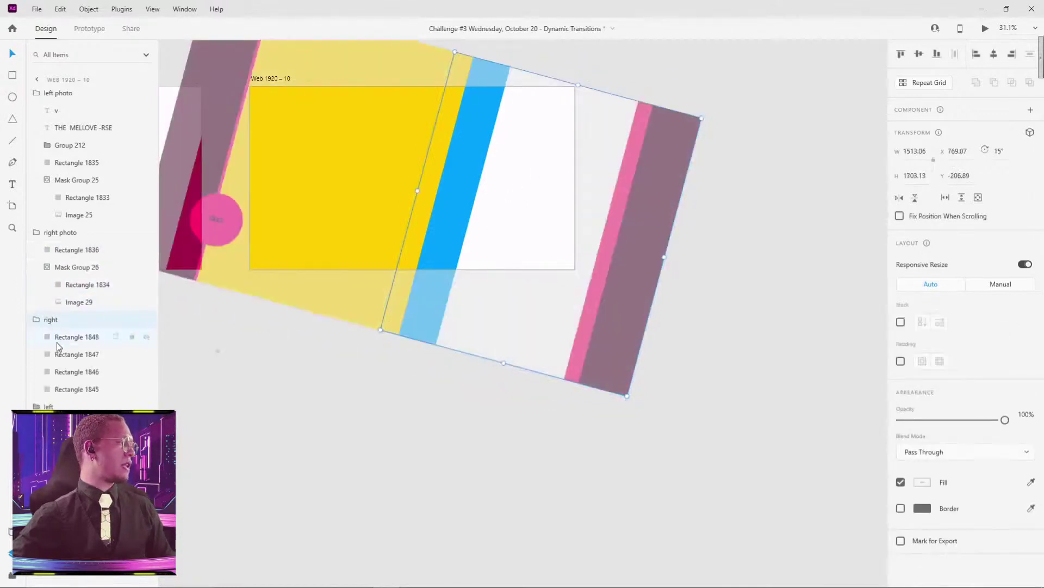
{"action": "left_click", "coordinate": [62, 337]}
{"action": "left_click", "coordinate": [71, 354]}
{"action": "left_click_drag", "start_coordinate": [474, 207], "coordinate": [593, 231]}
{"action": "left_click", "coordinate": [77, 371]}
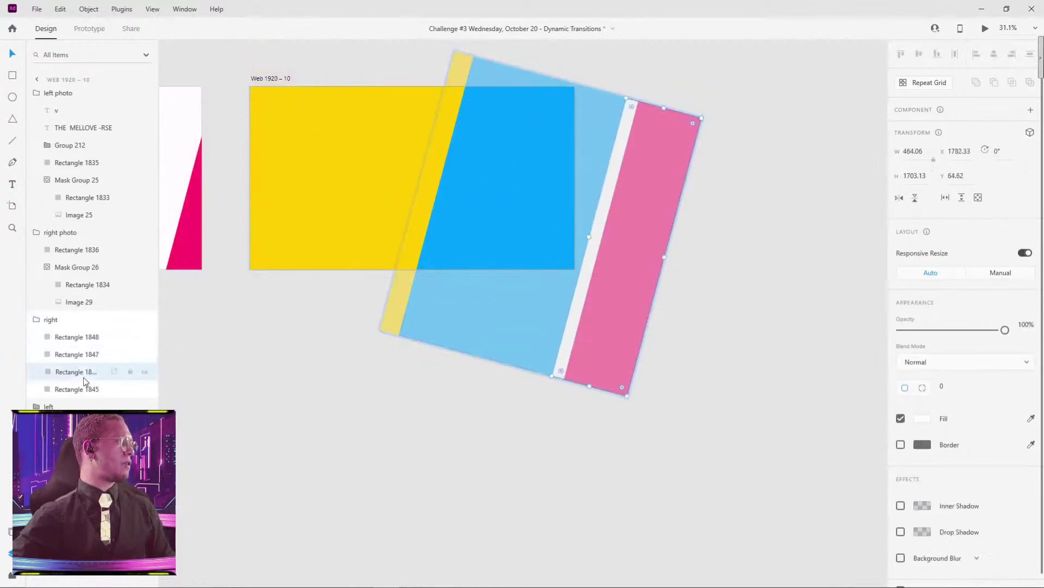
{"action": "left_click_drag", "start_coordinate": [436, 196], "coordinate": [595, 210]}
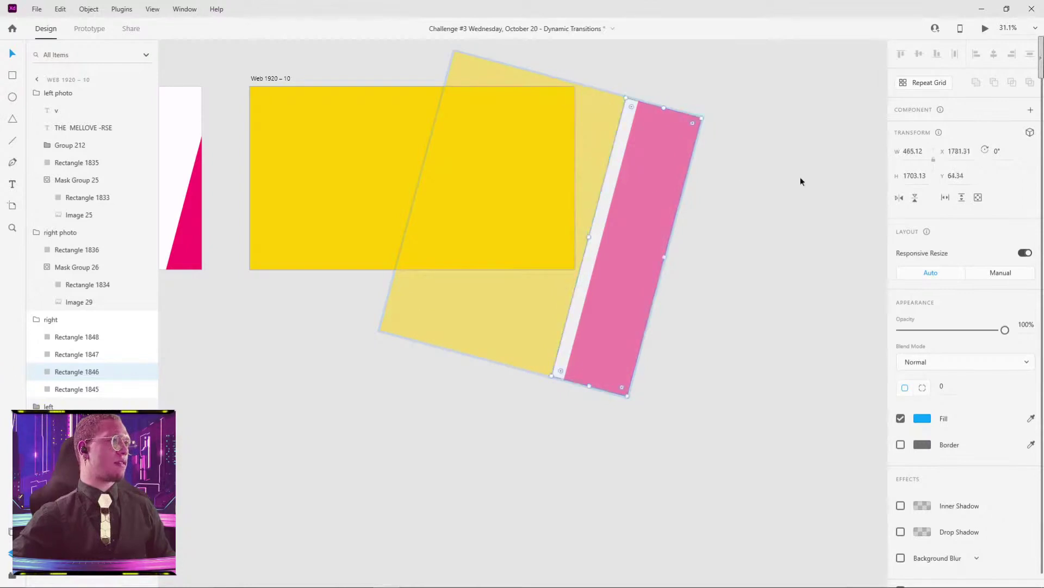
{"action": "left_click", "coordinate": [800, 179]}
Duplicate the yellow artboard "Web 1920 – 10" and place the copy beside it, directly below the "tada!" artboard.
{"action": "scroll", "coordinate": [766, 143], "scroll_direction": "down", "scroll_amount": 5}
{"action": "left_click_drag", "start_coordinate": [696, 214], "coordinate": [558, 319]}
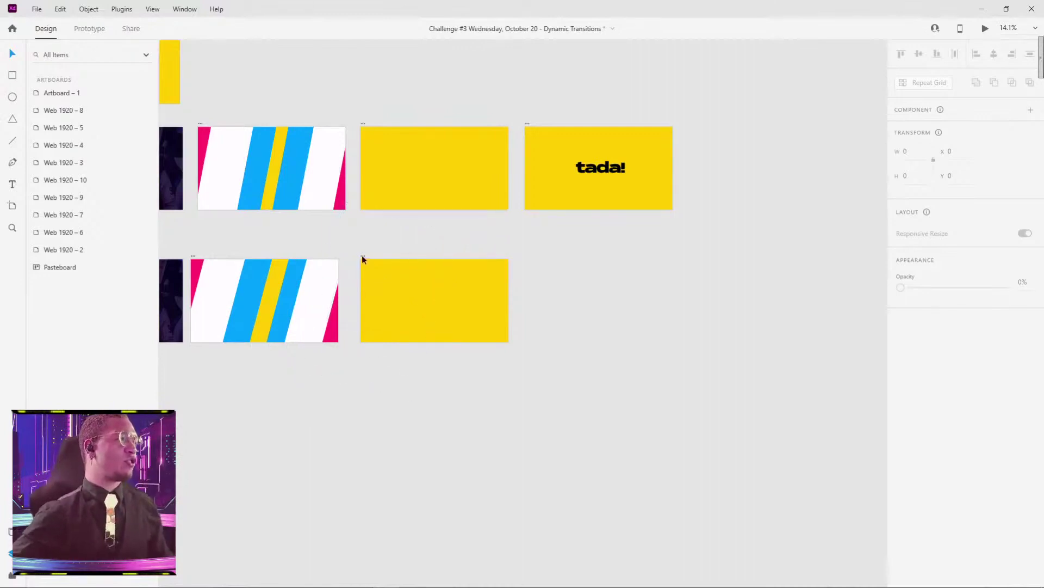
{"action": "left_click_drag", "start_coordinate": [362, 259], "coordinate": [527, 240]}
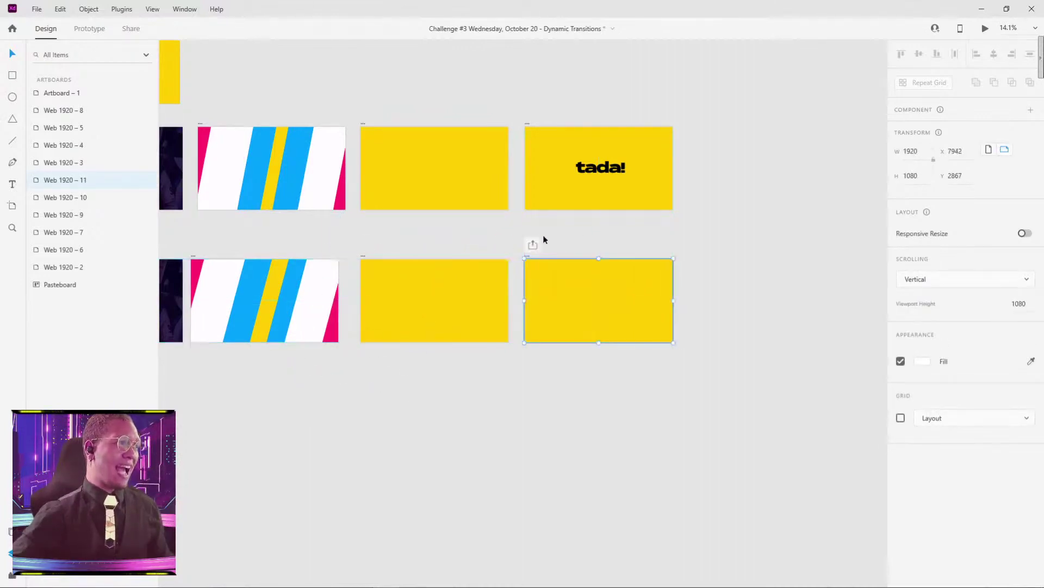
{"action": "left_click", "coordinate": [811, 258]}
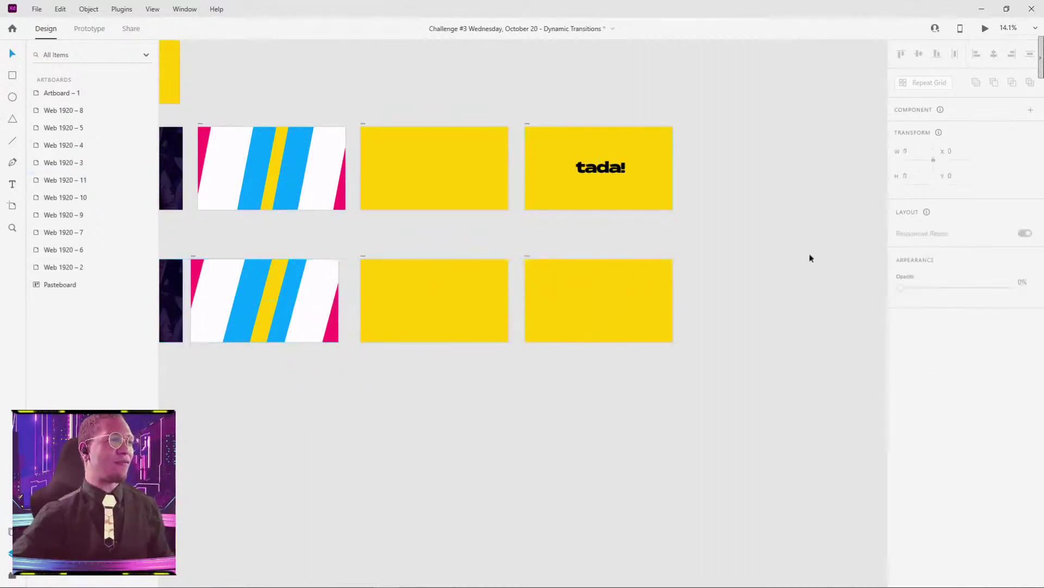
Copy the "tada!" text from the upper row's last artboard into the yellow artboard "Web 1920 – 11".
{"action": "left_click", "coordinate": [599, 167]}
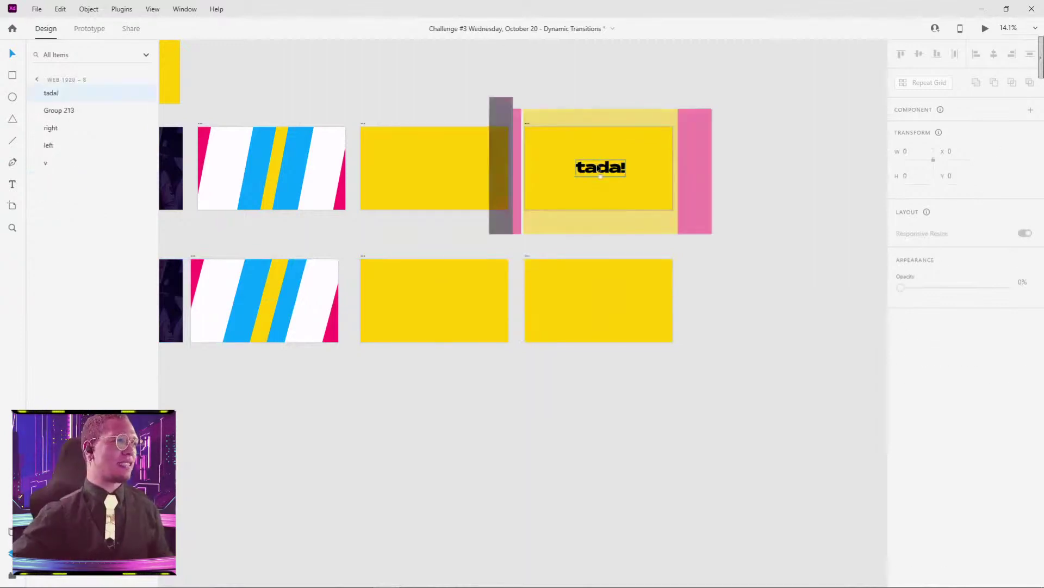
{"action": "left_click", "coordinate": [761, 173]}
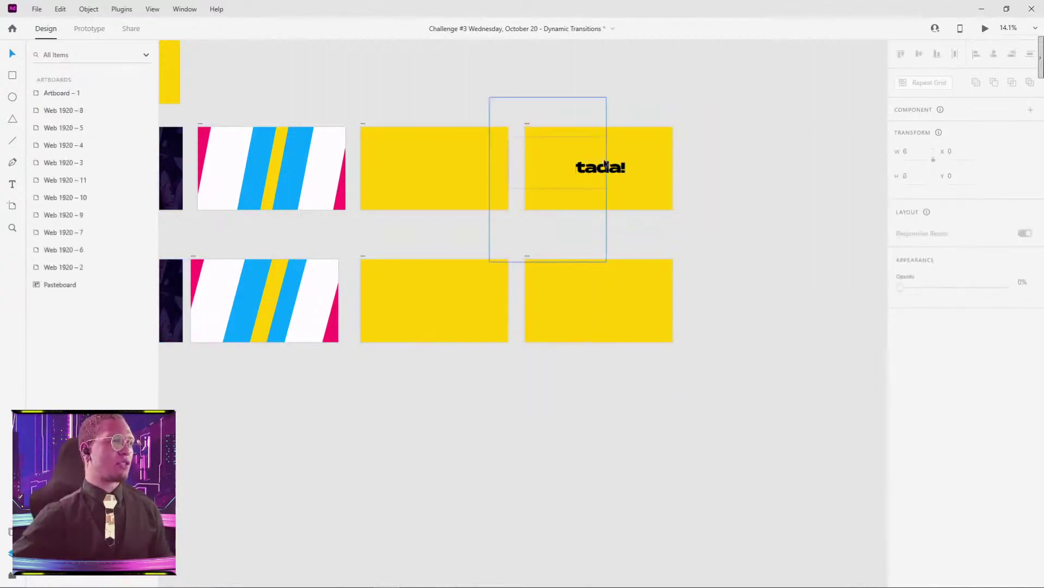
{"action": "left_click", "coordinate": [583, 172]}
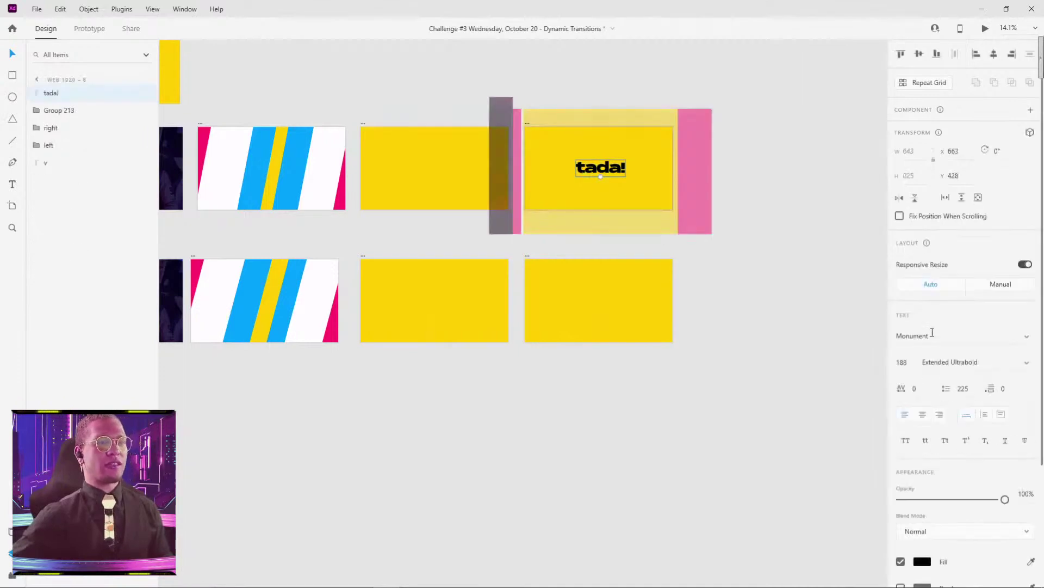
{"action": "left_click", "coordinate": [935, 335]}
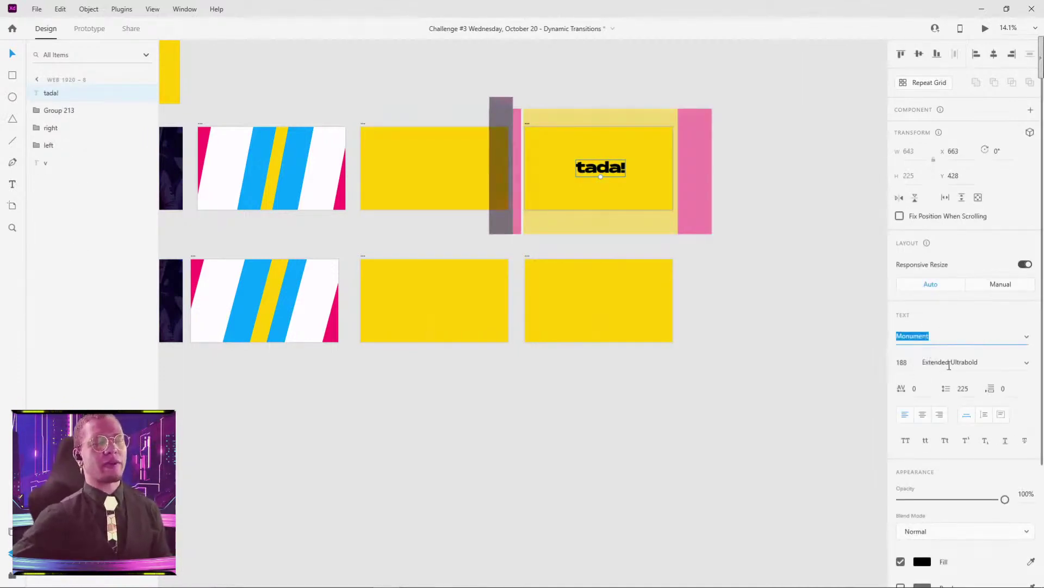
{"action": "left_click", "coordinate": [699, 342]}
{"action": "scroll", "coordinate": [586, 296], "scroll_direction": "up", "scroll_amount": 4}
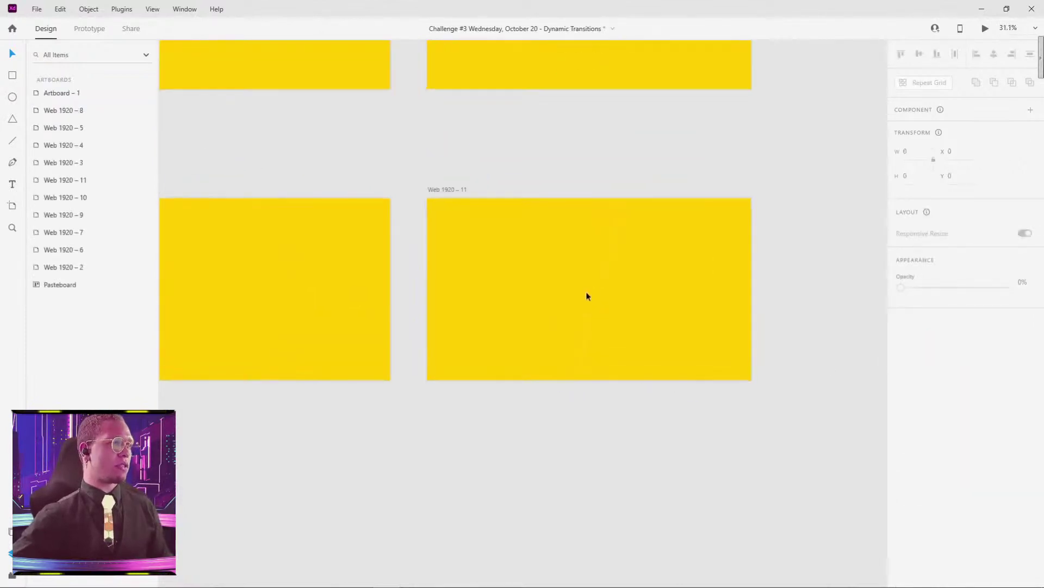
{"action": "left_click", "coordinate": [587, 295]}
{"action": "key", "text": "Escape"}
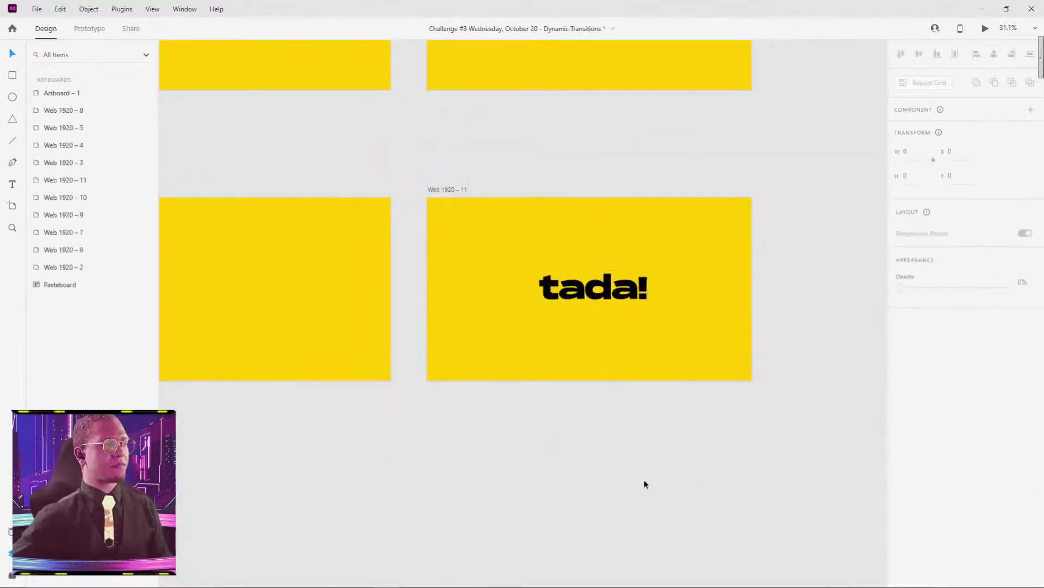
{"action": "left_click_drag", "start_coordinate": [644, 484], "coordinate": [737, 412]}
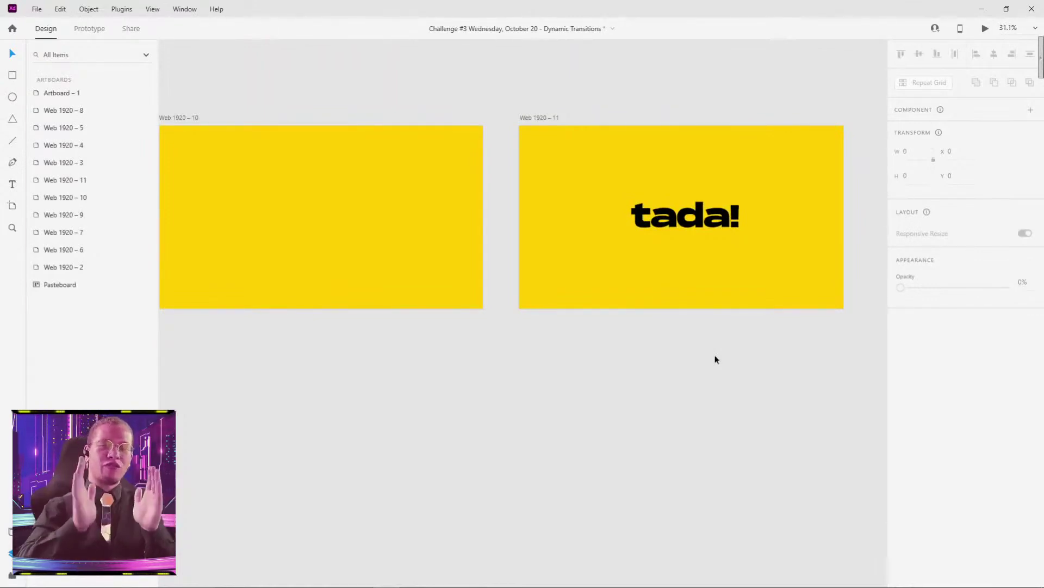
Place another copy of the "tada!" text at about Y 623 on "Web 1920 – 10" and make it fully transparent.
{"action": "left_click", "coordinate": [714, 217]}
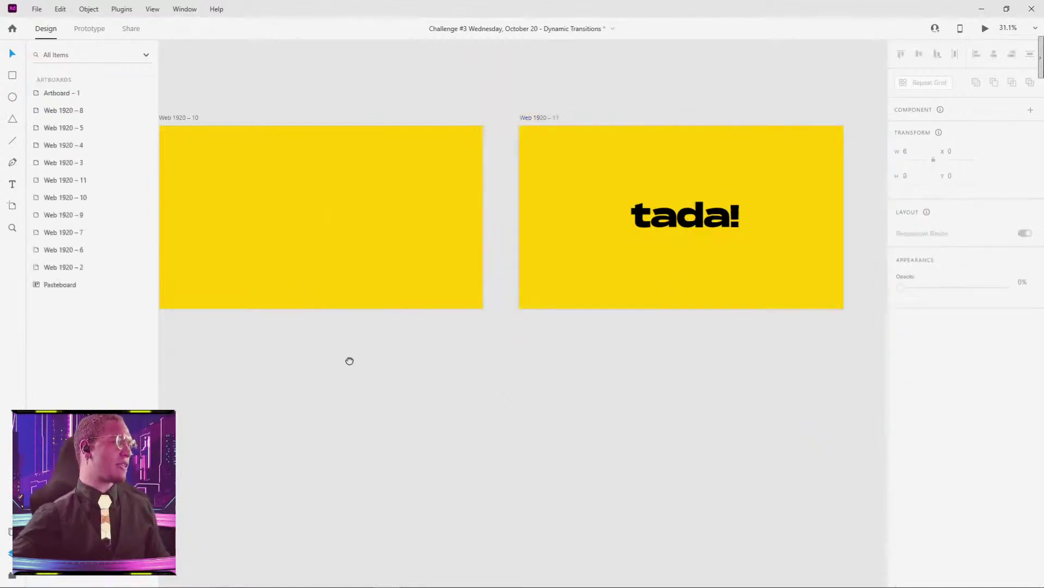
{"action": "scroll", "coordinate": [419, 212], "scroll_direction": "left", "scroll_amount": 3}
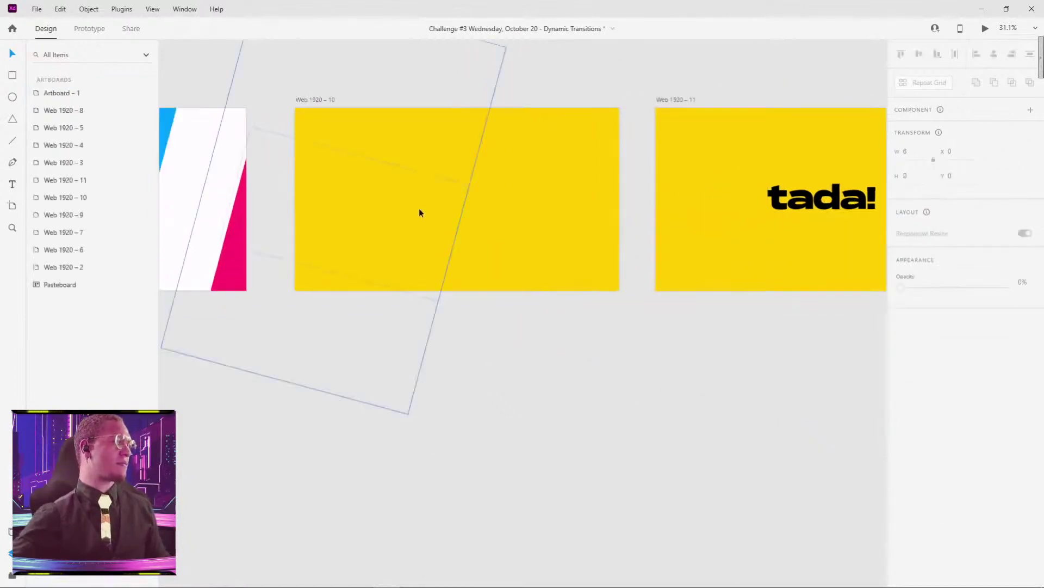
{"action": "left_click", "coordinate": [419, 212]}
{"action": "key", "text": "ctrl+v"}
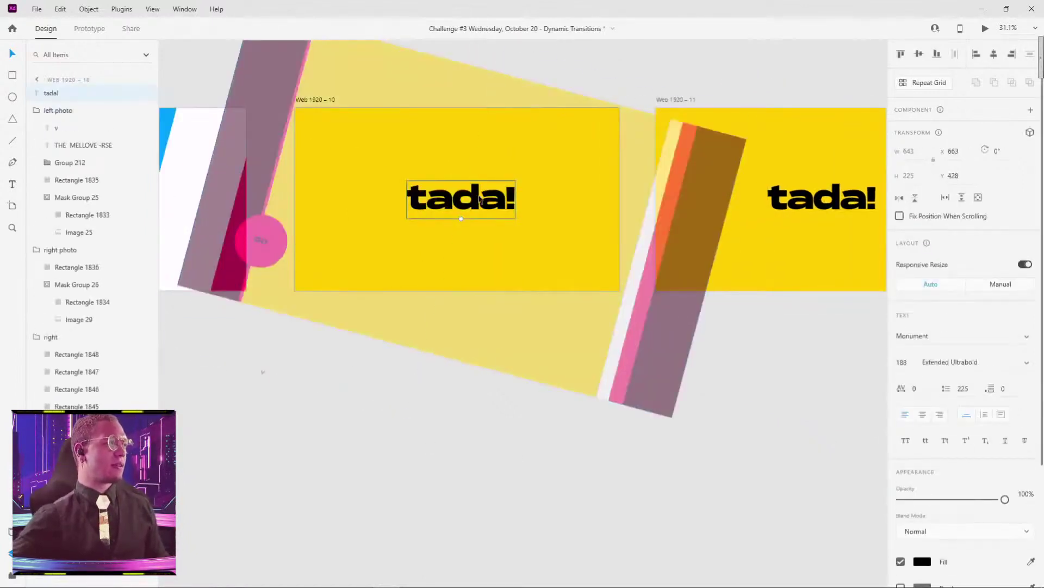
{"action": "left_click_drag", "start_coordinate": [479, 200], "coordinate": [477, 231]}
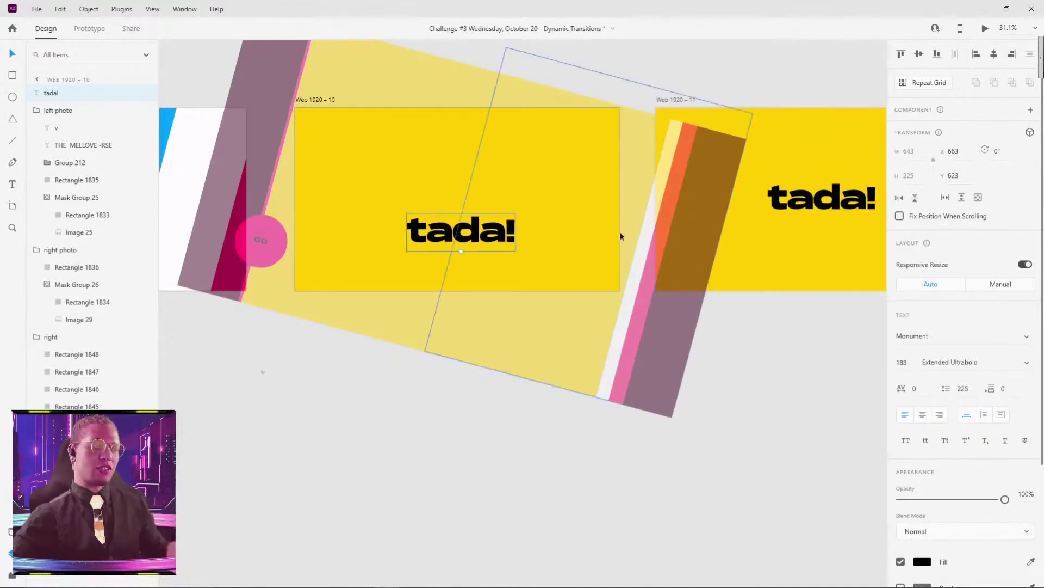
{"action": "left_click_drag", "start_coordinate": [1006, 499], "coordinate": [838, 513]}
{"action": "left_click", "coordinate": [838, 513]}
Examine the interaction settings of "Web 1920 – 6" and the contents of its GO button group.
{"action": "scroll", "coordinate": [702, 508], "scroll_direction": "down", "scroll_amount": 6}
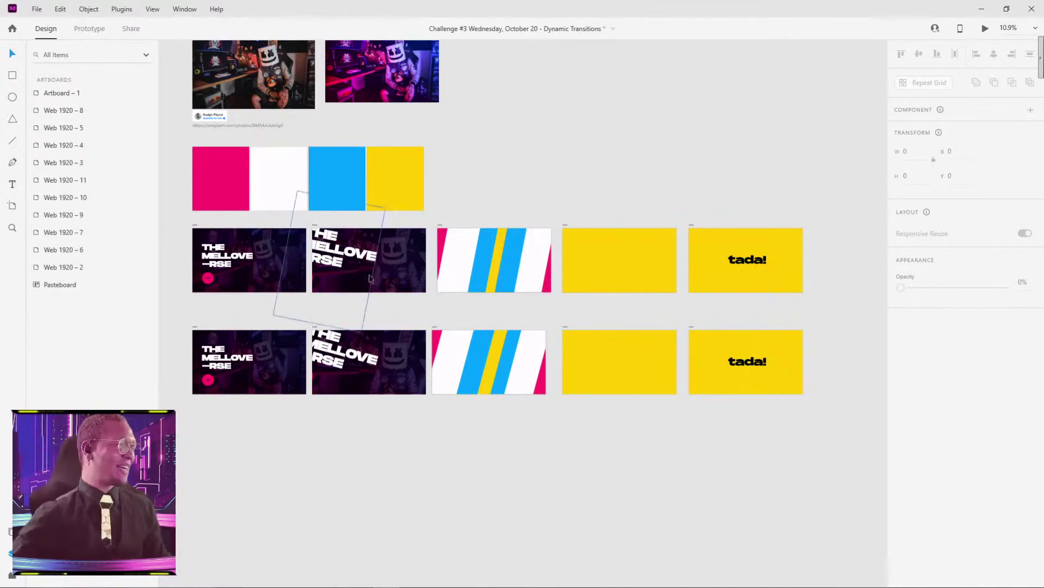
{"action": "scroll", "coordinate": [198, 302], "scroll_direction": "up", "scroll_amount": 3}
{"action": "left_click_drag", "start_coordinate": [198, 302], "coordinate": [238, 219]}
{"action": "left_click", "coordinate": [224, 243]}
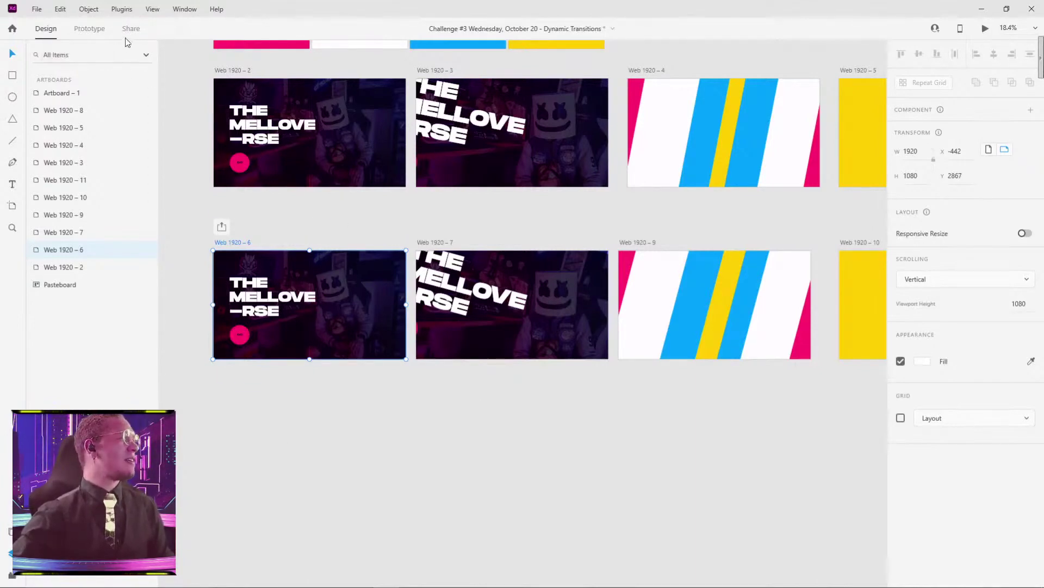
{"action": "left_click", "coordinate": [83, 33]}
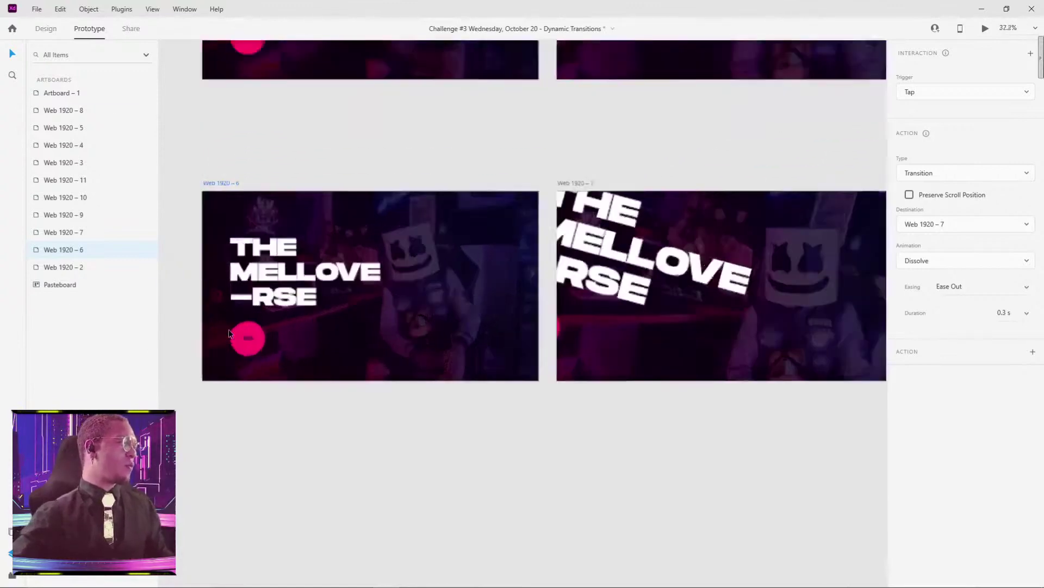
{"action": "key", "text": "ctrl+3"}
{"action": "left_click", "coordinate": [47, 36]}
{"action": "double_click", "coordinate": [257, 357]}
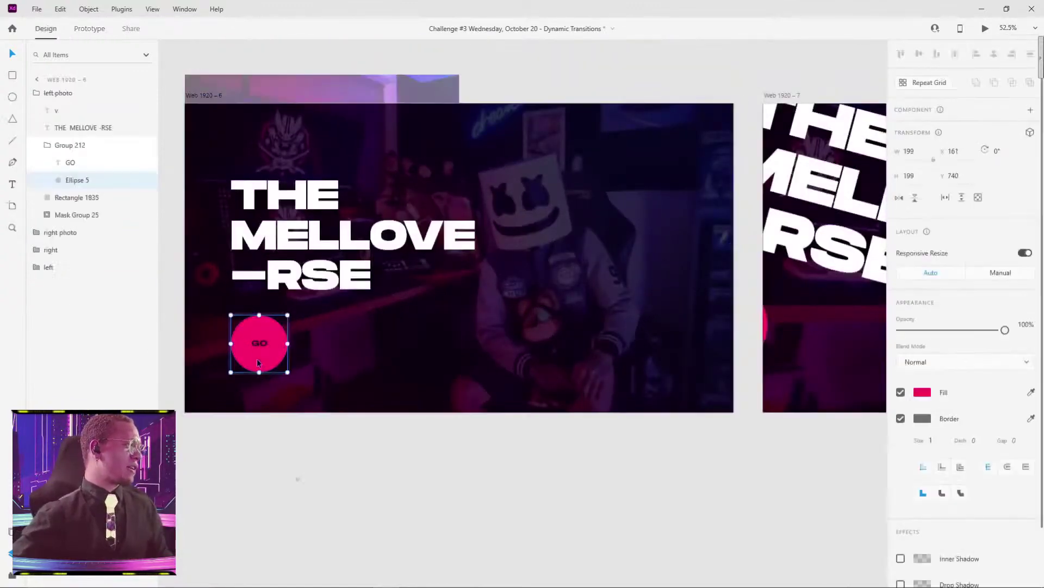
{"action": "left_click", "coordinate": [837, 457]}
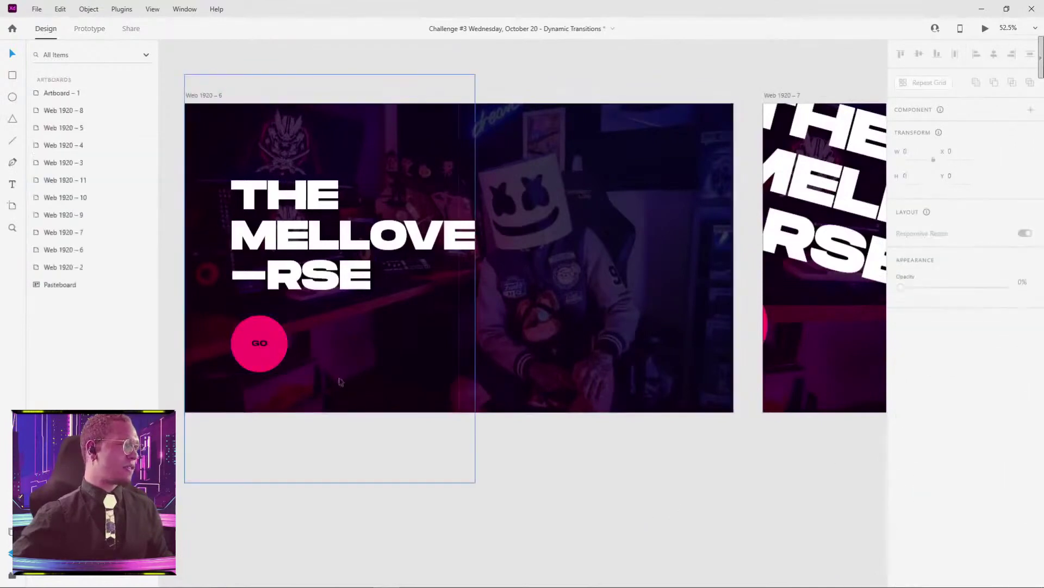
{"action": "scroll", "coordinate": [531, 320], "scroll_direction": "down", "scroll_amount": 3}
{"action": "left_click_drag", "start_coordinate": [530, 320], "coordinate": [414, 307]}
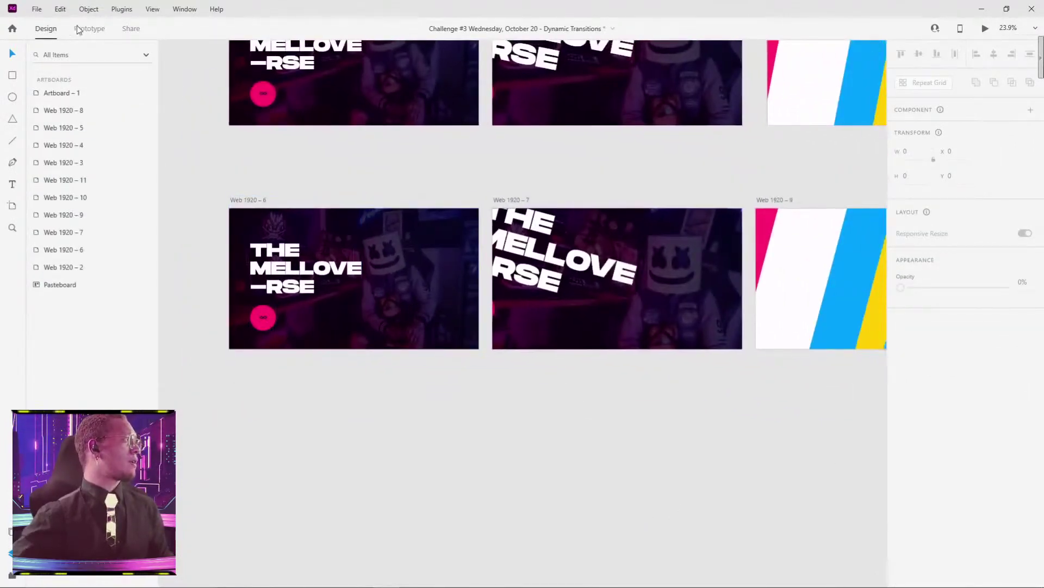
Switch to Prototype mode and try to wire the GO button group on "Web 1920 – 6" to the neighbouring artboard.
{"action": "key", "text": "ctrl+Tab"}
{"action": "left_click", "coordinate": [264, 324]}
{"action": "double_click", "coordinate": [263, 321]}
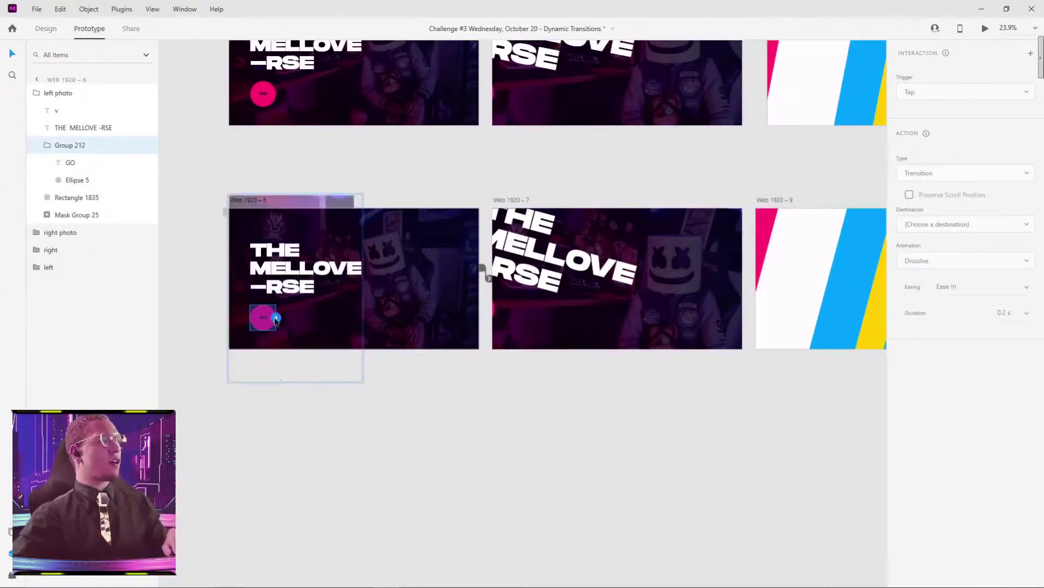
{"action": "mouse_move", "coordinate": [275, 319]}
{"action": "left_mouse_down"}
{"action": "mouse_move", "coordinate": [288, 293]}
{"action": "mouse_move", "coordinate": [280, 305]}
{"action": "left_mouse_up"}
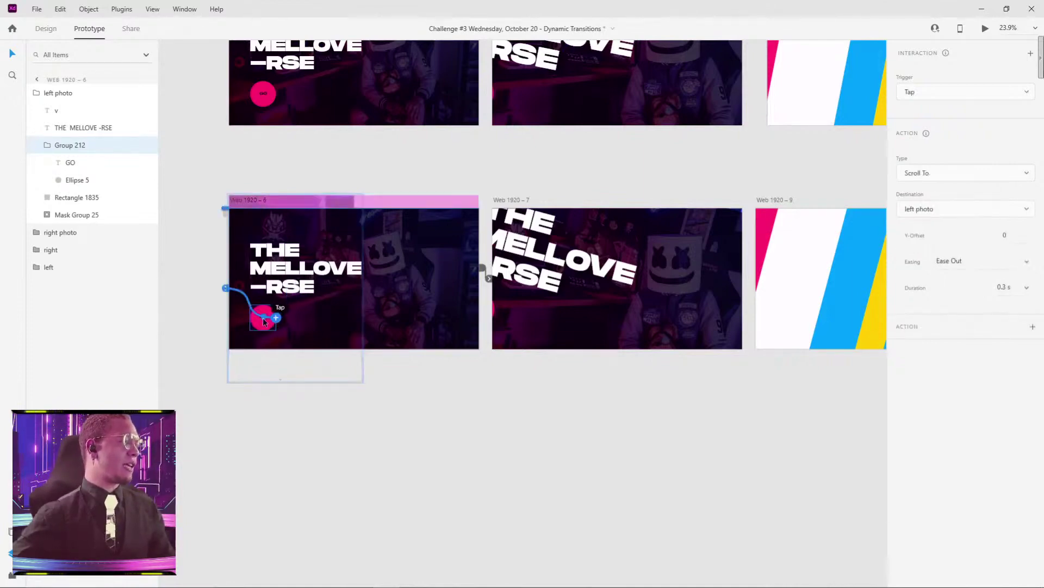
{"action": "left_click", "coordinate": [301, 410]}
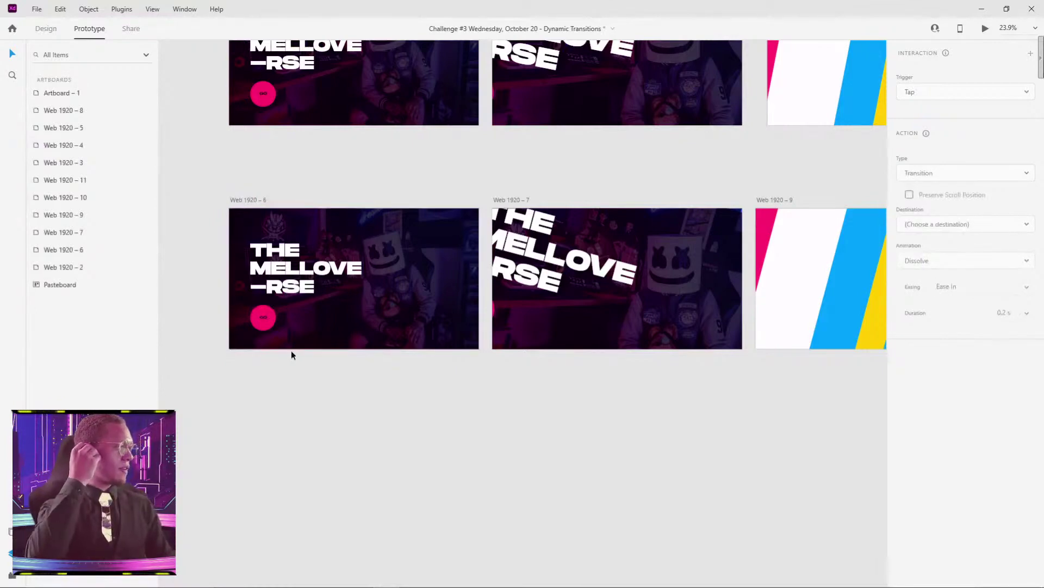
Wire the GO button group on "Web 1920 – 6" to the artboard "Web 1920 – 7" with a Tap trigger.
{"action": "double_click", "coordinate": [263, 317]}
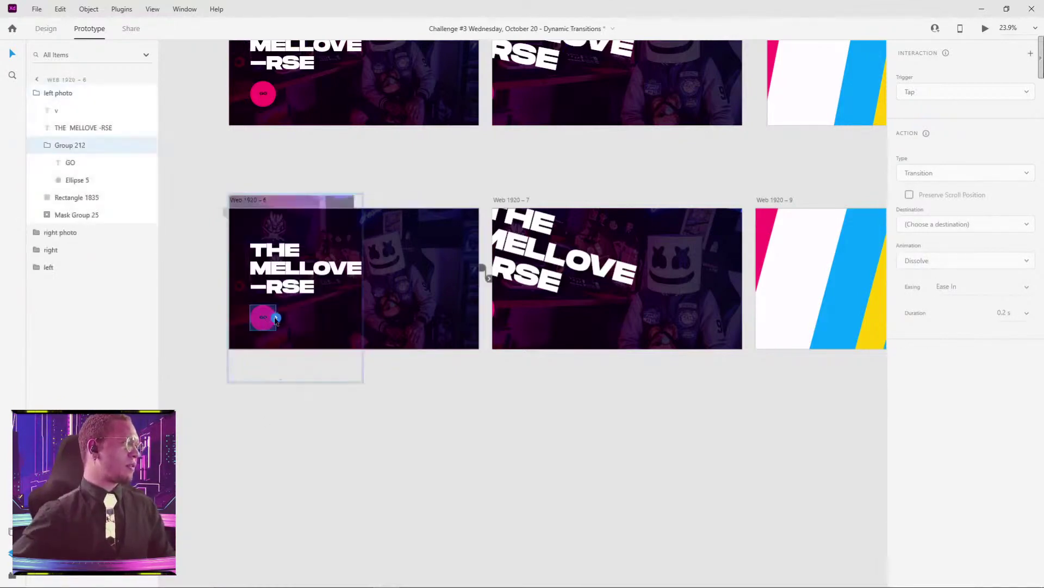
{"action": "left_click_drag", "start_coordinate": [490, 270], "coordinate": [497, 273]}
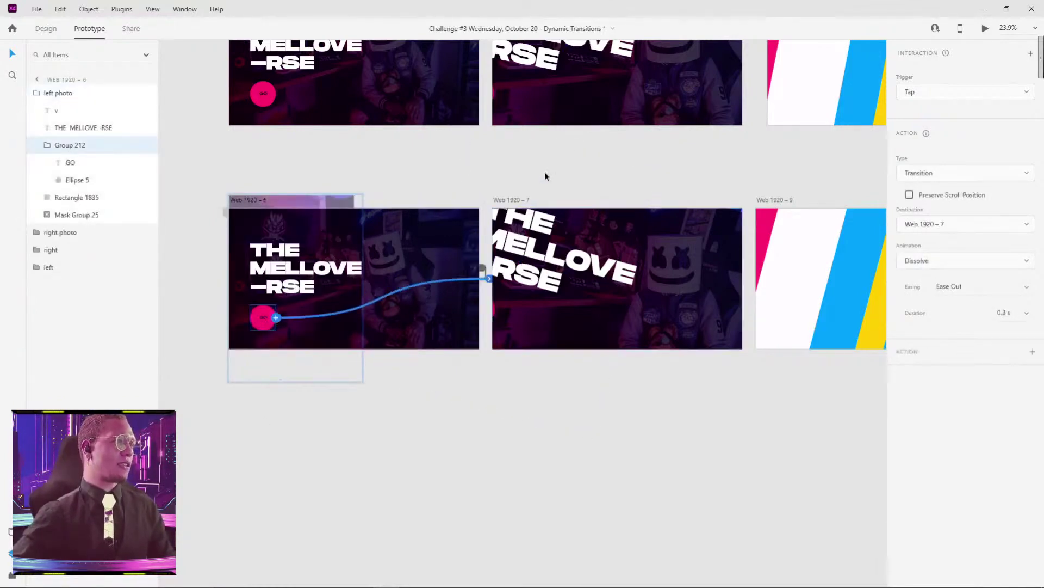
{"action": "scroll", "coordinate": [704, 165], "scroll_direction": "right", "scroll_amount": 3}
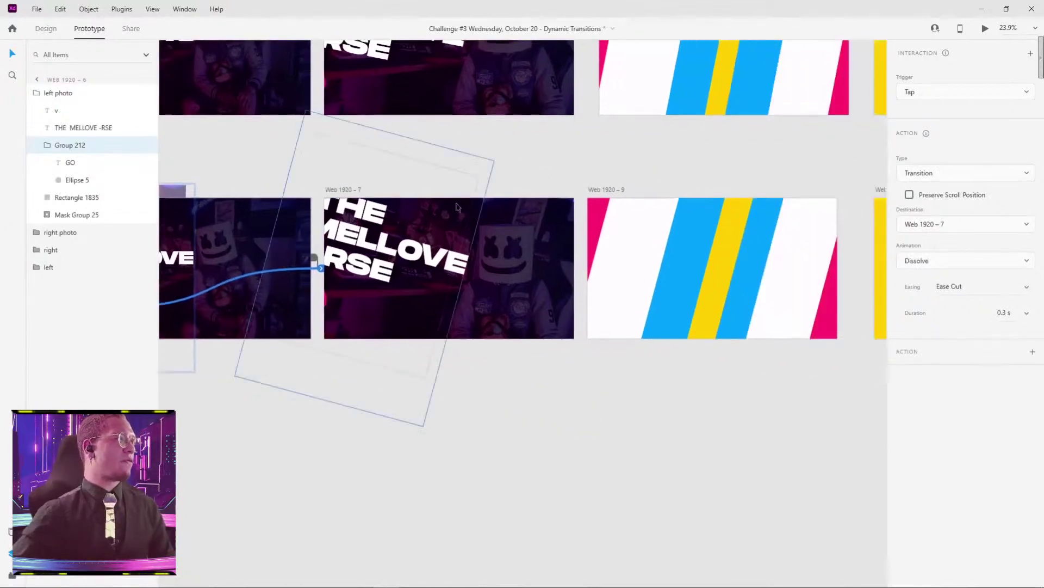
{"action": "left_click", "coordinate": [490, 140]}
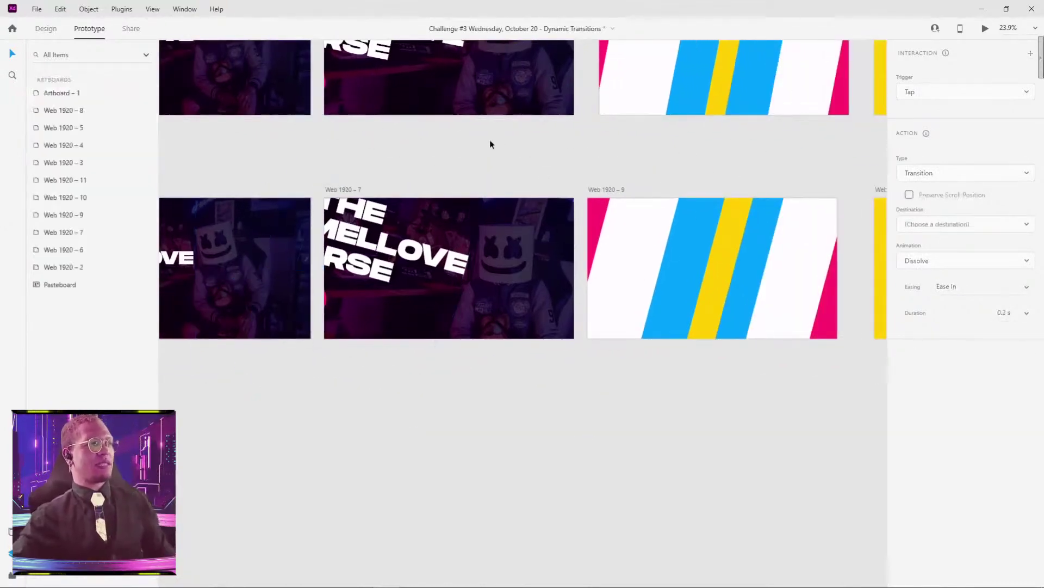
Connect the whole artboard "Web 1920 – 7" to the striped artboard "Web 1920 – 9".
{"action": "left_click", "coordinate": [347, 191]}
{"action": "scroll", "coordinate": [518, 163], "scroll_direction": "right", "scroll_amount": 2}
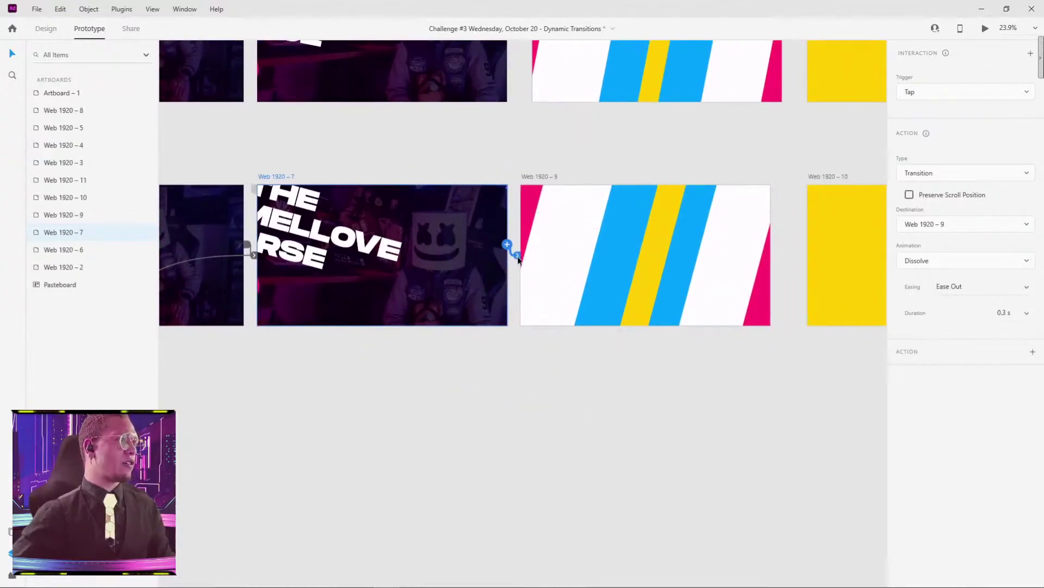
{"action": "mouse_move", "coordinate": [518, 261]}
{"action": "left_mouse_down"}
{"action": "mouse_move", "coordinate": [512, 239]}
{"action": "mouse_move", "coordinate": [526, 238]}
{"action": "mouse_move", "coordinate": [516, 241]}
{"action": "left_mouse_up"}
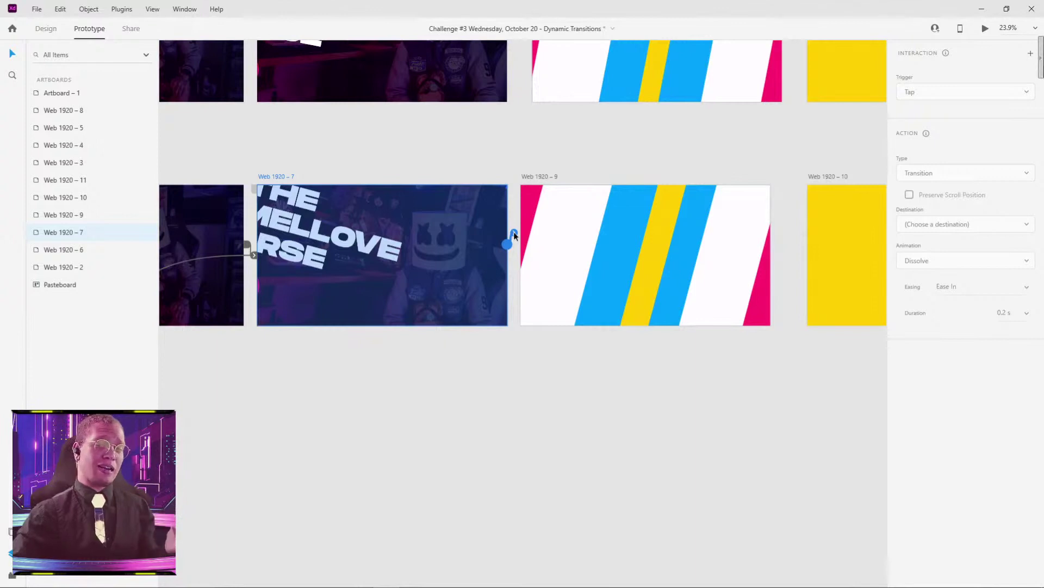
{"action": "left_click_drag", "start_coordinate": [514, 235], "coordinate": [538, 229]}
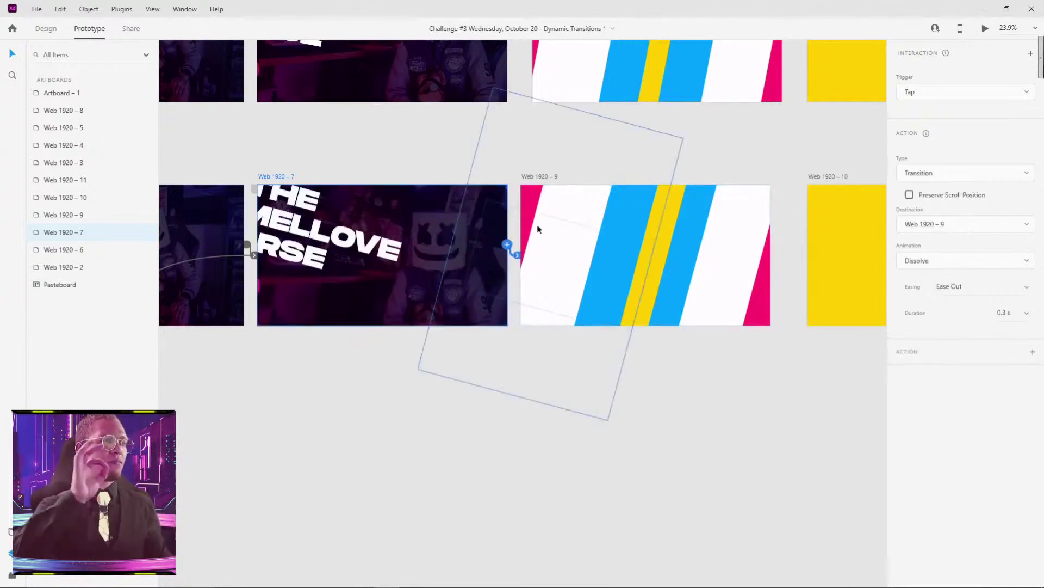
Give the interaction from "Web 1920 – 7" to "Web 1920 – 9" a Time trigger and the Auto-Animate action type.
{"action": "left_click", "coordinate": [958, 93]}
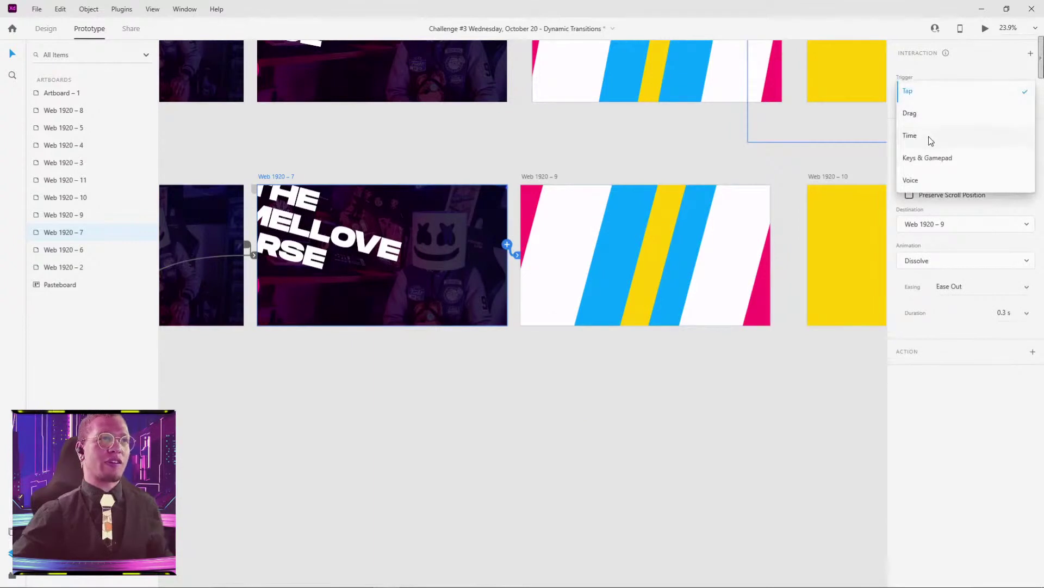
{"action": "left_click", "coordinate": [931, 141]}
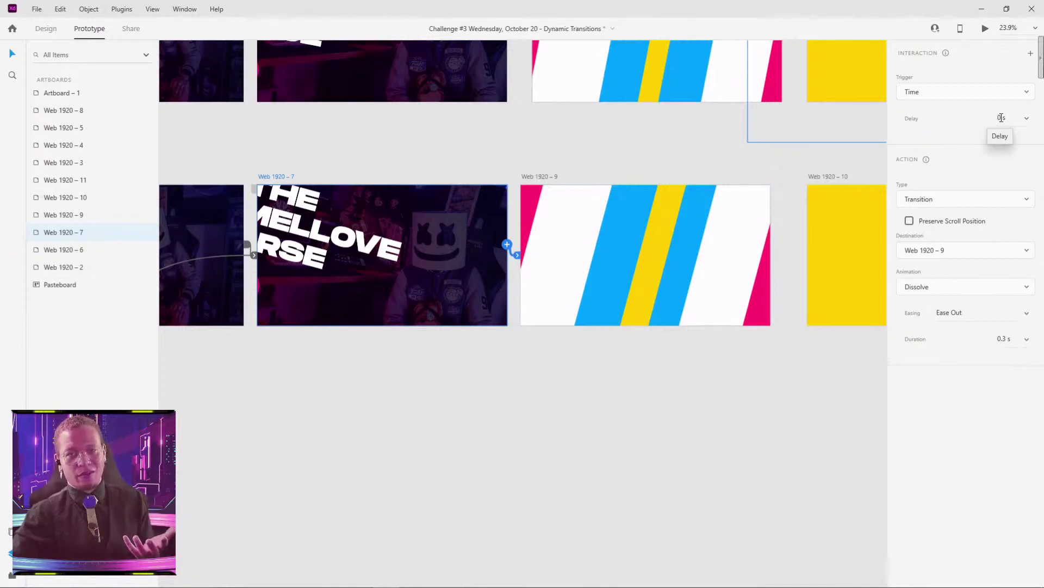
{"action": "left_click", "coordinate": [999, 199]}
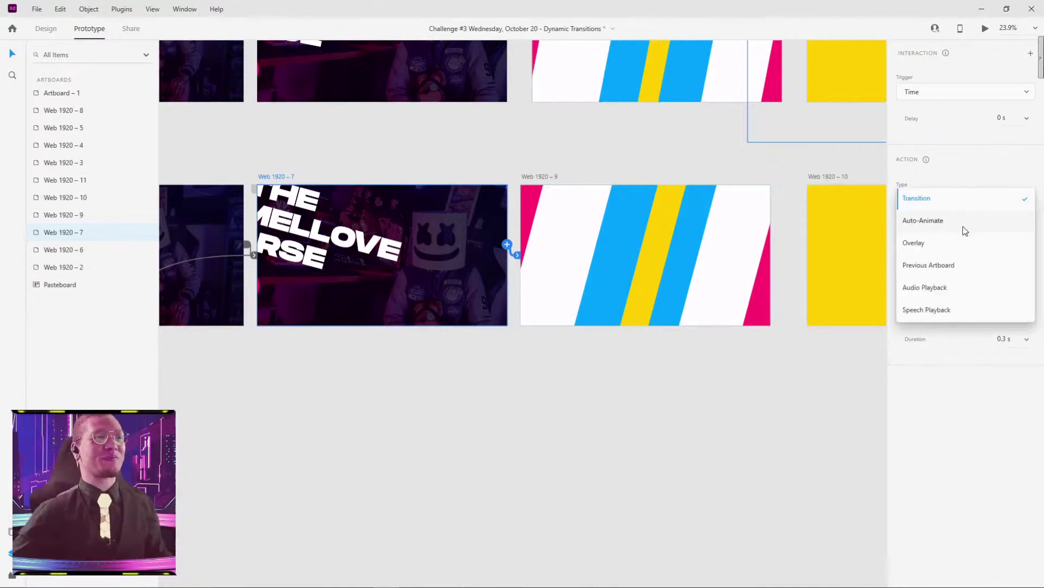
{"action": "left_click", "coordinate": [927, 225]}
Set the Auto-Animate interaction of "Web 1920 – 7" to Snap easing with a duration of 0.6 s.
{"action": "left_click", "coordinate": [1019, 263]}
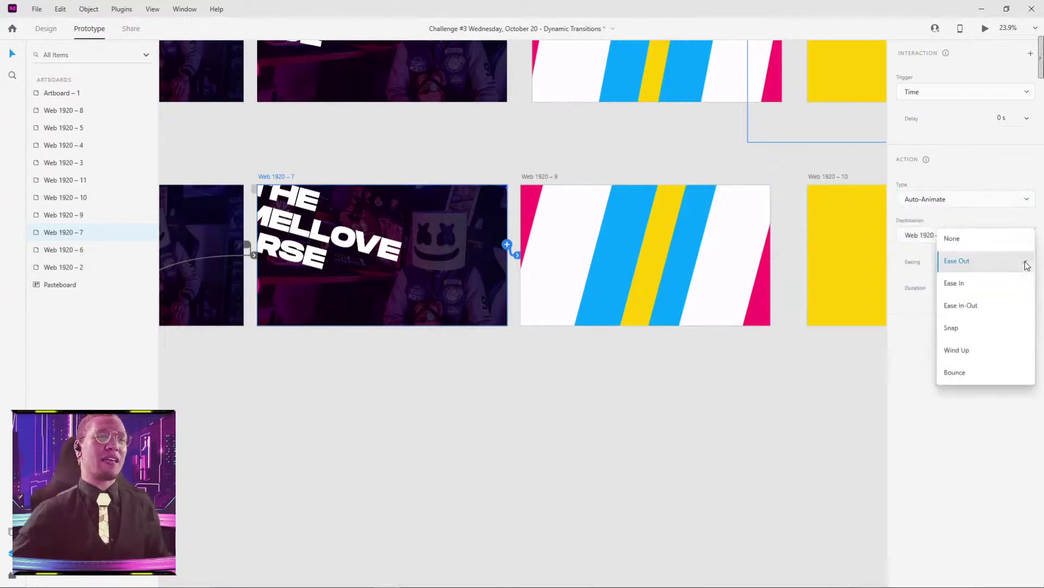
{"action": "left_click", "coordinate": [967, 335]}
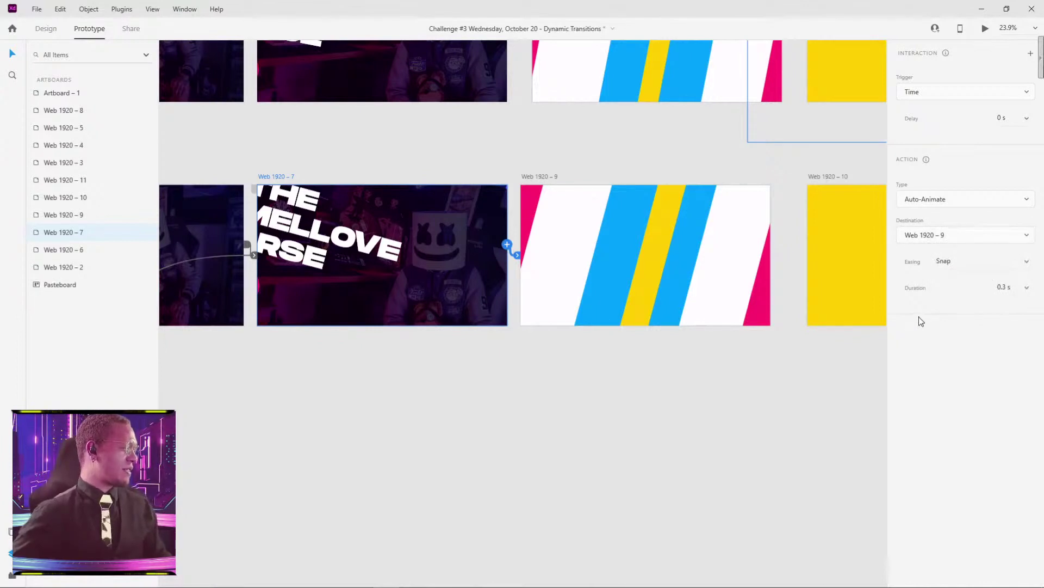
{"action": "left_click", "coordinate": [1029, 284]}
{"action": "left_click", "coordinate": [1004, 297]}
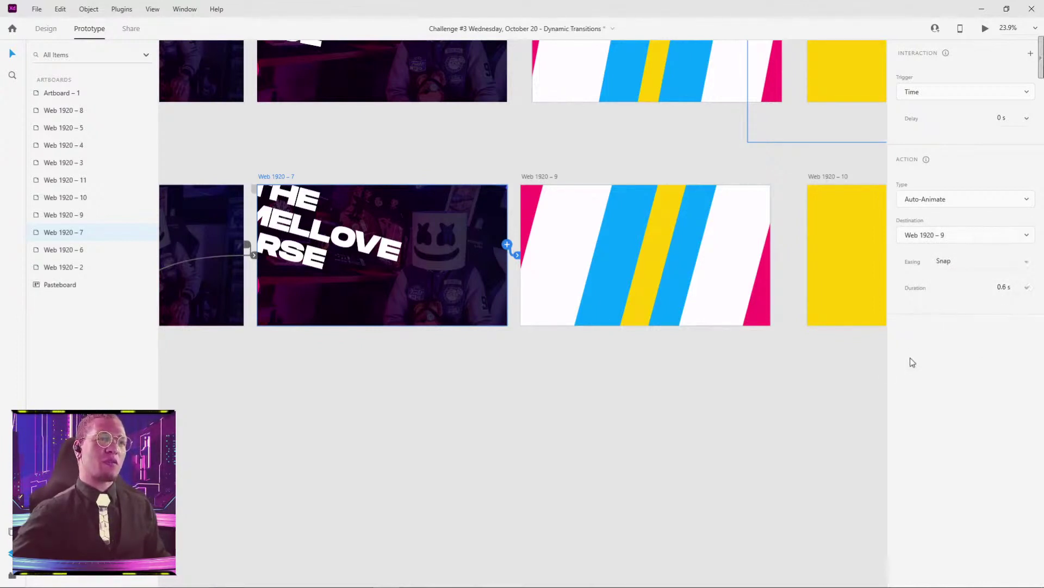
Connect the striped artboard "Web 1920 – 9" to the yellow "Web 1920 – 10" with a Time-triggered Auto-Animate.
{"action": "left_click_drag", "start_coordinate": [778, 415], "coordinate": [727, 417]}
{"action": "left_click", "coordinate": [496, 184]}
{"action": "scroll", "coordinate": [593, 176], "scroll_direction": "right", "scroll_amount": 3}
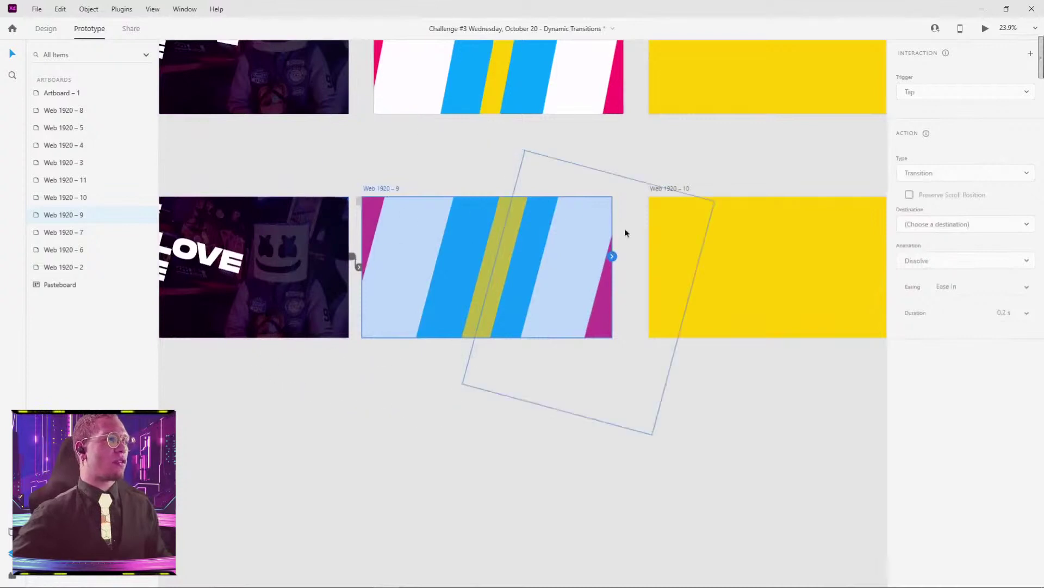
{"action": "left_click_drag", "start_coordinate": [615, 259], "coordinate": [669, 230]}
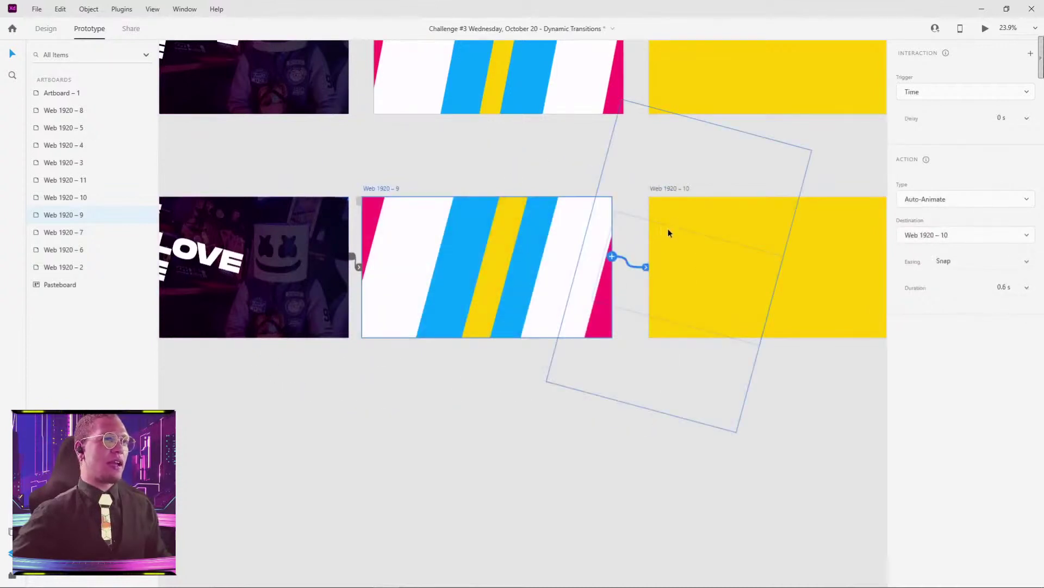
{"action": "left_click_drag", "start_coordinate": [567, 144], "coordinate": [540, 198]}
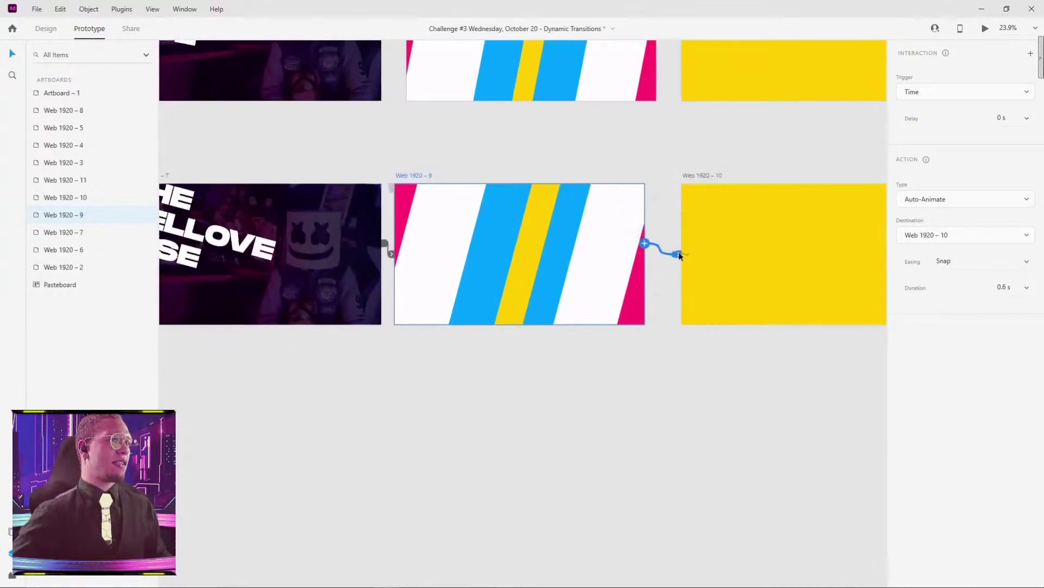
Connect the plain yellow artboard "Web 1920 – 10" to the "tada!" artboard "Web 1920 – 11" with a Time-triggered Auto-Animate.
{"action": "left_click_drag", "start_coordinate": [725, 150], "coordinate": [534, 158]}
{"action": "left_click", "coordinate": [534, 160]}
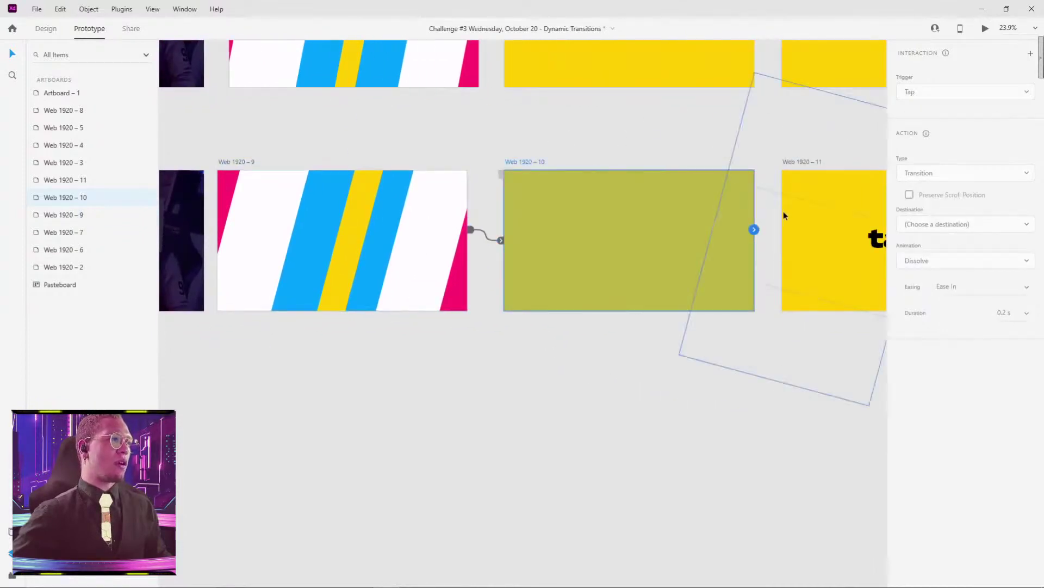
{"action": "left_click_drag", "start_coordinate": [754, 229], "coordinate": [848, 229]}
{"action": "scroll", "coordinate": [820, 434], "scroll_direction": "right", "scroll_amount": 4}
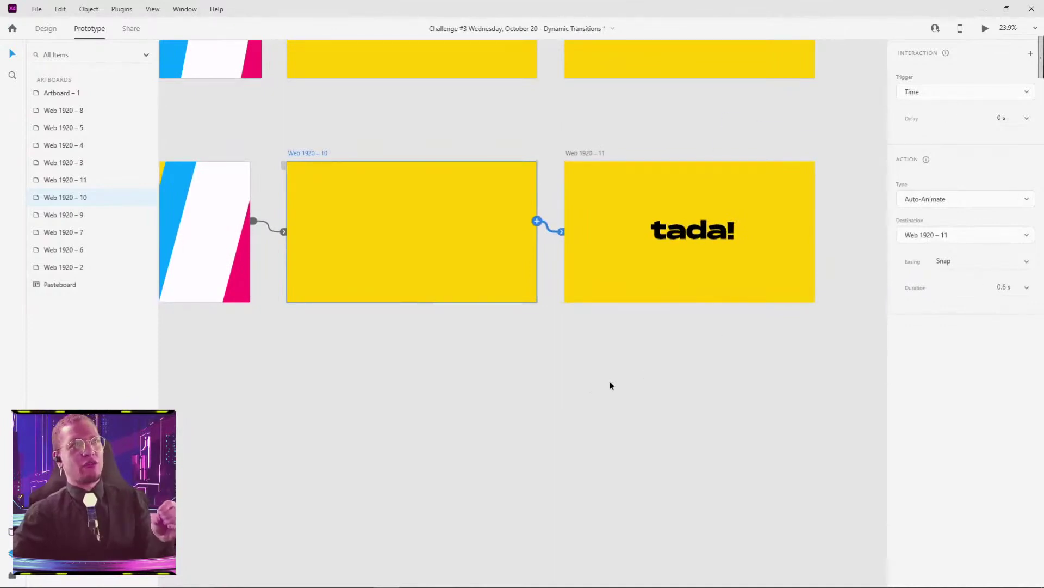
Preview the prototype from "Web 1920 – 6" through to the "tada!" page and close the preview window.
{"action": "scroll", "coordinate": [610, 385], "scroll_direction": "left", "scroll_amount": 9}
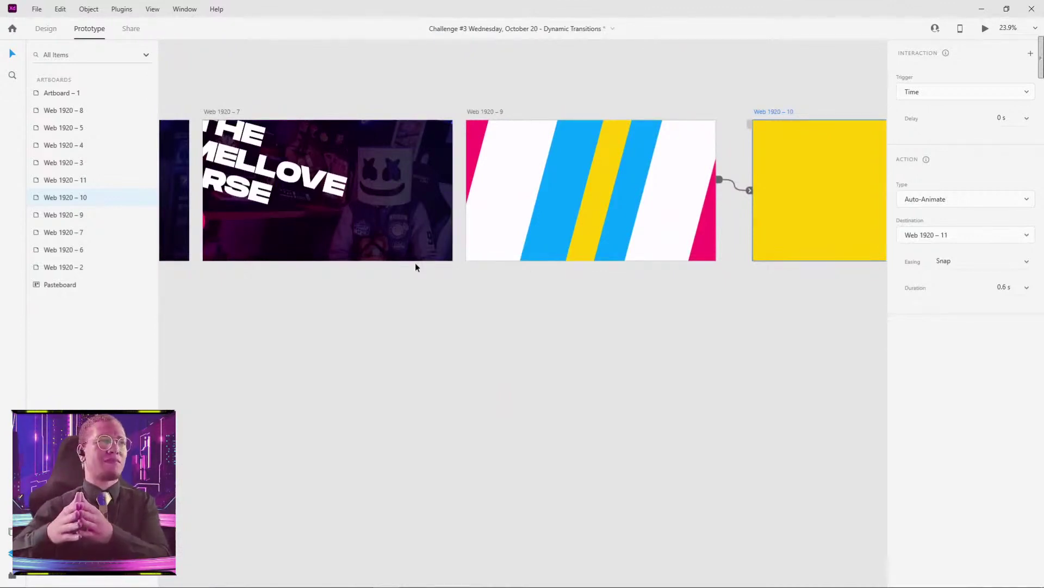
{"action": "scroll", "coordinate": [564, 320], "scroll_direction": "down", "scroll_amount": 5}
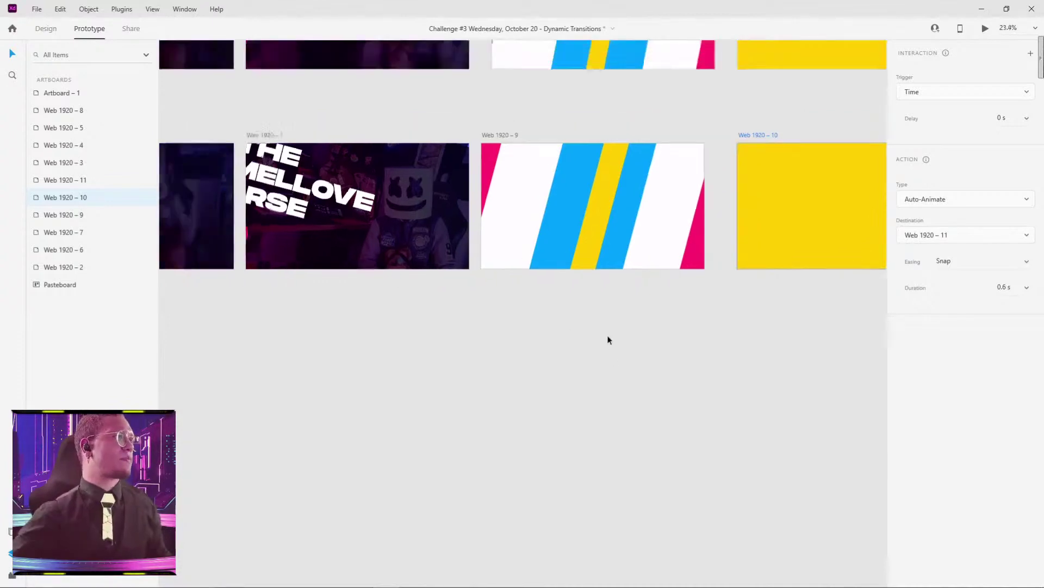
{"action": "left_click_drag", "start_coordinate": [618, 367], "coordinate": [506, 329]}
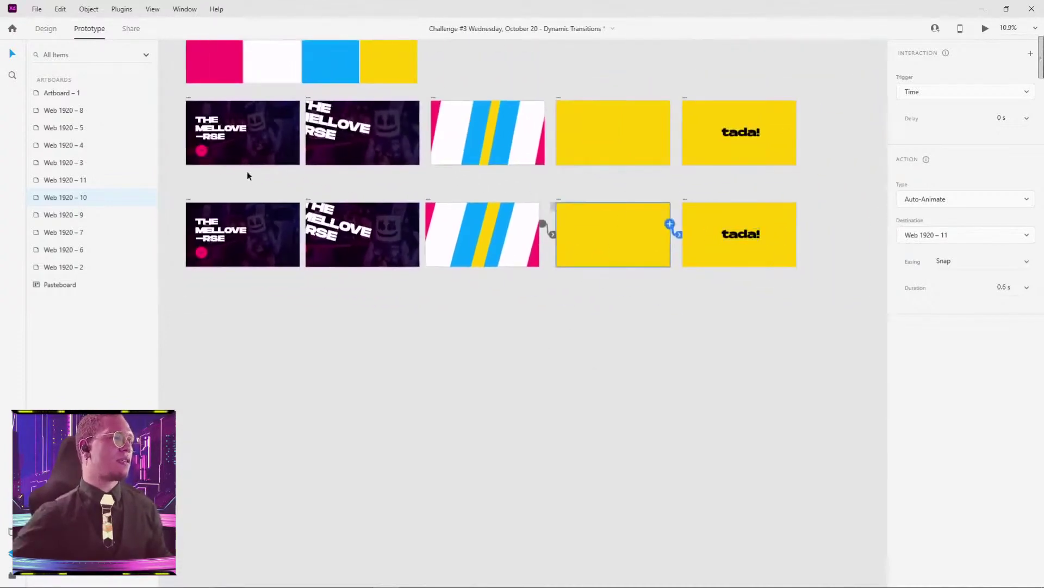
{"action": "left_click", "coordinate": [187, 201]}
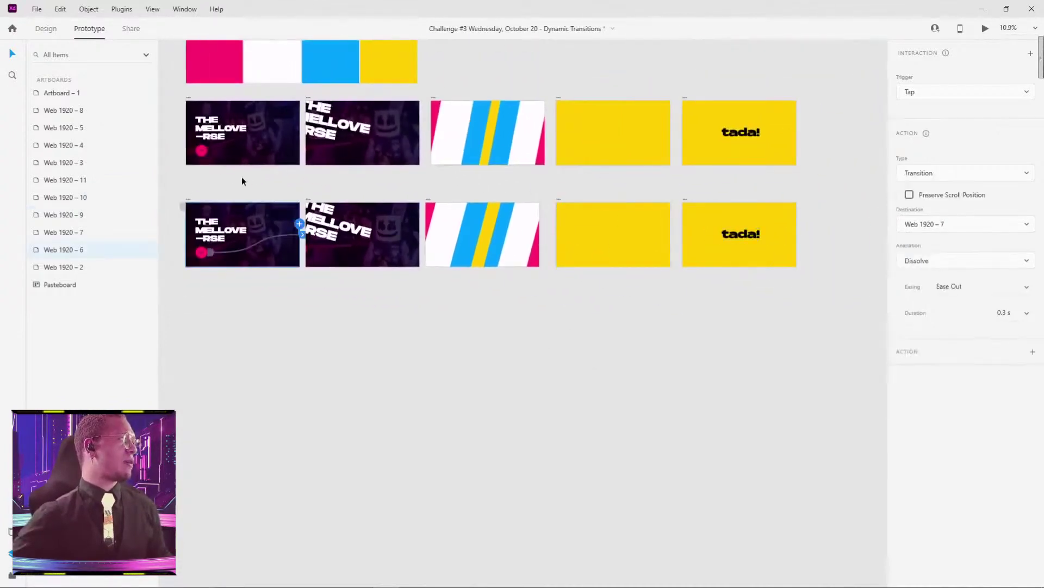
{"action": "left_click", "coordinate": [986, 31]}
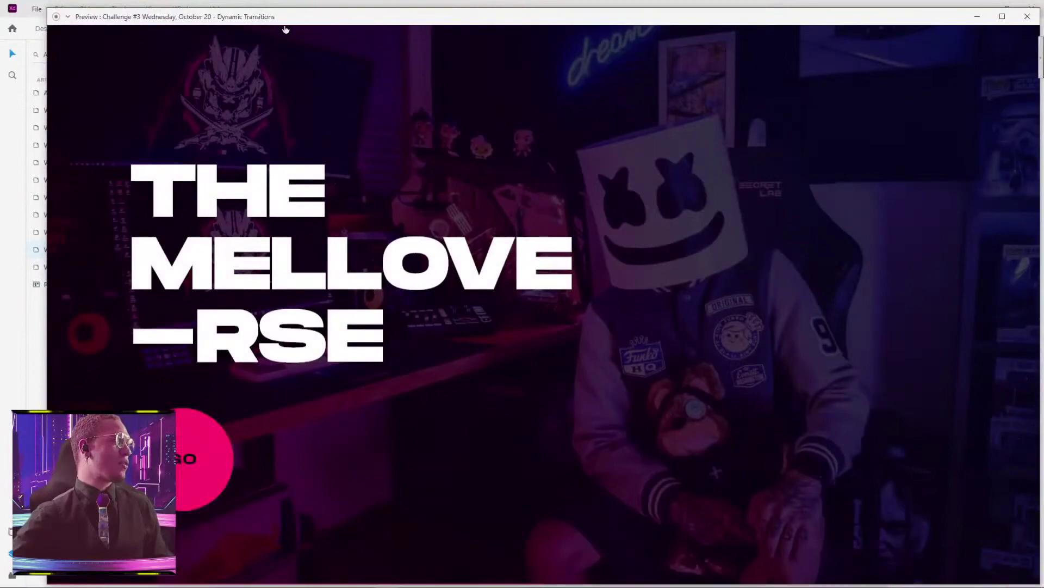
{"action": "left_click_drag", "start_coordinate": [286, 29], "coordinate": [261, 14]}
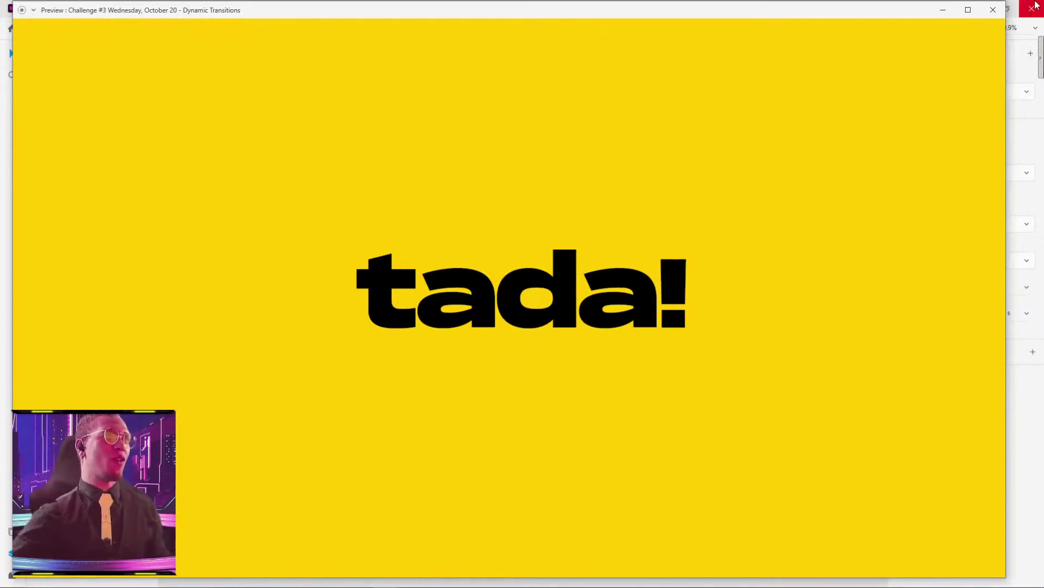
{"action": "left_click", "coordinate": [994, 9]}
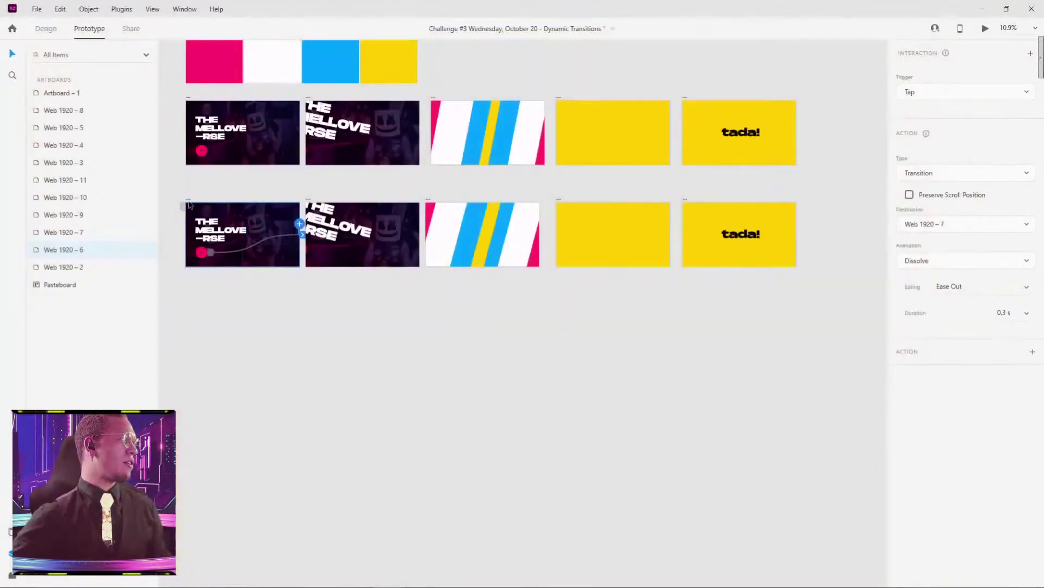
{"action": "left_click", "coordinate": [209, 219]}
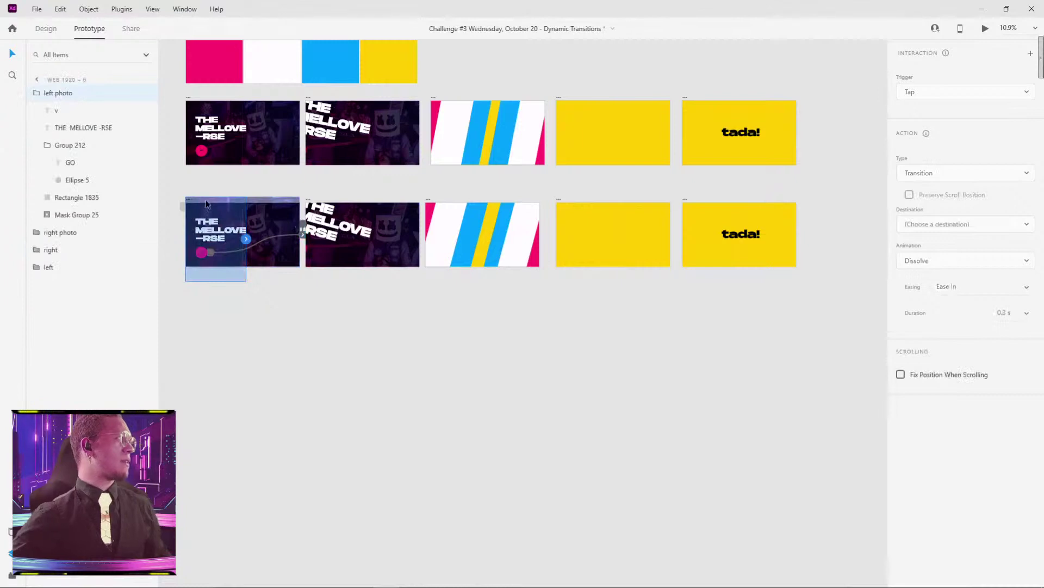
{"action": "left_click", "coordinate": [178, 186]}
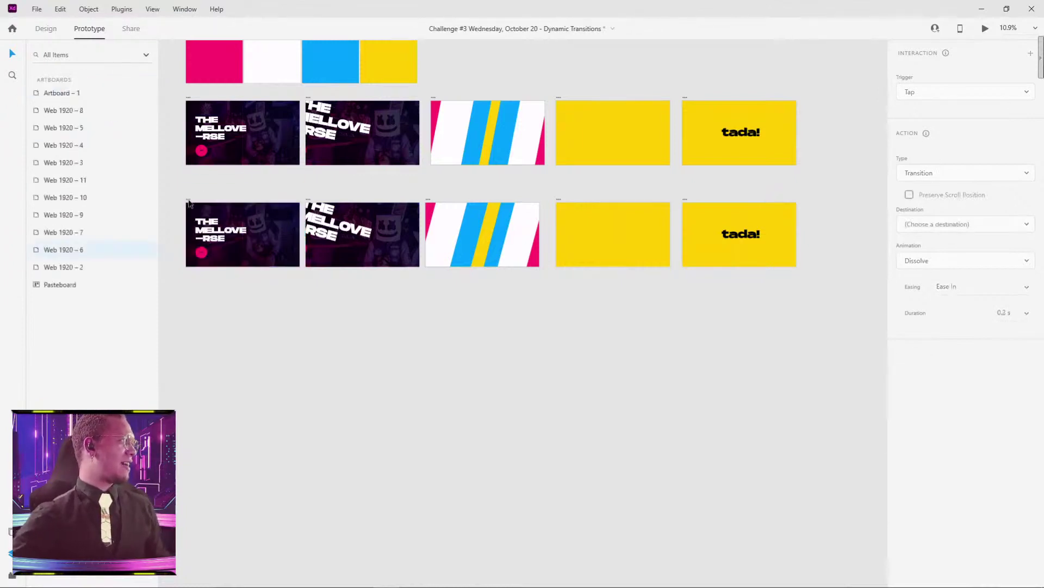
{"action": "left_click", "coordinate": [189, 202]}
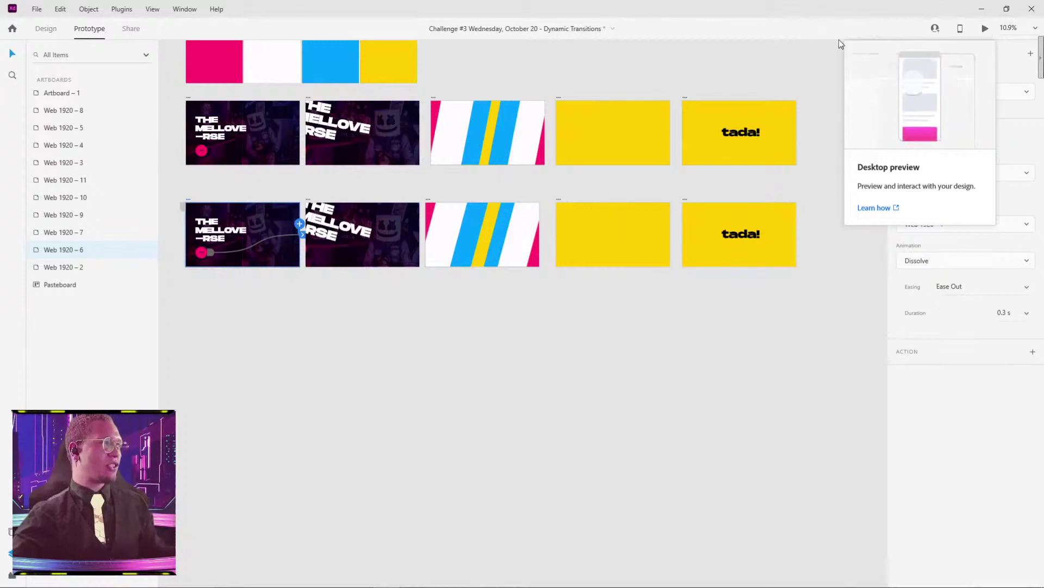
{"action": "left_click", "coordinate": [791, 63]}
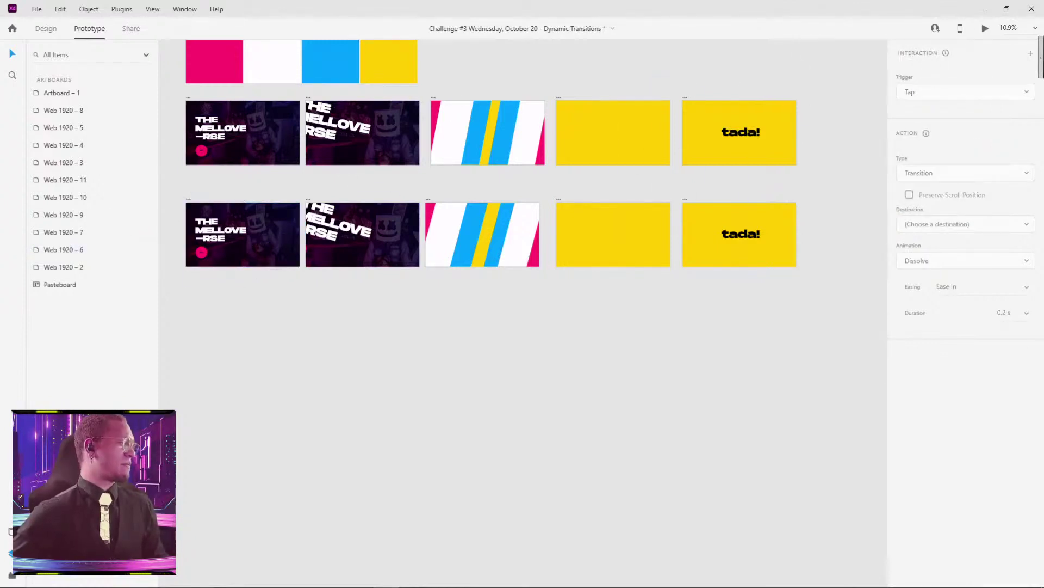
{"action": "left_click", "coordinate": [190, 199]}
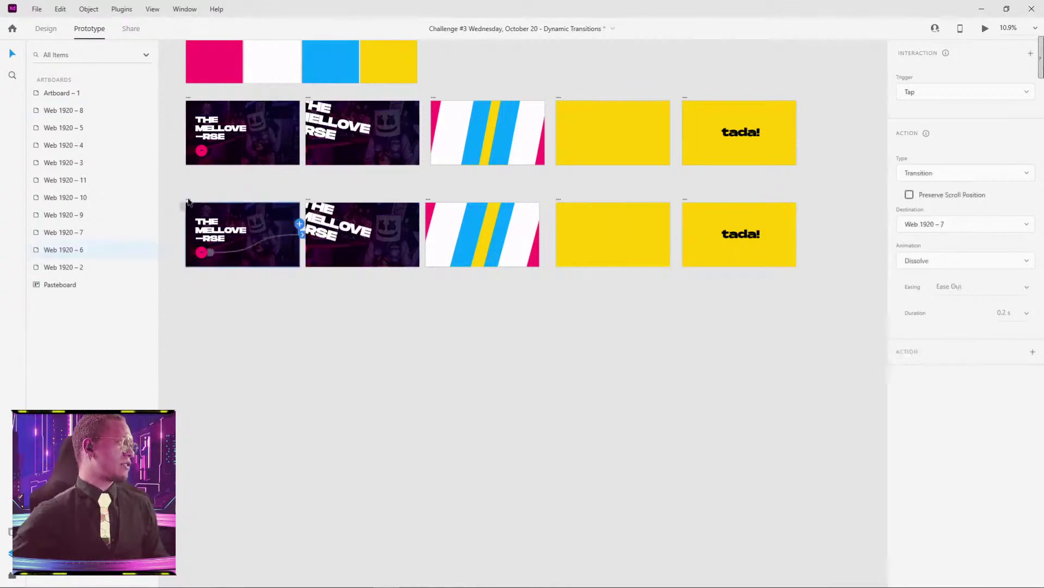
Wire the "tada!" text on "Web 1920 – 11" back to the first artboard "Web 1920 – 6" with a Tap-triggered Auto-Animate.
{"action": "left_click", "coordinate": [731, 233]}
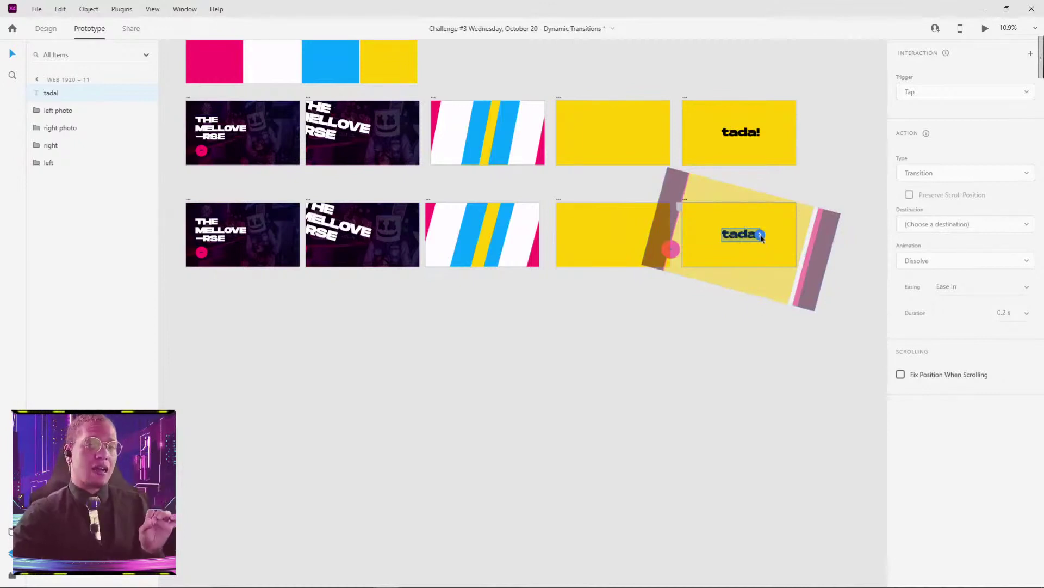
{"action": "left_click_drag", "start_coordinate": [760, 235], "coordinate": [227, 255]}
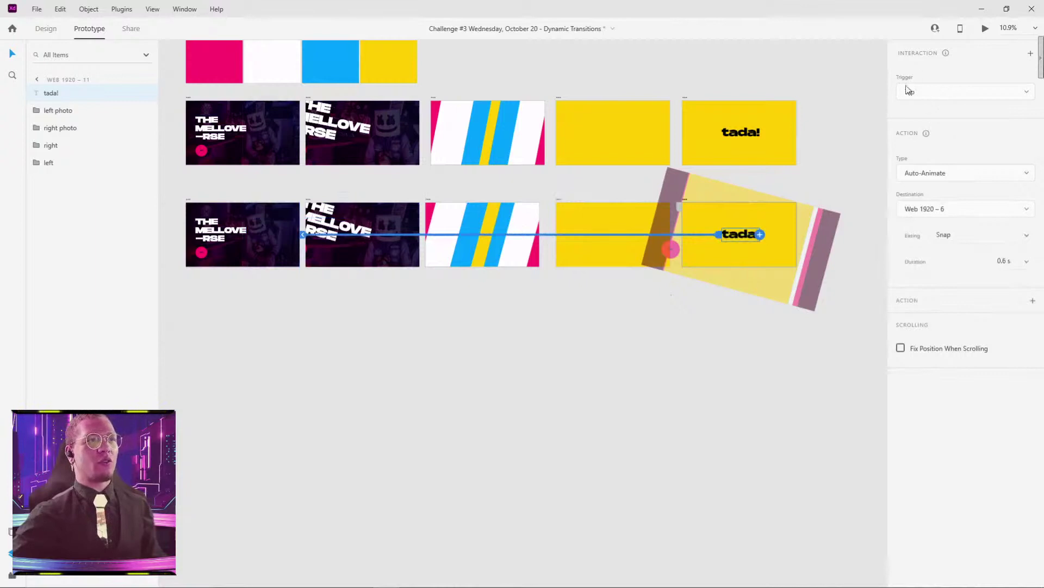
Preview the prototype from "Web 1920 – 6", run it with the GO button through to "tada!", and close the preview.
{"action": "left_click", "coordinate": [285, 385]}
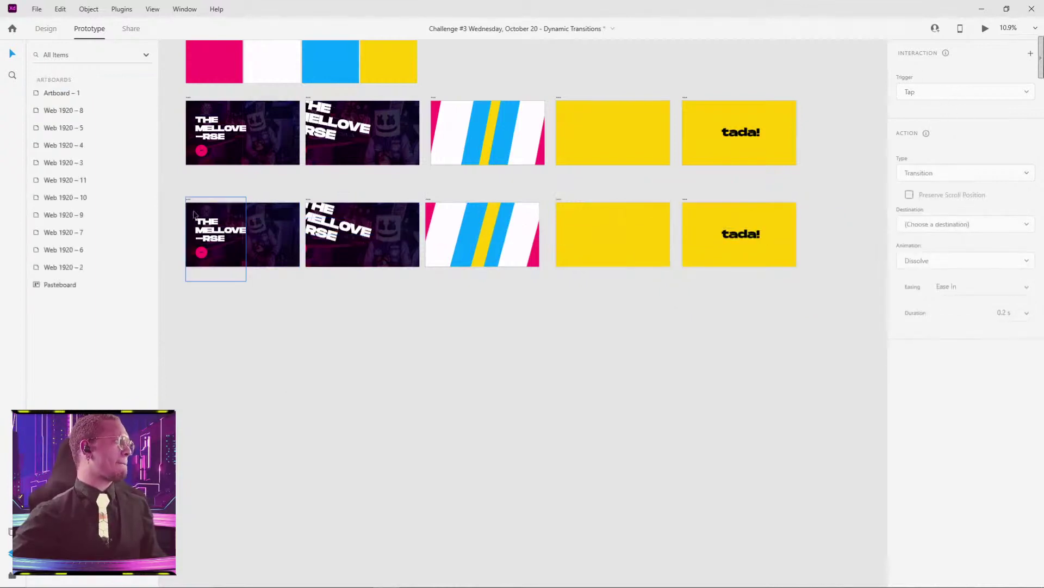
{"action": "left_click", "coordinate": [202, 252]}
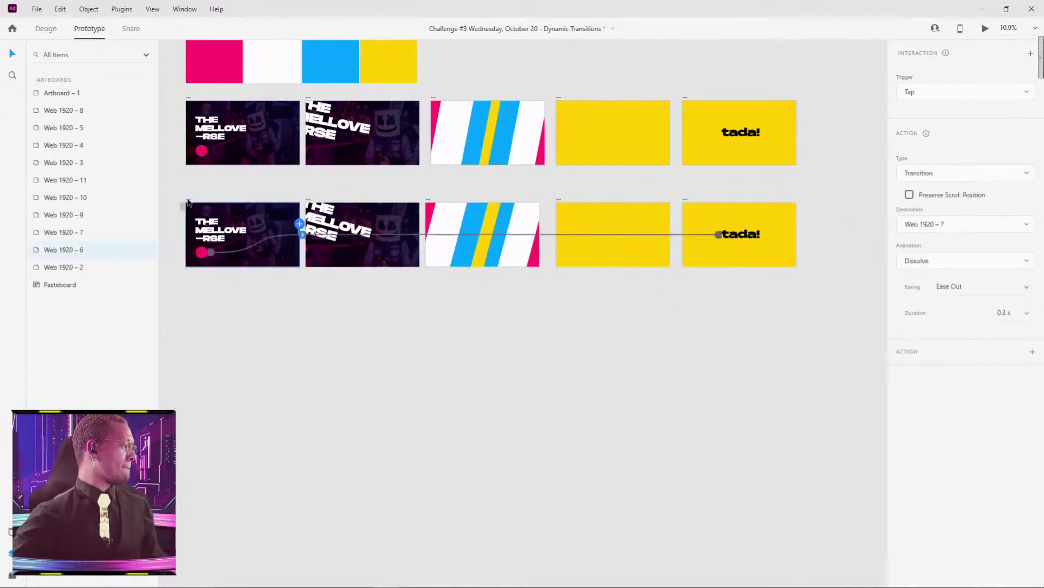
{"action": "left_click", "coordinate": [985, 31]}
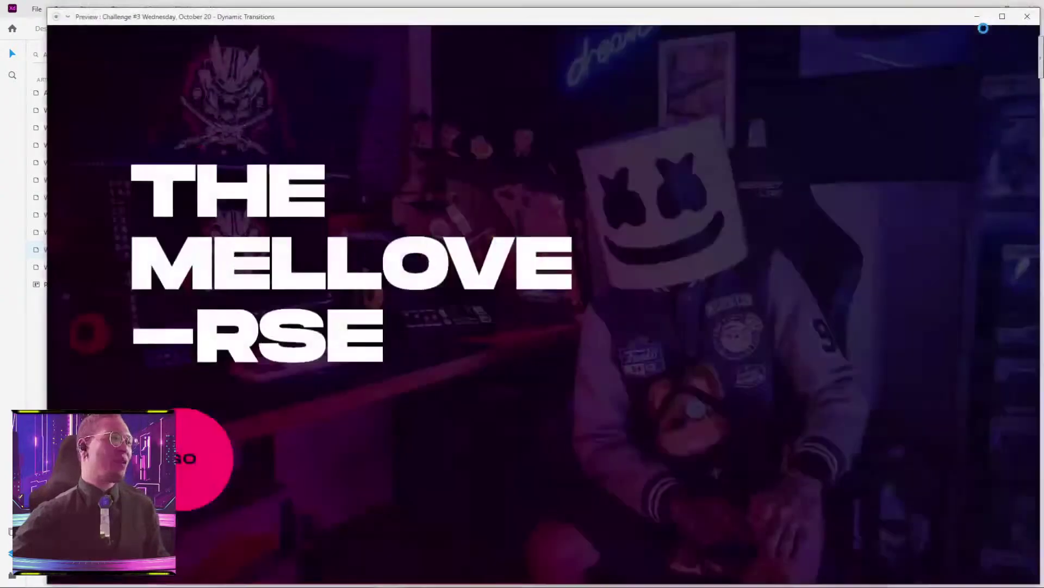
{"action": "left_click", "coordinate": [184, 465]}
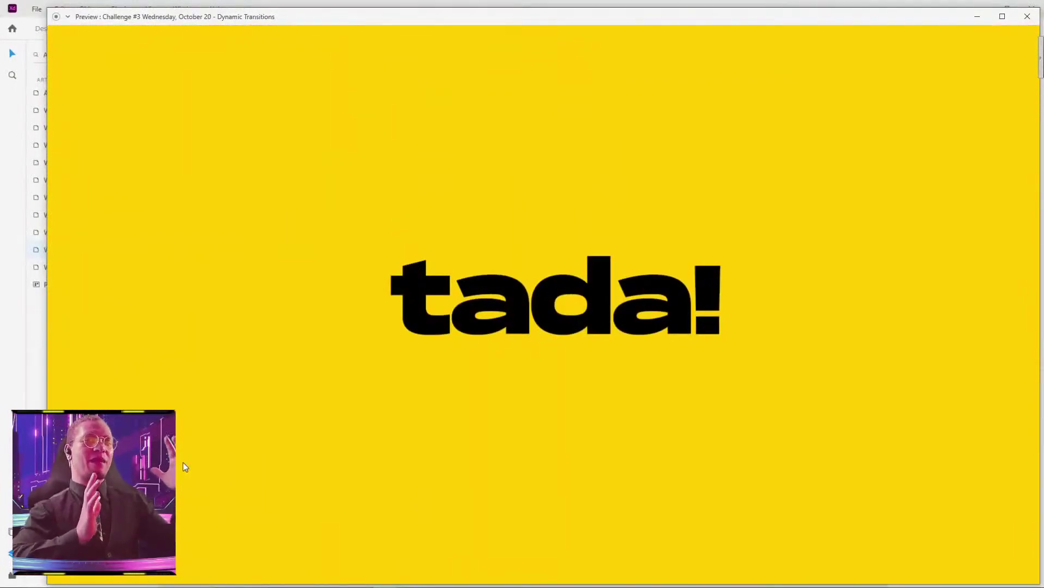
{"action": "left_click", "coordinate": [1027, 16]}
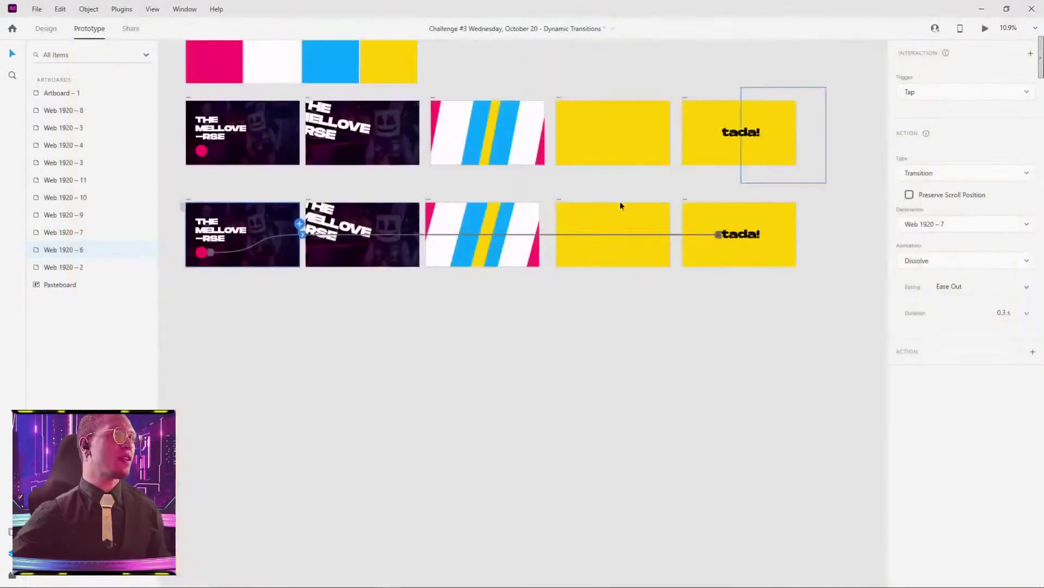
Change the GO button group's link on "Web 1920 – 6" to Auto-Animate with Snap easing and adjust its duration.
{"action": "left_click", "coordinate": [300, 211]}
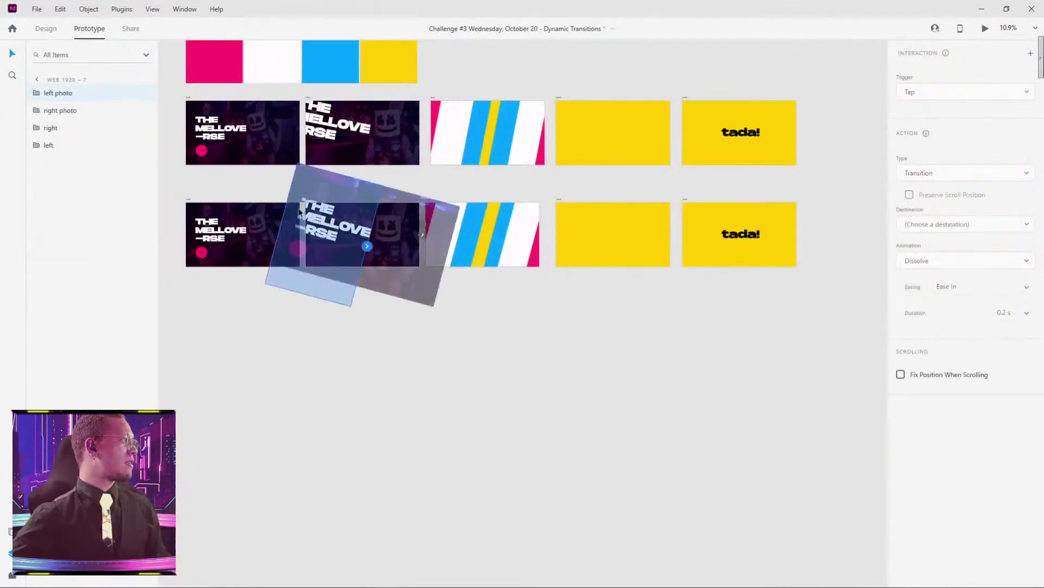
{"action": "left_click", "coordinate": [35, 96]}
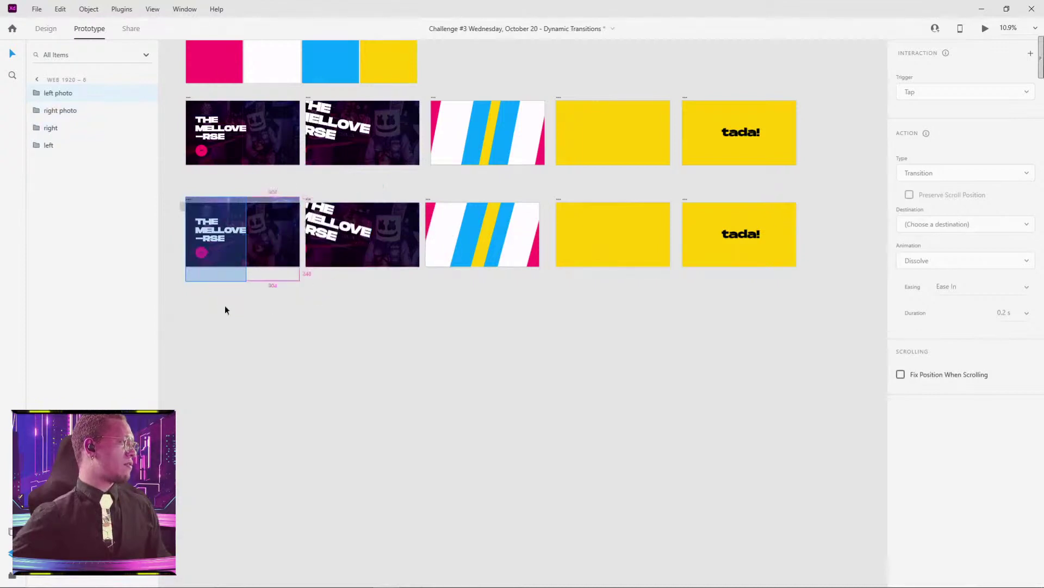
{"action": "double_click", "coordinate": [206, 258]}
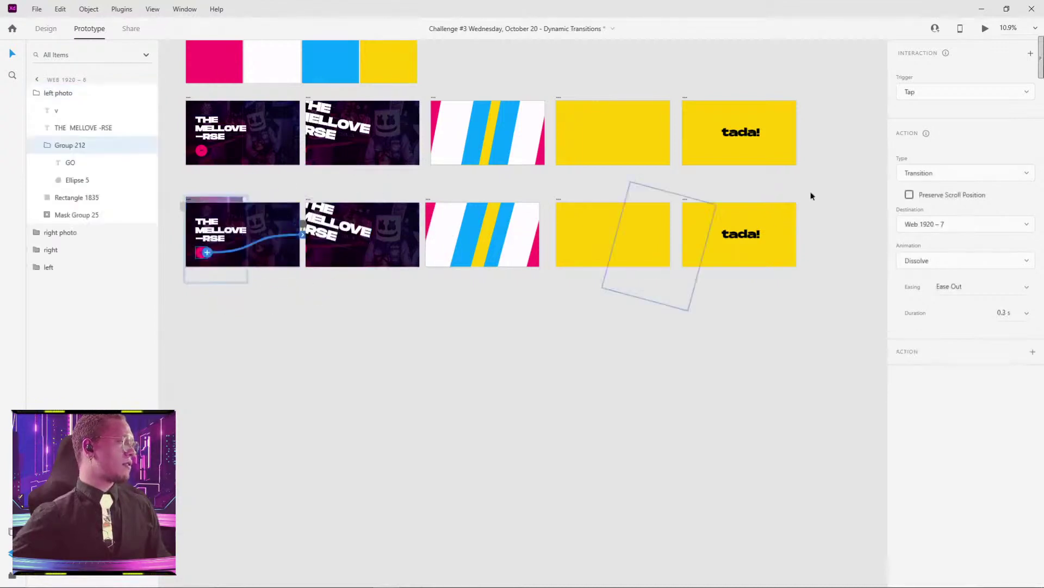
{"action": "left_click", "coordinate": [945, 175]}
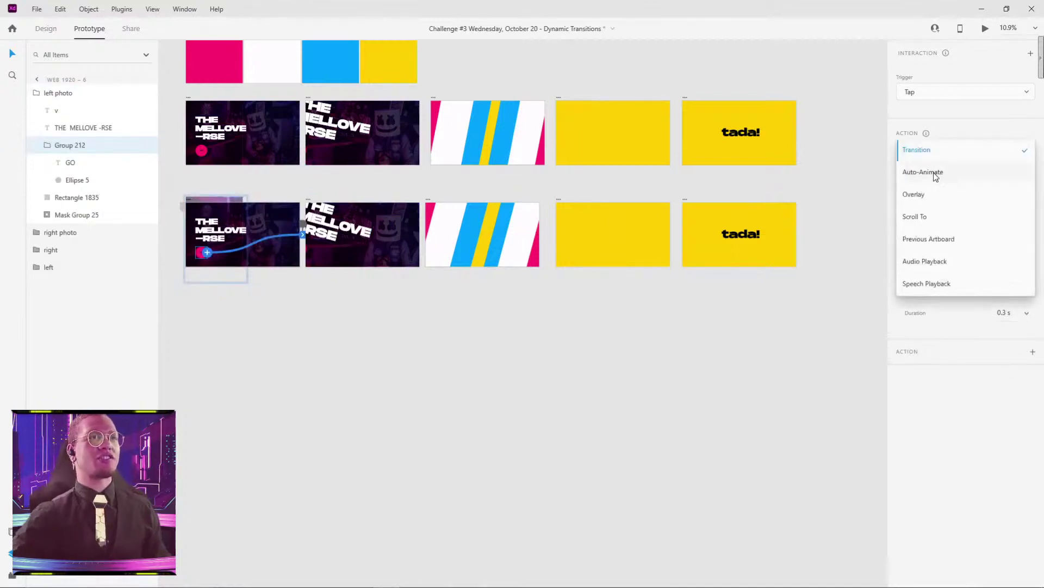
{"action": "left_click", "coordinate": [935, 173]}
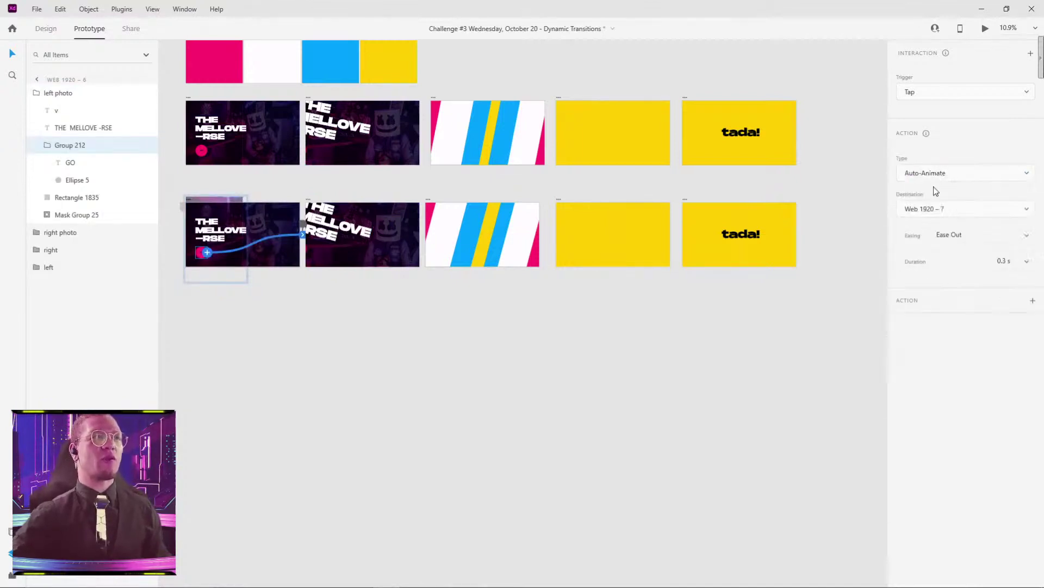
{"action": "left_click", "coordinate": [1029, 235]}
{"action": "left_click", "coordinate": [985, 302]}
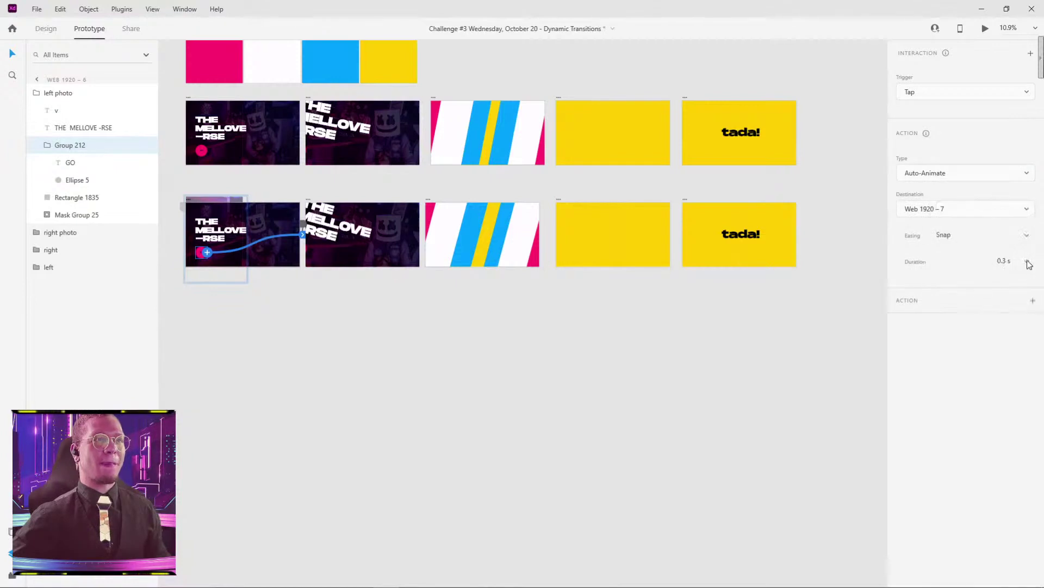
{"action": "left_click", "coordinate": [1028, 264]}
{"action": "left_click", "coordinate": [1003, 282]}
{"action": "left_click", "coordinate": [687, 346]}
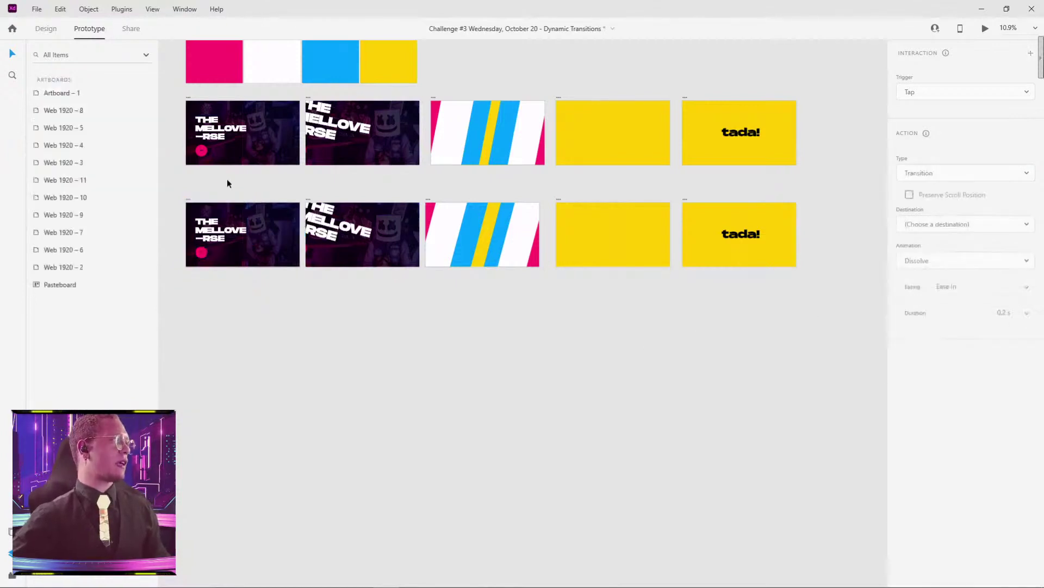
Preview the revised GO transition from "Web 1920 – 6" to the "tada!" page, close the preview and clear the selection.
{"action": "left_click", "coordinate": [190, 201]}
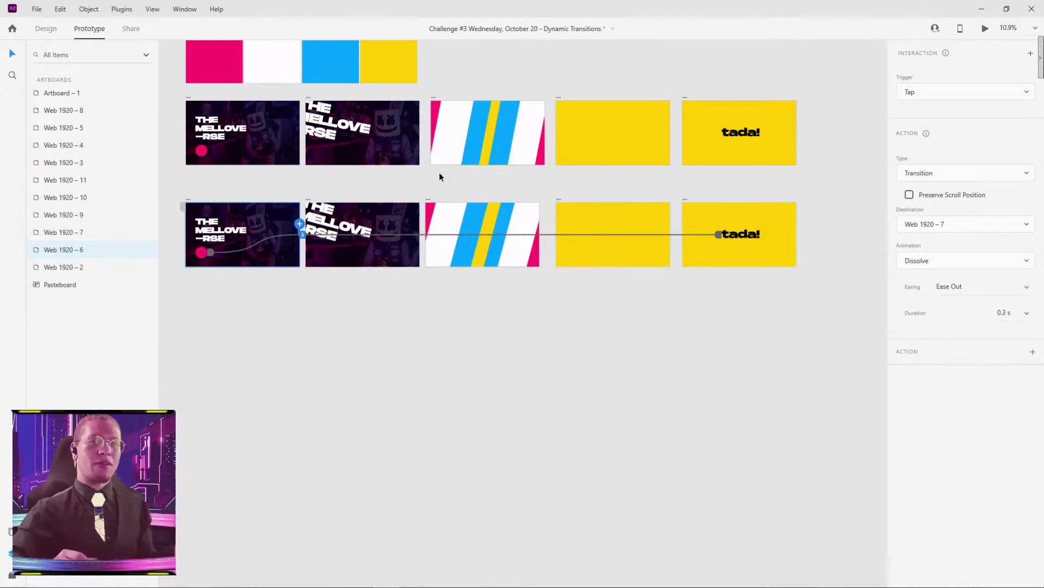
{"action": "left_click", "coordinate": [986, 28]}
{"action": "left_click", "coordinate": [199, 462]}
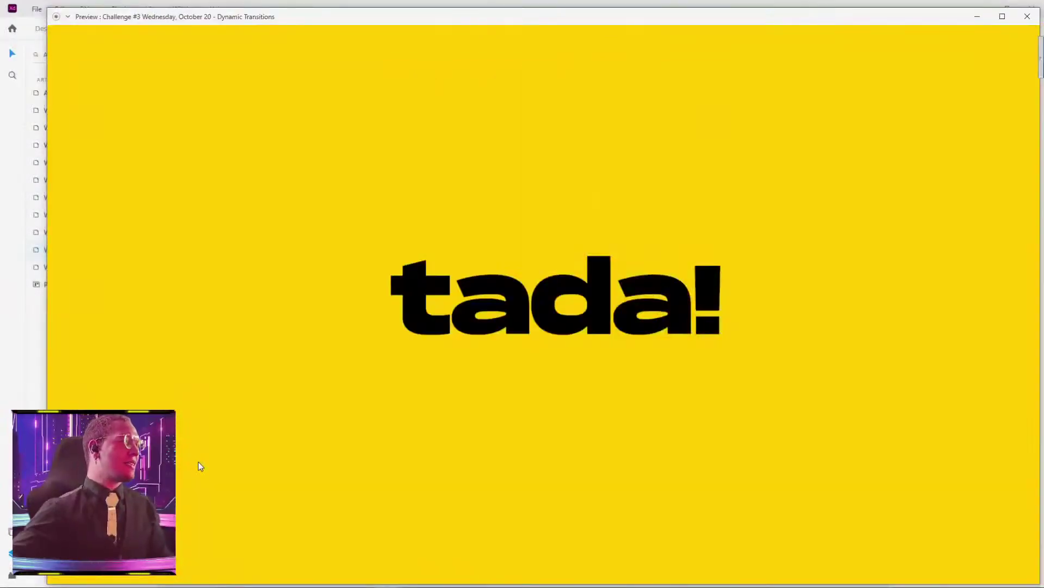
{"action": "left_click", "coordinate": [1028, 16]}
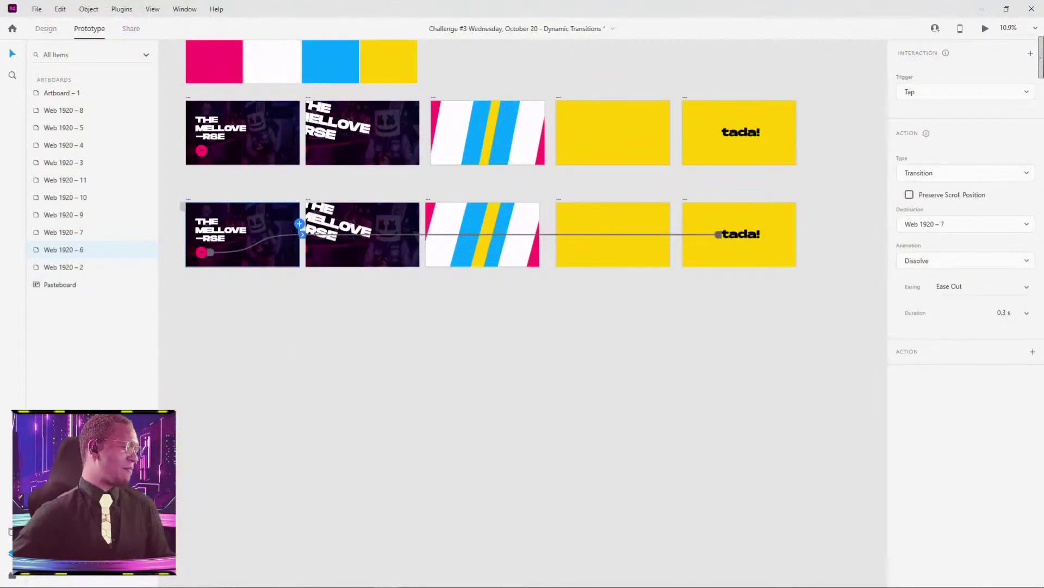
{"action": "left_click", "coordinate": [285, 309]}
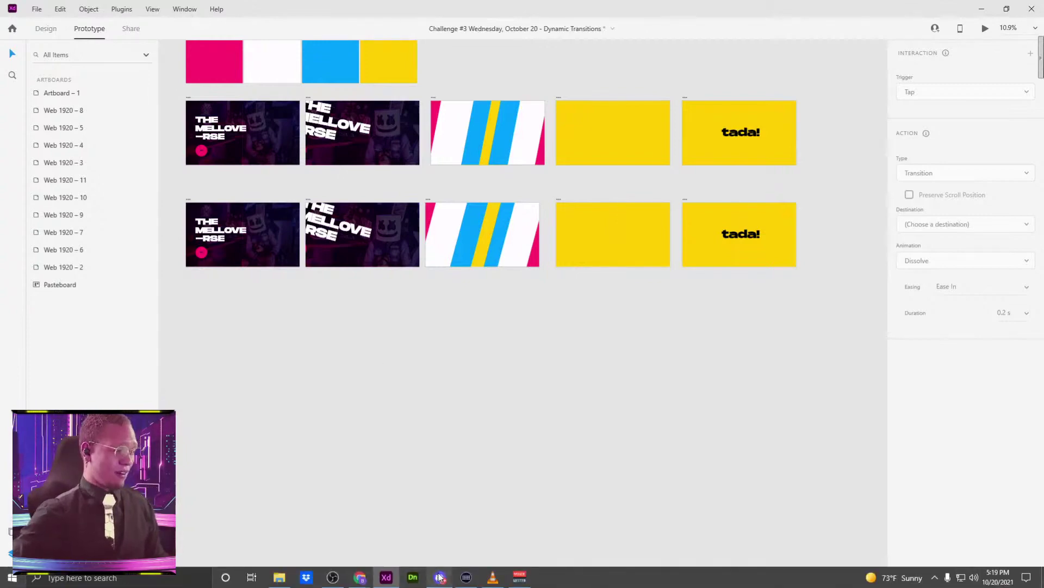
Switch to Discord's challenge channel, watch the Daily_challenge_2.mp4 submission full screen and add a reaction to its post.
{"action": "left_click", "coordinate": [440, 577]}
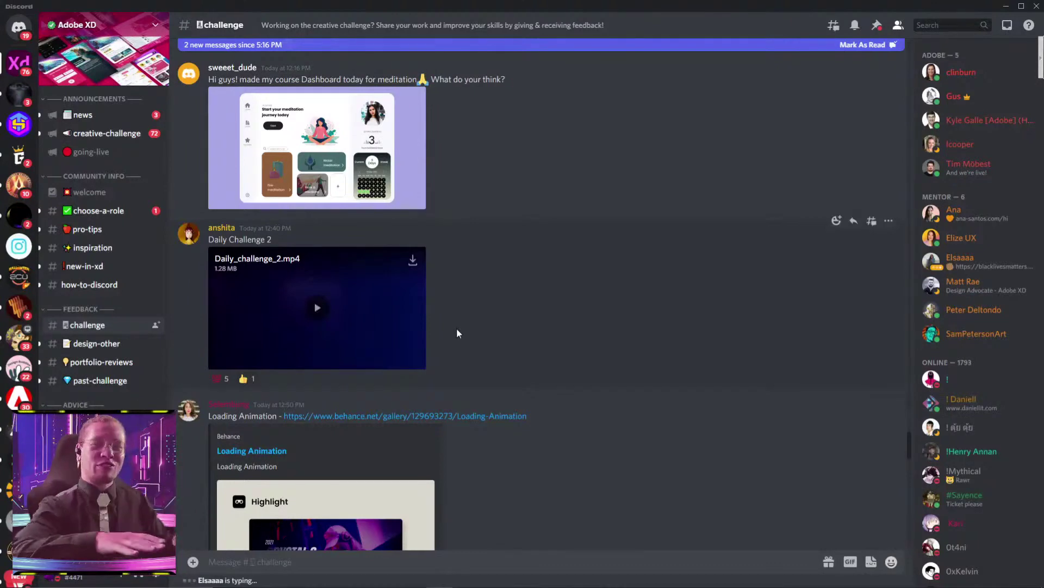
{"action": "scroll", "coordinate": [495, 296], "scroll_direction": "up", "scroll_amount": 1}
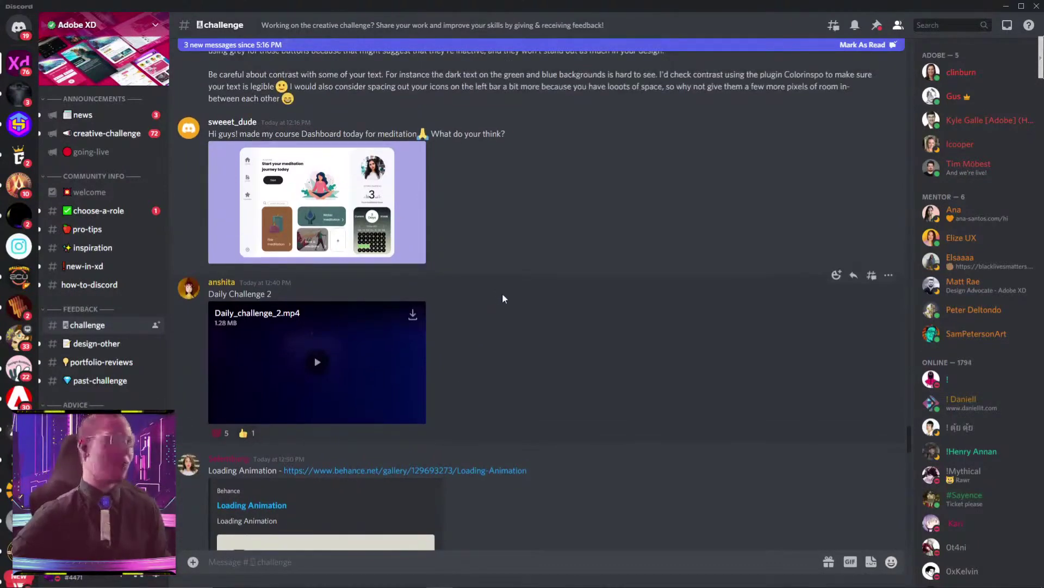
{"action": "scroll", "coordinate": [501, 293], "scroll_direction": "up", "scroll_amount": 2}
{"action": "scroll", "coordinate": [500, 294], "scroll_direction": "down", "scroll_amount": 2}
{"action": "scroll", "coordinate": [499, 301], "scroll_direction": "down", "scroll_amount": 2}
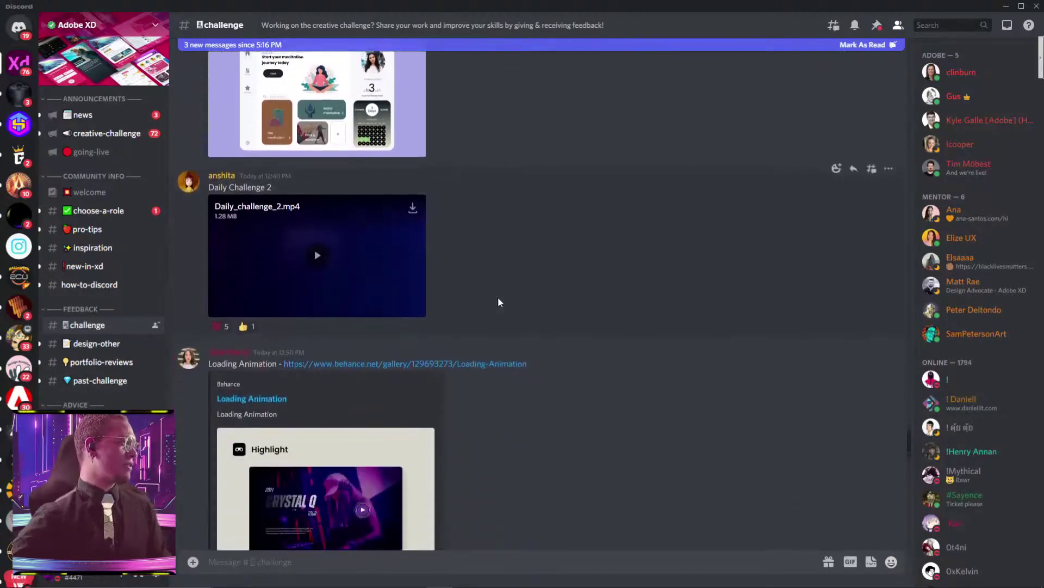
{"action": "left_click", "coordinate": [321, 253]}
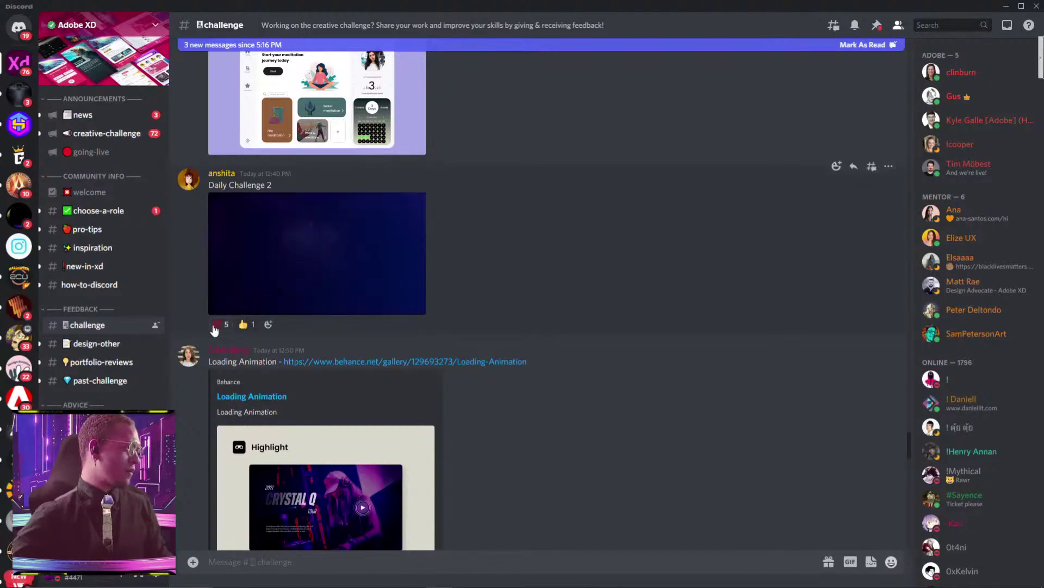
{"action": "left_click", "coordinate": [420, 307]}
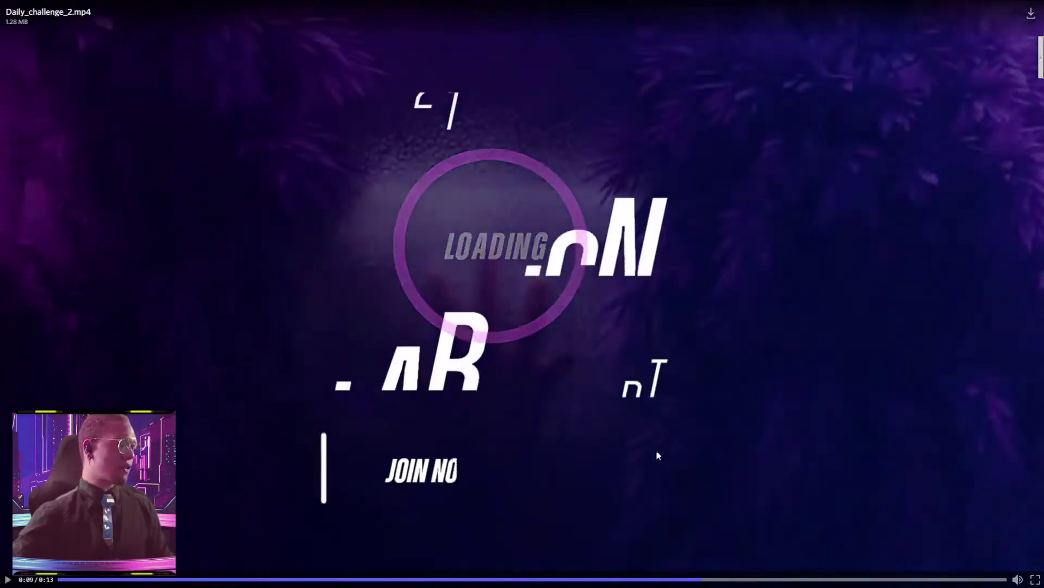
{"action": "left_click_drag", "start_coordinate": [594, 579], "coordinate": [463, 579]}
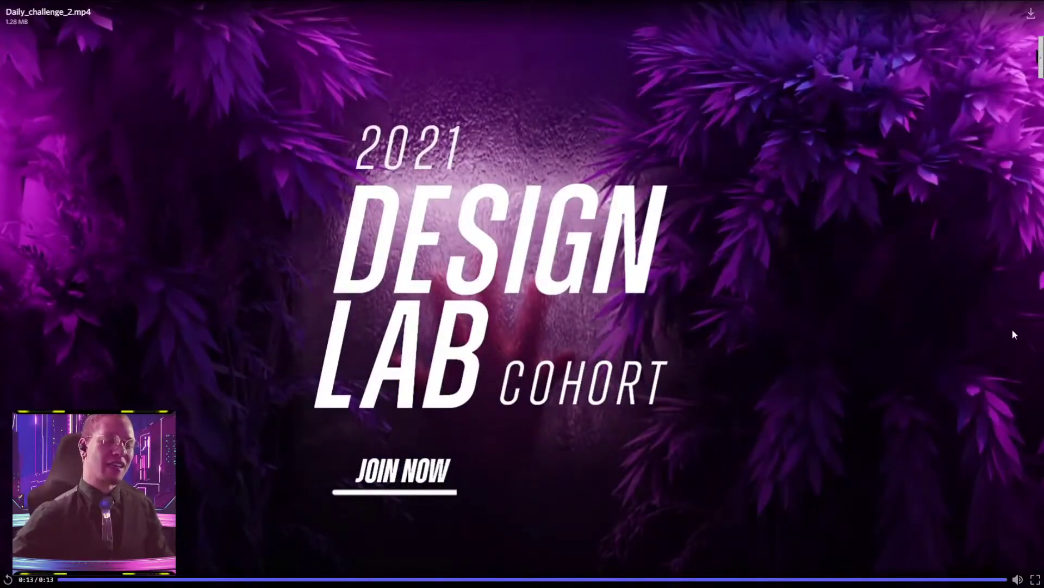
{"action": "left_click", "coordinate": [1036, 579]}
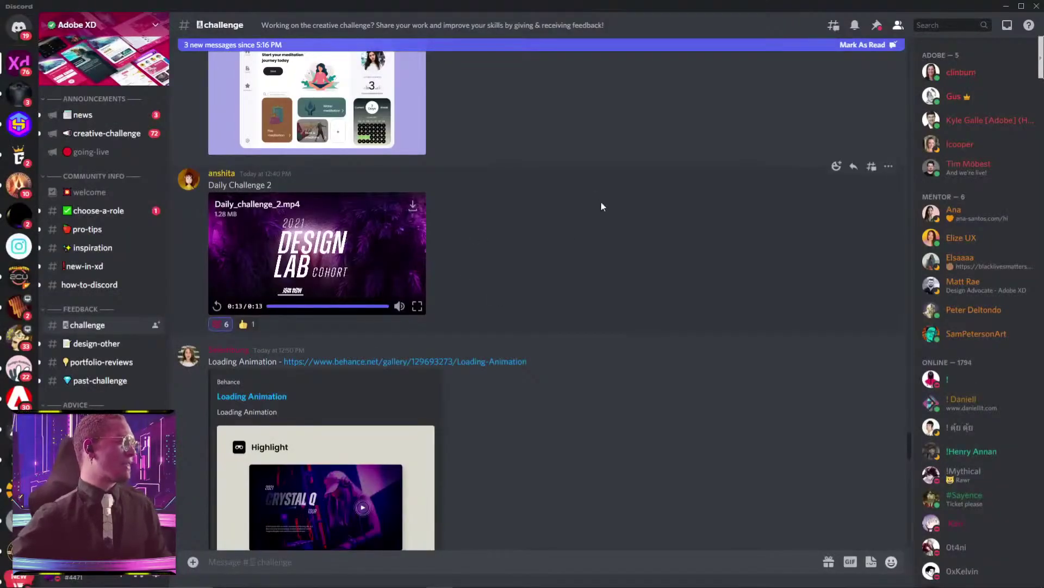
Open the Behance project "Loading Animation" linked in the challenge channel and look through its Crystal Q Tour designs.
{"action": "scroll", "coordinate": [603, 210], "scroll_direction": "down", "scroll_amount": 5}
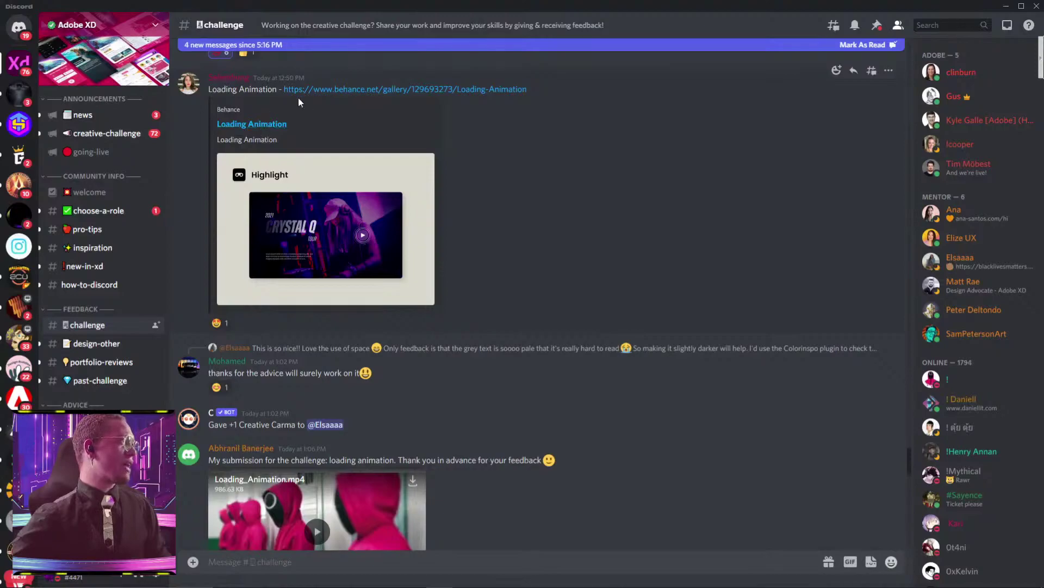
{"action": "left_click", "coordinate": [445, 91]}
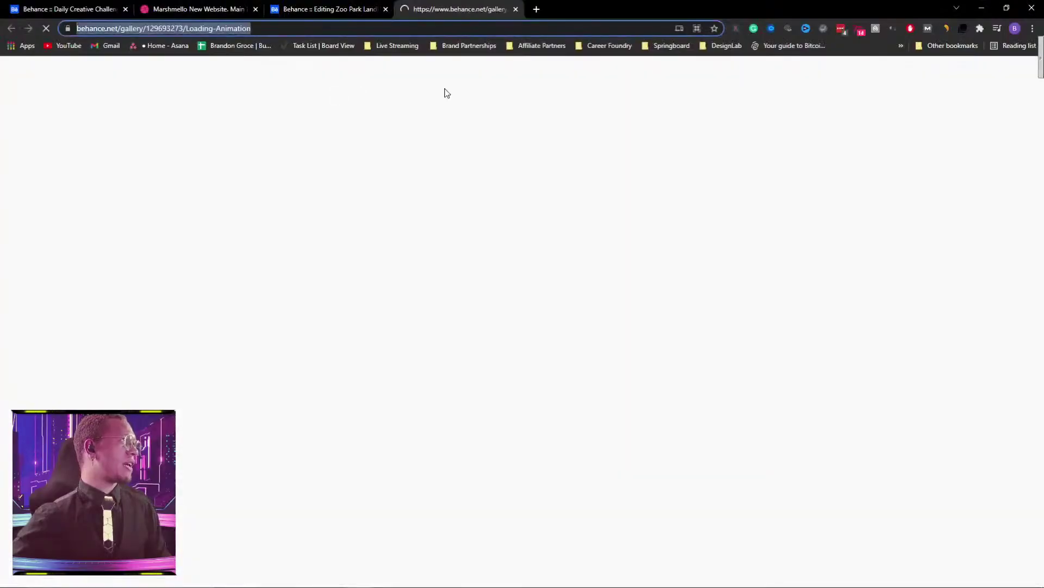
{"action": "scroll", "coordinate": [469, 278], "scroll_direction": "down", "scroll_amount": 4}
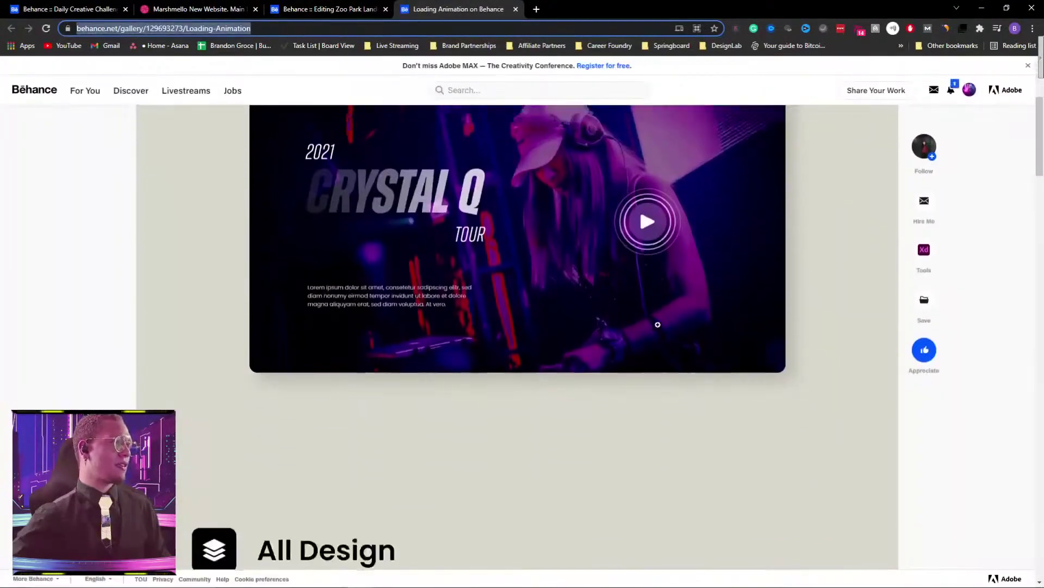
{"action": "scroll", "coordinate": [658, 324], "scroll_direction": "down", "scroll_amount": 15}
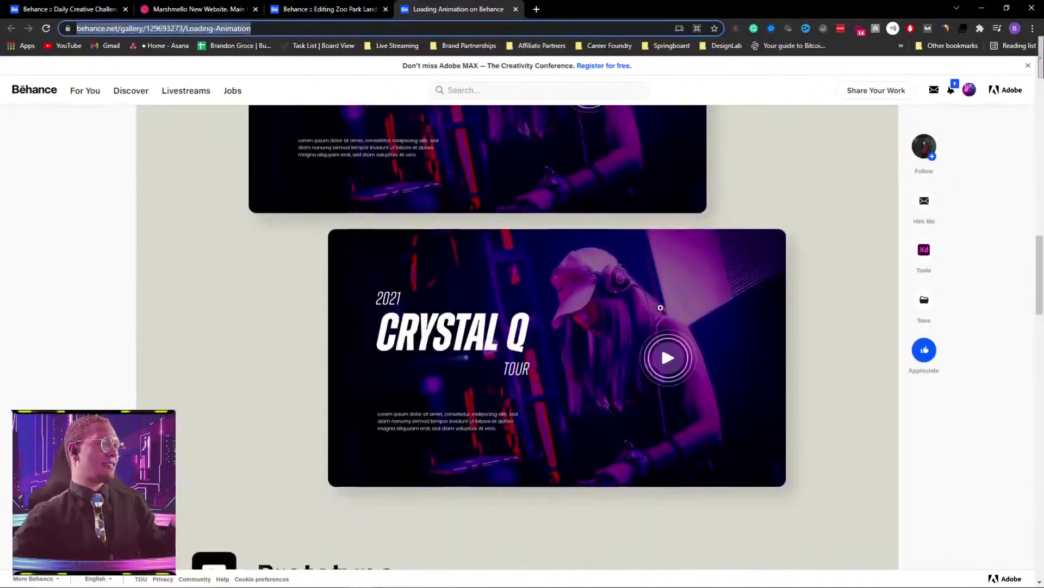
Watch the prototype video of the Loading Animation project full screen and give the project an appreciation.
{"action": "scroll", "coordinate": [660, 308], "scroll_direction": "down", "scroll_amount": 8}
{"action": "left_click", "coordinate": [514, 367]}
{"action": "scroll", "coordinate": [686, 348], "scroll_direction": "down", "scroll_amount": 1}
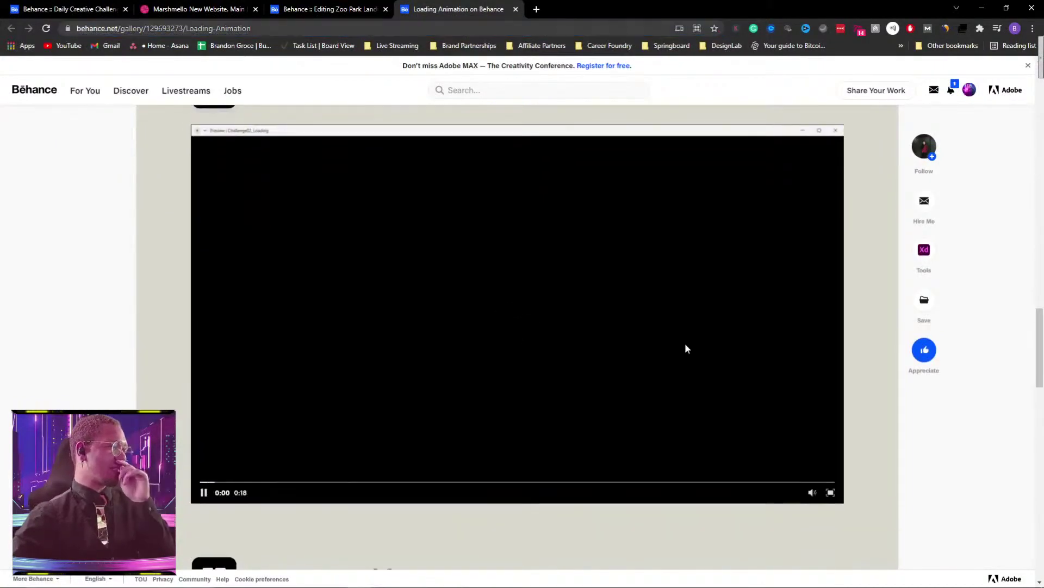
{"action": "left_click", "coordinate": [830, 492]}
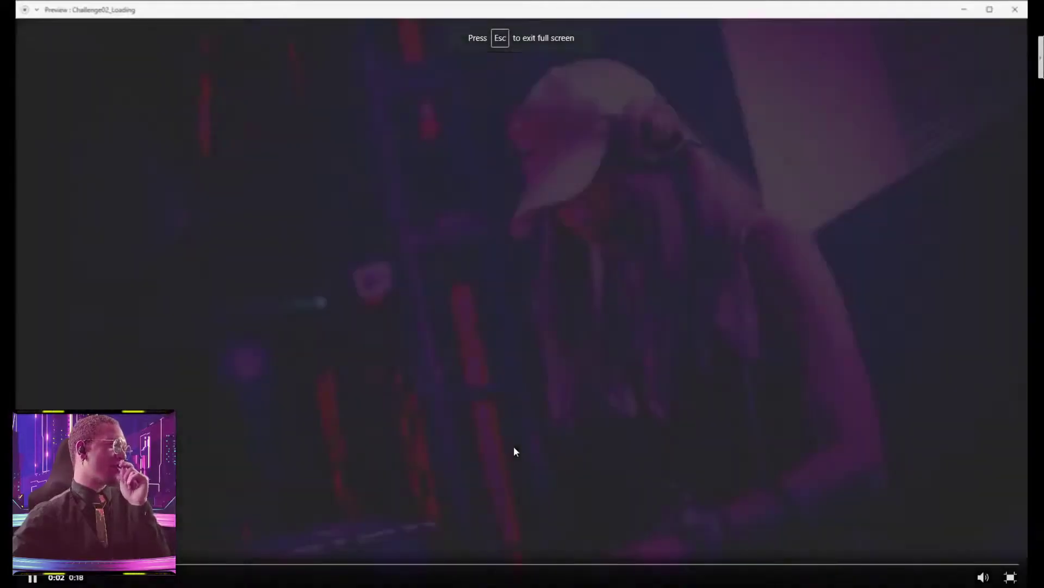
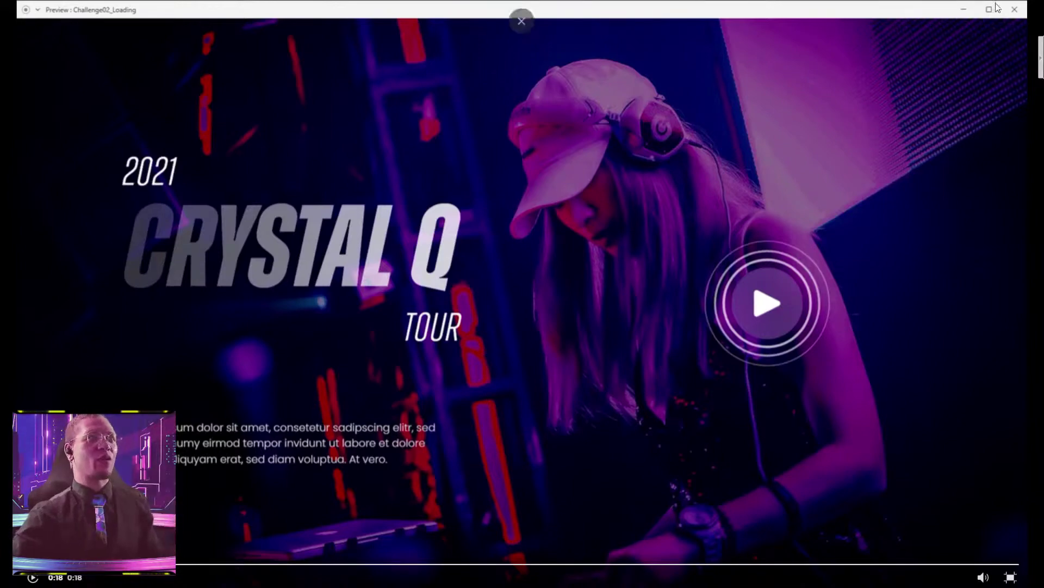
{"action": "left_click", "coordinate": [523, 40]}
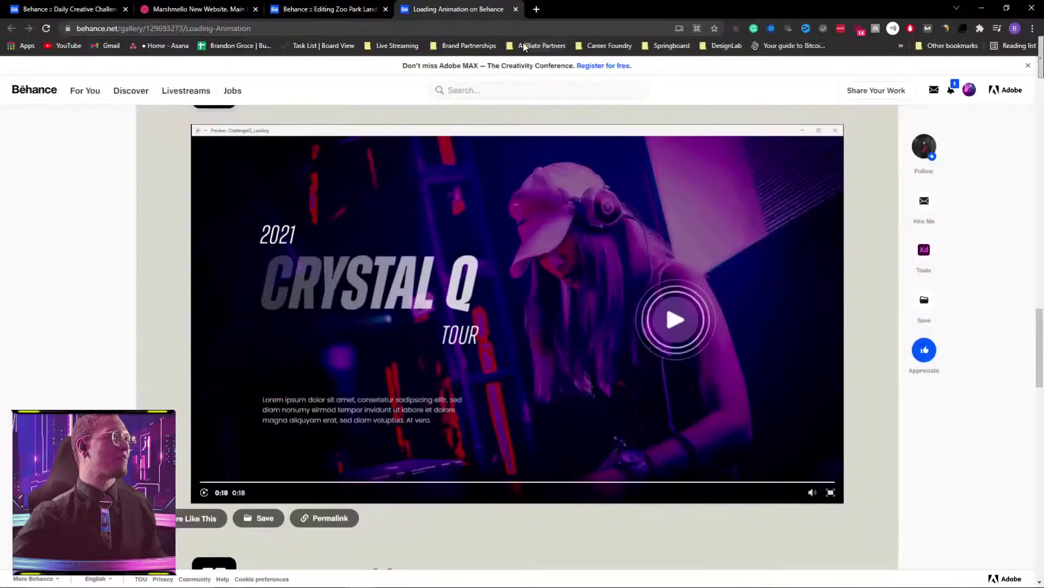
{"action": "left_click", "coordinate": [924, 352]}
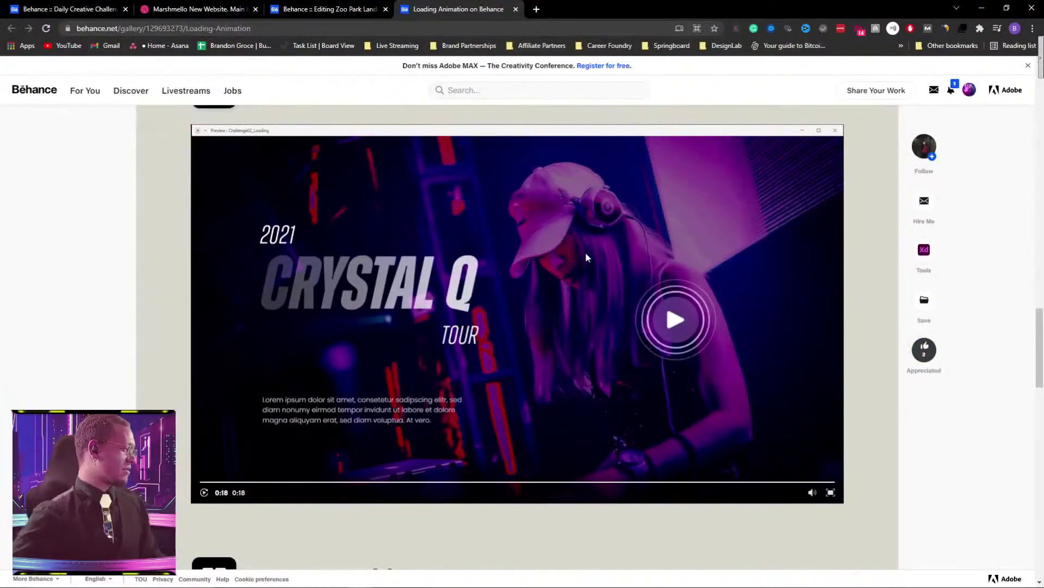
Switch to Discord's challenge channel and watch the Loading_Animation.mp4 submission full screen, restarting it from the beginning.
{"action": "key", "text": "alt+Tab"}
{"action": "scroll", "coordinate": [428, 267], "scroll_direction": "down", "scroll_amount": 1}
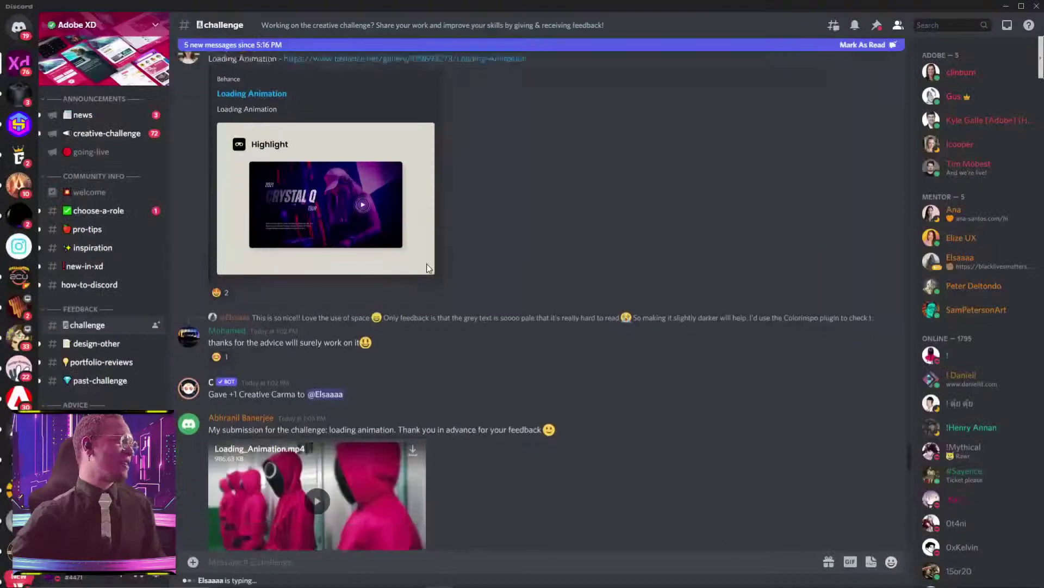
{"action": "scroll", "coordinate": [428, 267], "scroll_direction": "down", "scroll_amount": 2}
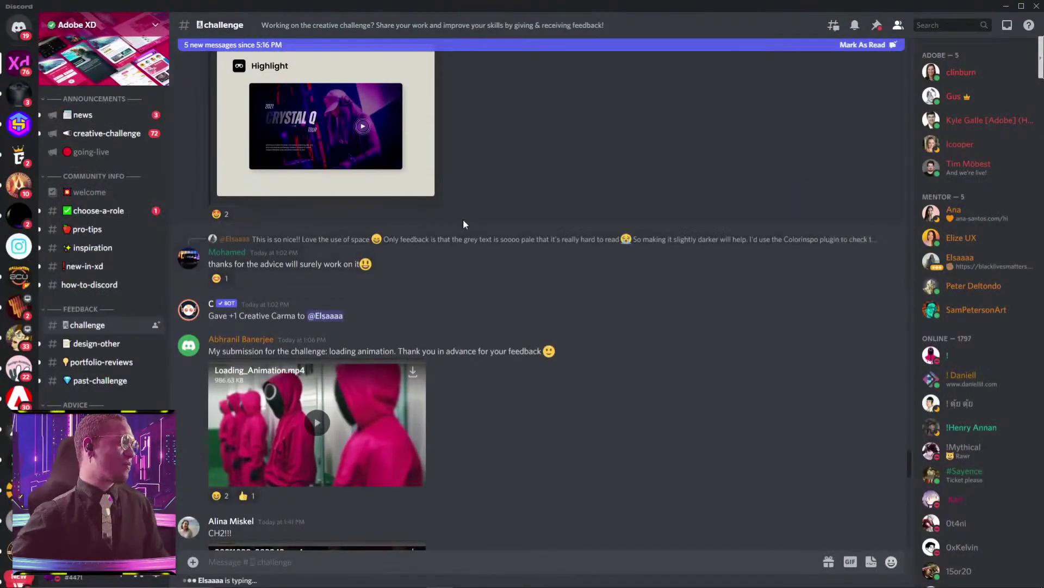
{"action": "scroll", "coordinate": [445, 272], "scroll_direction": "down", "scroll_amount": 2}
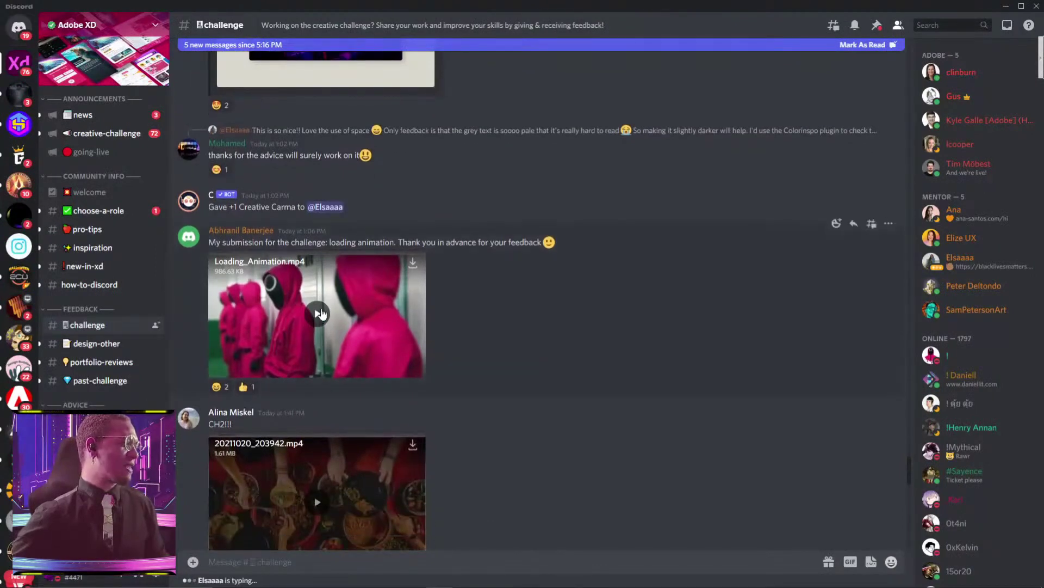
{"action": "left_click", "coordinate": [317, 315]}
{"action": "left_click", "coordinate": [422, 370]}
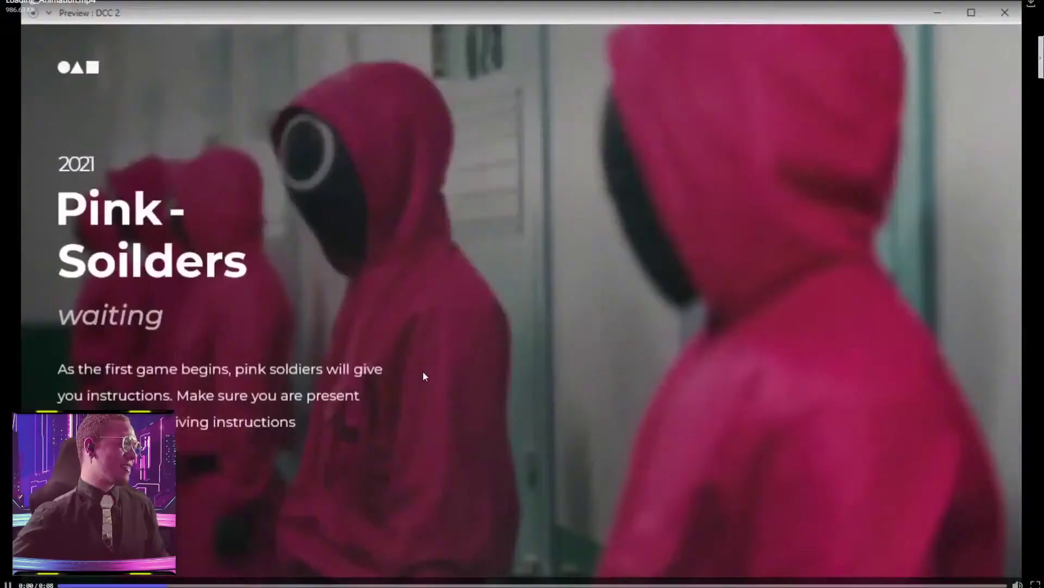
{"action": "left_click", "coordinate": [61, 580]}
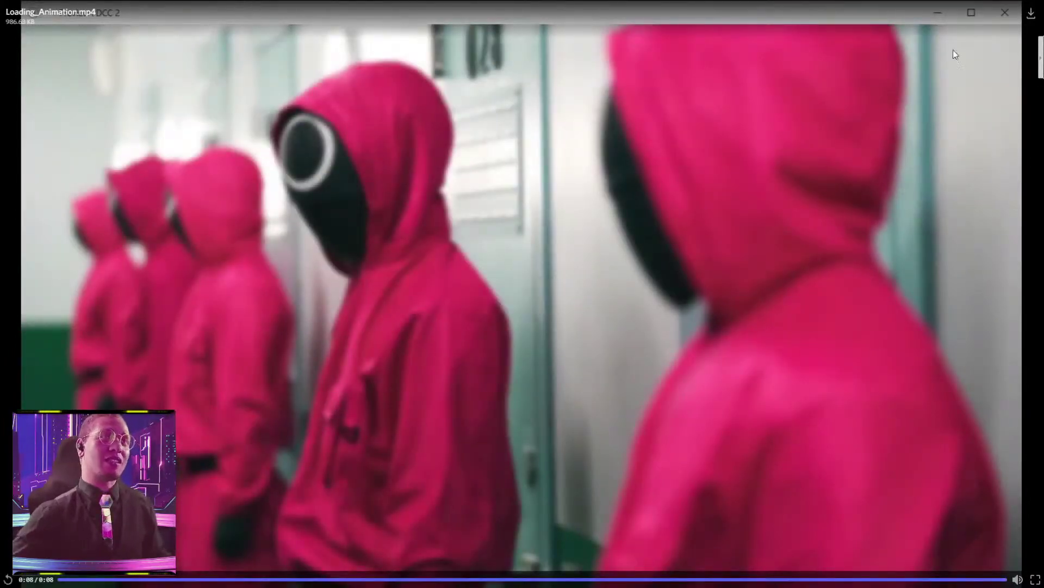
{"action": "key", "text": "Escape"}
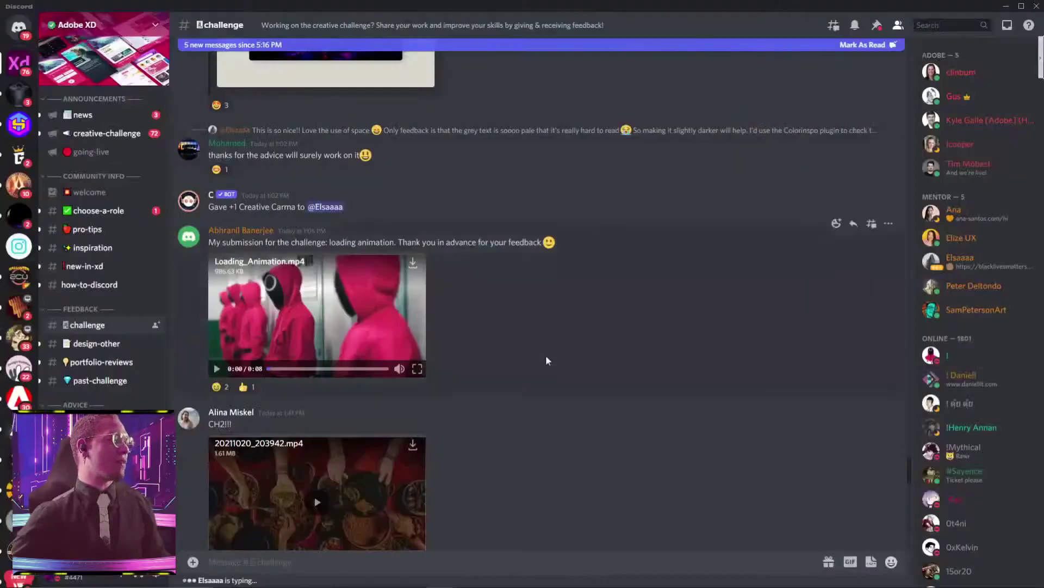
Find the October 19 loading animation post in the challenge channel and watch 10192021_loading_animation.mov full screen.
{"action": "scroll", "coordinate": [547, 354], "scroll_direction": "down", "scroll_amount": 4}
{"action": "scroll", "coordinate": [565, 303], "scroll_direction": "down", "scroll_amount": 10}
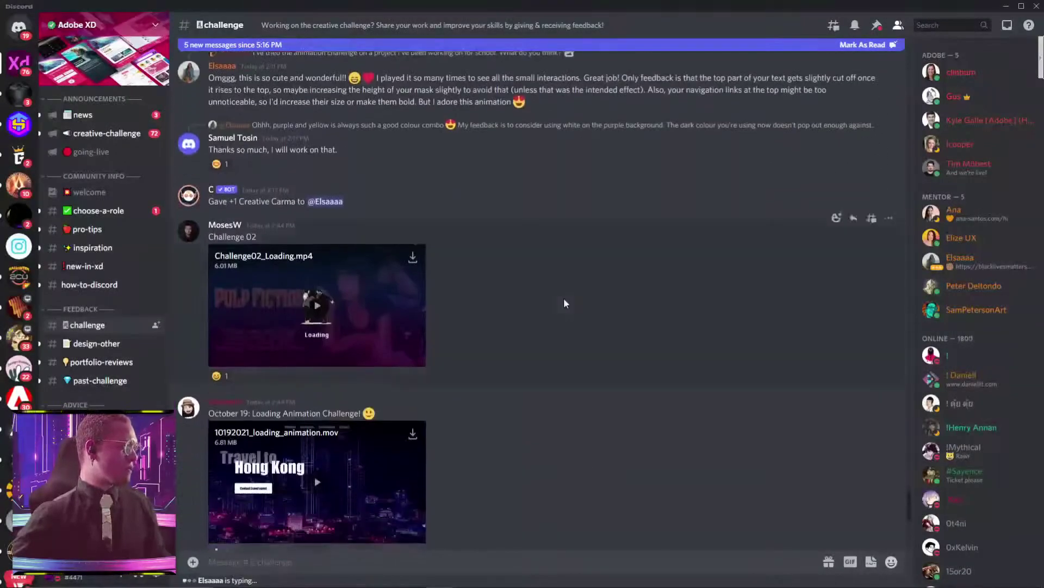
{"action": "scroll", "coordinate": [564, 298], "scroll_direction": "down", "scroll_amount": 2}
{"action": "scroll", "coordinate": [429, 270], "scroll_direction": "up", "scroll_amount": 4}
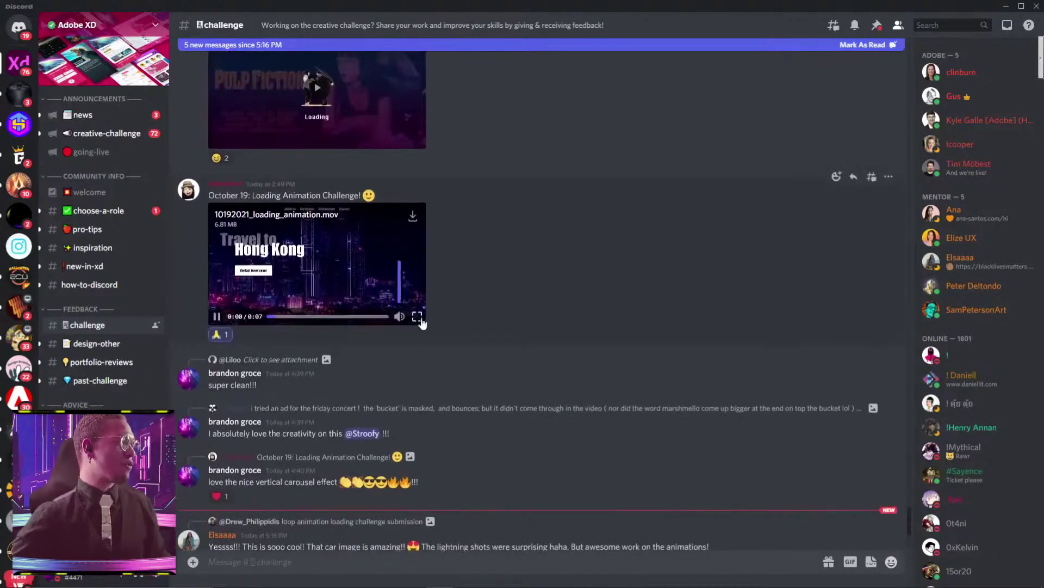
{"action": "left_click", "coordinate": [419, 318]}
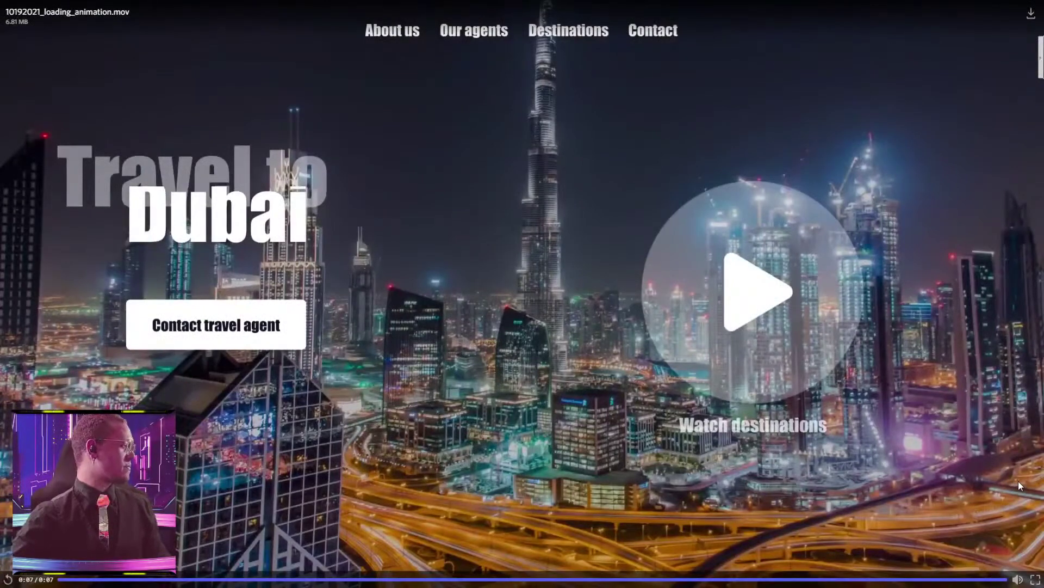
{"action": "left_click", "coordinate": [1036, 580]}
Go back through earlier challenge posts and watch Challenge_02_-_Hogwarts_Loading.mp4 full screen from the beginning.
{"action": "scroll", "coordinate": [381, 261], "scroll_direction": "down", "scroll_amount": 2}
{"action": "scroll", "coordinate": [451, 291], "scroll_direction": "down", "scroll_amount": 2}
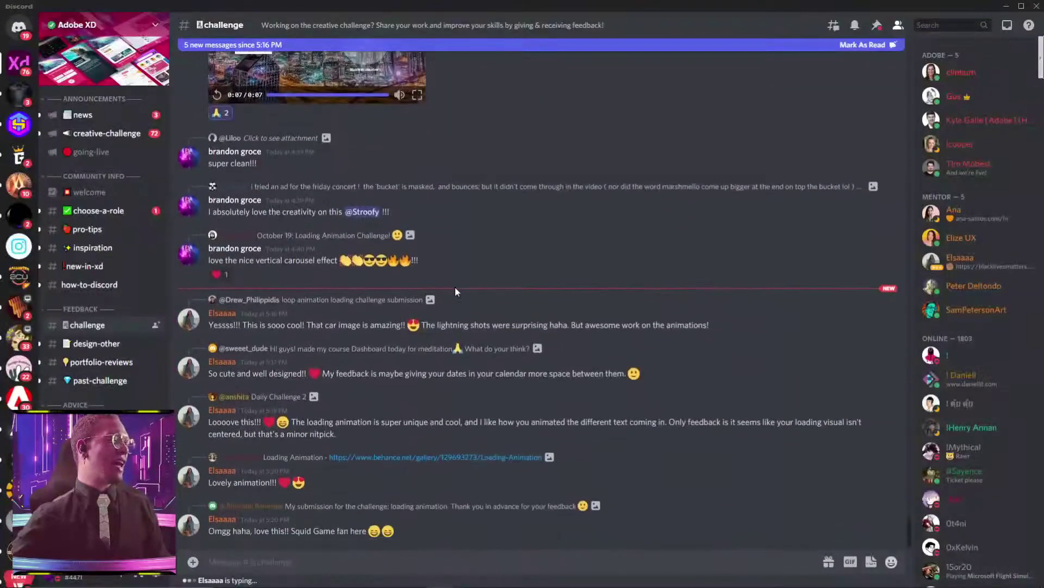
{"action": "scroll", "coordinate": [457, 288], "scroll_direction": "up", "scroll_amount": 8}
{"action": "scroll", "coordinate": [479, 304], "scroll_direction": "up", "scroll_amount": 6}
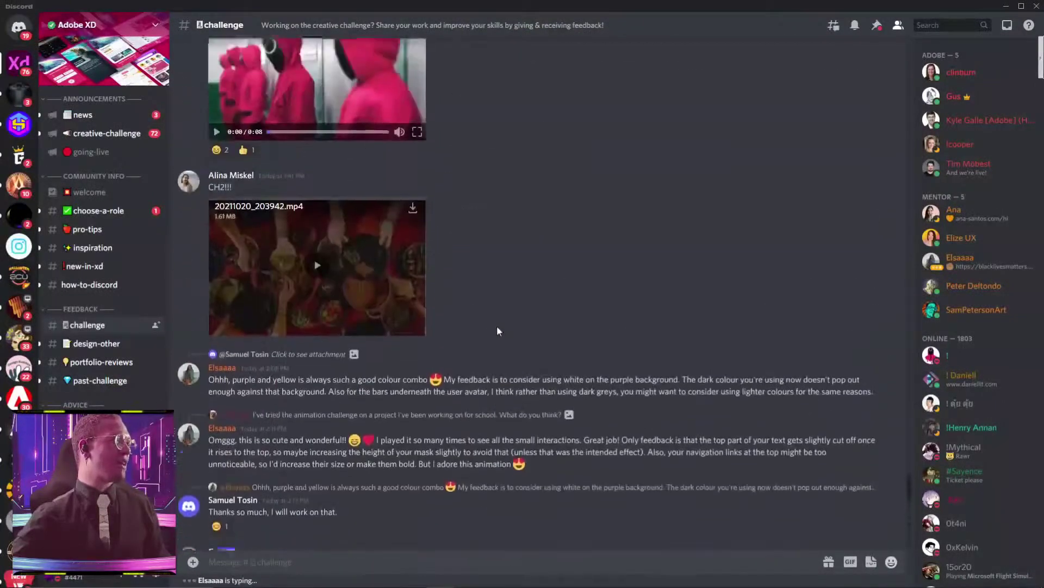
{"action": "scroll", "coordinate": [525, 321], "scroll_direction": "up", "scroll_amount": 14}
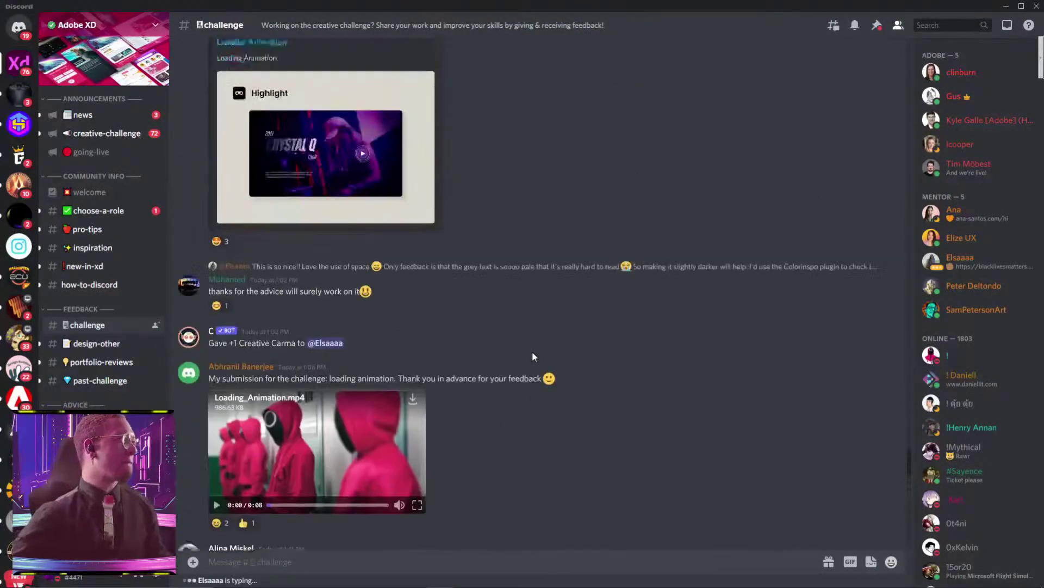
{"action": "scroll", "coordinate": [544, 359], "scroll_direction": "up", "scroll_amount": 20}
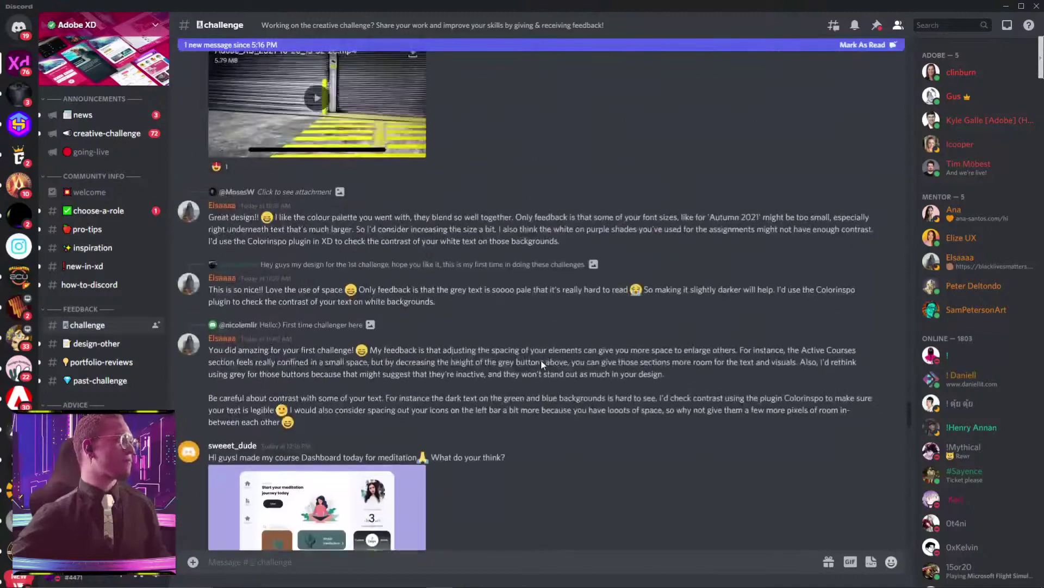
{"action": "scroll", "coordinate": [530, 378], "scroll_direction": "up", "scroll_amount": 5}
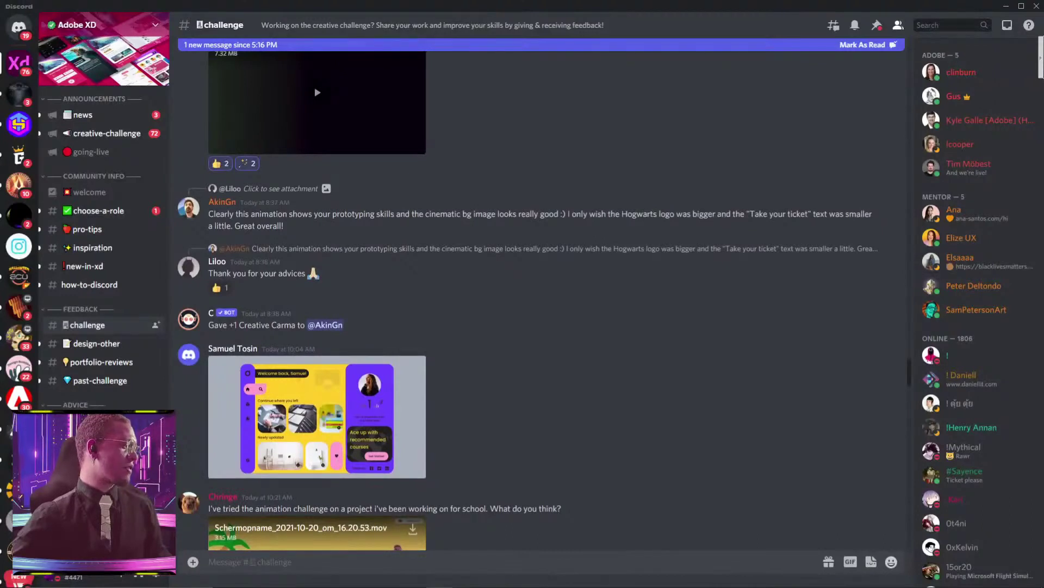
{"action": "scroll", "coordinate": [303, 291], "scroll_direction": "up", "scroll_amount": 3}
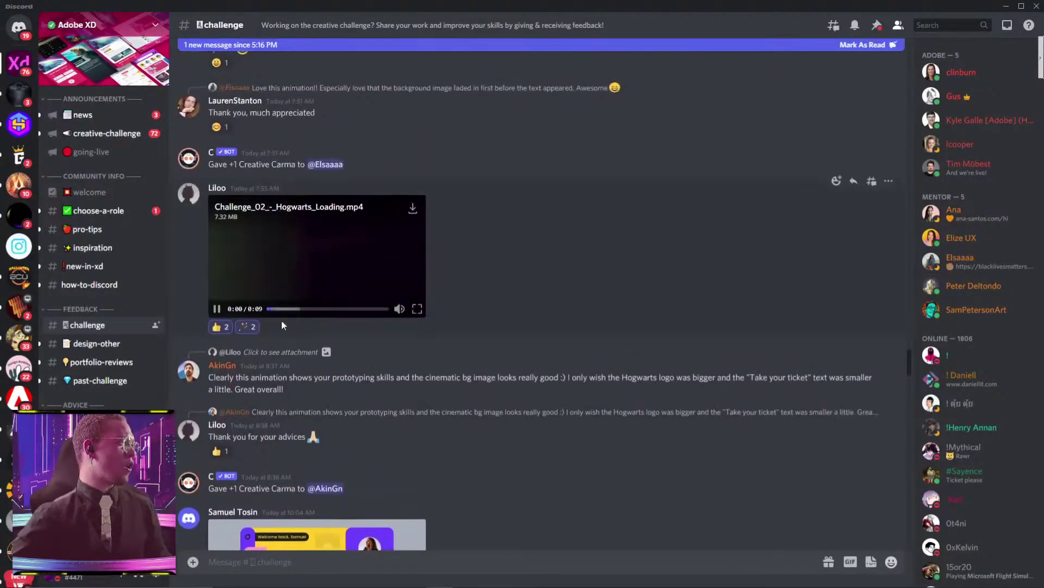
{"action": "left_click", "coordinate": [417, 308]}
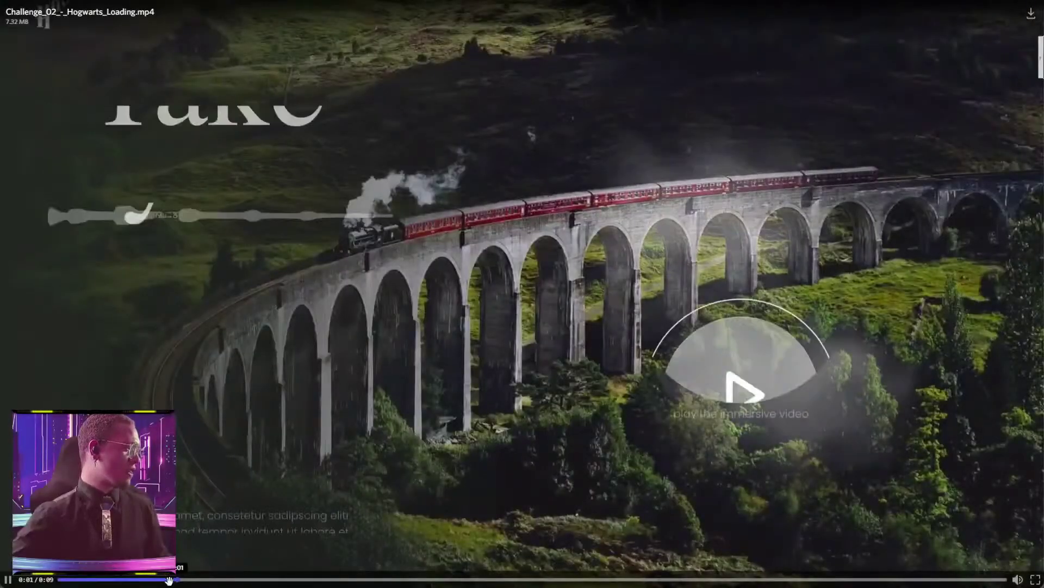
{"action": "left_click", "coordinate": [41, 583]}
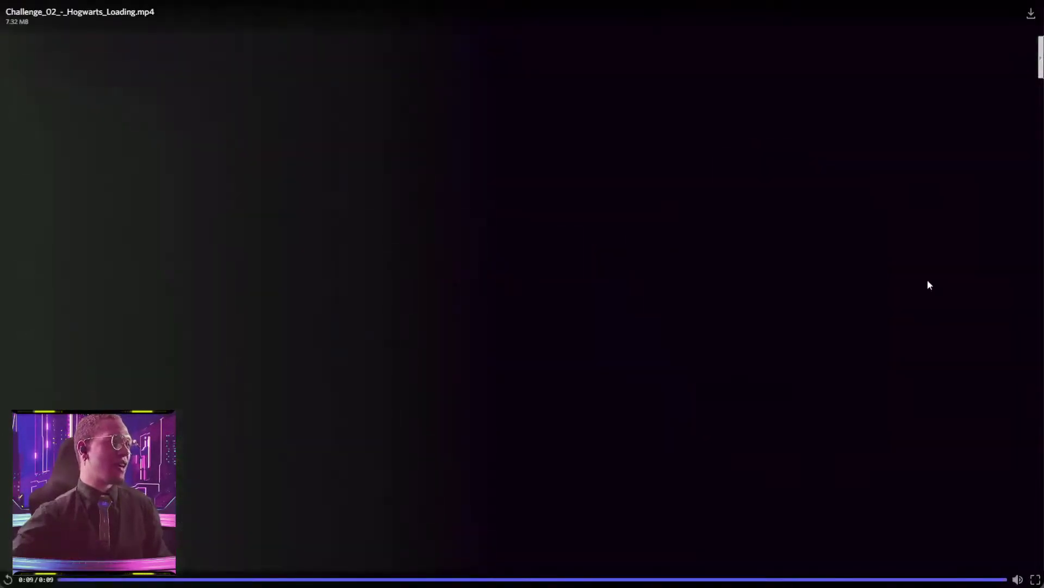
{"action": "left_click", "coordinate": [1035, 579]}
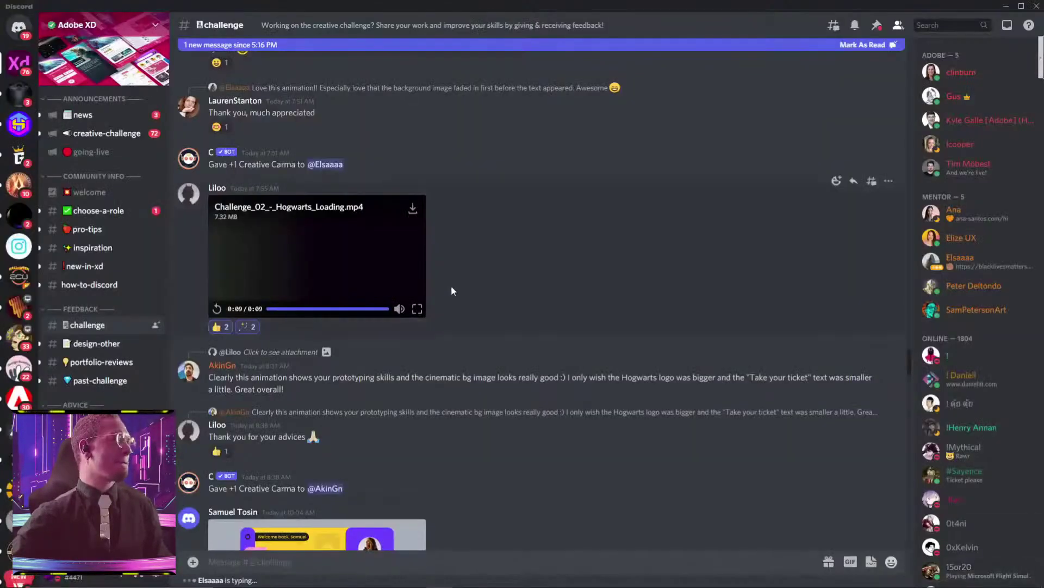
Find the "Day 2 Challenge" post from the previous day and watch Challenge_2_Loading_Animation.mov full screen, replaying its opening part.
{"action": "scroll", "coordinate": [499, 289], "scroll_direction": "up", "scroll_amount": 15}
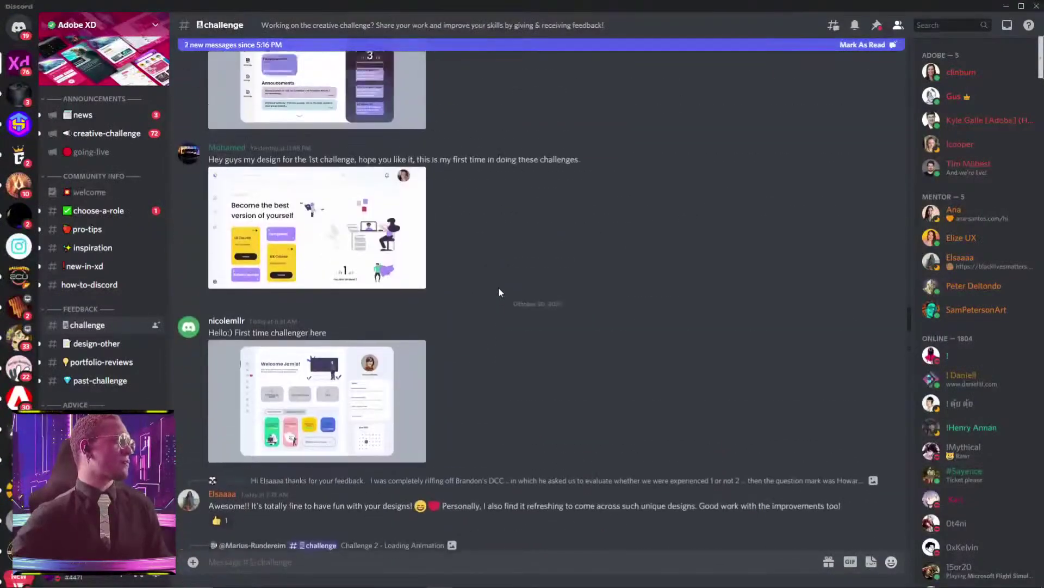
{"action": "scroll", "coordinate": [500, 292], "scroll_direction": "up", "scroll_amount": 7}
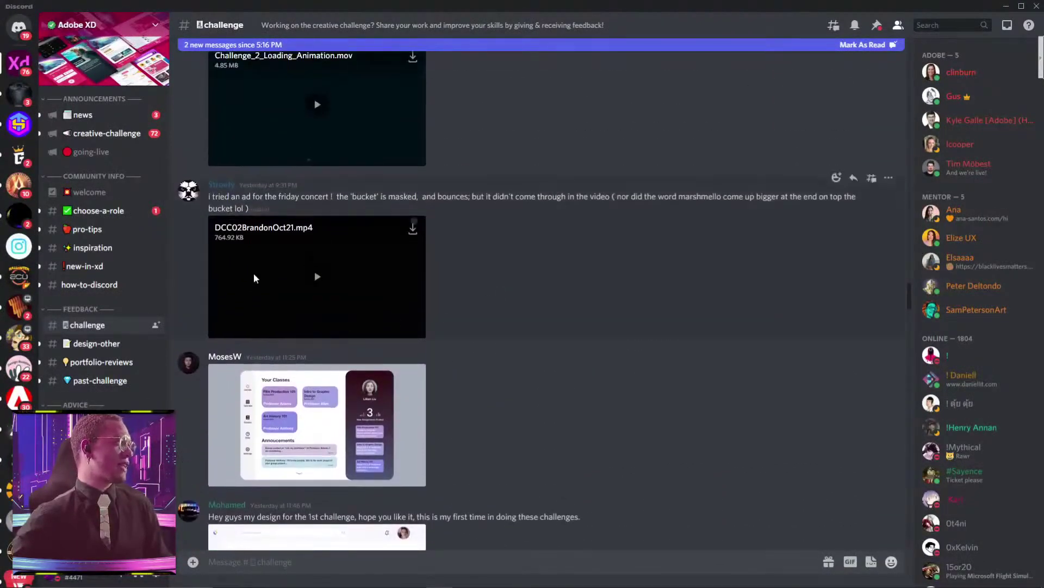
{"action": "scroll", "coordinate": [325, 291], "scroll_direction": "up", "scroll_amount": 5}
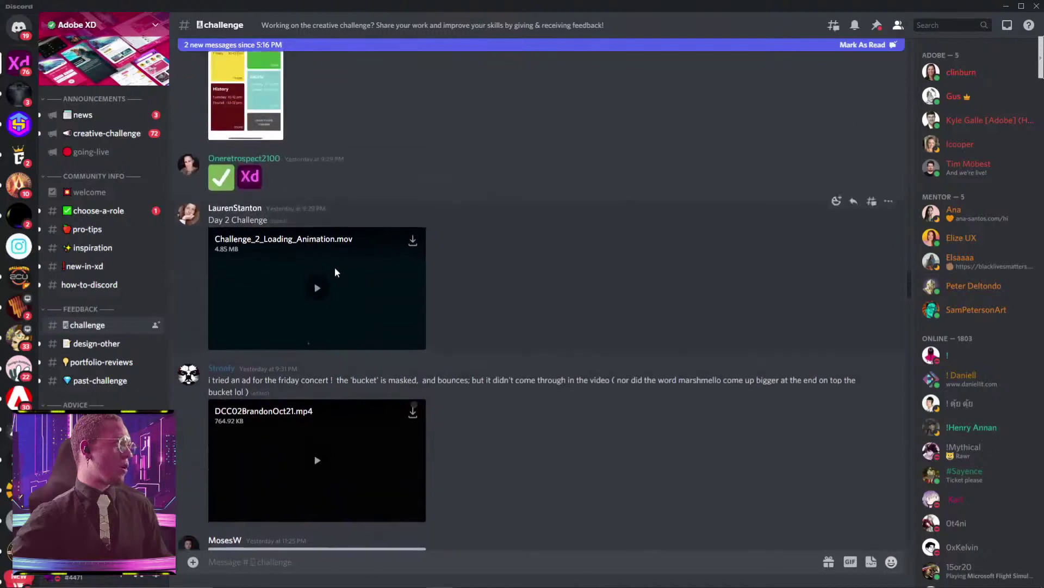
{"action": "left_click", "coordinate": [319, 325]}
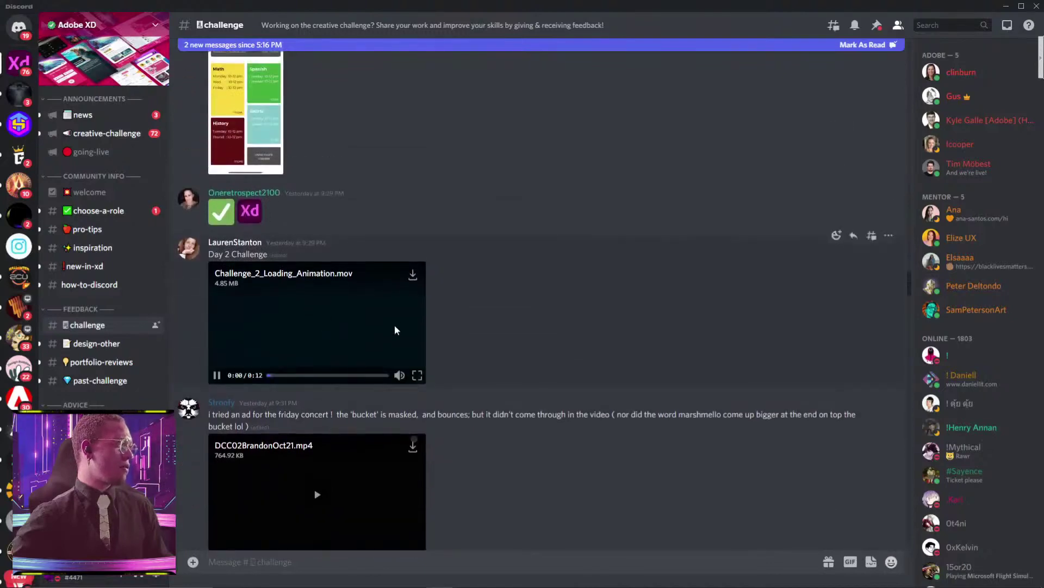
{"action": "left_click", "coordinate": [418, 377]}
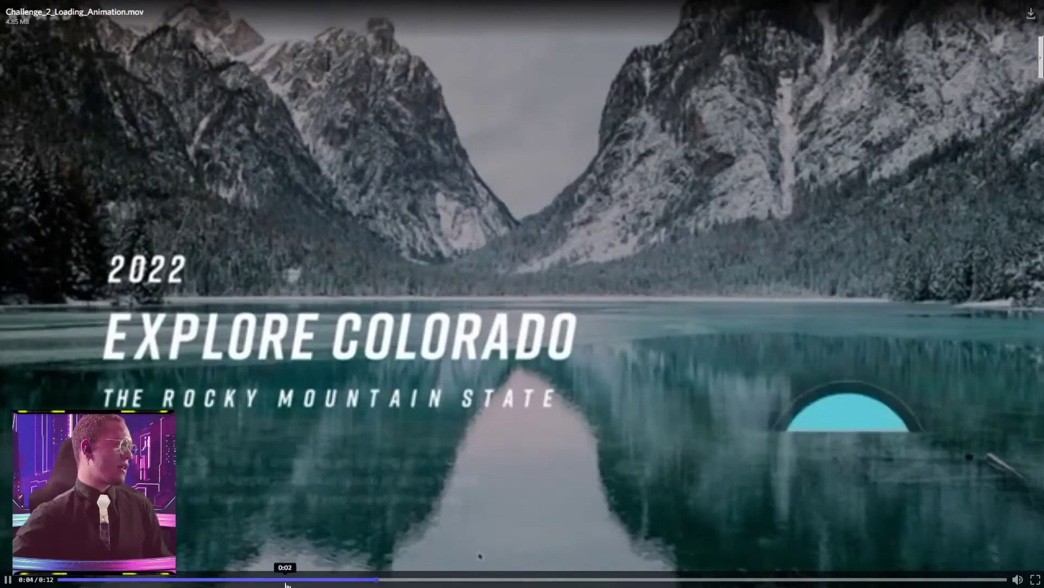
{"action": "left_click", "coordinate": [249, 578]}
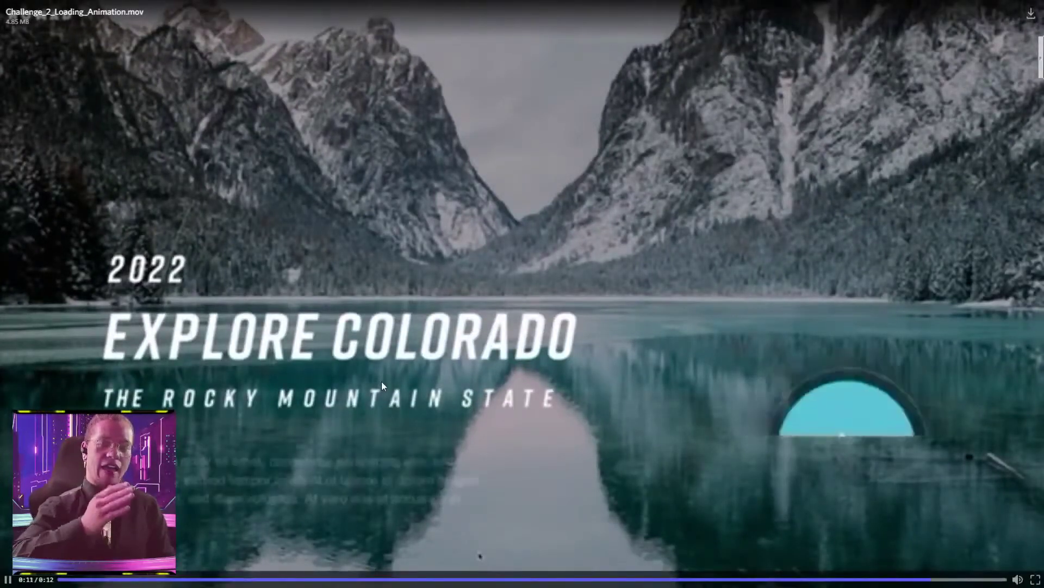
{"action": "key", "text": "Escape"}
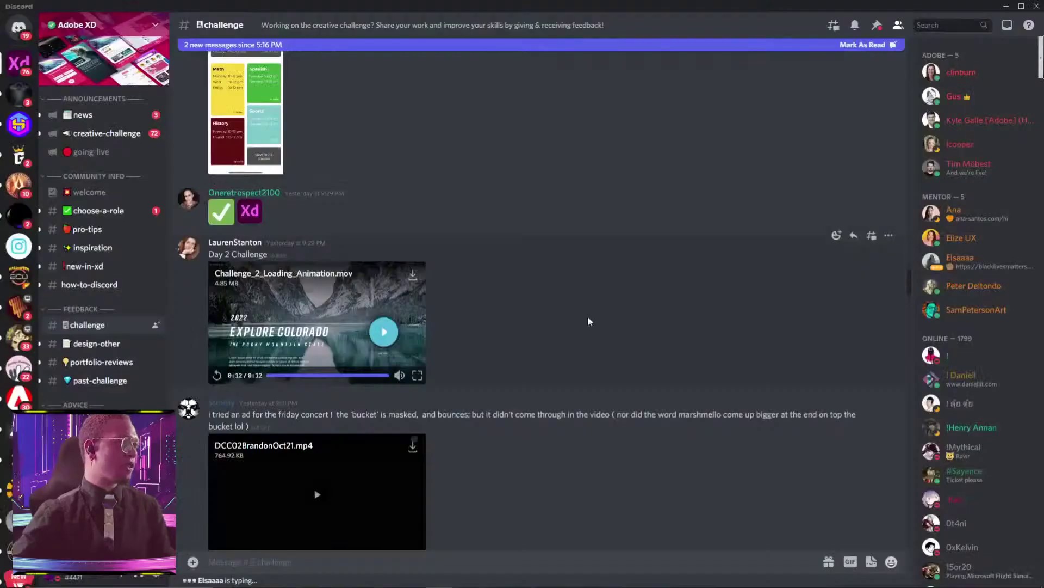
Find the school-project animation post from today in the challenge channel and play Schermopname_2021-10-20_om_16.20.53.mov full screen.
{"action": "scroll", "coordinate": [588, 321], "scroll_direction": "down", "scroll_amount": 2}
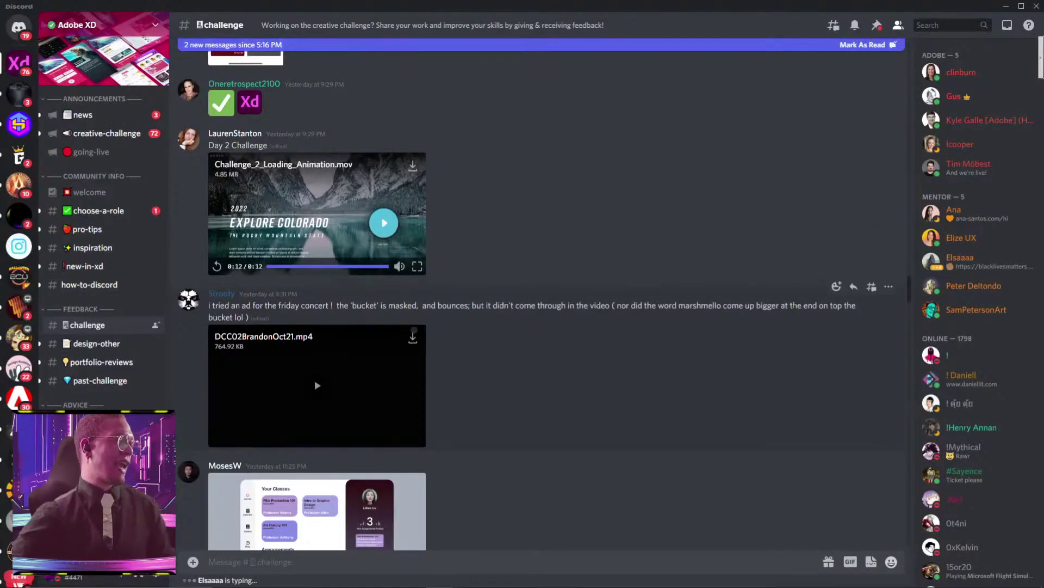
{"action": "scroll", "coordinate": [798, 332], "scroll_direction": "down", "scroll_amount": 1}
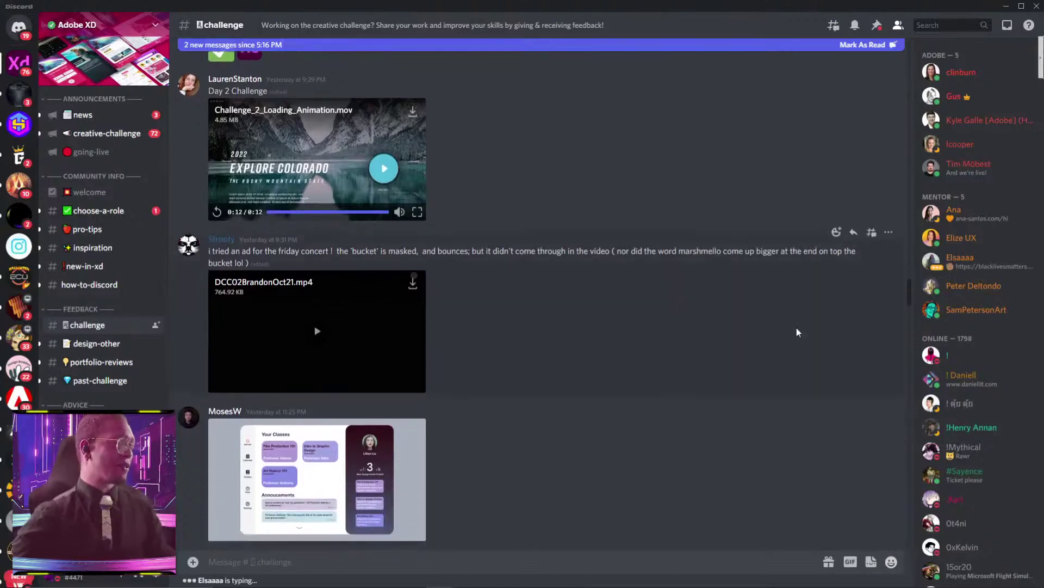
{"action": "scroll", "coordinate": [655, 296], "scroll_direction": "down", "scroll_amount": 2}
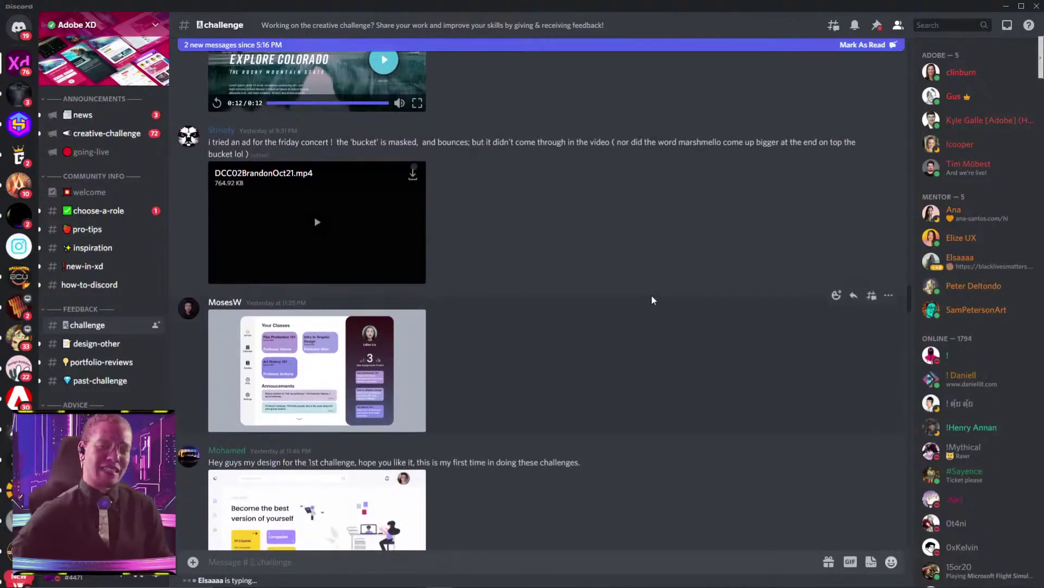
{"action": "scroll", "coordinate": [651, 295], "scroll_direction": "down", "scroll_amount": 3}
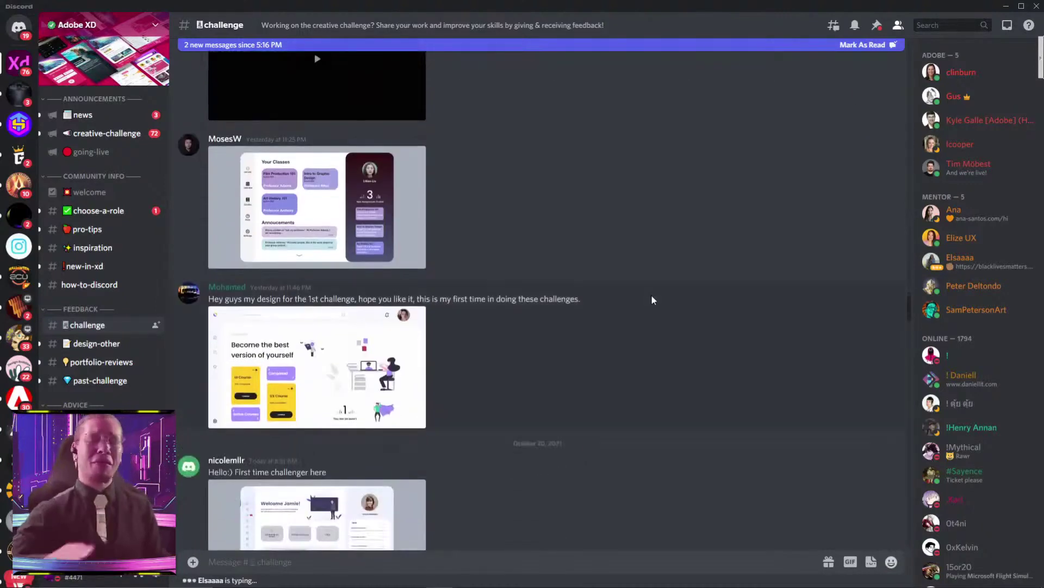
{"action": "scroll", "coordinate": [634, 402], "scroll_direction": "down", "scroll_amount": 15}
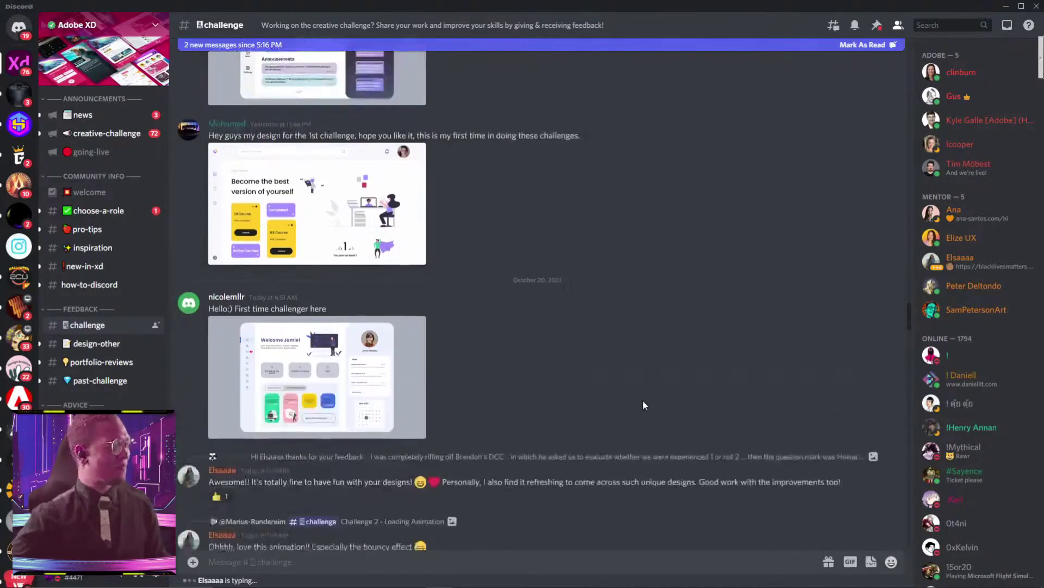
{"action": "scroll", "coordinate": [654, 395], "scroll_direction": "down", "scroll_amount": 9}
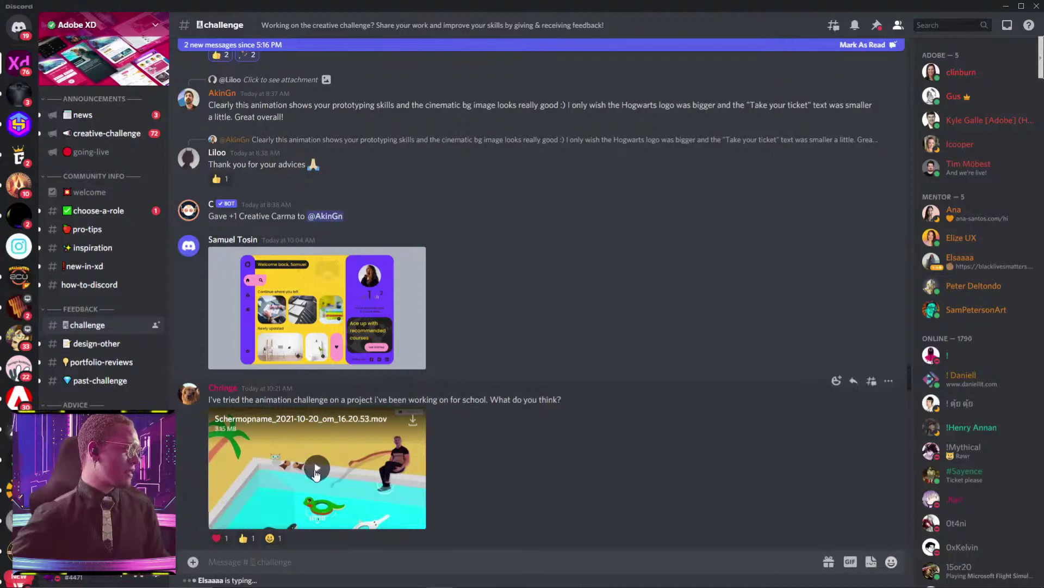
{"action": "left_click_drag", "start_coordinate": [235, 399], "coordinate": [503, 400]}
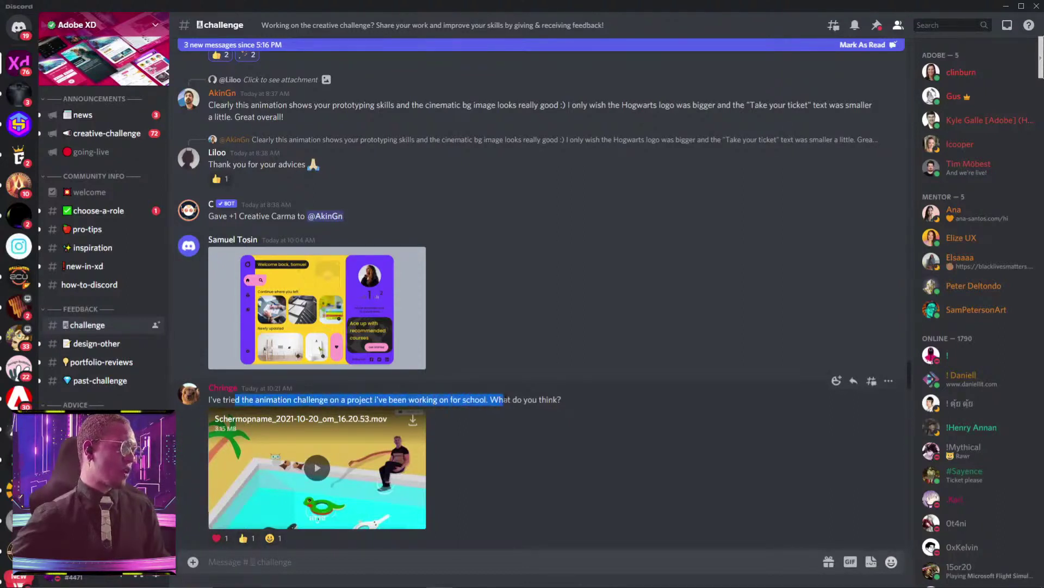
{"action": "left_click", "coordinate": [318, 466]}
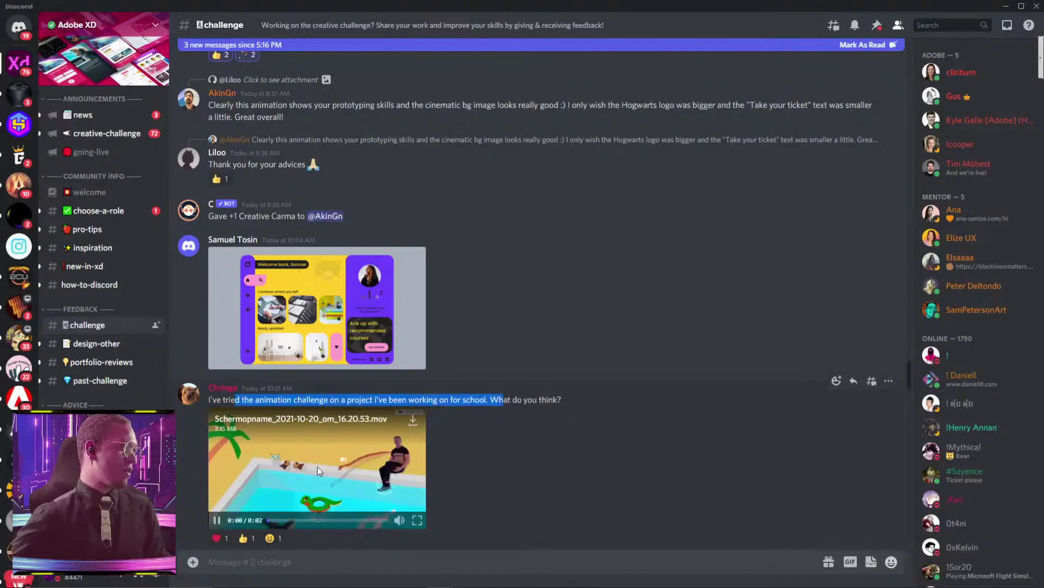
{"action": "left_click", "coordinate": [421, 523]}
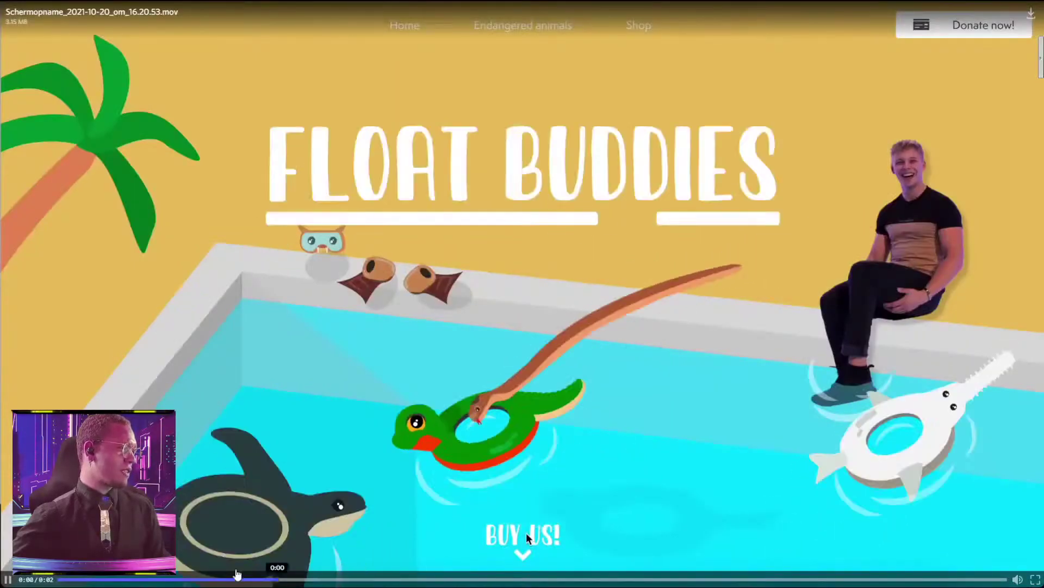
Replay the Float Buddies animation from the beginning and leave full screen.
{"action": "left_click", "coordinate": [52, 579]}
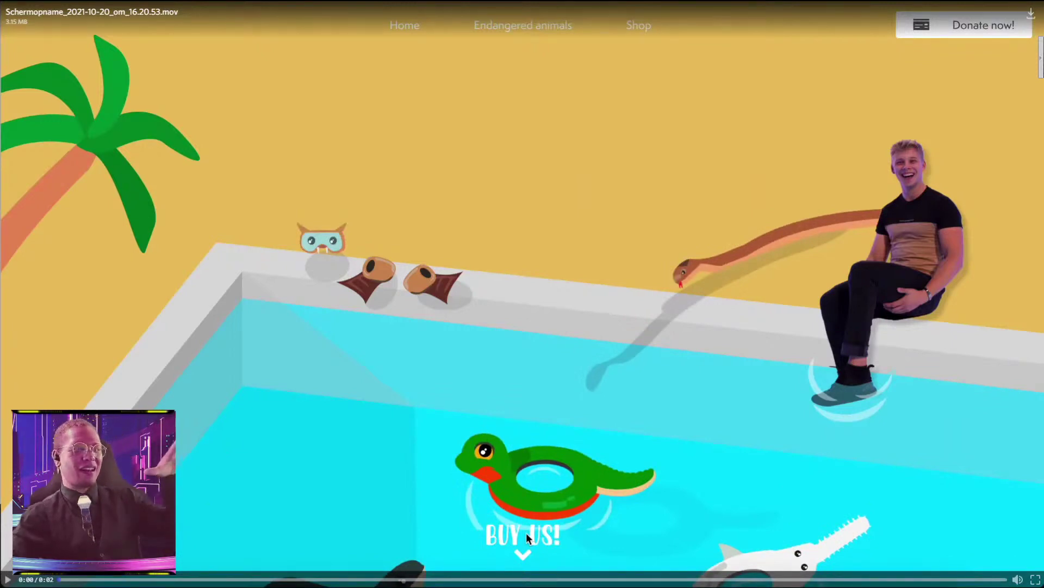
{"action": "left_click", "coordinate": [8, 580]}
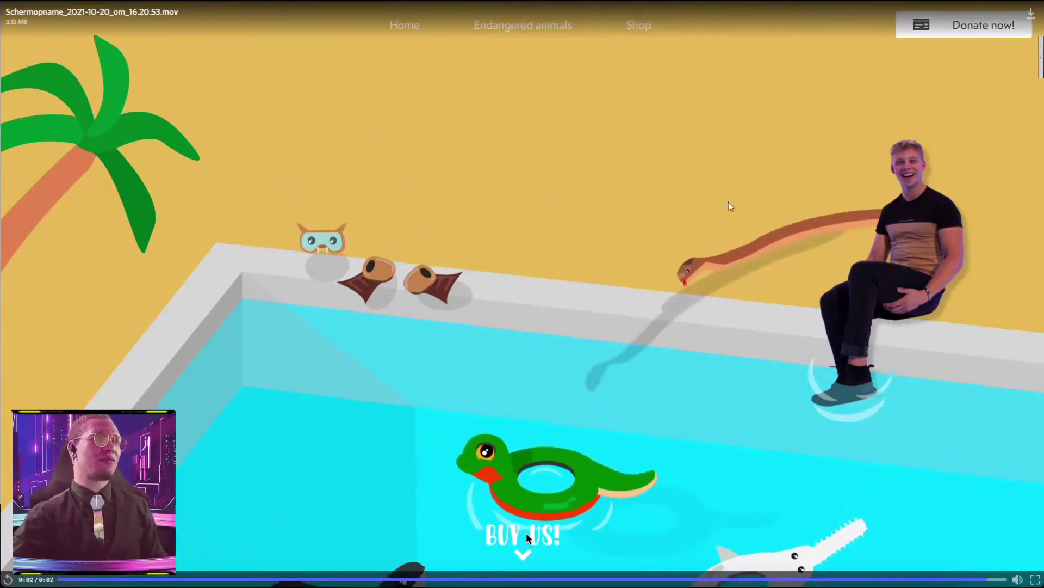
{"action": "left_click", "coordinate": [389, 247]}
{"action": "key", "text": "Escape"}
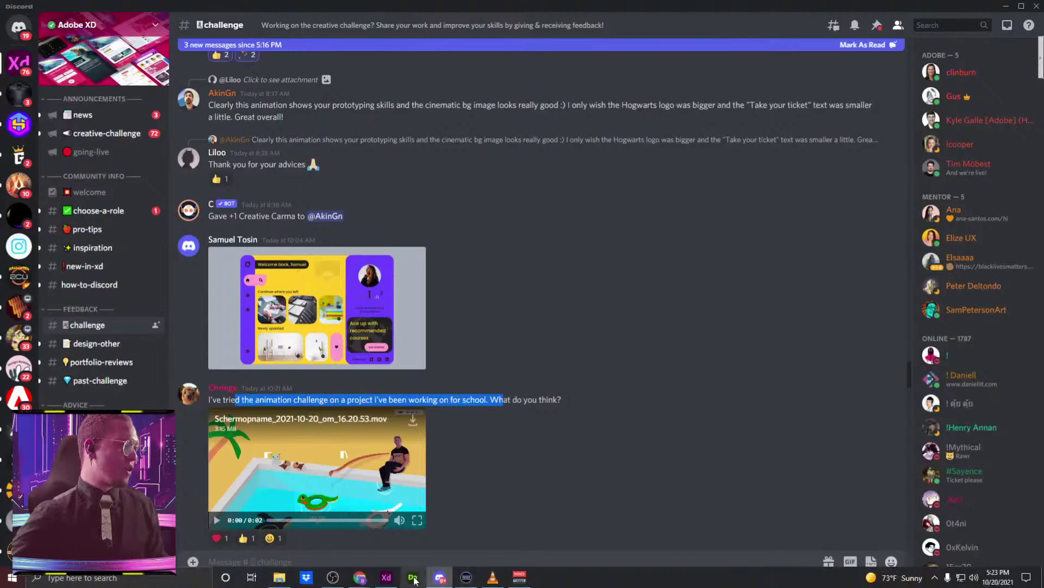
Switch to Adobe XD and make the first artboard of the lower row, Web 1920 – 6, the start of a prototype flow.
{"action": "left_click", "coordinate": [386, 577]}
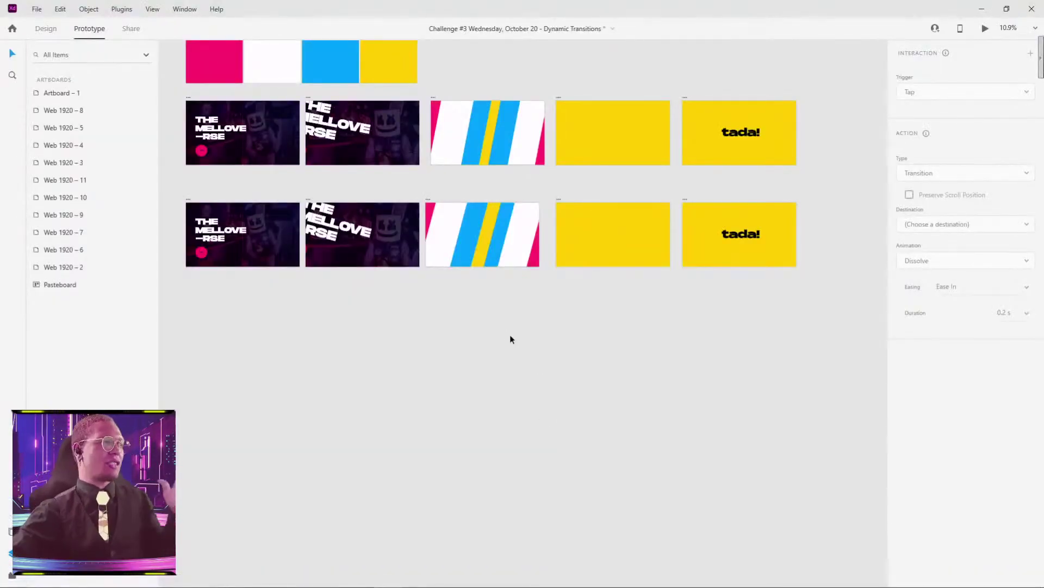
{"action": "left_click", "coordinate": [245, 234]}
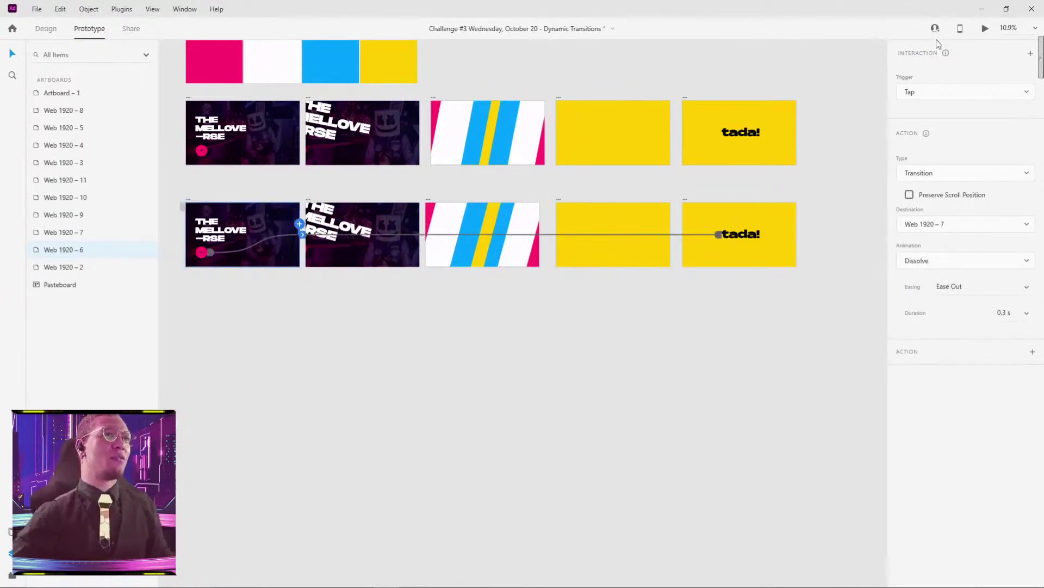
{"action": "left_click", "coordinate": [264, 359]}
{"action": "scroll", "coordinate": [275, 315], "scroll_direction": "left", "scroll_amount": 3}
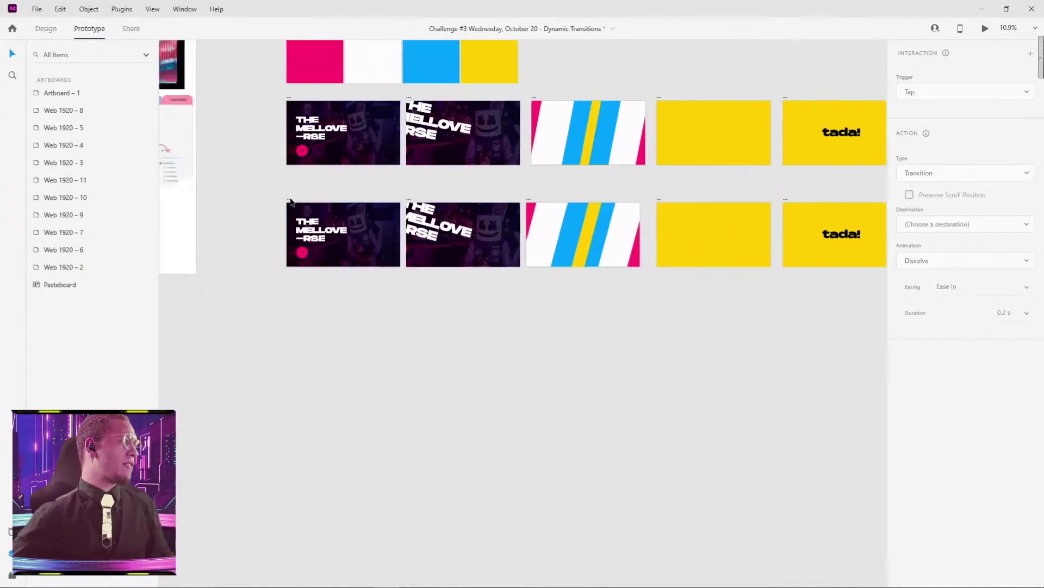
{"action": "left_click", "coordinate": [291, 202]}
{"action": "scroll", "coordinate": [319, 269], "scroll_direction": "up", "scroll_amount": 5}
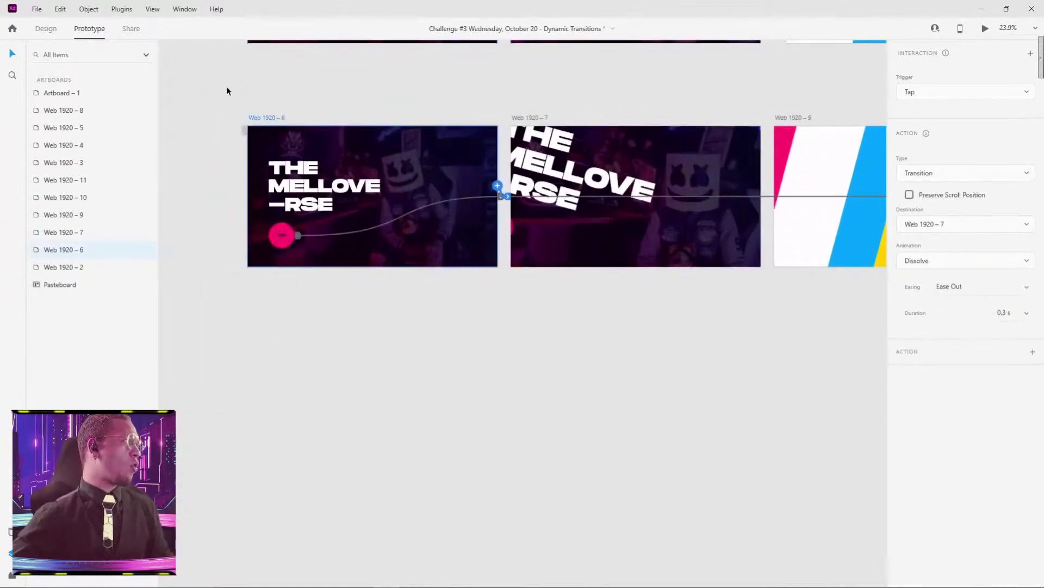
{"action": "left_click", "coordinate": [244, 131]}
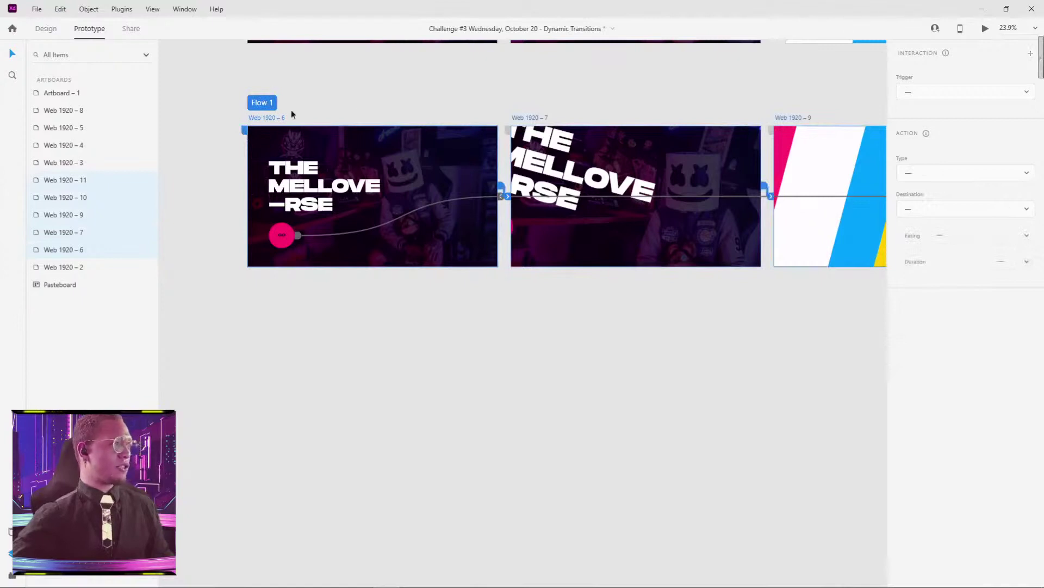
{"action": "scroll", "coordinate": [648, 88], "scroll_direction": "down", "scroll_amount": 5}
{"action": "left_click_drag", "start_coordinate": [600, 77], "coordinate": [489, 174]}
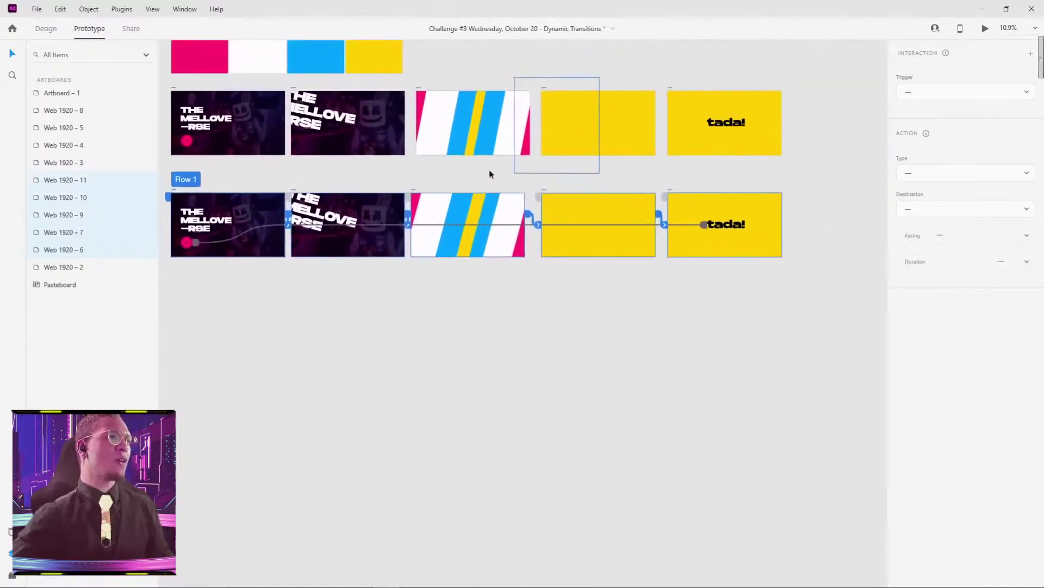
{"action": "scroll", "coordinate": [307, 186], "scroll_direction": "left", "scroll_amount": 2}
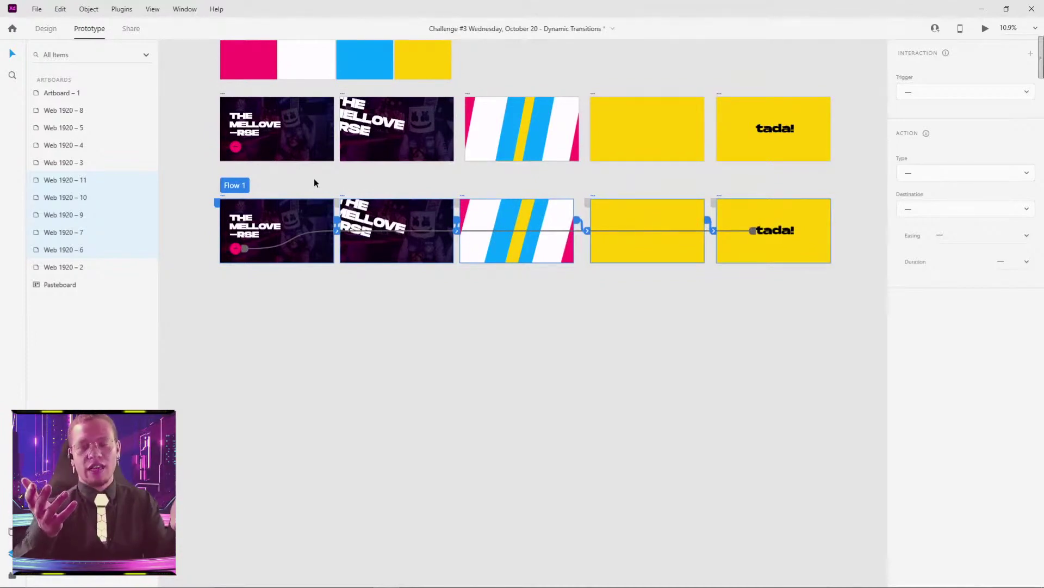
{"action": "left_click", "coordinate": [314, 183]}
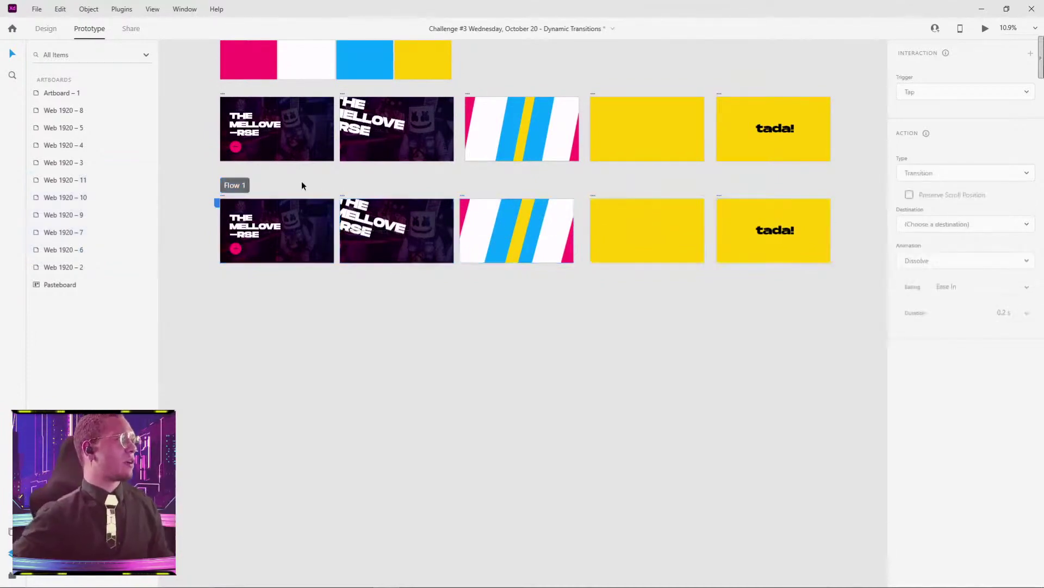
Select the five artboards of Flow 1 and check which file formats they can be exported to, without exporting.
{"action": "left_click", "coordinate": [222, 197]}
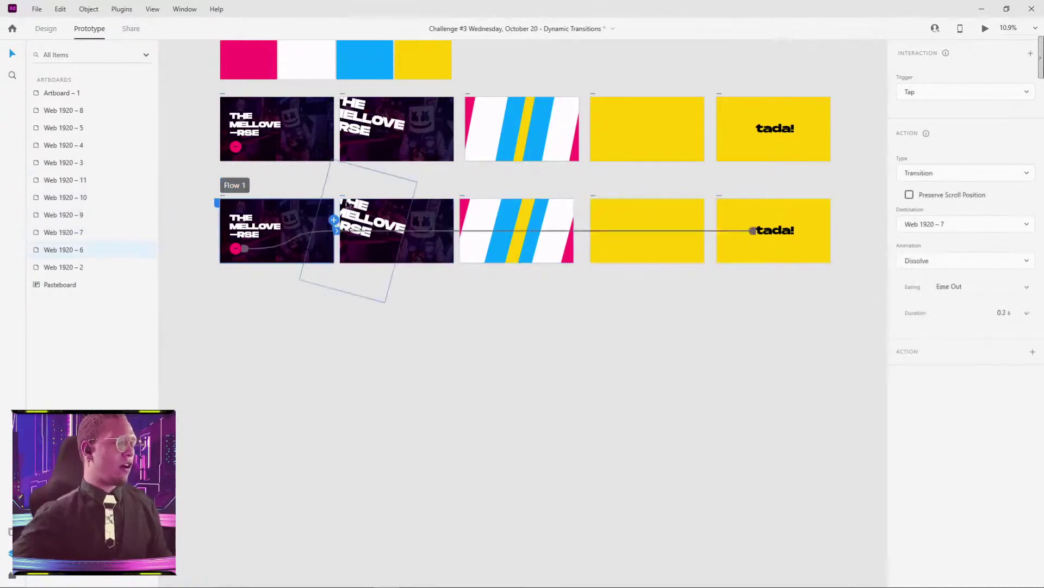
{"action": "left_click", "coordinate": [449, 199], "text": "shift"}
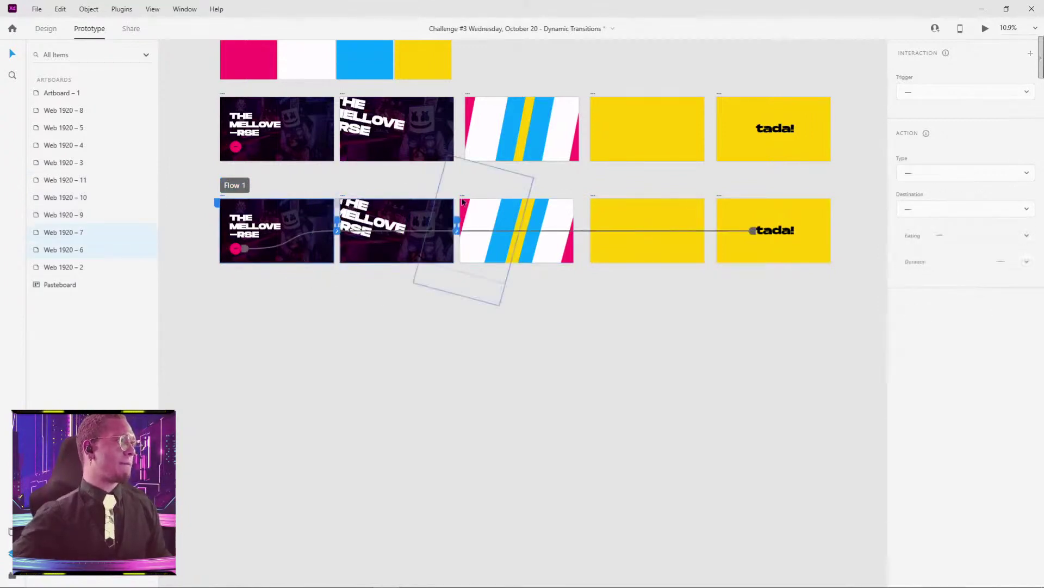
{"action": "left_click", "coordinate": [462, 197], "text": "shift"}
{"action": "left_click", "coordinate": [590, 199], "text": "shift"}
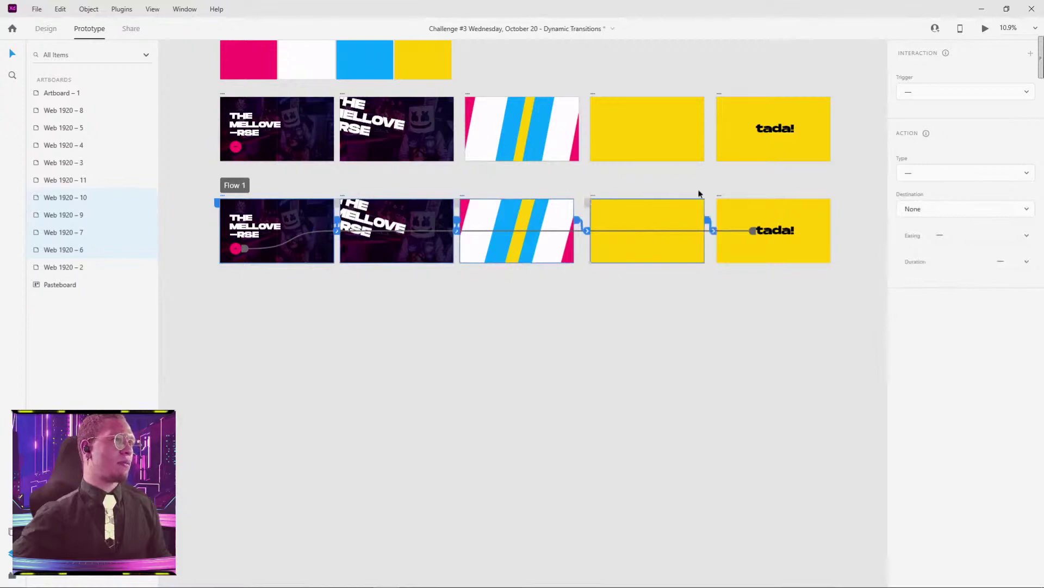
{"action": "left_click", "coordinate": [719, 199], "text": "shift"}
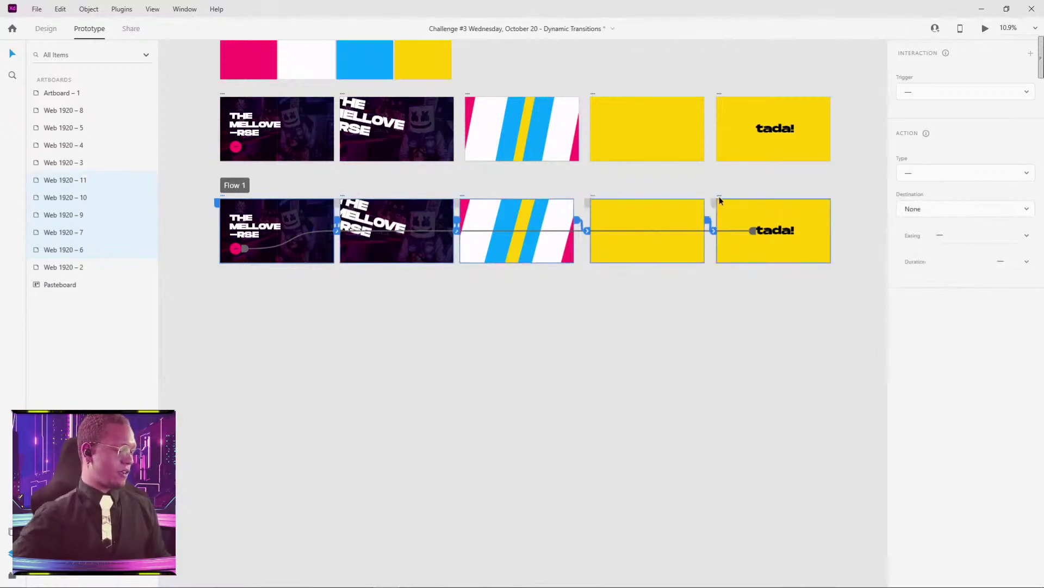
{"action": "key", "text": "ctrl+shift+e"}
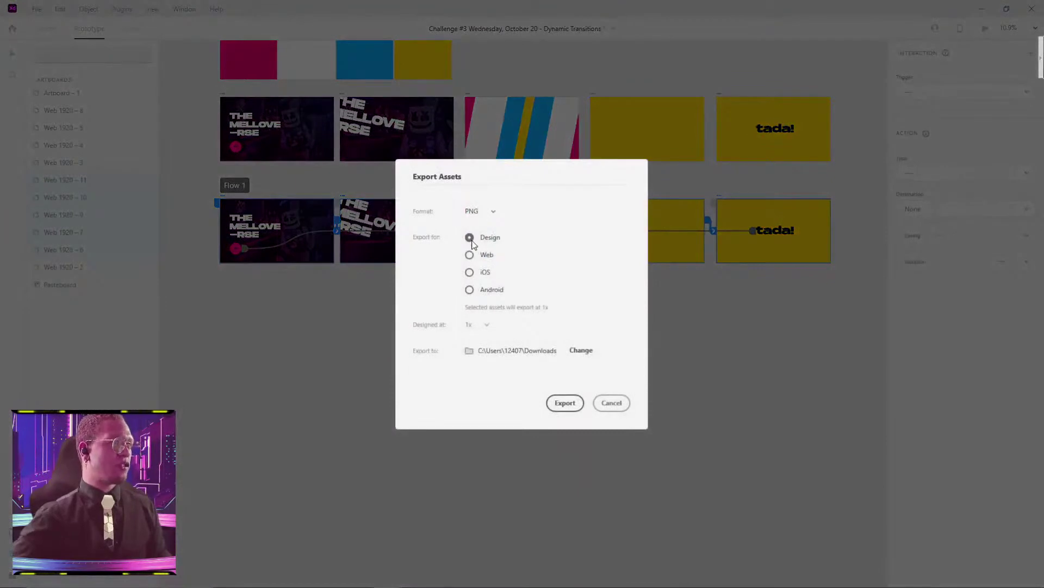
{"action": "left_click", "coordinate": [479, 212]}
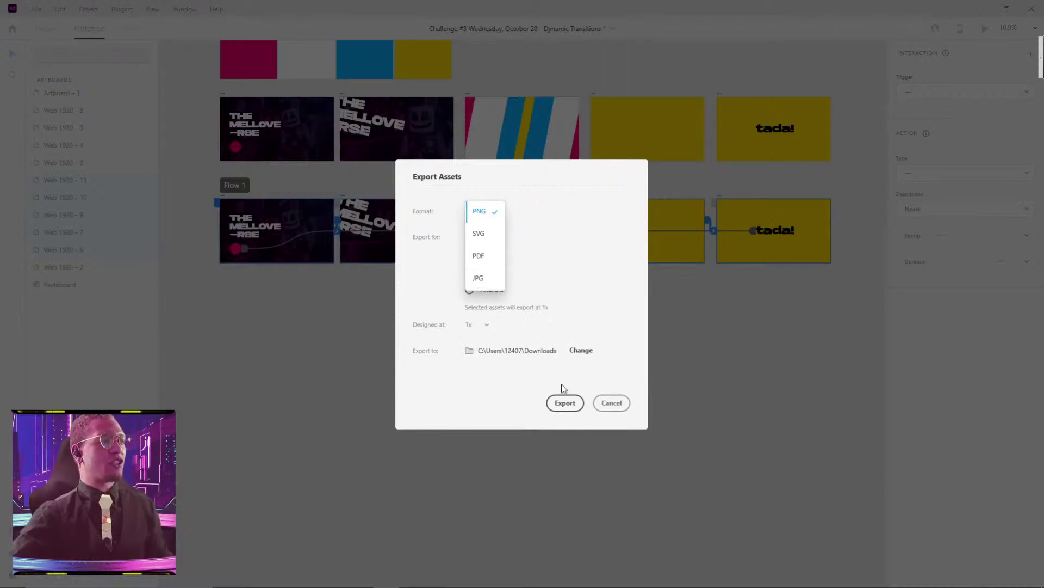
{"action": "left_click", "coordinate": [618, 413]}
{"action": "left_click", "coordinate": [613, 404]}
{"action": "left_click", "coordinate": [588, 364]}
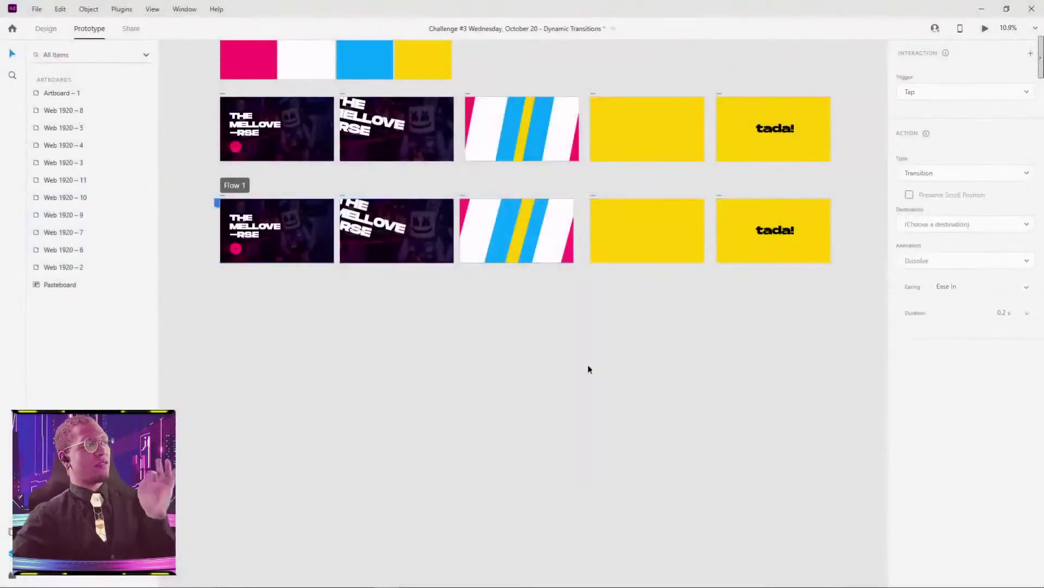
Preview the prototype from the Melloverse page through the transition to the tada! page and back, and close the preview.
{"action": "left_click", "coordinate": [986, 28]}
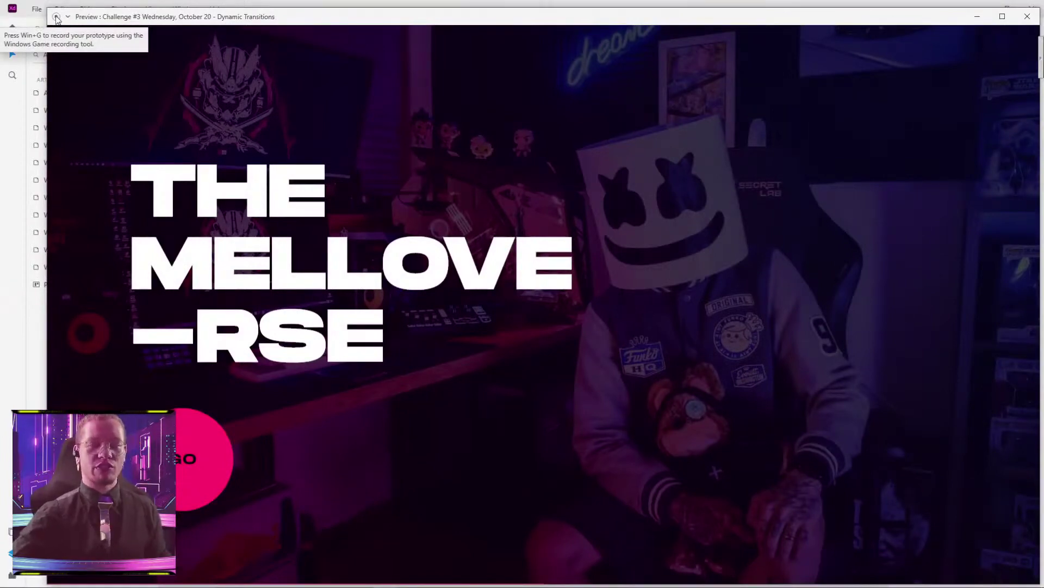
{"action": "left_click", "coordinate": [198, 477]}
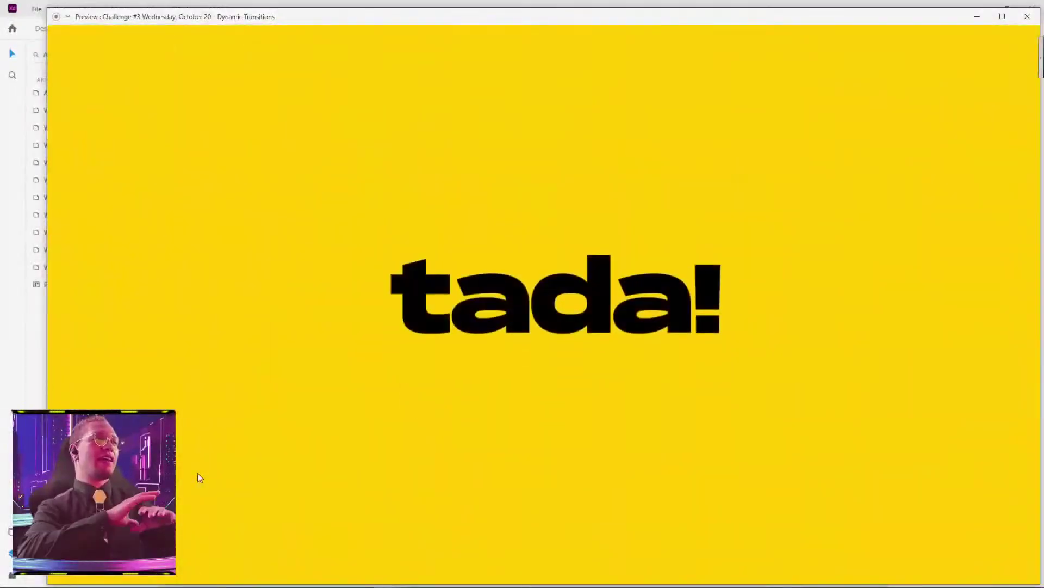
{"action": "left_click", "coordinate": [618, 304]}
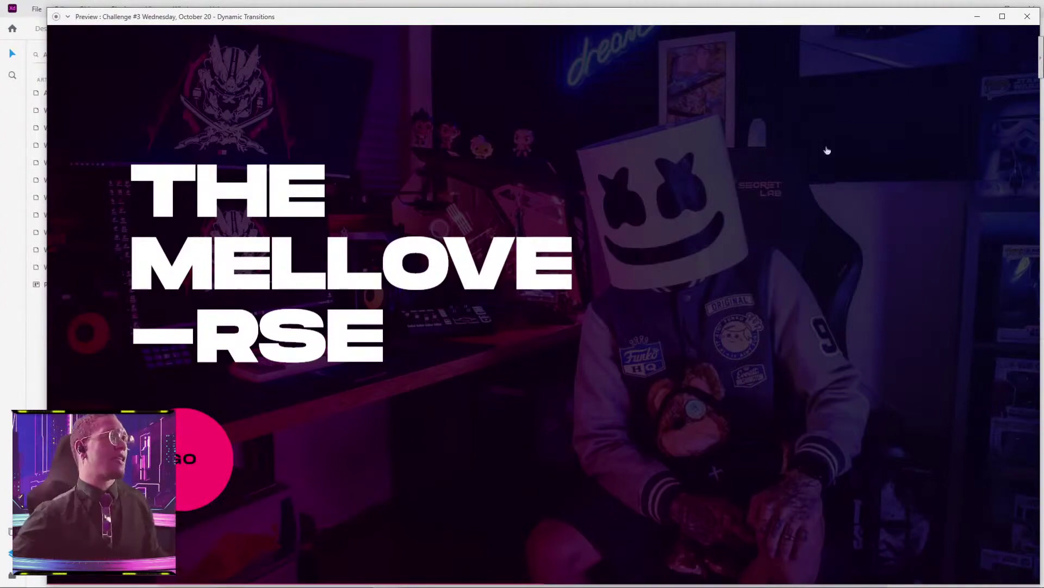
{"action": "left_click", "coordinate": [1027, 17]}
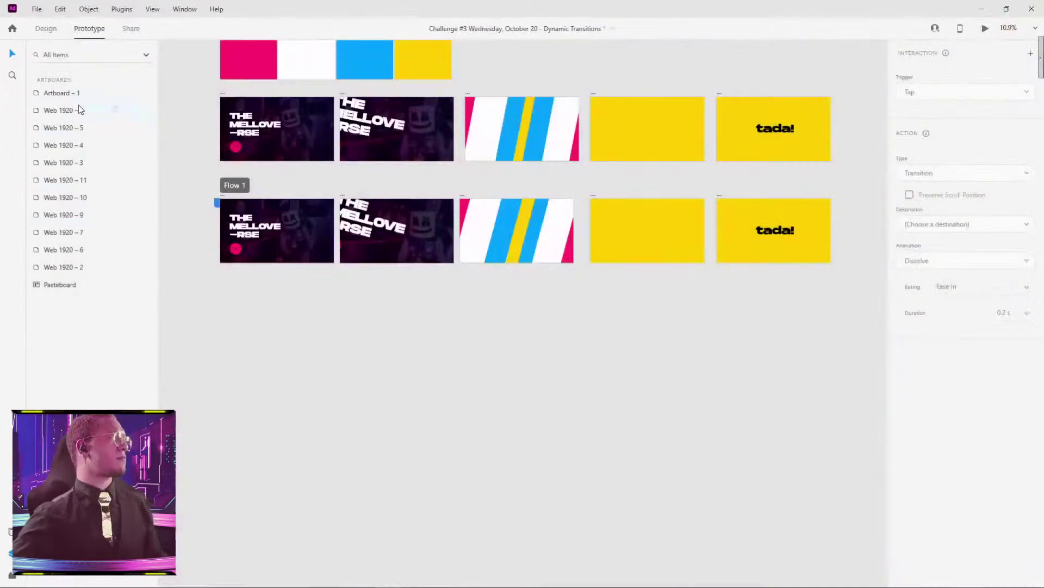
Preview the prototype, frame the whole Melloverse page as the area for a screenshot or video recording, and minimise the preview.
{"action": "left_click", "coordinate": [985, 30]}
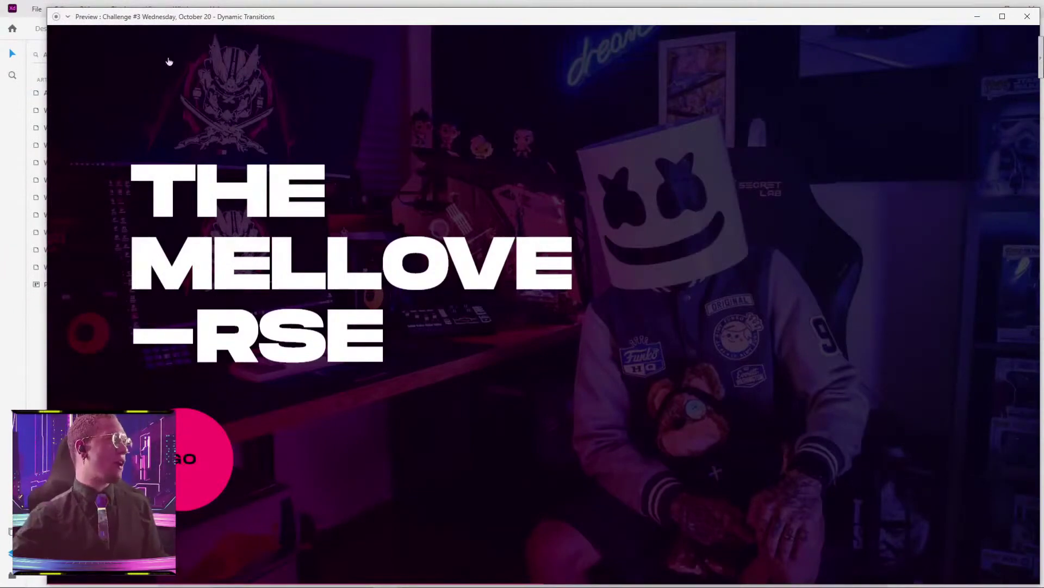
{"action": "key", "text": "Print"}
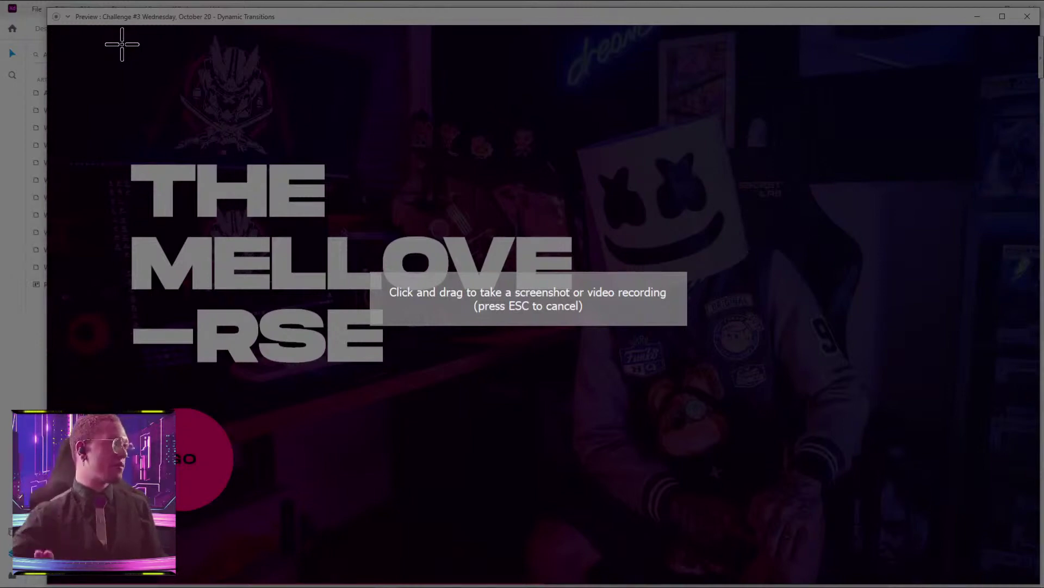
{"action": "key", "text": "Escape"}
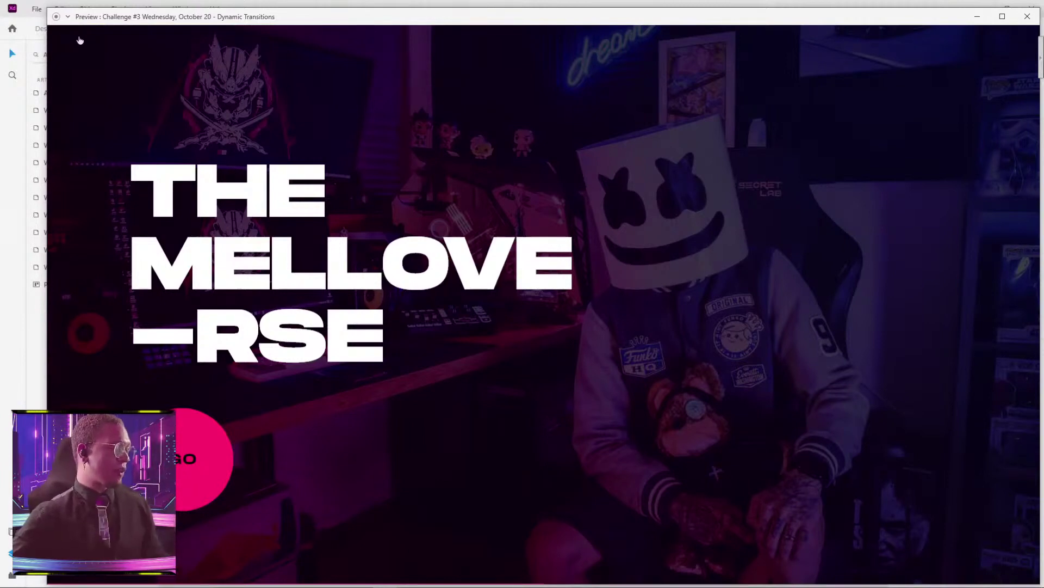
{"action": "key", "text": "Print"}
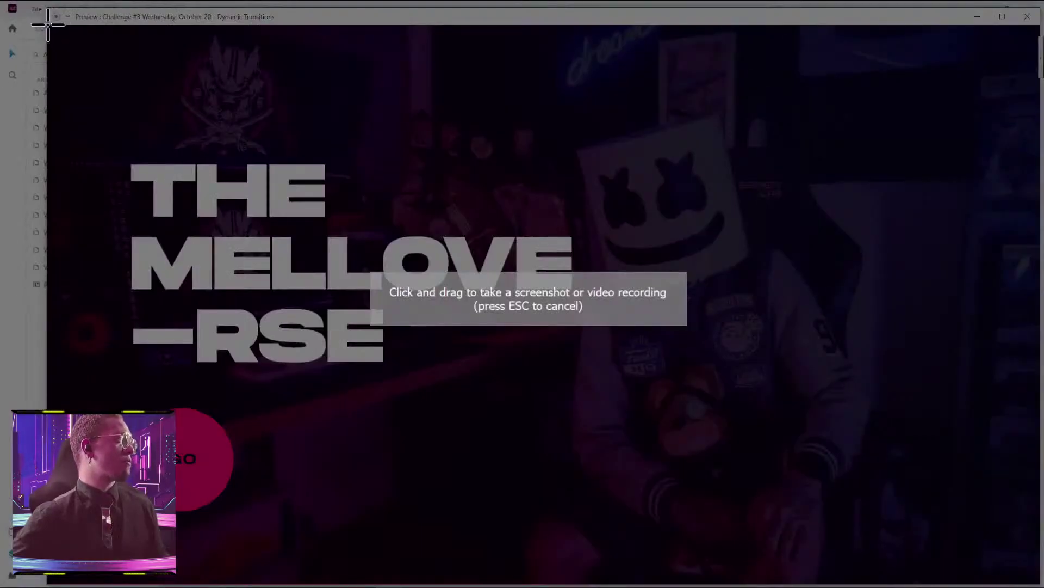
{"action": "left_click_drag", "start_coordinate": [48, 24], "coordinate": [1034, 581]}
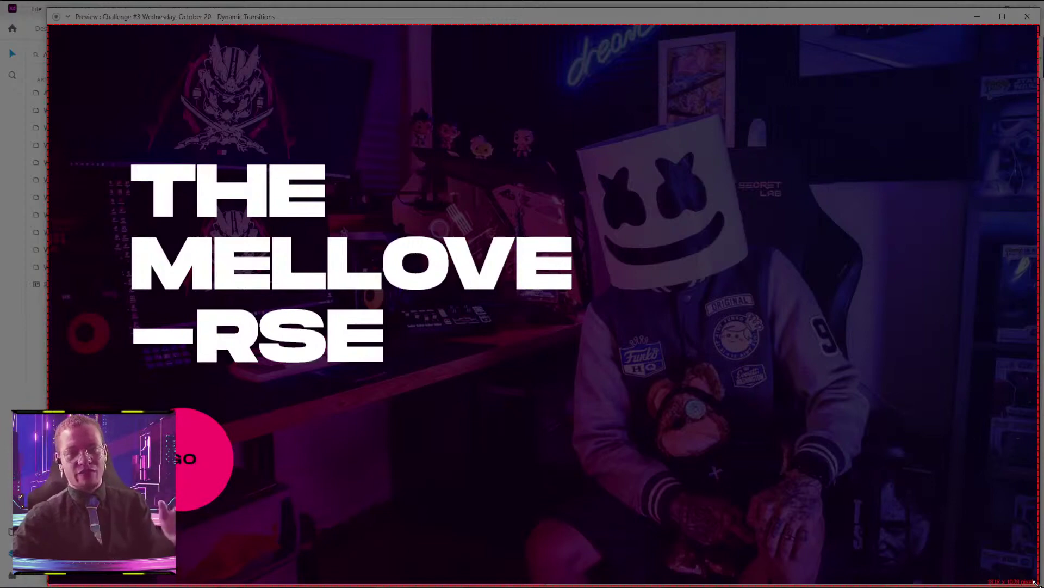
{"action": "left_click_drag", "start_coordinate": [1035, 582], "coordinate": [1034, 581]}
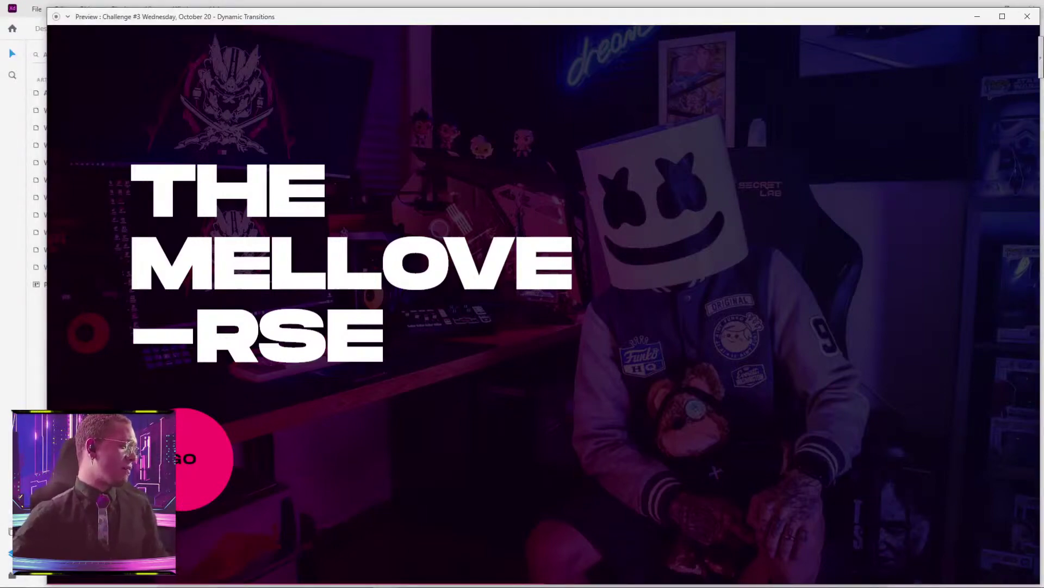
{"action": "left_click", "coordinate": [978, 16]}
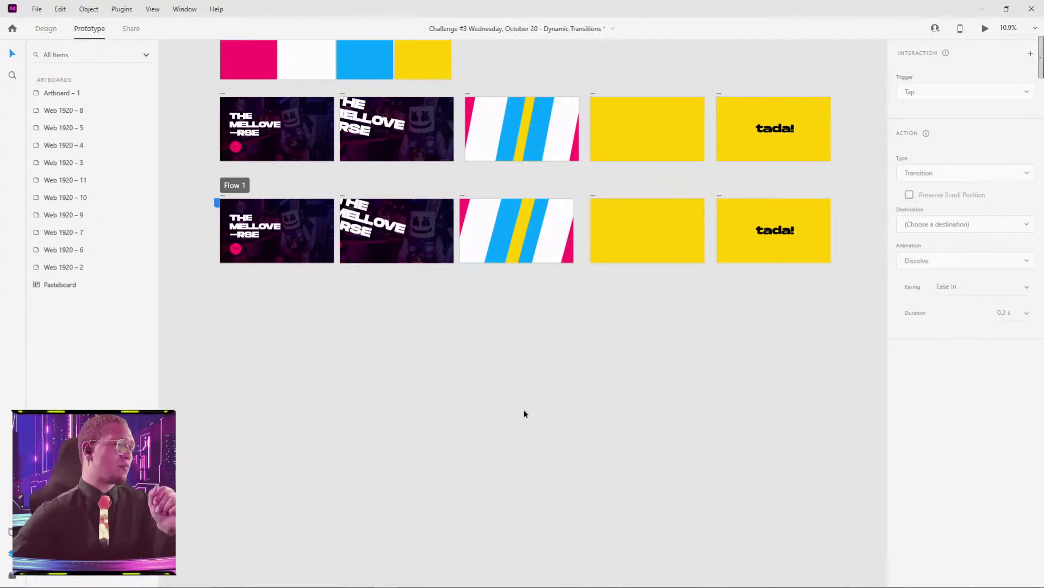
Bring up the challenge channel in Discord, switch to Chrome, and show the project tags of the Zoo Park Landing Page project on Behance.
{"action": "left_click", "coordinate": [440, 577]}
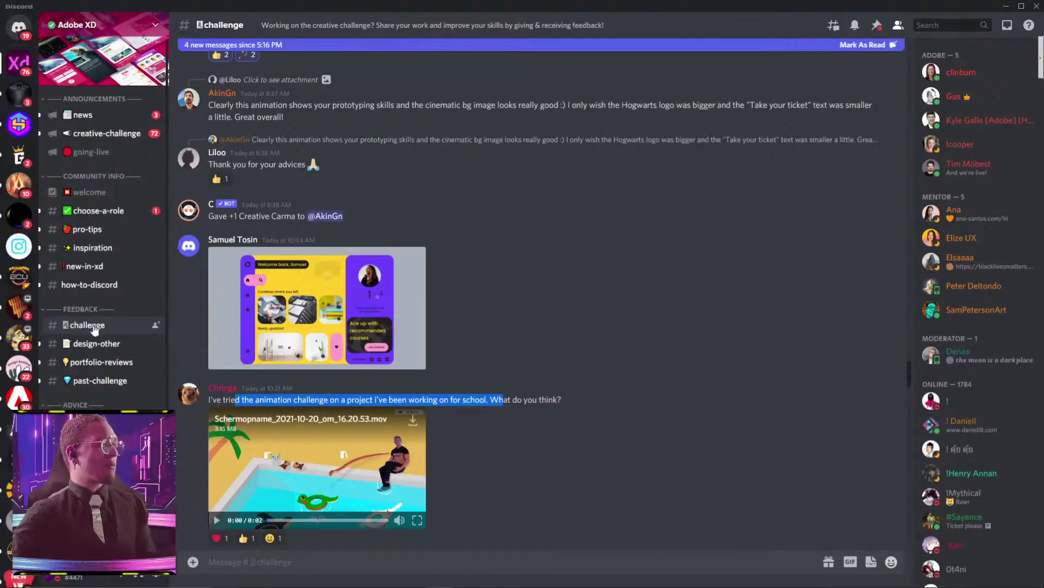
{"action": "mouse_move", "coordinate": [473, 585]}
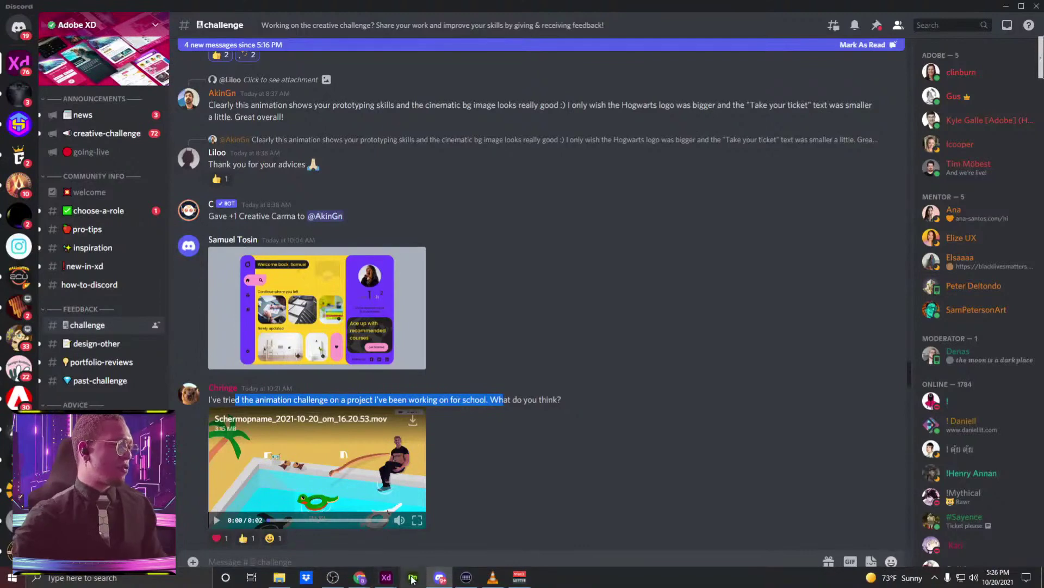
{"action": "left_click", "coordinate": [359, 579]}
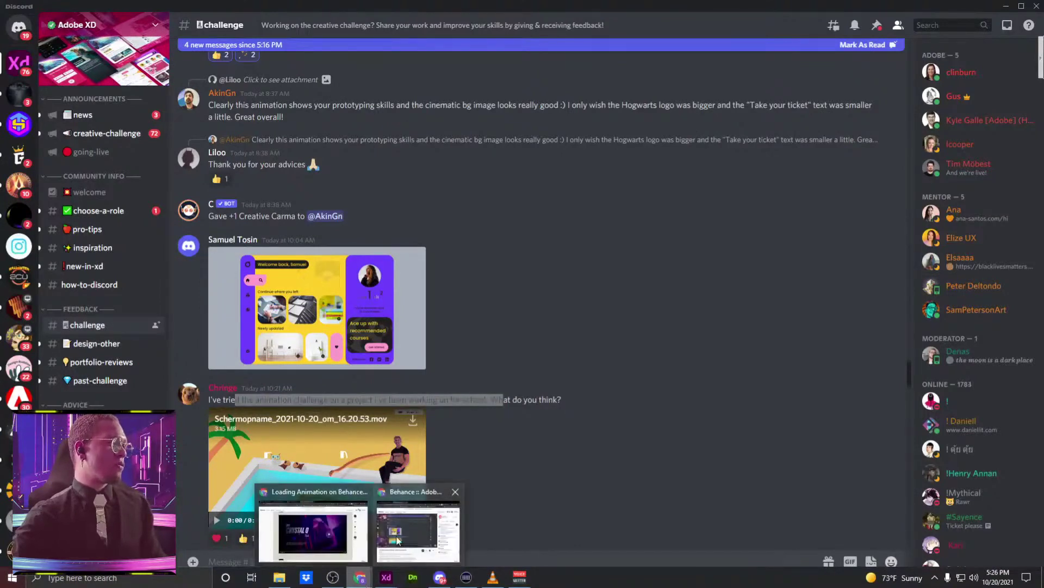
{"action": "left_click", "coordinate": [313, 530]}
{"action": "left_click", "coordinate": [332, 9]}
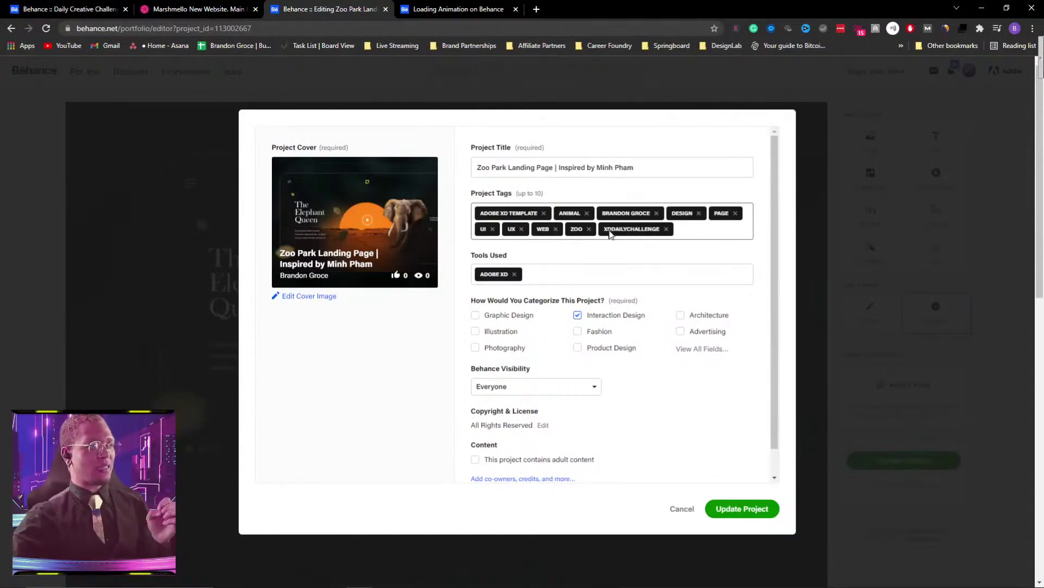
{"action": "left_click", "coordinate": [694, 232]}
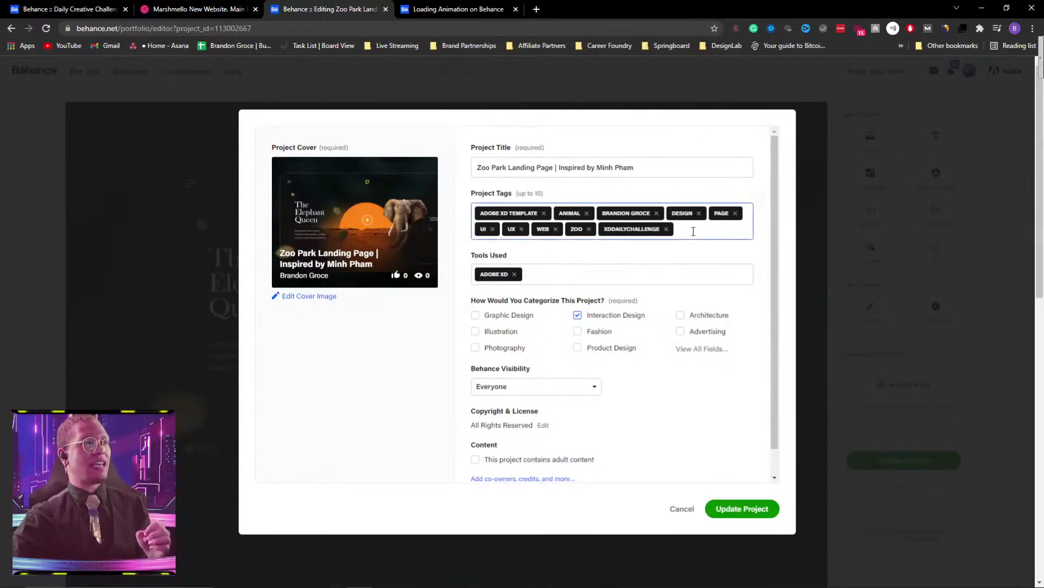